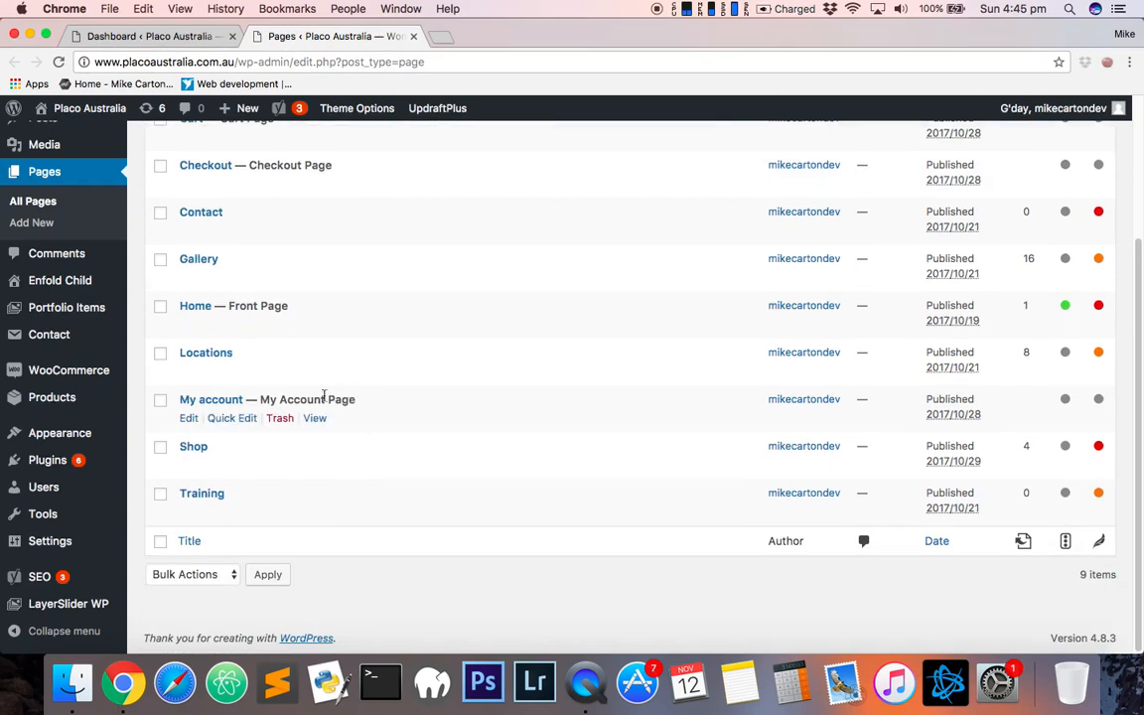
# - Open the Enfold Child theme options page in a new browser tab and switch to it
pyautogui.scroll(3, 308, 403)
pyautogui.scroll(-2, 312, 390)
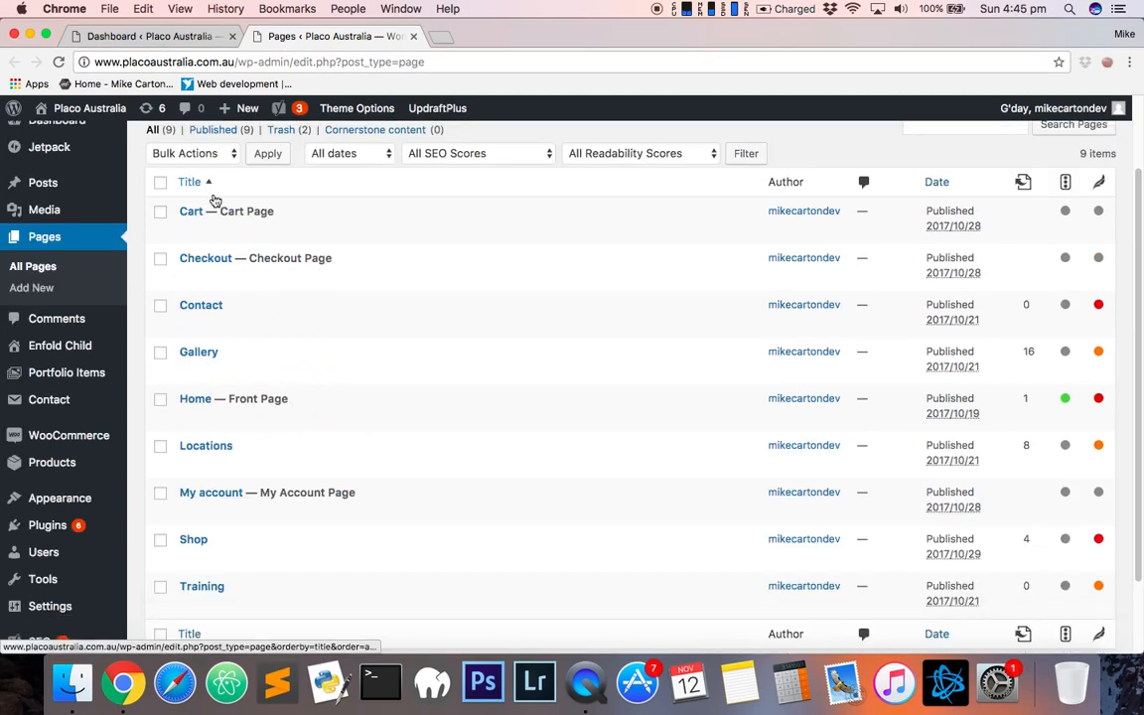
pyautogui.scroll(-1, 239, 393)
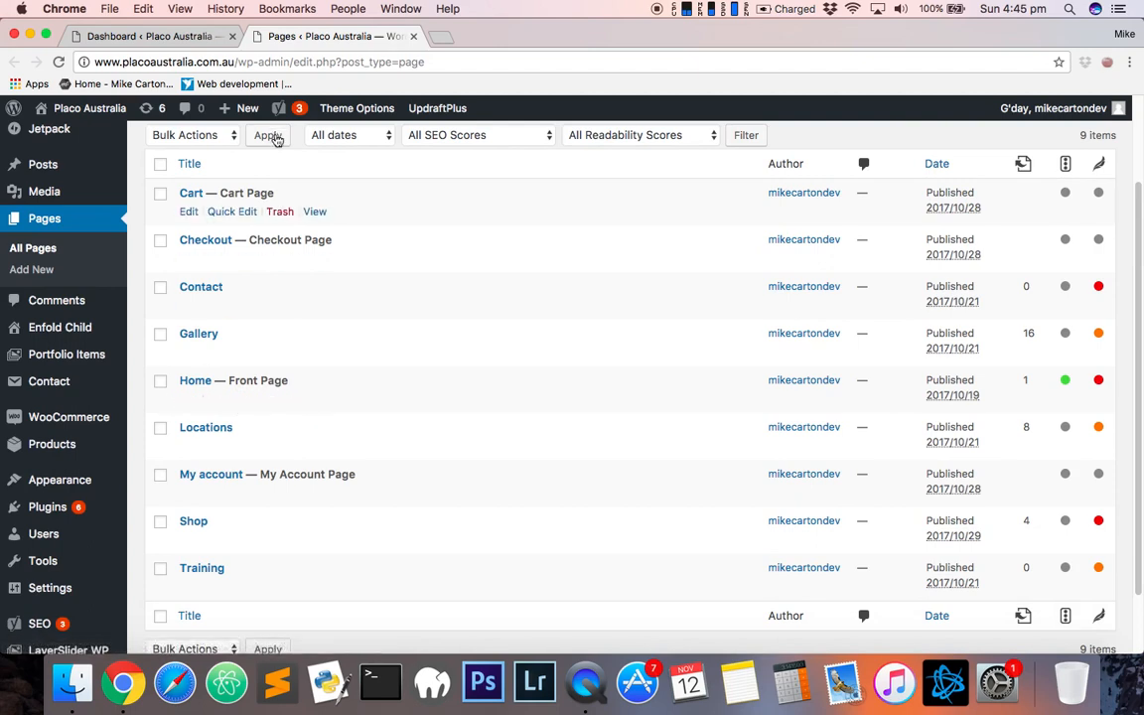
pyautogui.scroll(-1, 365, 340)
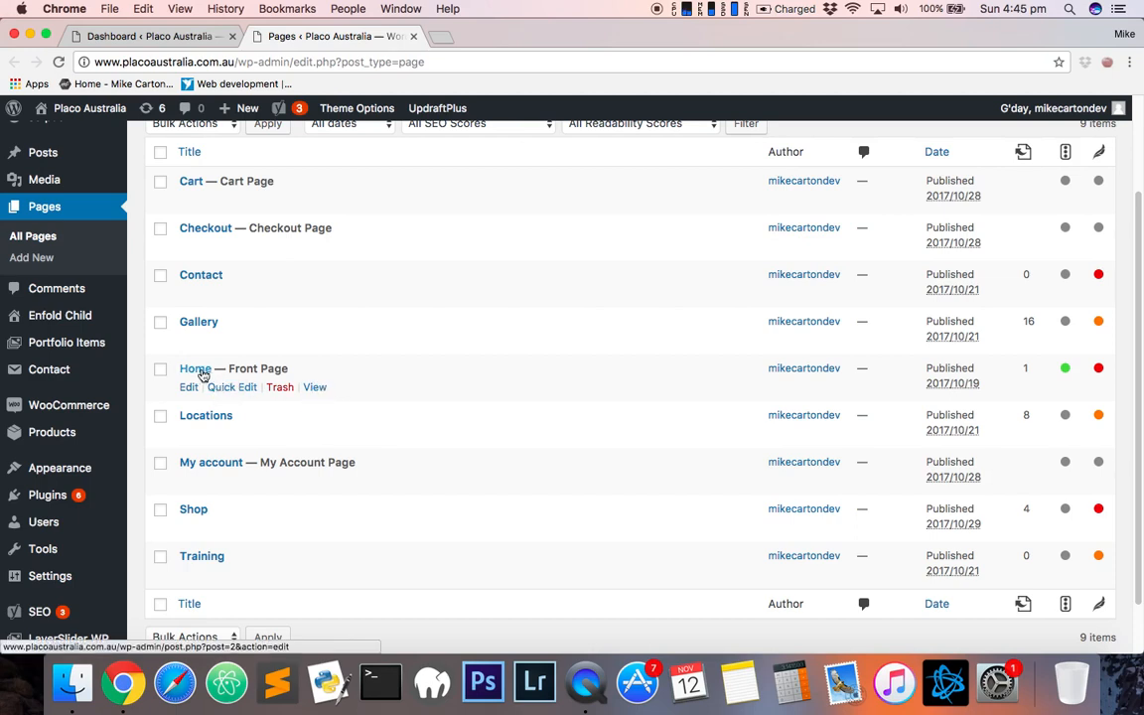
pyautogui.rightClick(45, 320)
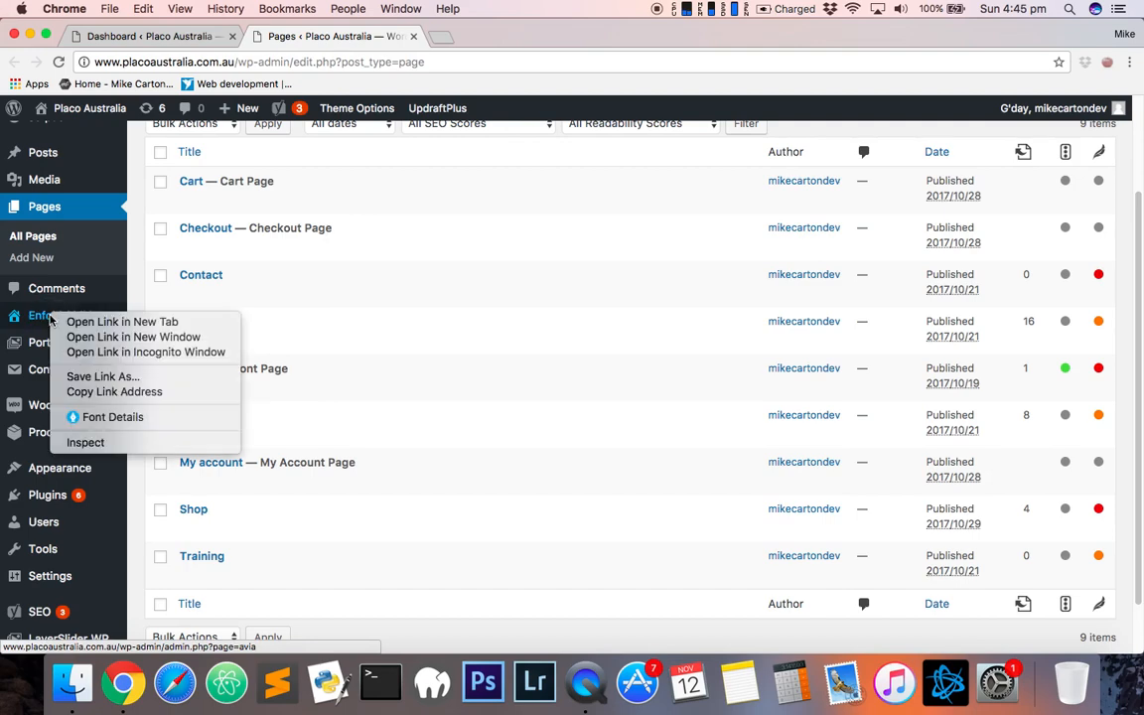
pyautogui.click(72, 320)
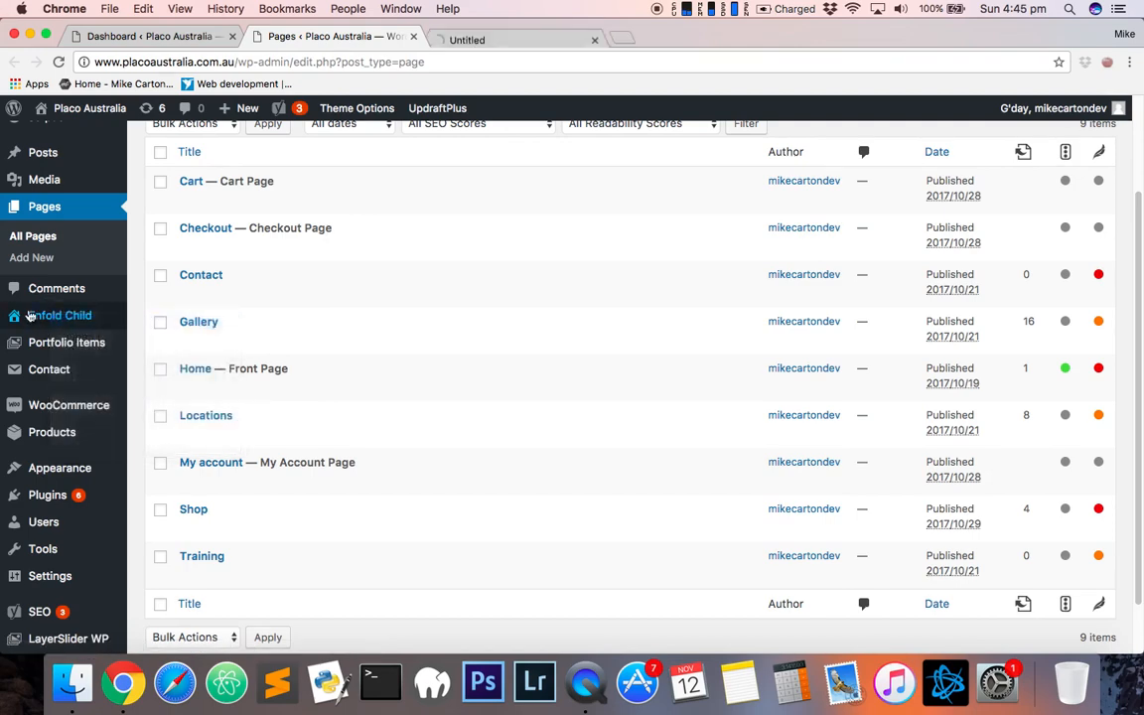
pyautogui.click(494, 43)
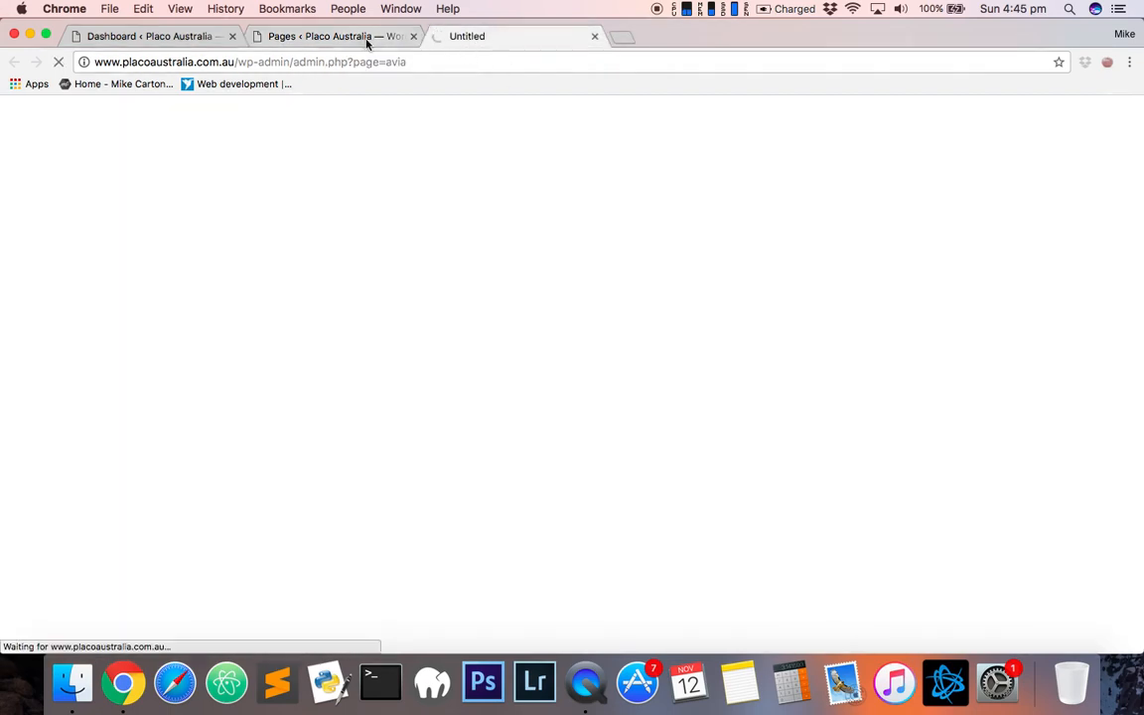
pyautogui.click(357, 38)
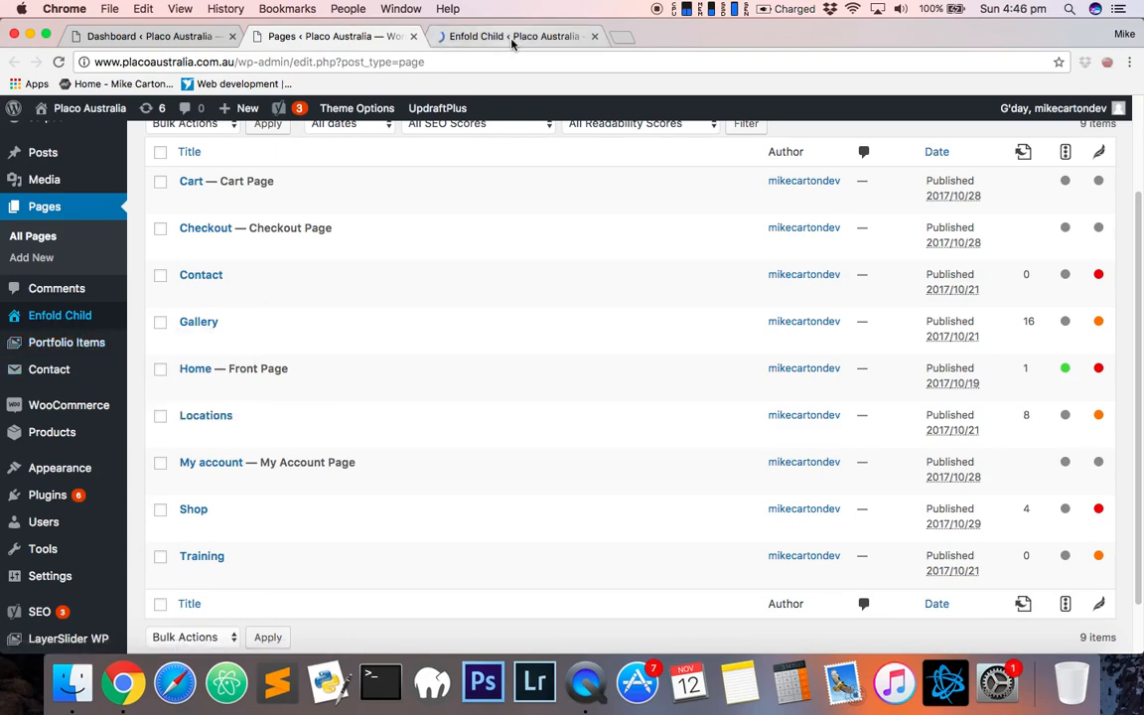
pyautogui.click(459, 35)
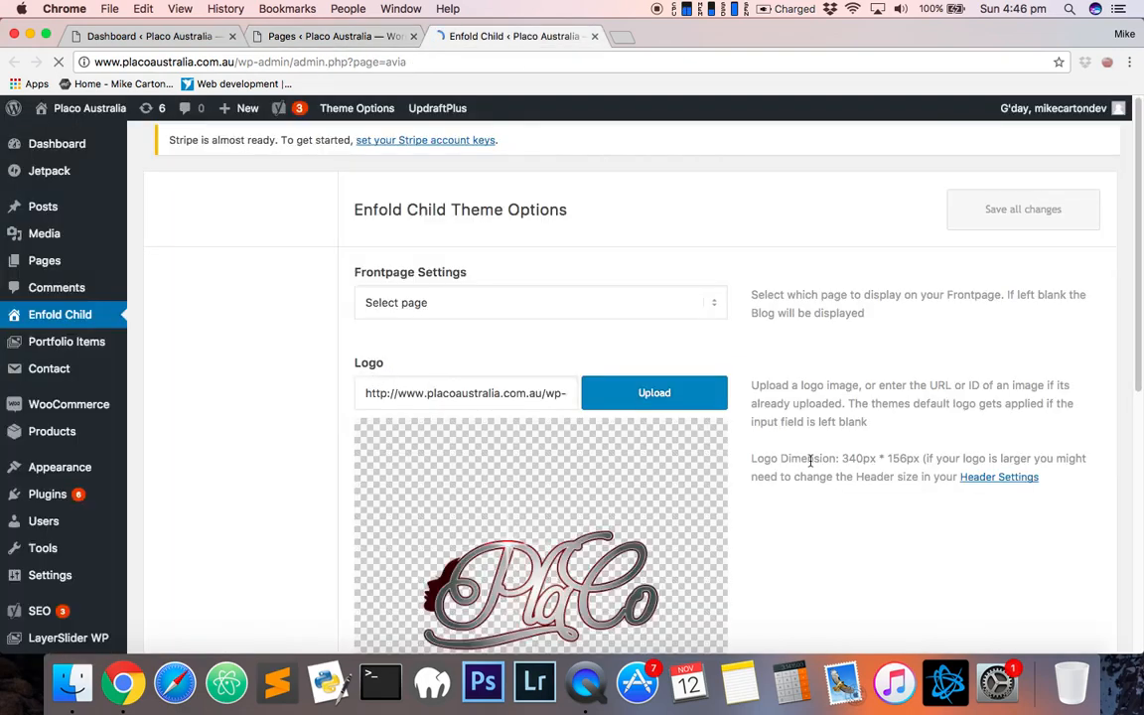
# - Browse the General Layout, General Styling and Google Services sections of the theme options
pyautogui.scroll(-3, 736, 527)
pyautogui.scroll(-5, 735, 516)
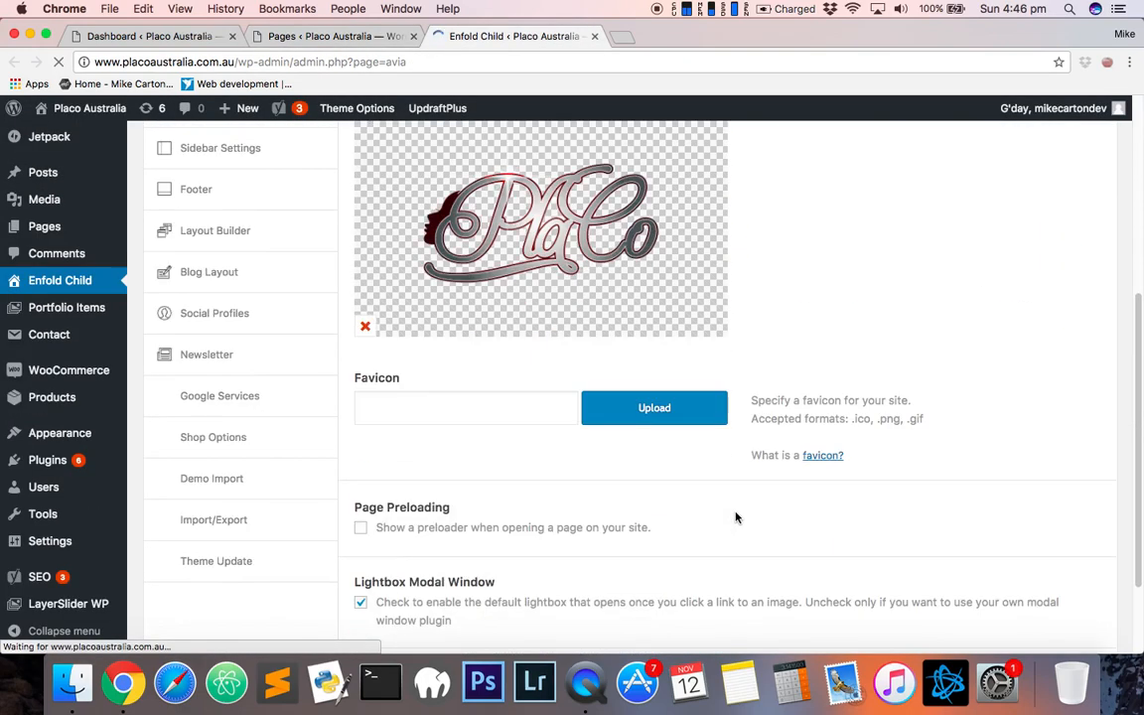
pyautogui.scroll(7, 735, 515)
pyautogui.click(238, 254)
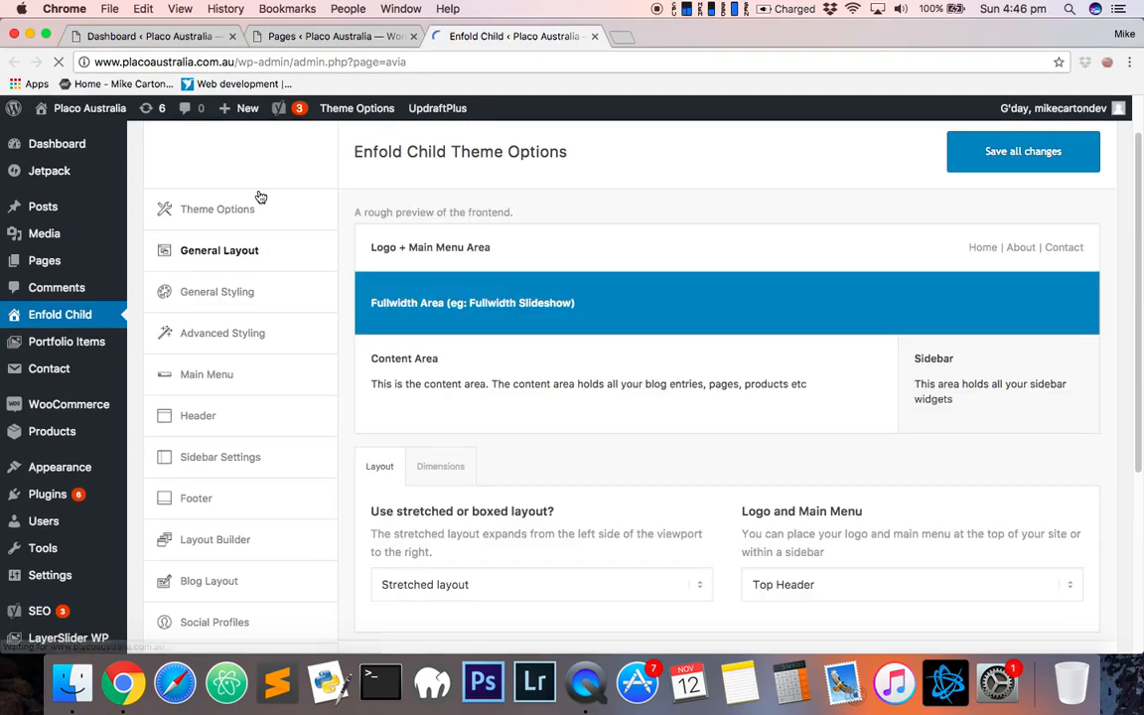
pyautogui.scroll(-3, 251, 223)
pyautogui.click(253, 165)
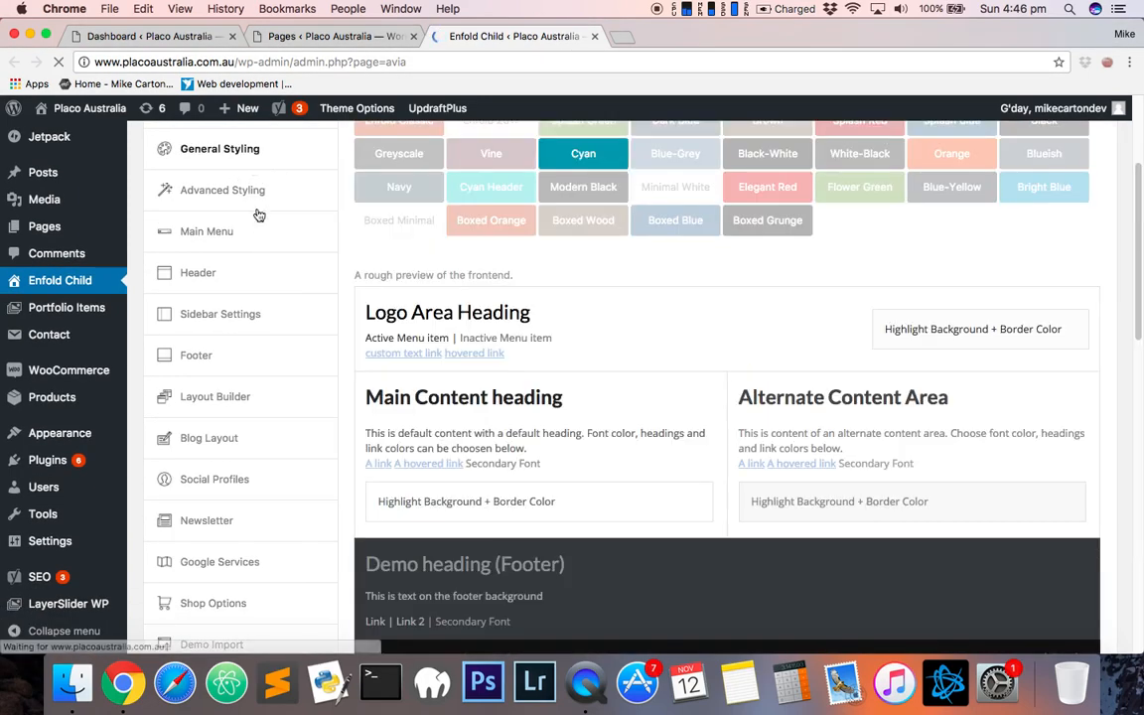
pyautogui.scroll(-2, 367, 393)
pyautogui.scroll(2, 231, 242)
pyautogui.scroll(-1, 245, 503)
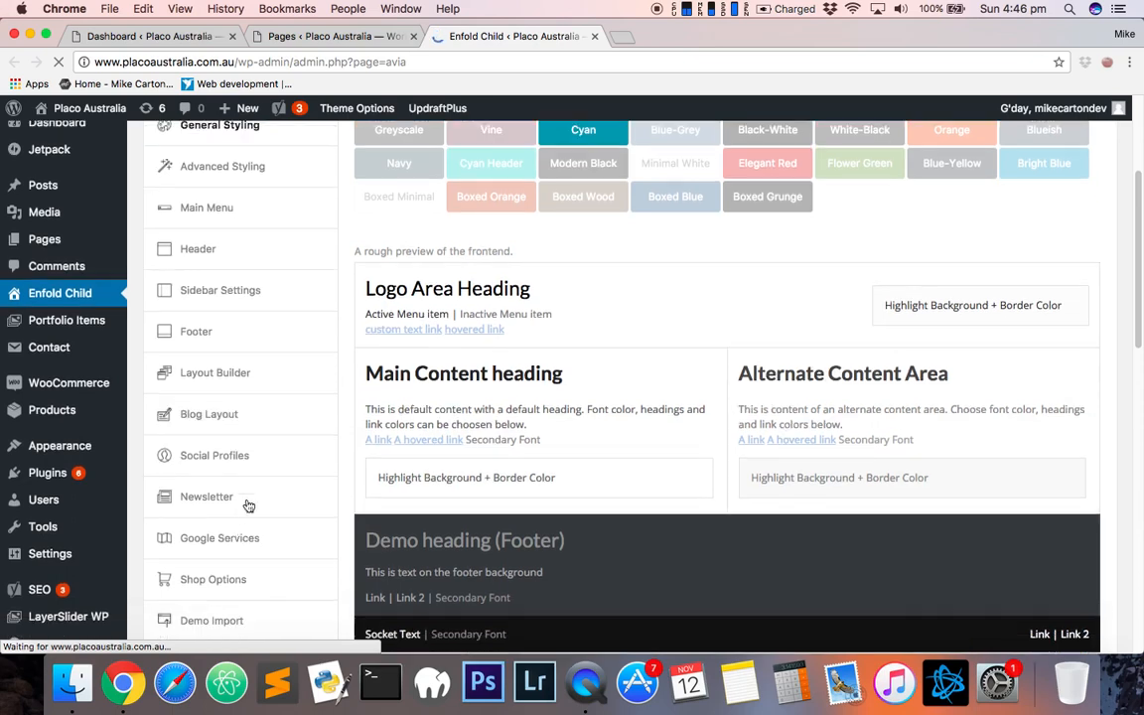
pyautogui.click(234, 541)
# - Look through the Social Profiles, Blog Layout and Header sections of the theme options
pyautogui.scroll(3, 535, 397)
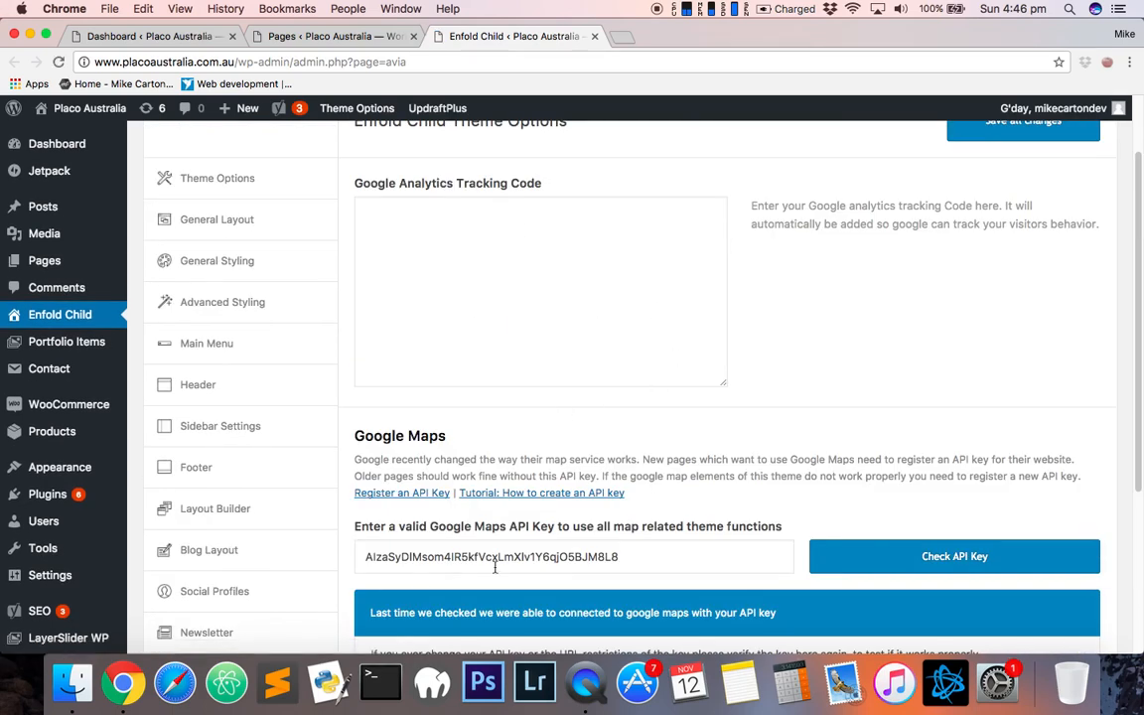
pyautogui.scroll(-1, 228, 576)
pyautogui.click(219, 562)
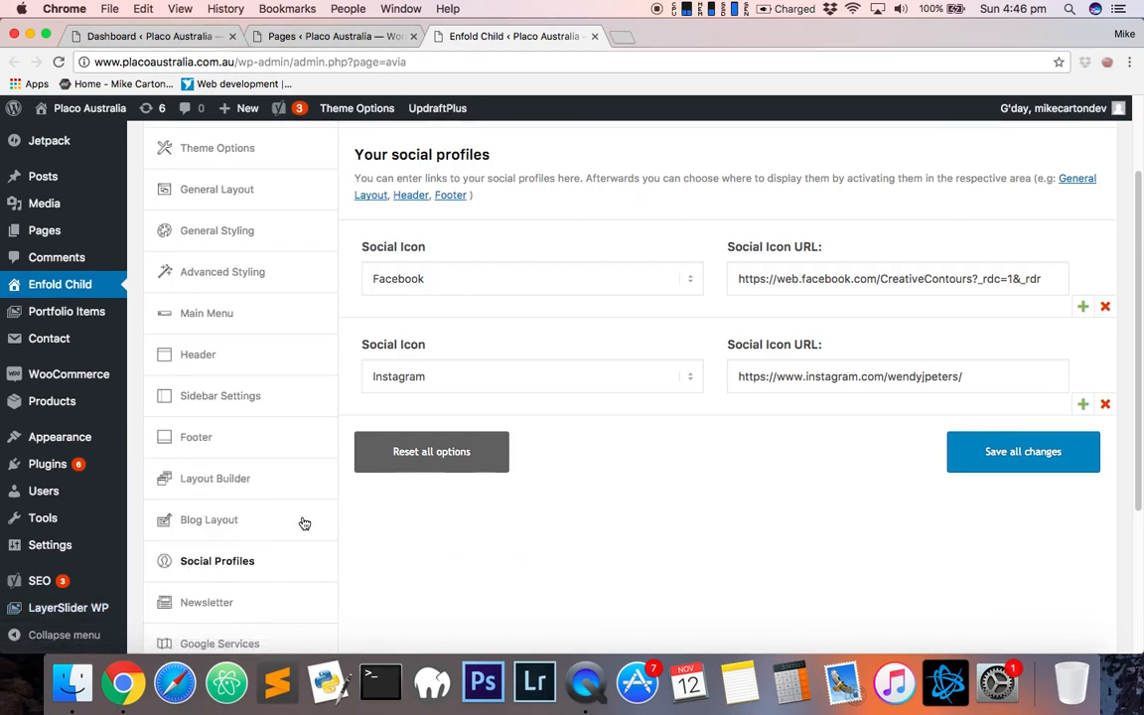
pyautogui.click(239, 523)
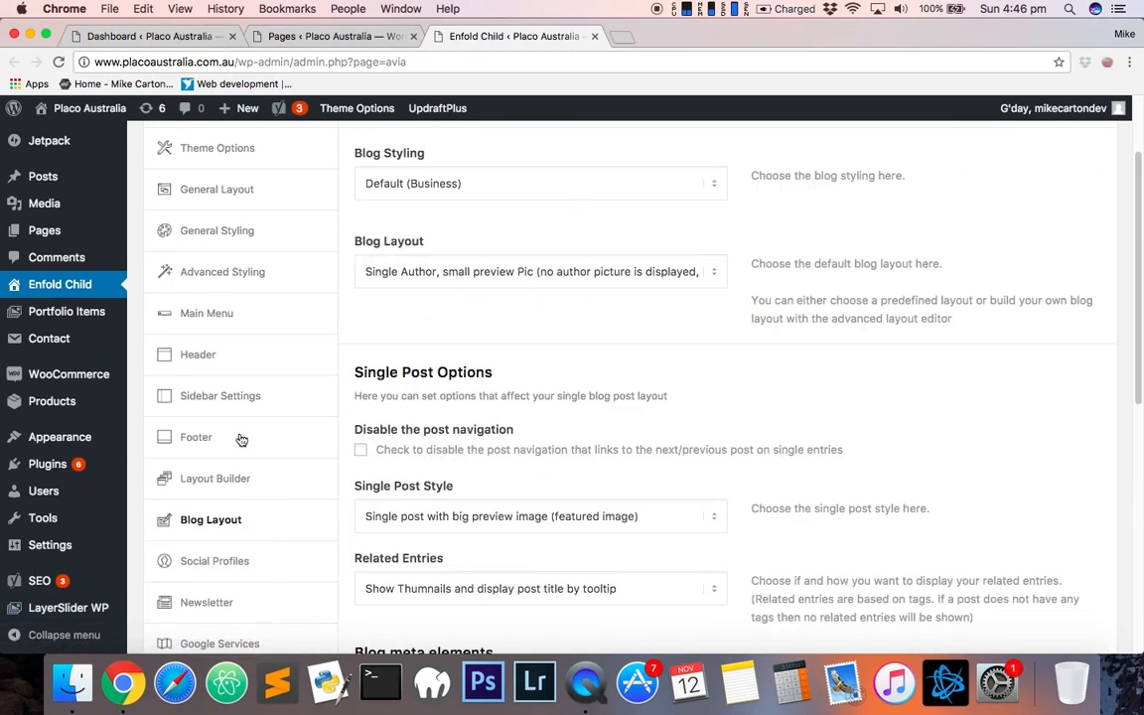
pyautogui.click(199, 355)
pyautogui.scroll(-5, 581, 512)
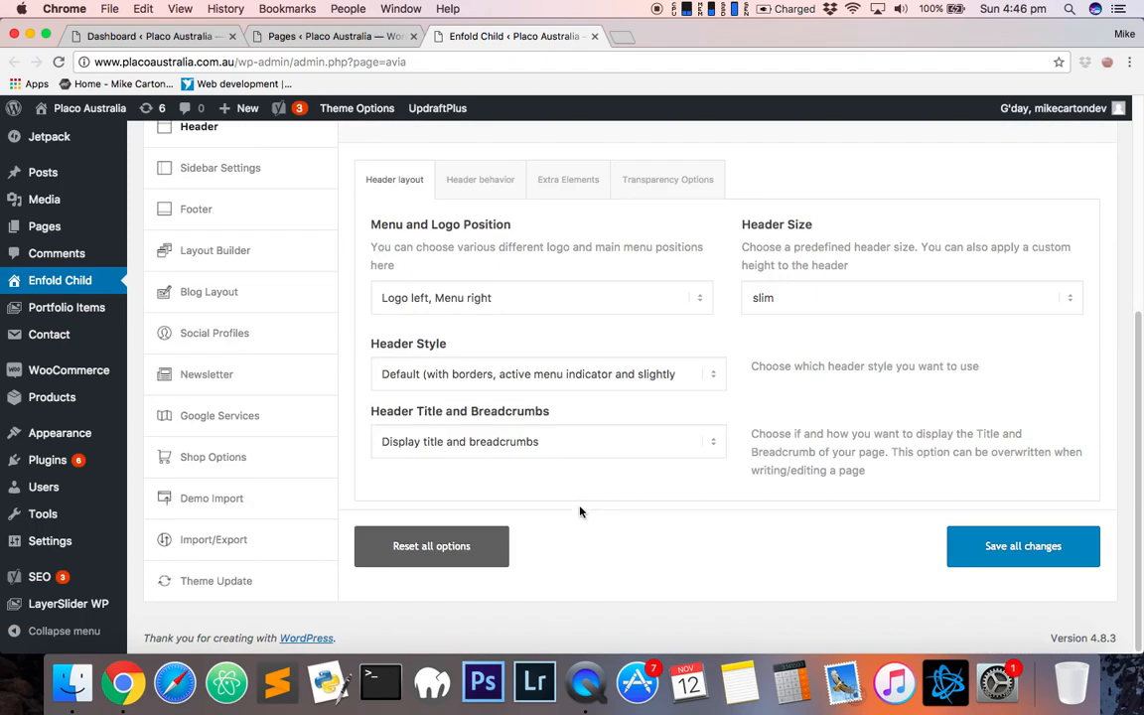
pyautogui.scroll(3, 456, 327)
# - Open the live Placo Australia site in a new browser tab
pyautogui.moveTo(90, 107)
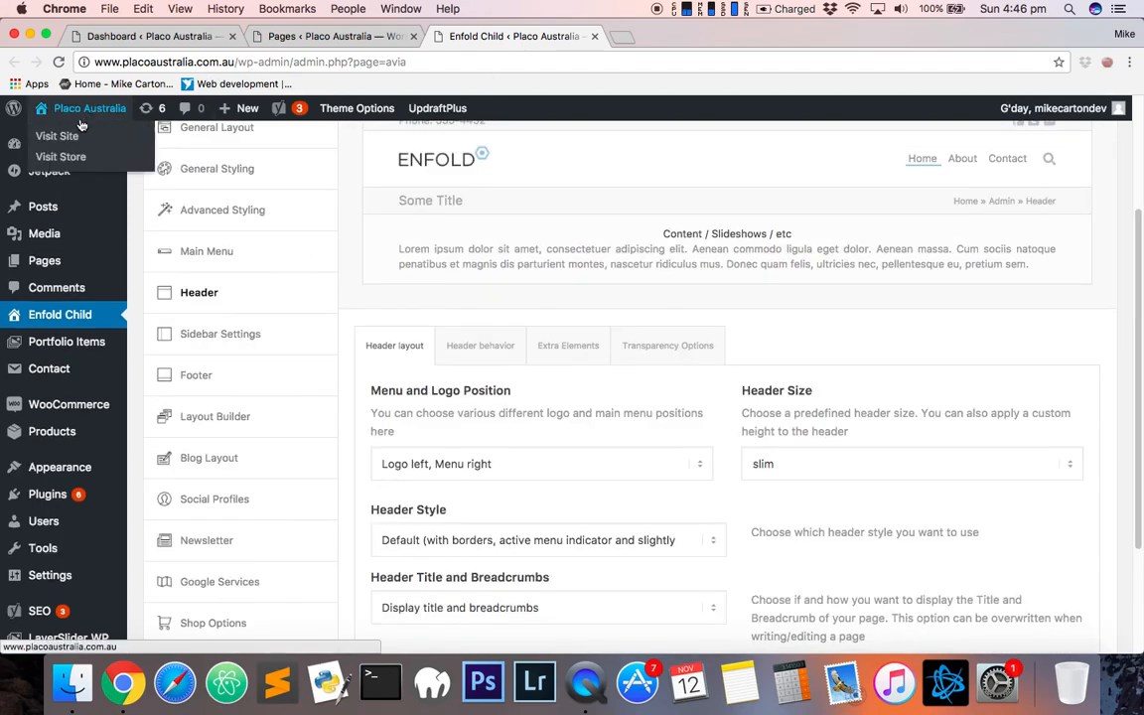
pyautogui.rightClick(81, 135)
pyautogui.click(85, 139)
pyautogui.scroll(2, 245, 286)
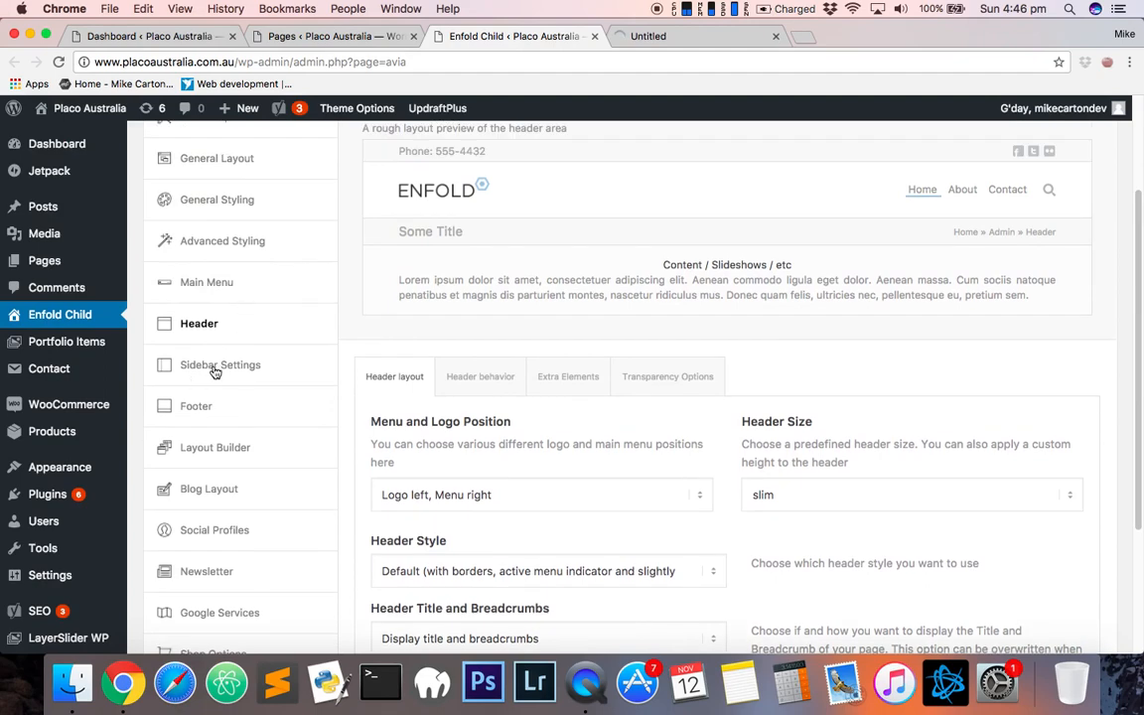
pyautogui.scroll(1, 226, 181)
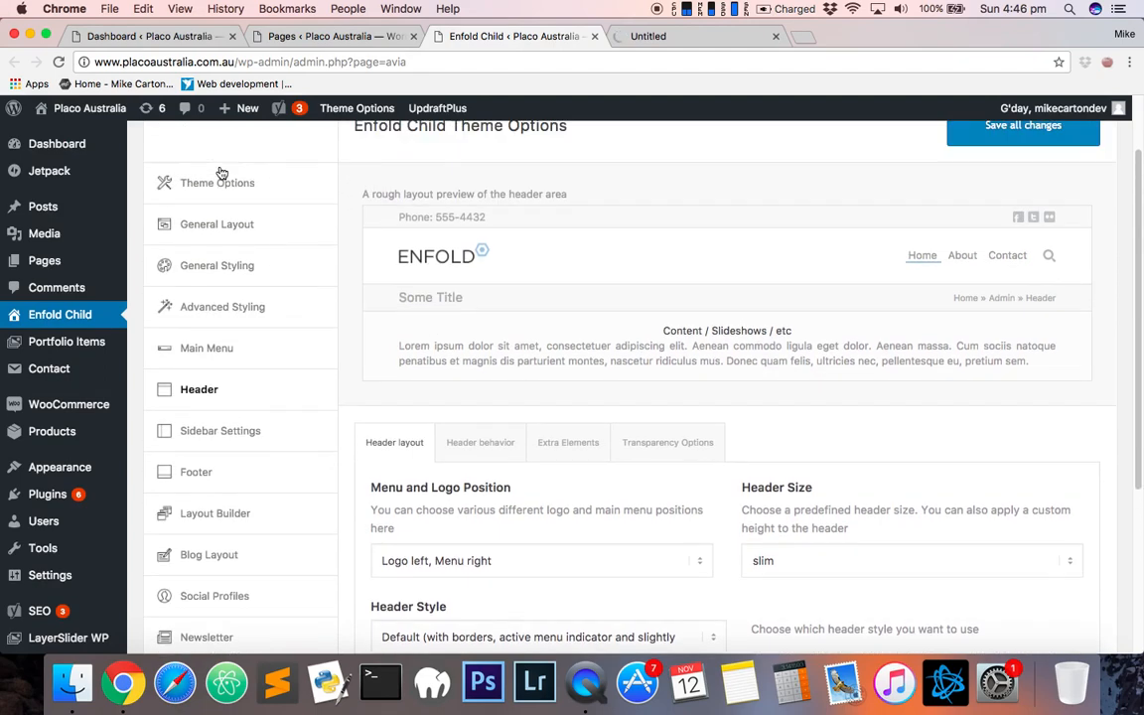
# - Review the Theme Options, General Layout and Main Menu sections, including the Burger/Mobile Menu tabs
pyautogui.click(243, 200)
pyautogui.scroll(2, 349, 201)
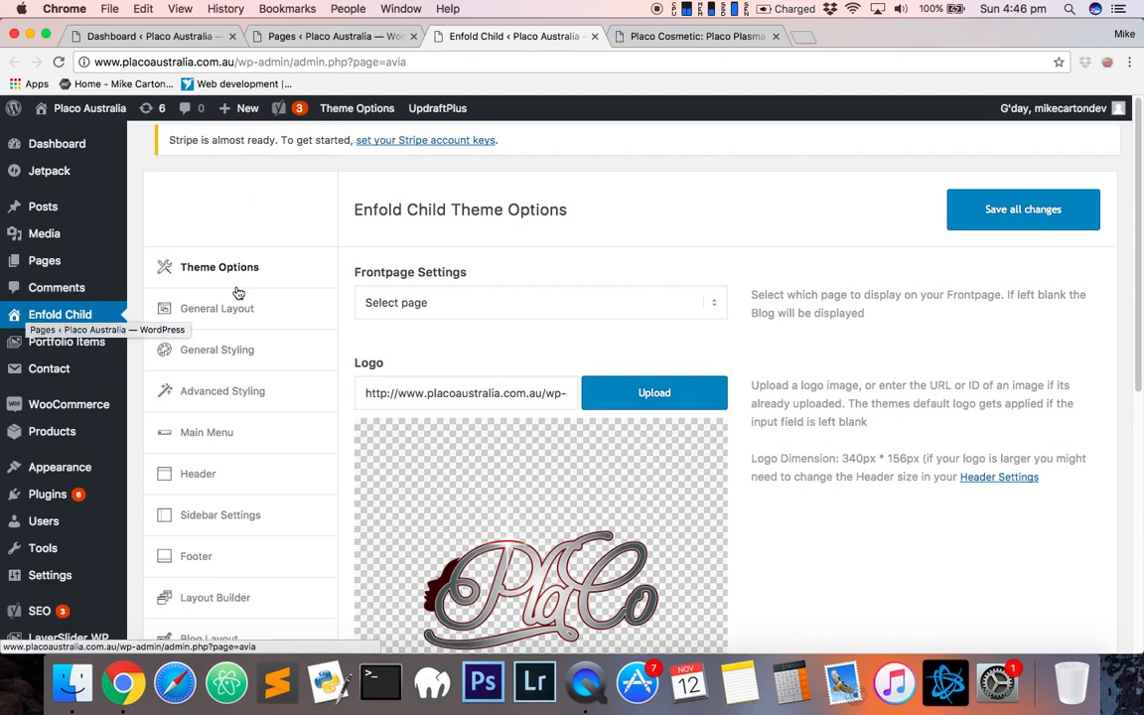
pyautogui.click(270, 324)
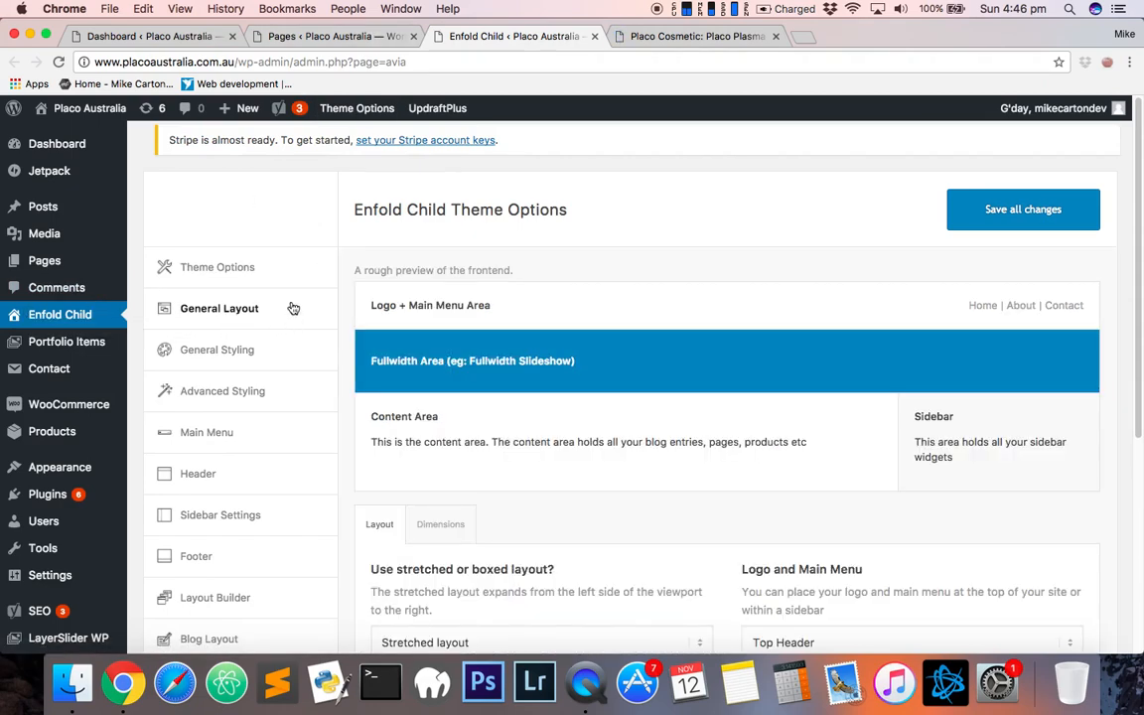
pyautogui.click(264, 274)
pyautogui.scroll(-3, 248, 447)
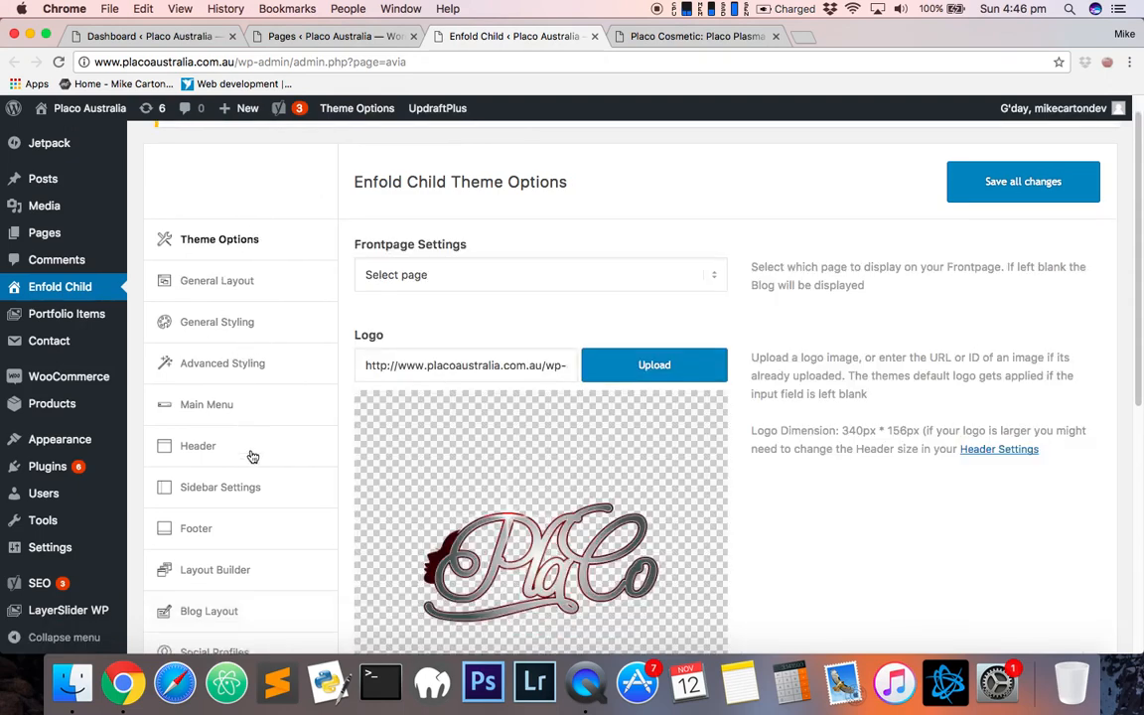
pyautogui.click(235, 314)
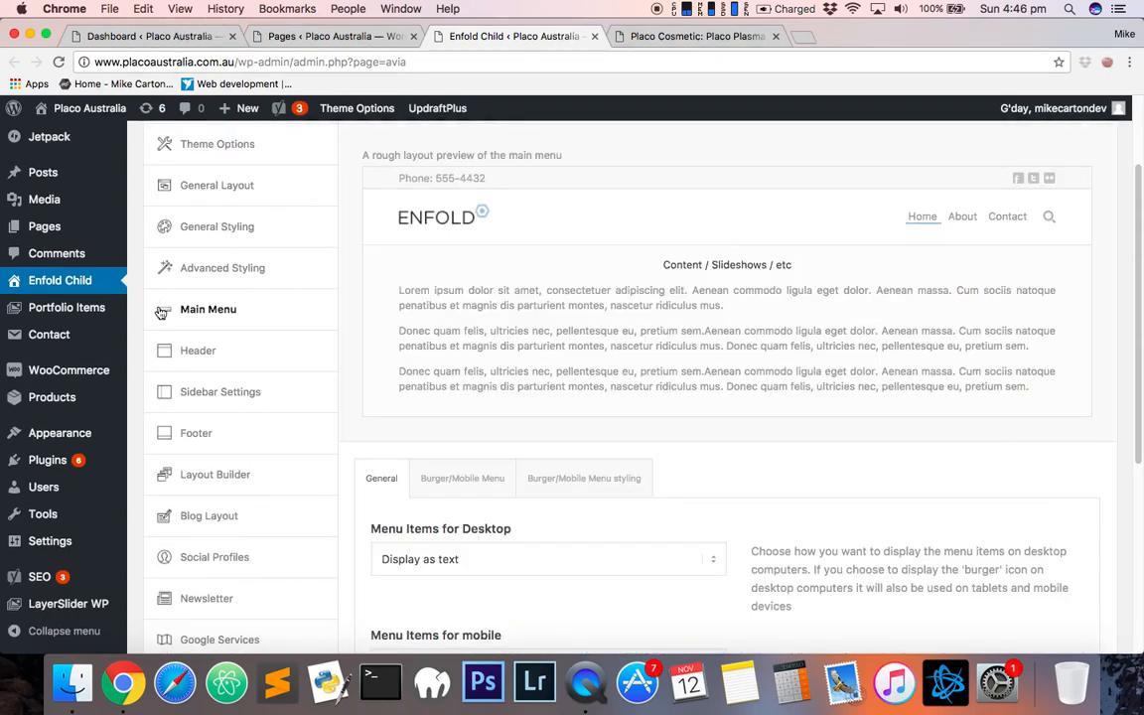
pyautogui.scroll(-5, 490, 523)
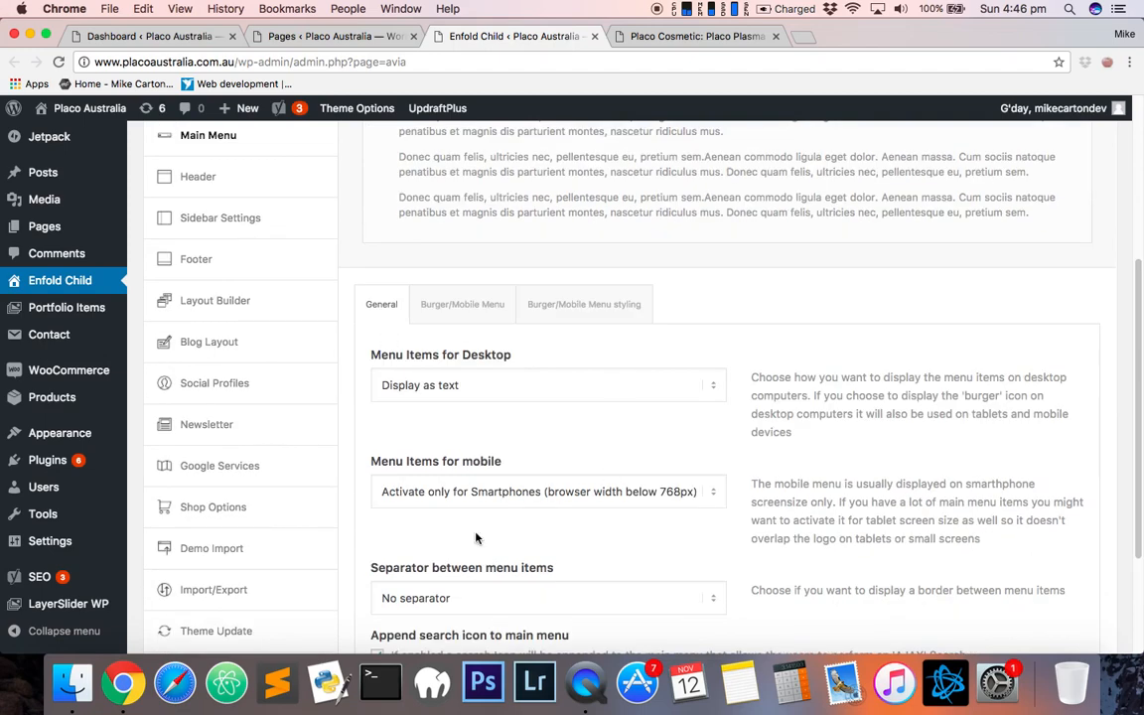
pyautogui.click(475, 283)
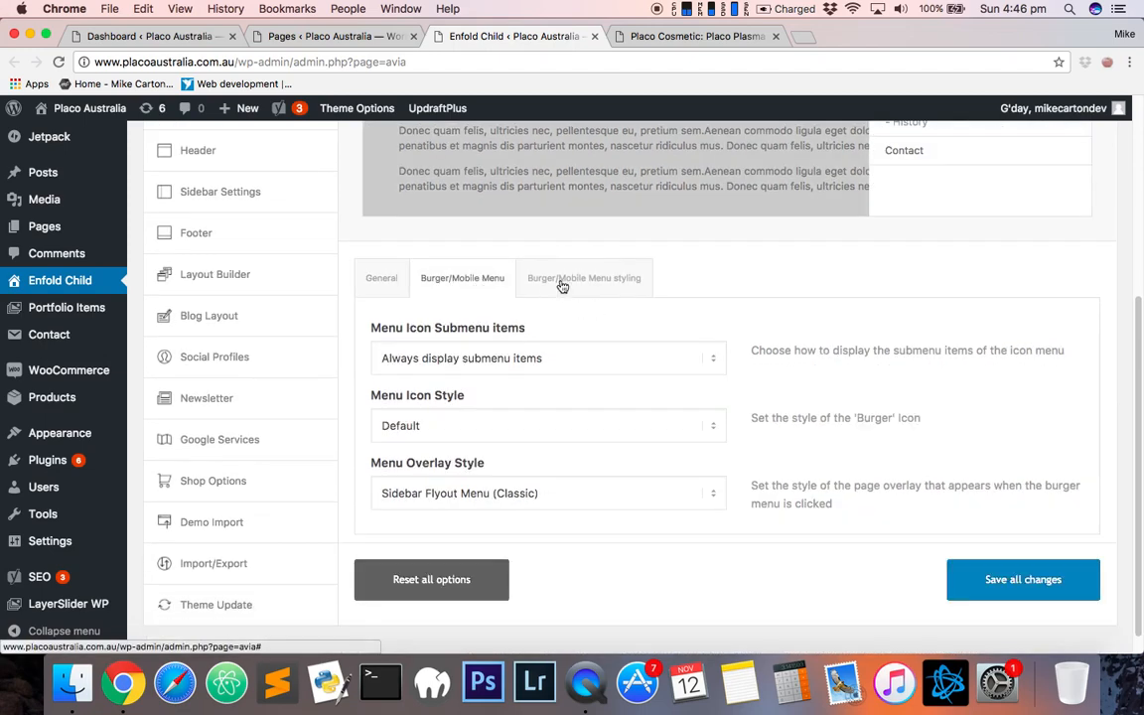
pyautogui.click(579, 285)
pyautogui.click(397, 281)
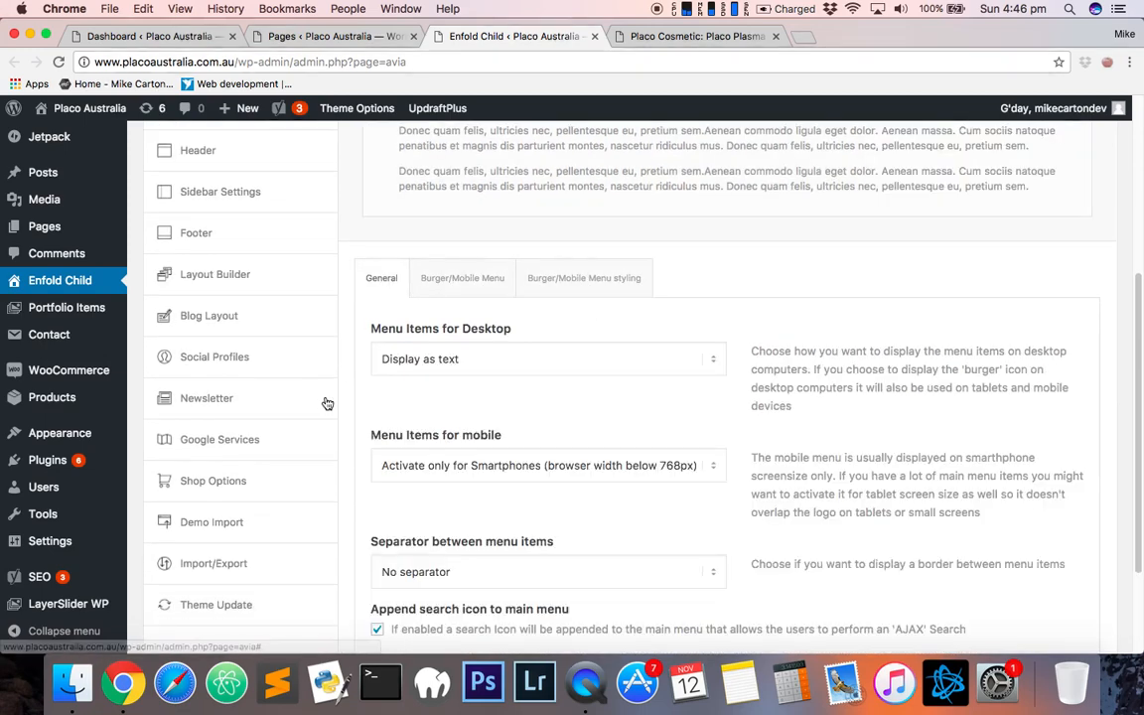
pyautogui.scroll(1, 324, 402)
pyautogui.scroll(6, 333, 375)
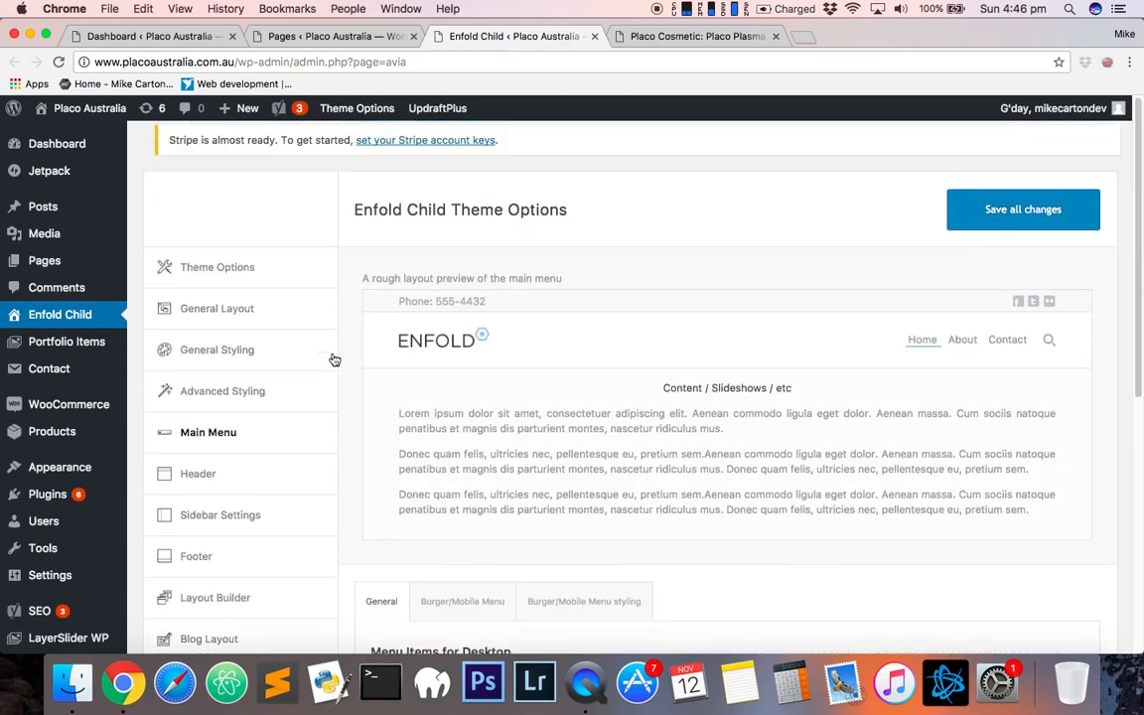
# - Check the live homepage, then open the Home page's editor from the Pages list in a new tab
pyautogui.click(707, 36)
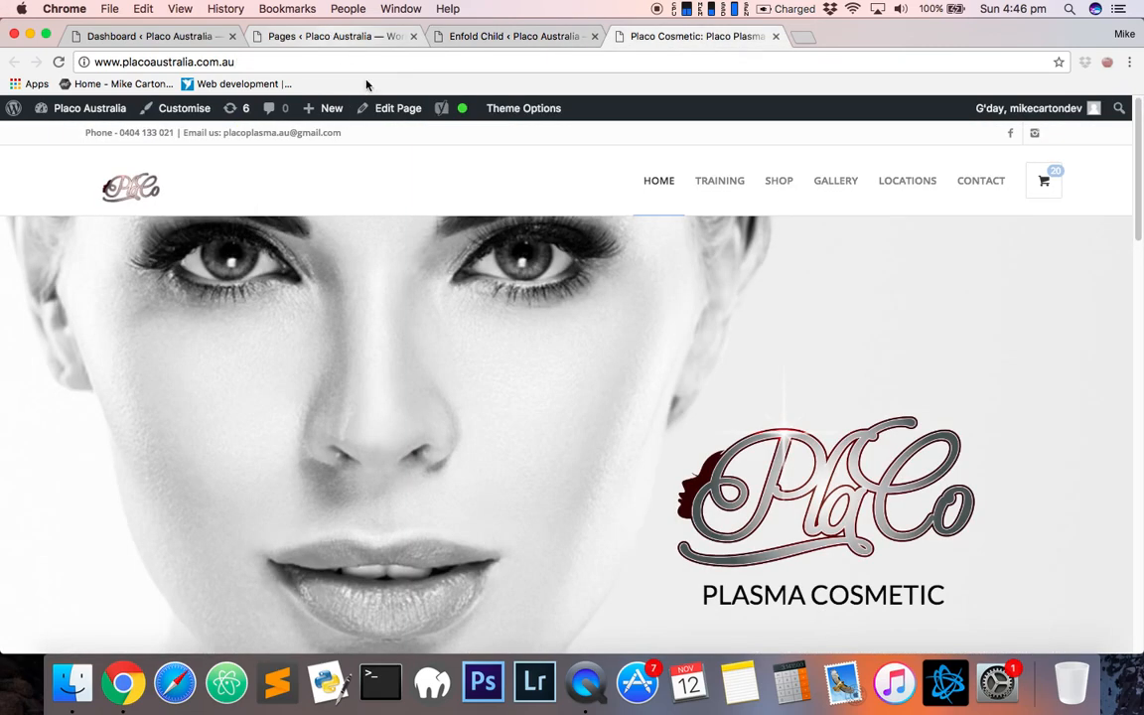
pyautogui.click(353, 40)
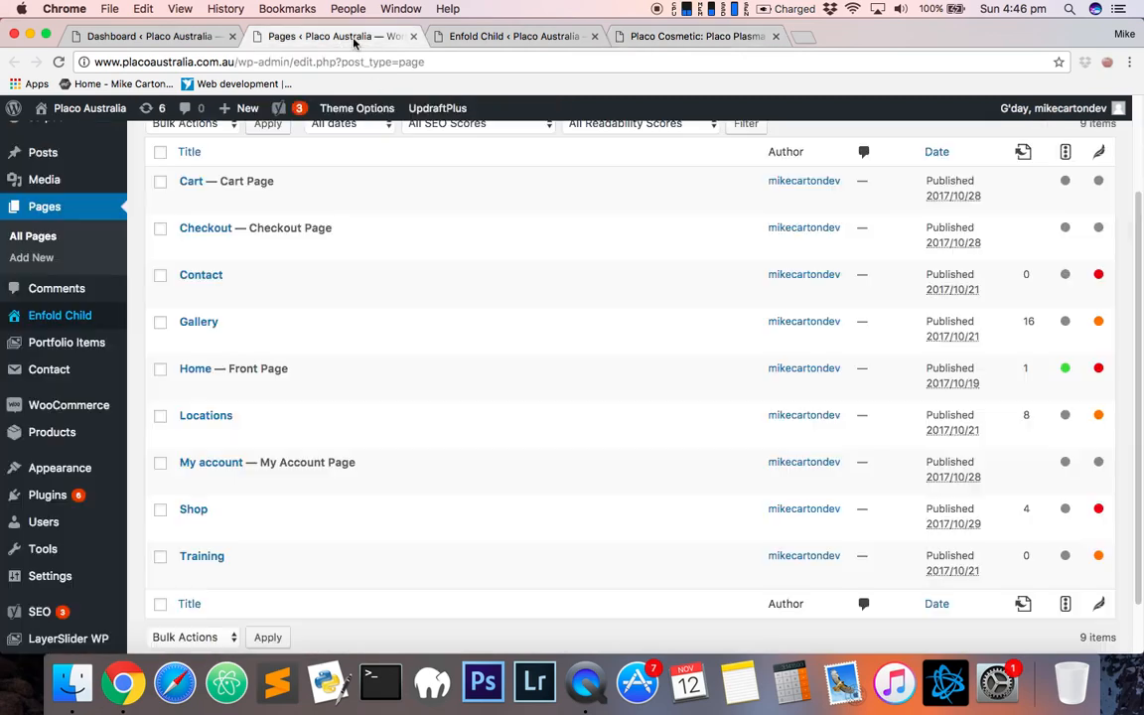
pyautogui.rightClick(192, 386)
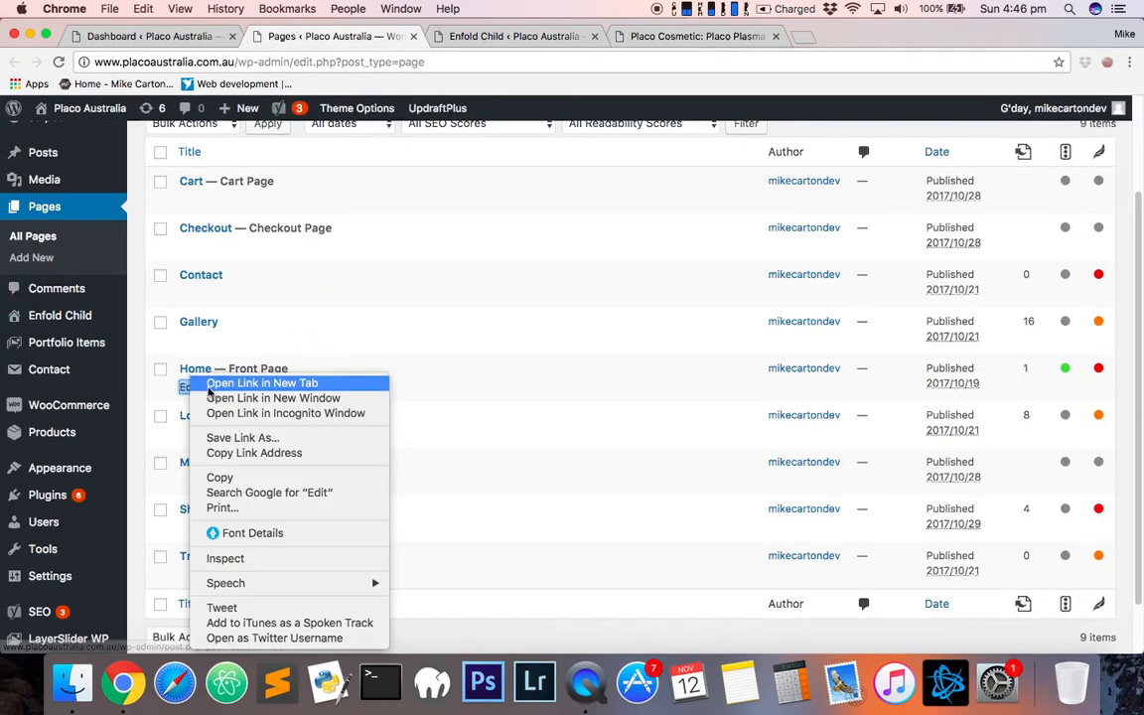
pyautogui.click(214, 386)
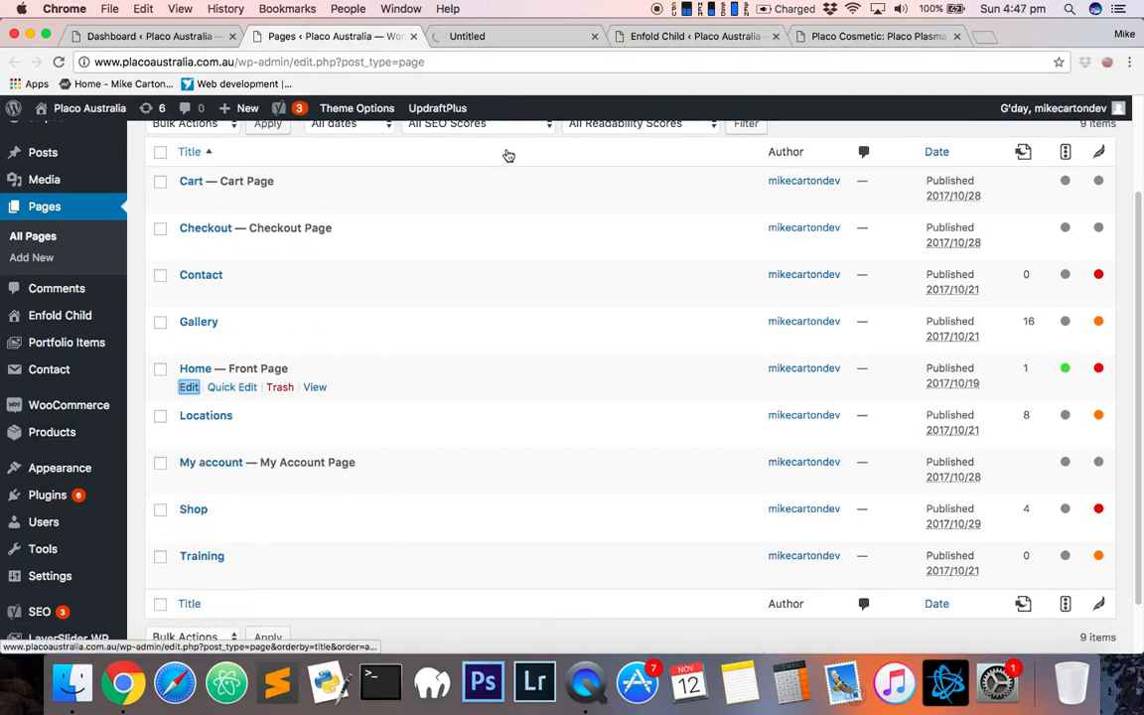
# - Close the Enfold Child theme options tab and view the Home page's Avia Layout Builder content
pyautogui.click(518, 38)
pyautogui.click(695, 37)
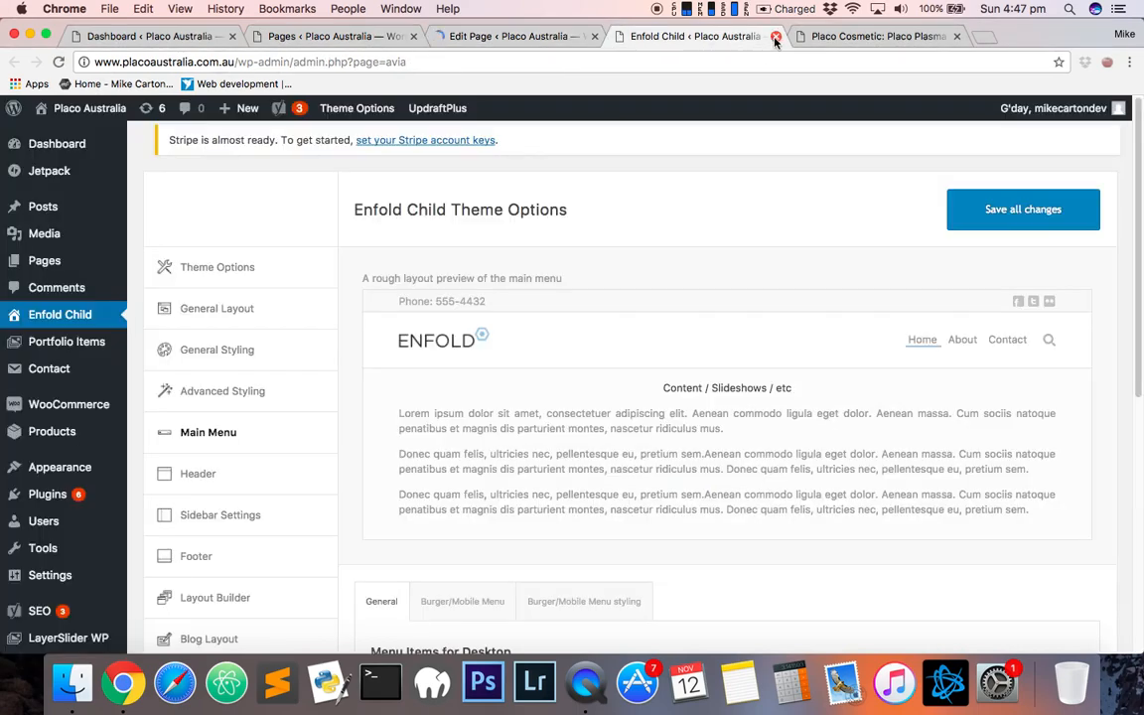
pyautogui.click(775, 36)
pyautogui.click(493, 37)
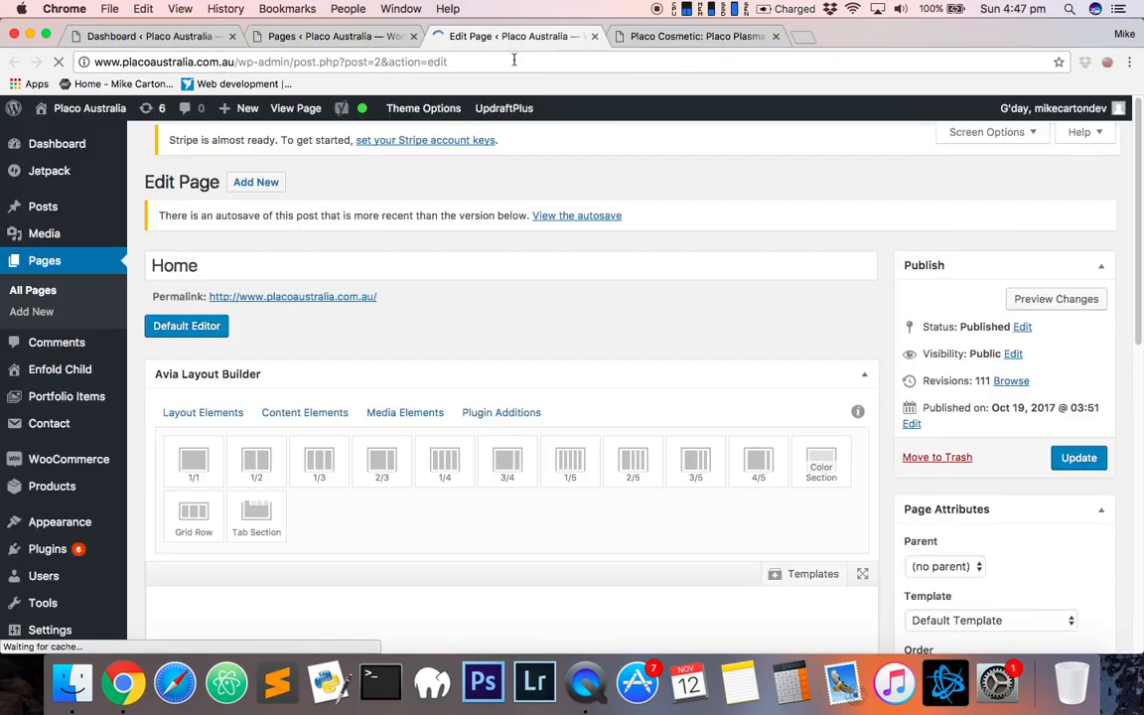
pyautogui.scroll(-2, 671, 300)
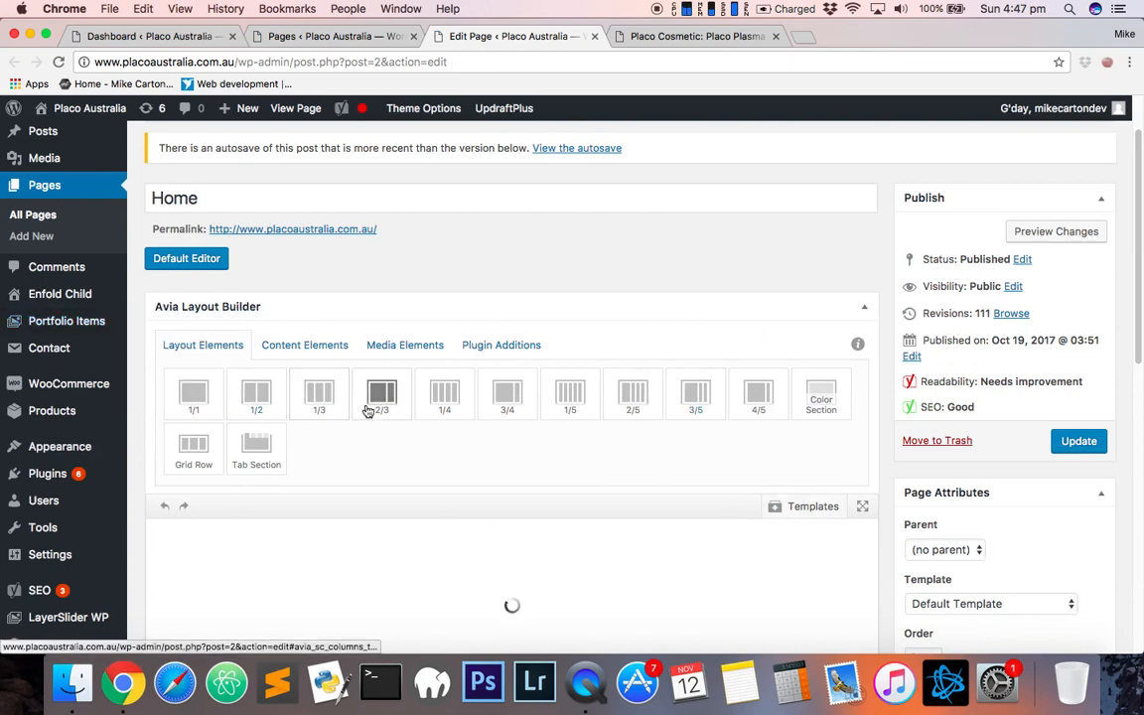
pyautogui.scroll(-3, 367, 411)
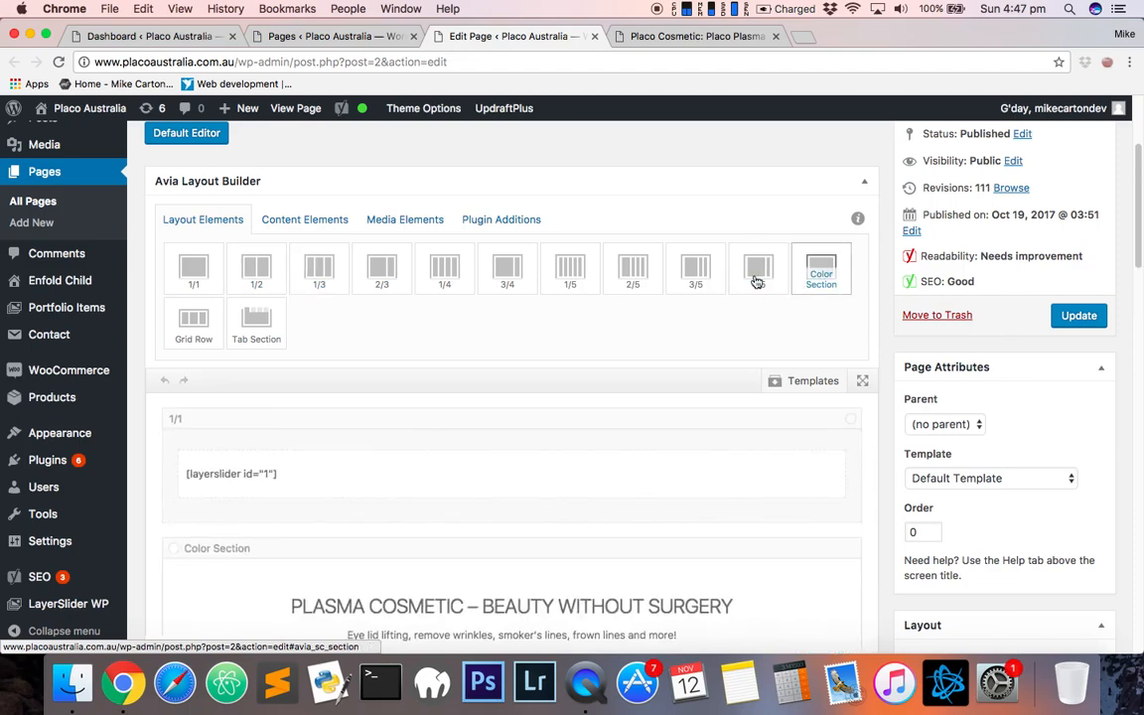
# - Compare the Home page's builder sections with the live homepage's content and FAQ area
pyautogui.scroll(-5, 515, 451)
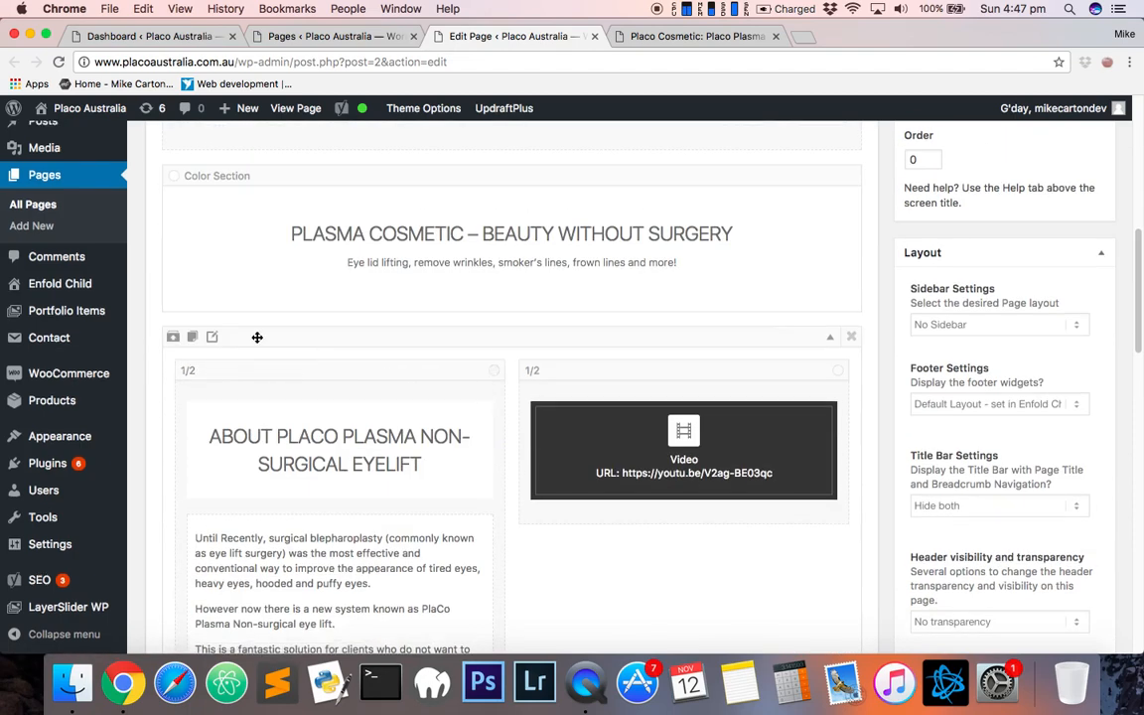
pyautogui.scroll(2, 255, 337)
pyautogui.scroll(1, 490, 353)
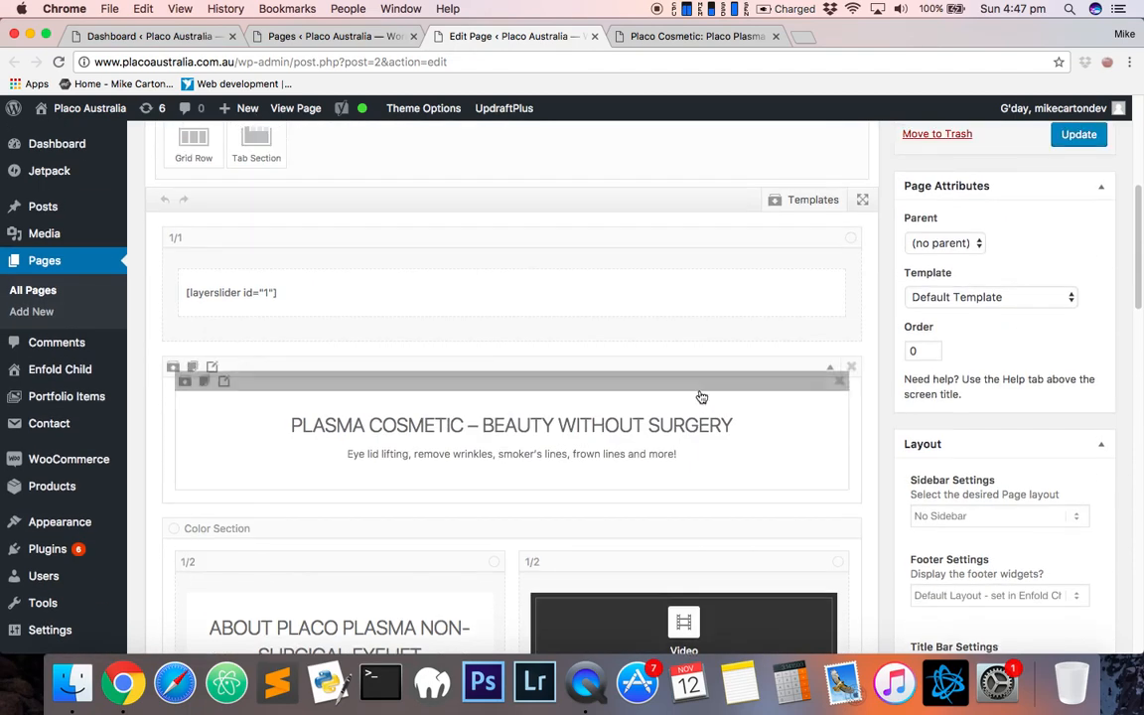
pyautogui.scroll(2, 700, 395)
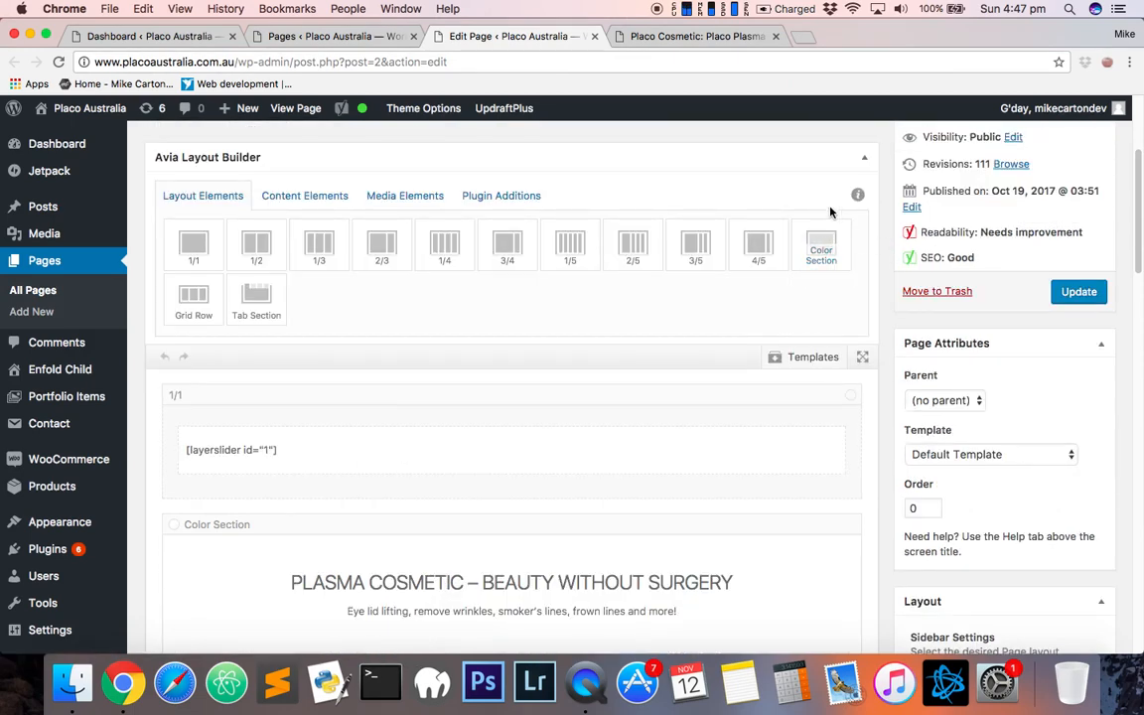
pyautogui.click(696, 35)
pyautogui.scroll(-10, 672, 408)
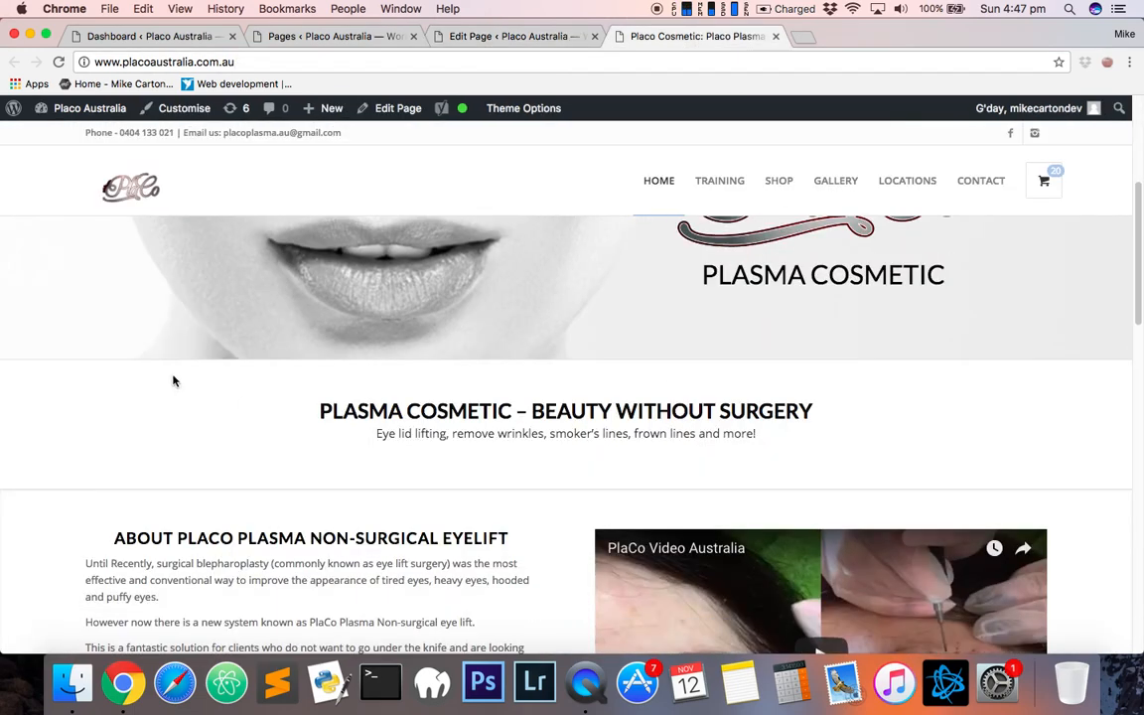
pyautogui.scroll(-3, 367, 496)
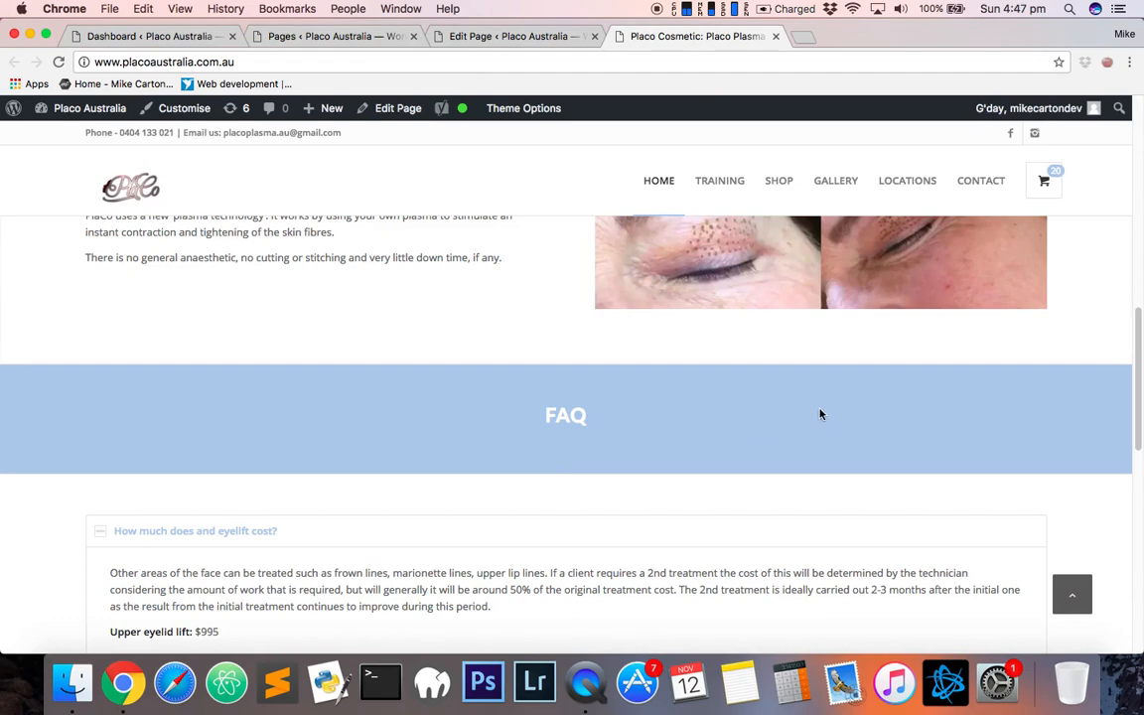
pyautogui.scroll(-10, 745, 407)
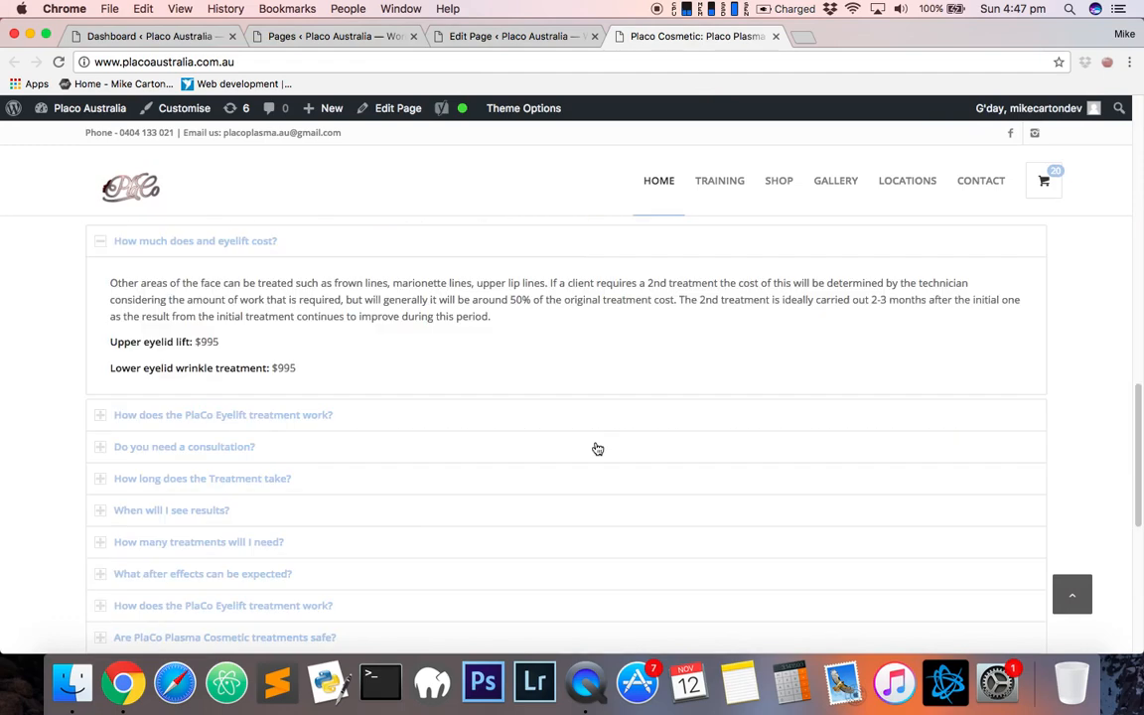
pyautogui.scroll(10, 360, 442)
pyautogui.scroll(-2, 397, 298)
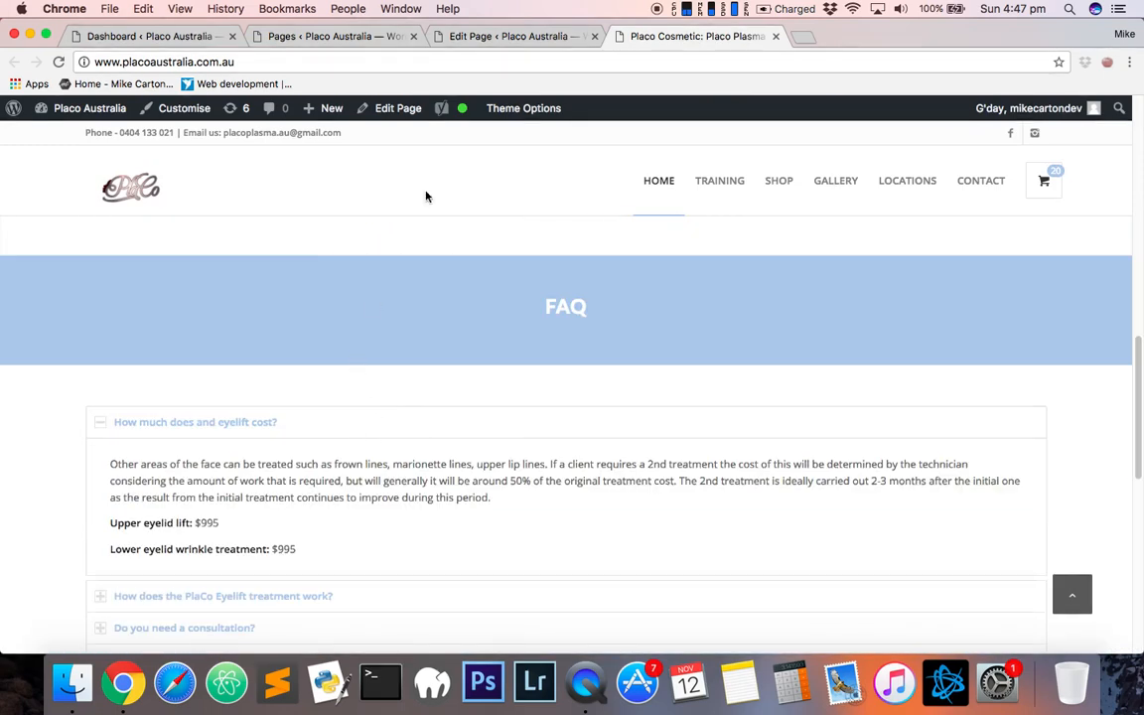
pyautogui.click(510, 37)
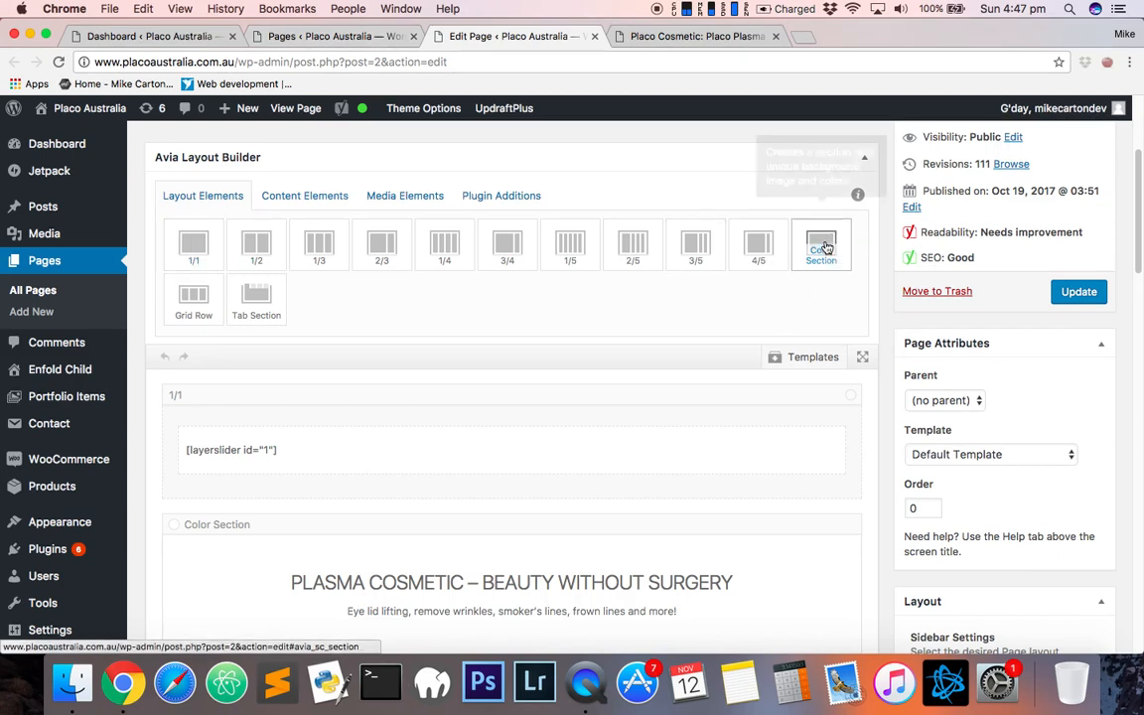
# - Add a new Color Section to the Home page layout directly below the LayerSlider row
pyautogui.moveTo(824, 247); pyautogui.dragTo(482, 508)
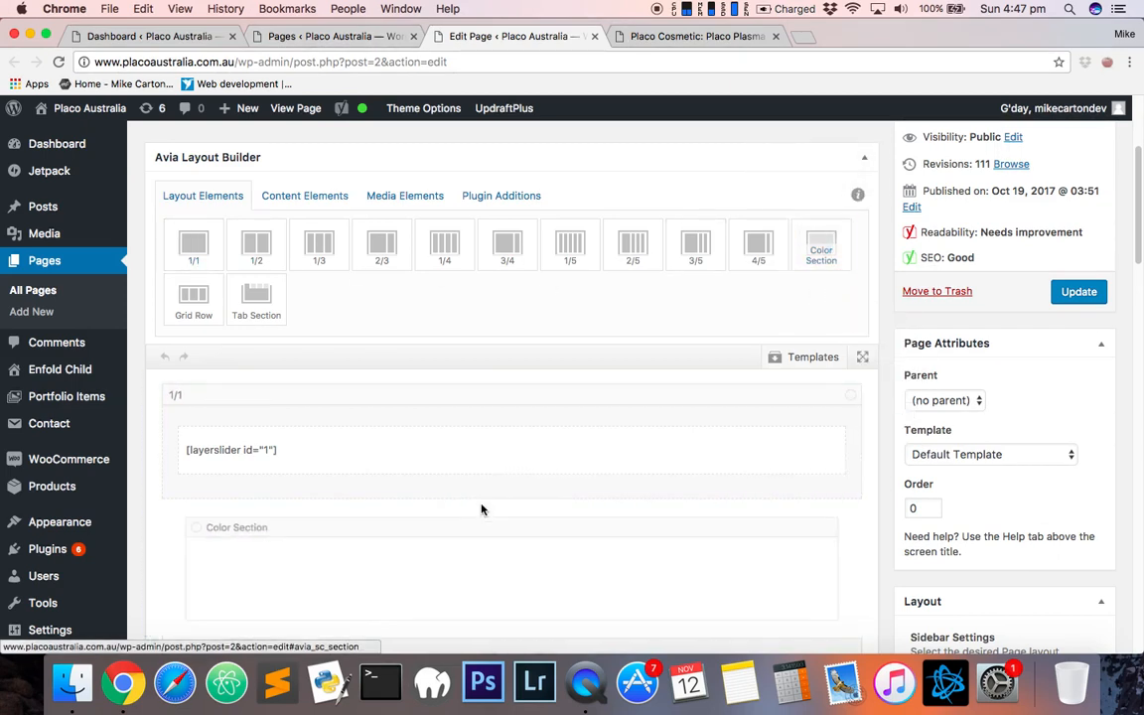
pyautogui.scroll(-3, 426, 431)
pyautogui.scroll(-3, 432, 467)
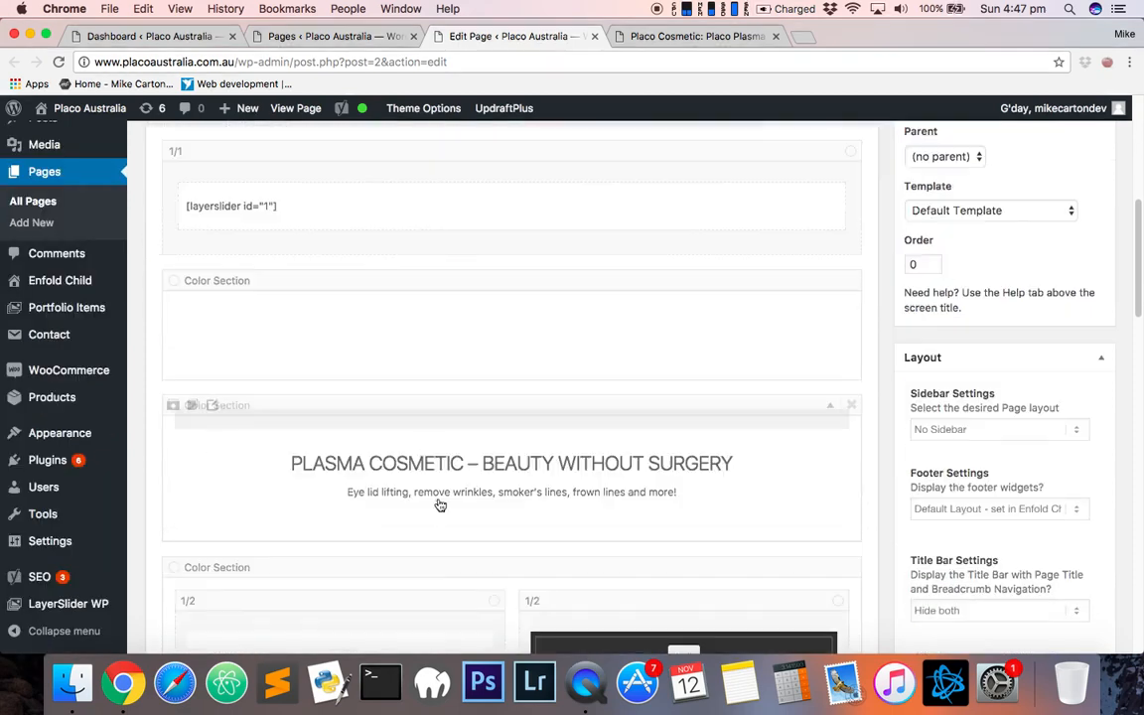
pyautogui.scroll(5, 371, 389)
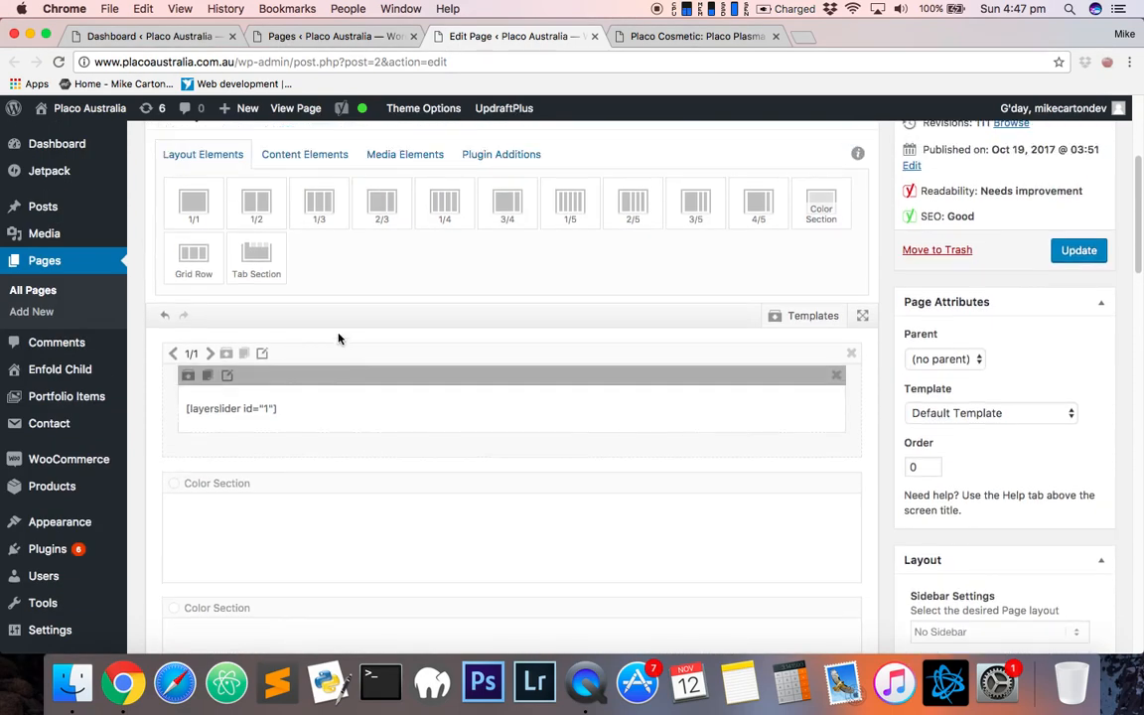
# - Place a Text Block content element inside the new Color Section
pyautogui.click(315, 168)
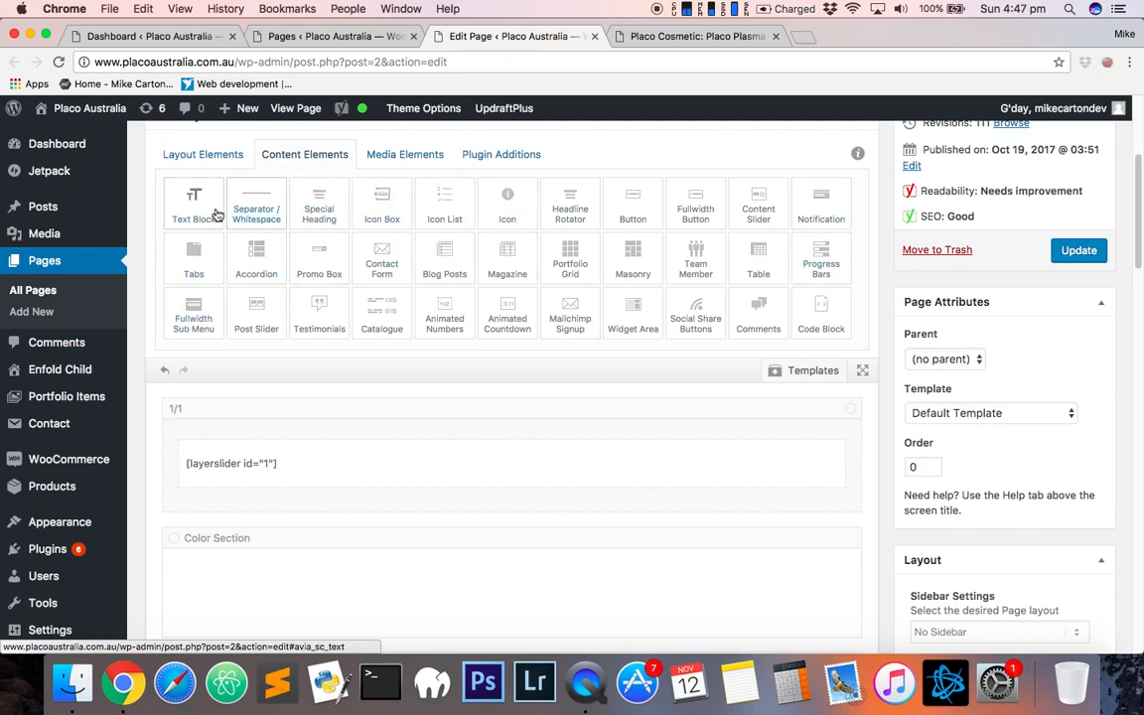
pyautogui.moveTo(194, 205); pyautogui.dragTo(430, 595)
pyautogui.scroll(-5, 487, 566)
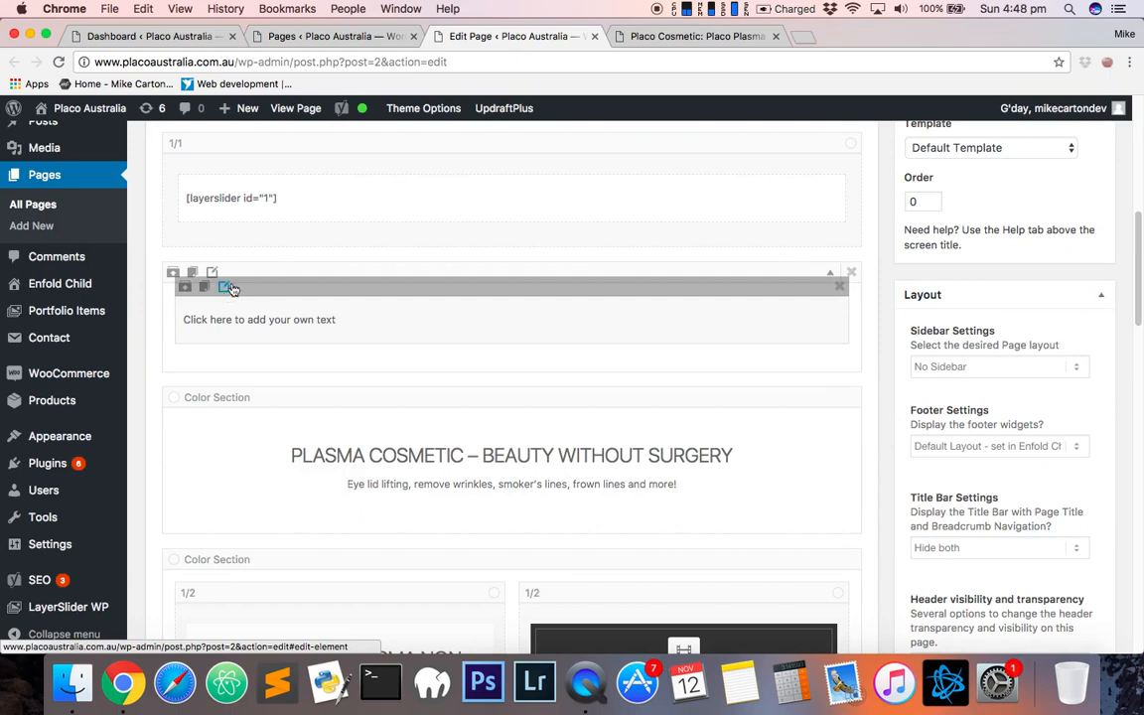
# - Open the new Text Block and replace its placeholder content with 'This is example text'
pyautogui.click(225, 288)
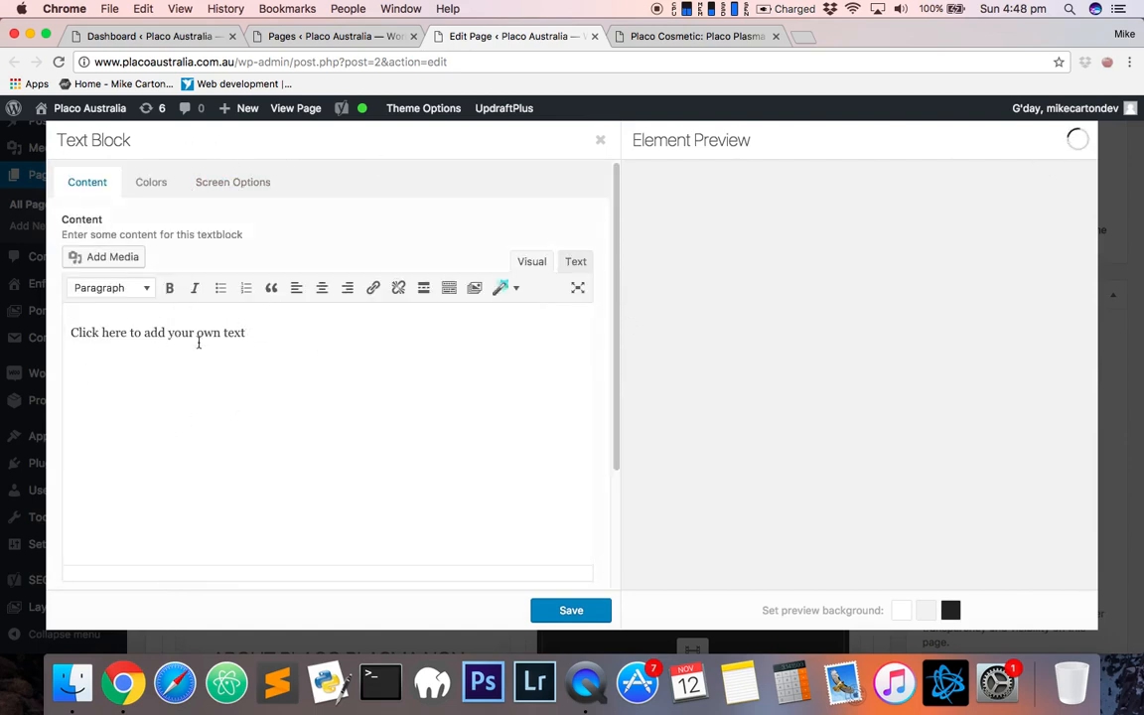
pyautogui.tripleClick(304, 339)
pyautogui.write('This is example')
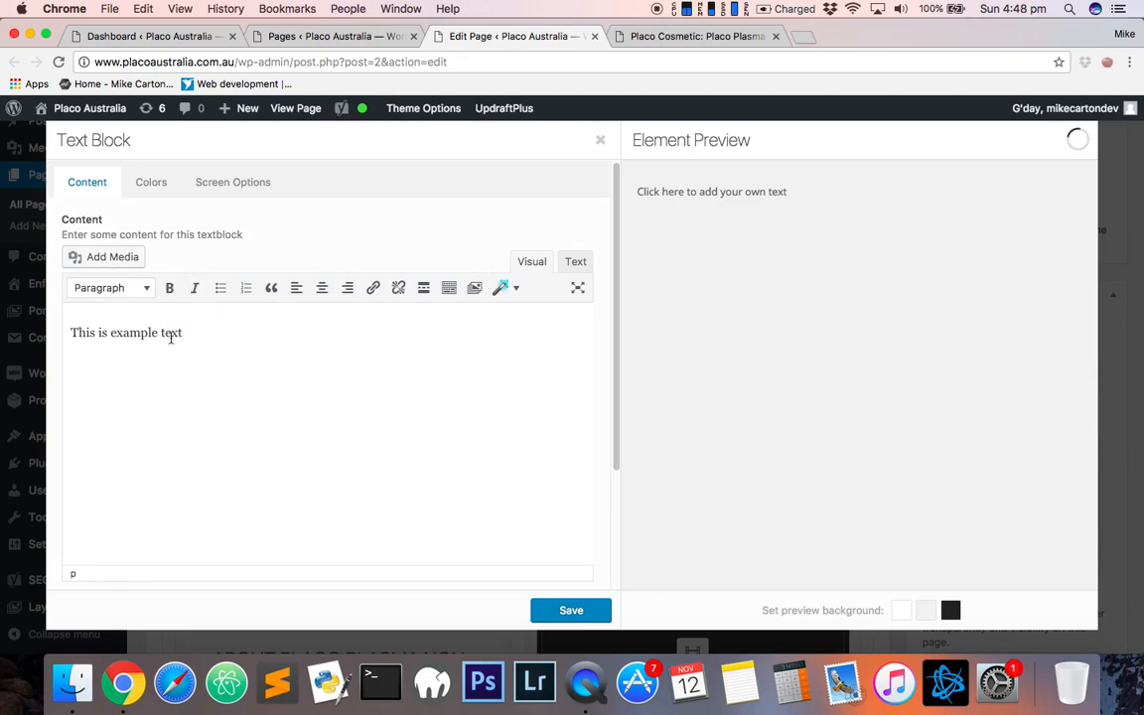
pyautogui.click(171, 194)
pyautogui.click(87, 182)
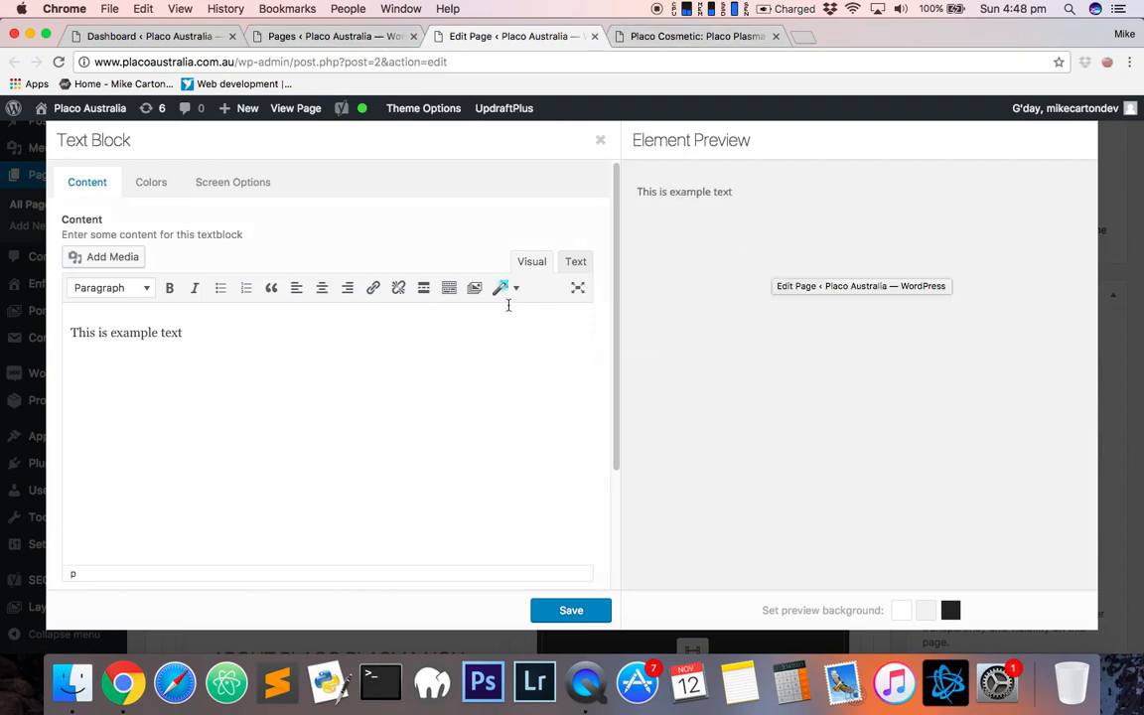
# - Browse the paragraph format options, then select and delete the example text in the Text Block
pyautogui.click(145, 288)
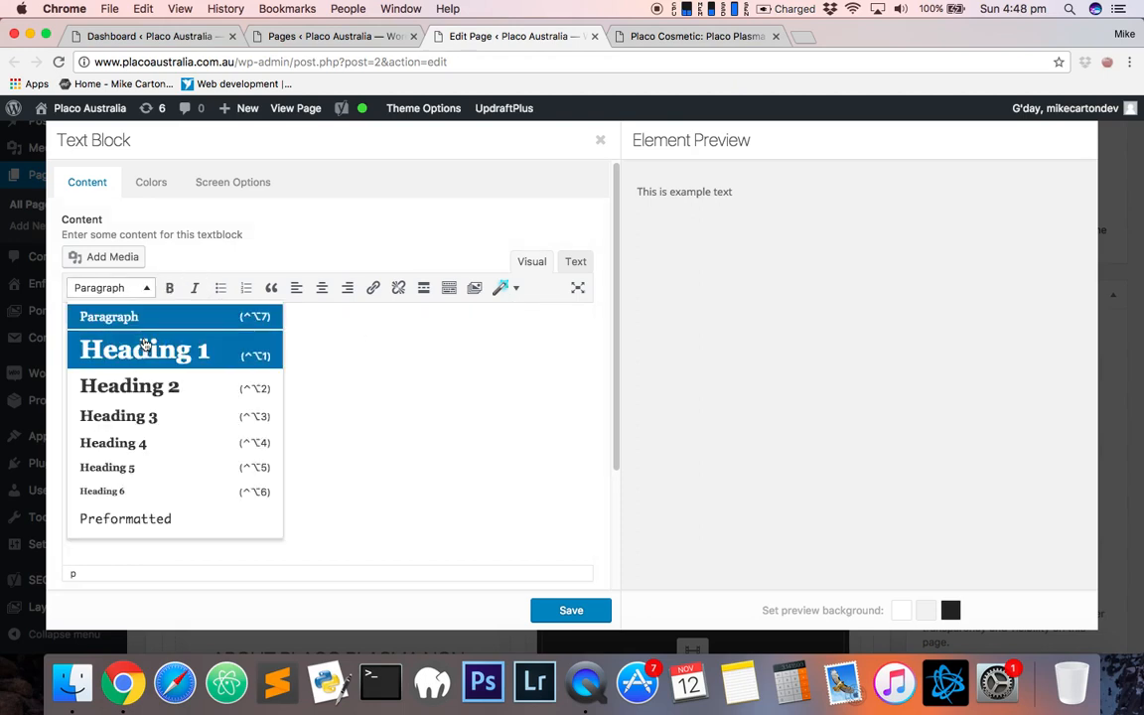
pyautogui.click(349, 326)
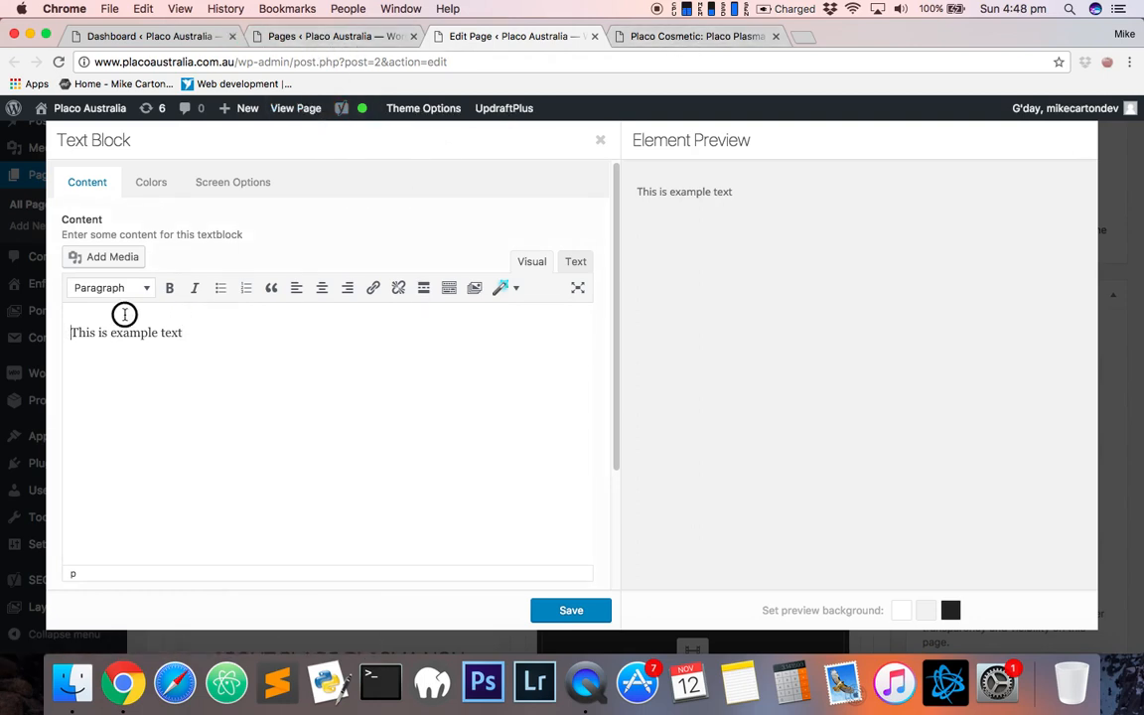
pyautogui.moveTo(124, 314); pyautogui.dragTo(263, 331)
pyautogui.press('BackSpace')
# - Set the Text Block's Font Colors to Define Custom Colors and pick yellow #ffe923 as the custom font colour
pyautogui.click(165, 185)
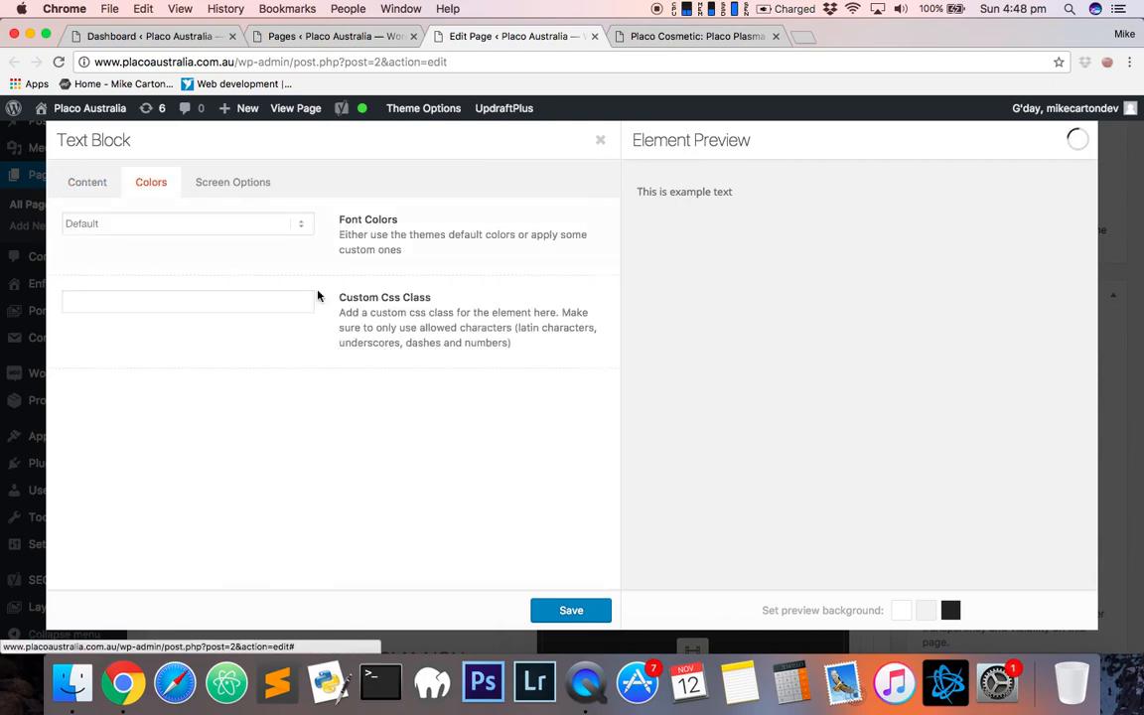
pyautogui.click(288, 224)
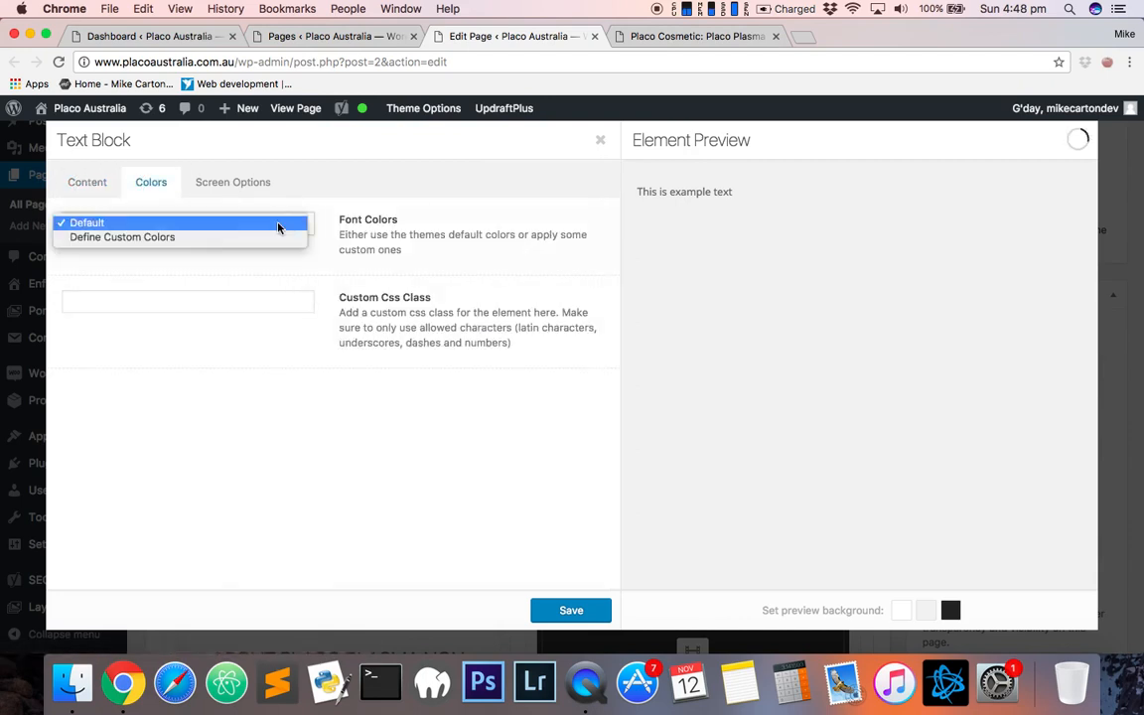
pyautogui.click(149, 238)
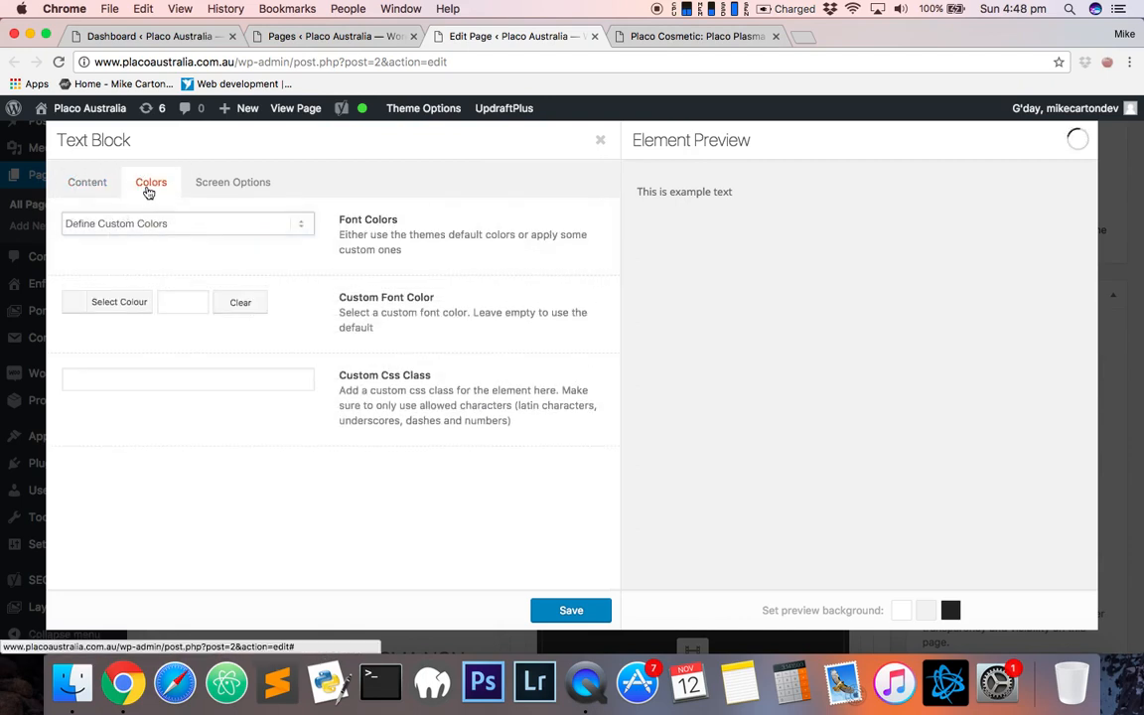
pyautogui.click(108, 301)
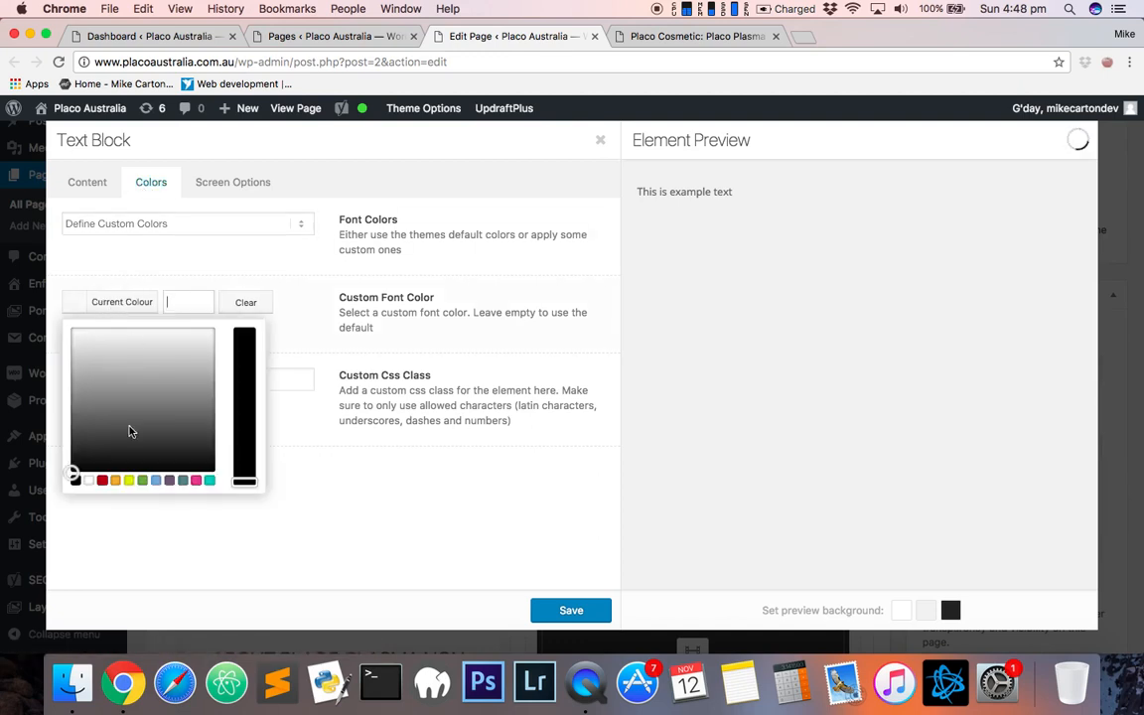
pyautogui.click(127, 483)
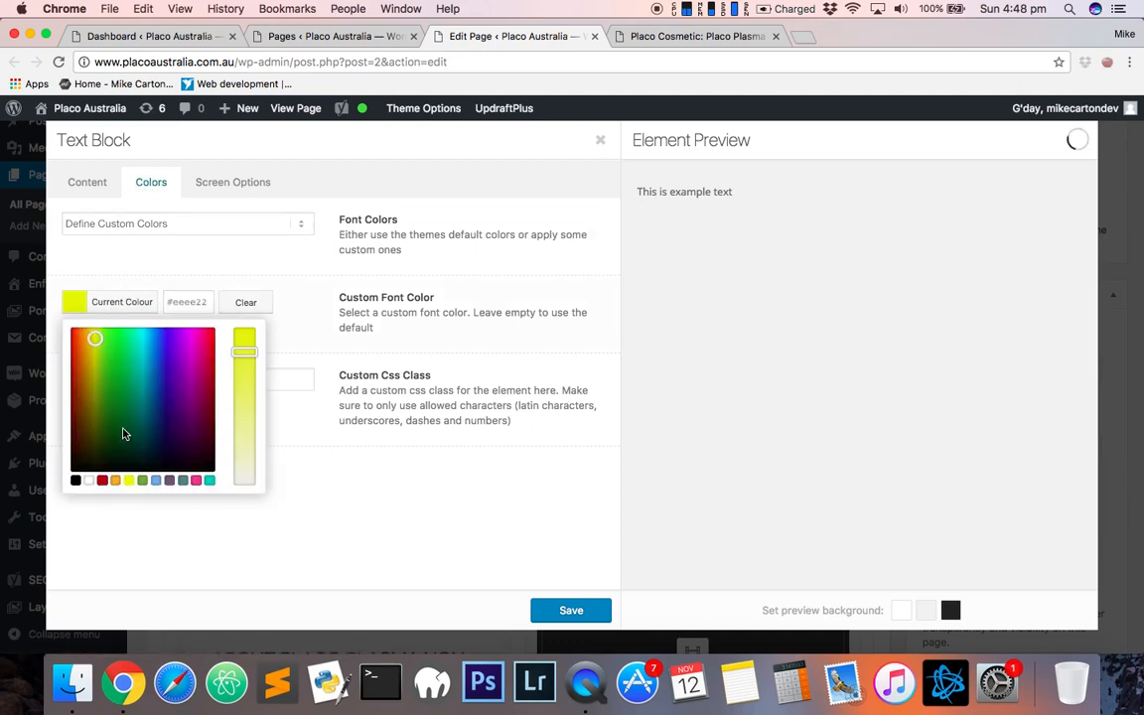
pyautogui.click(270, 258)
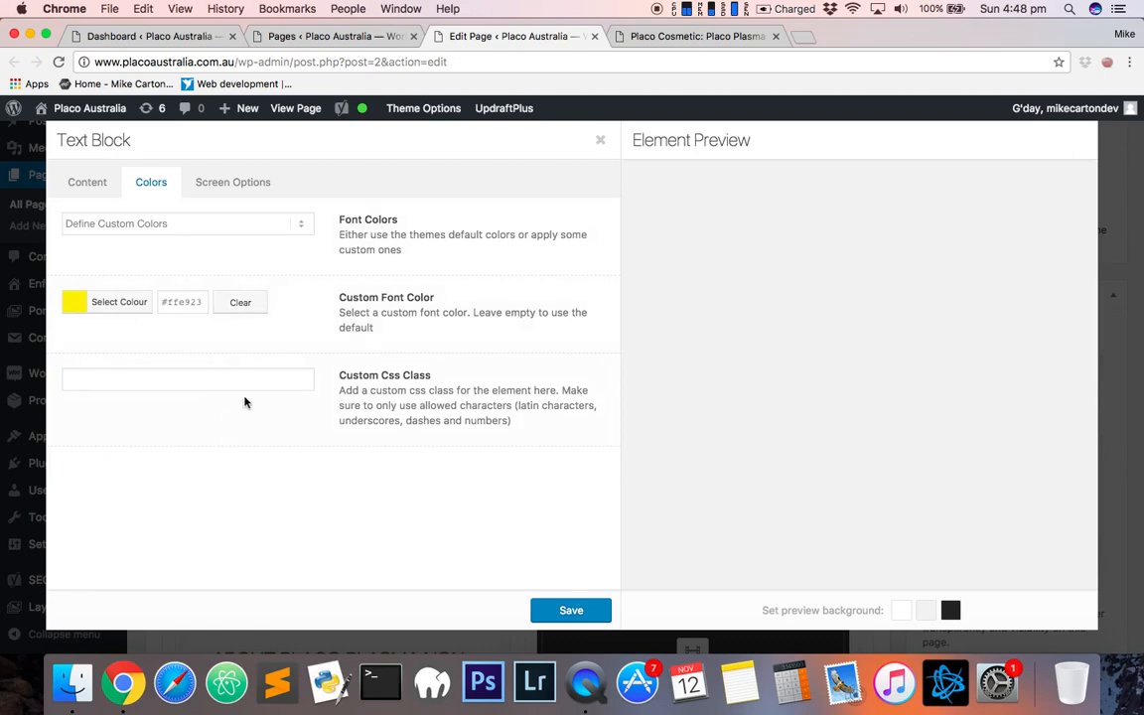
# - Review the Text Block's Screen Options visibility and font size settings, then close the Text Block editor
pyautogui.click(228, 182)
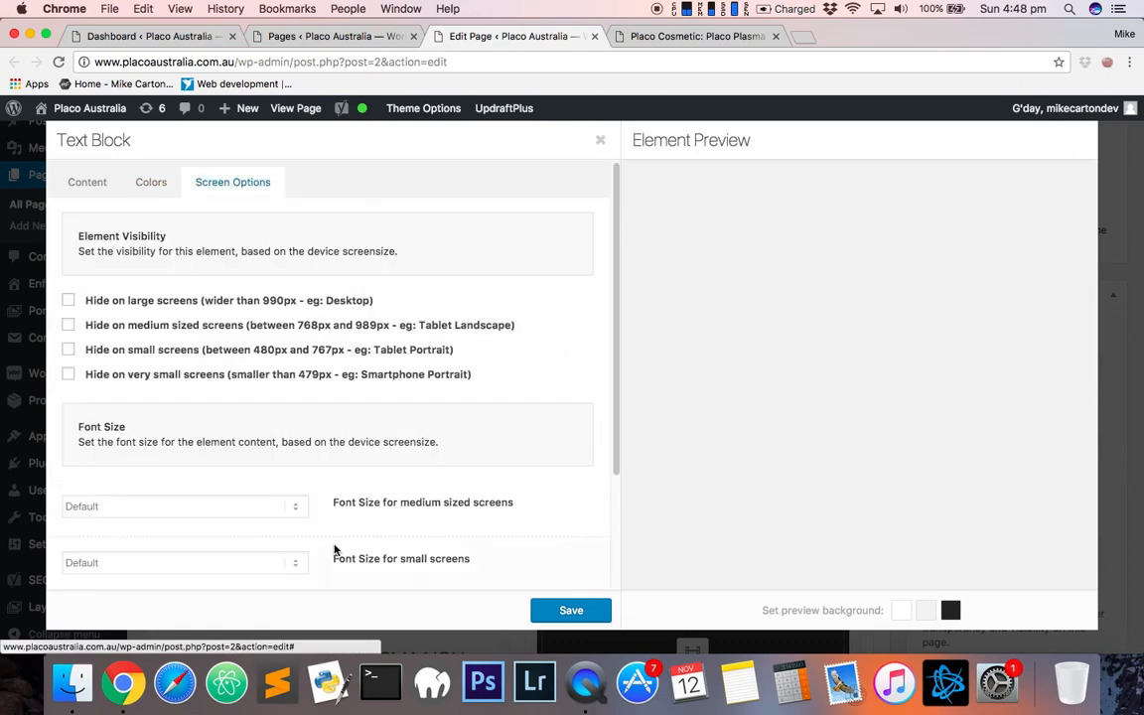
pyautogui.scroll(-3, 217, 434)
pyautogui.scroll(3, 174, 317)
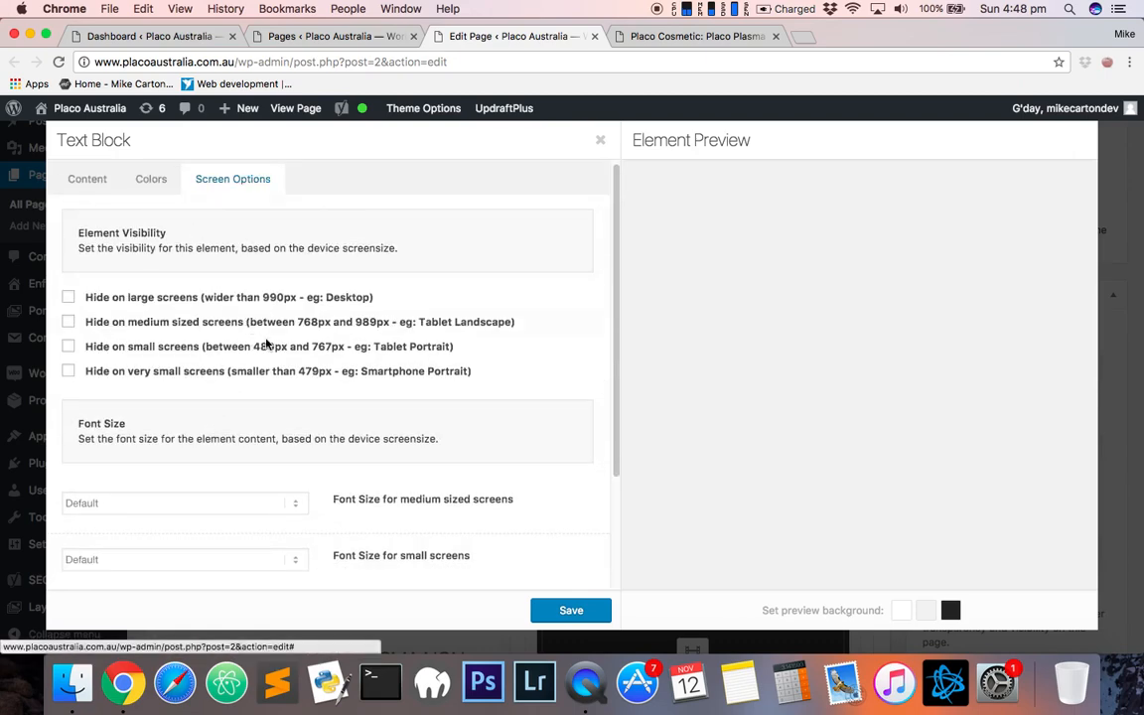
pyautogui.scroll(-2, 274, 347)
pyautogui.scroll(-1, 259, 345)
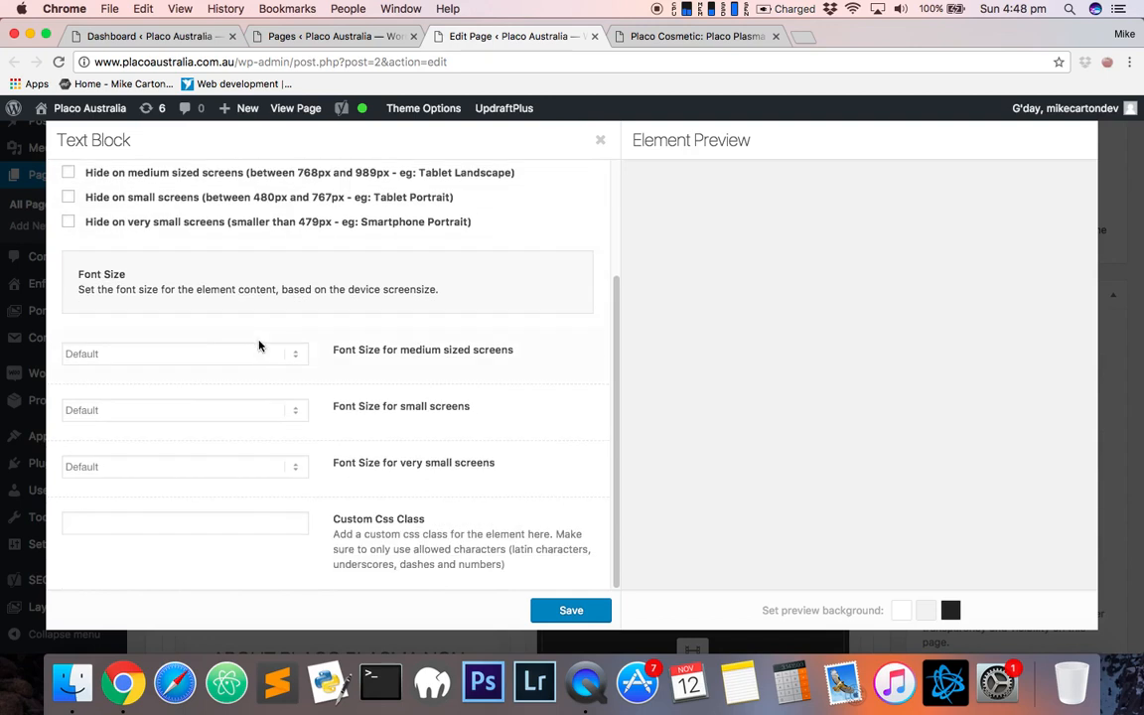
pyautogui.scroll(3, 230, 355)
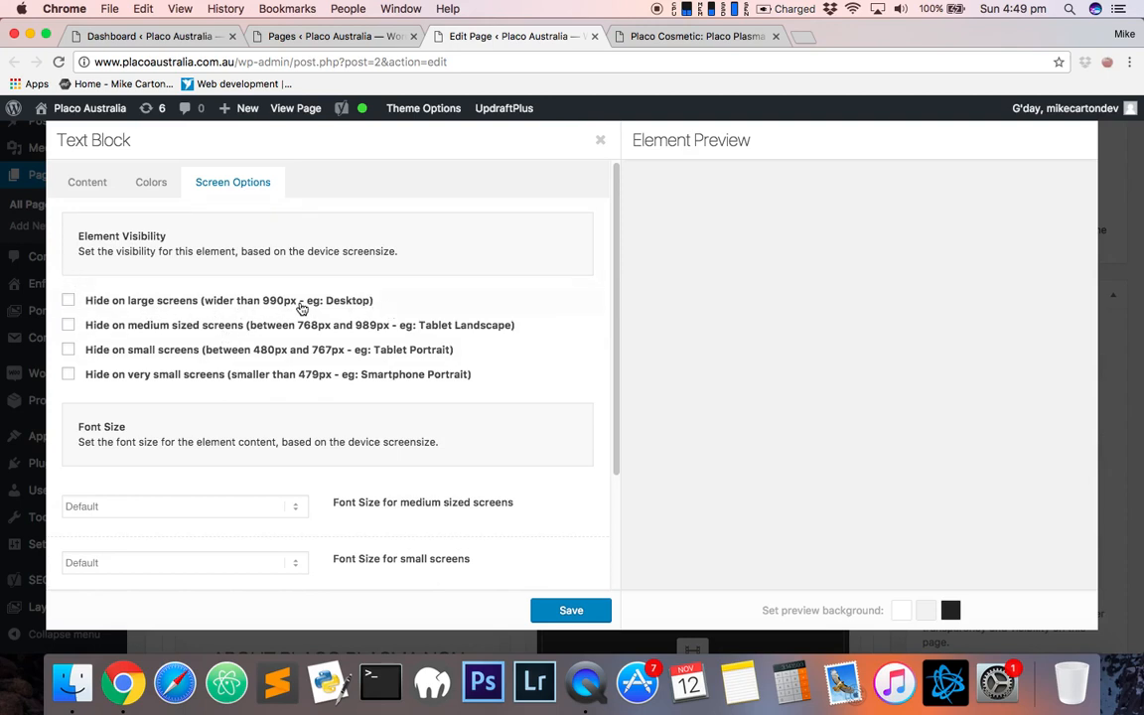
pyautogui.scroll(-3, 344, 457)
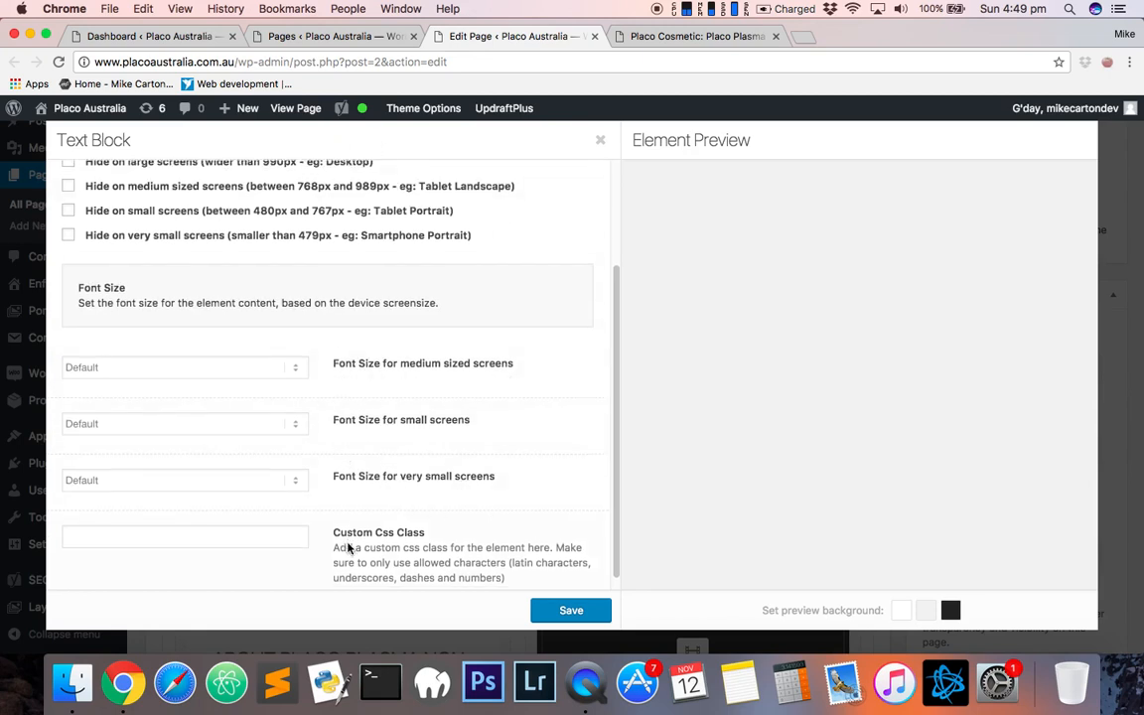
pyautogui.scroll(5, 476, 397)
pyautogui.click(109, 179)
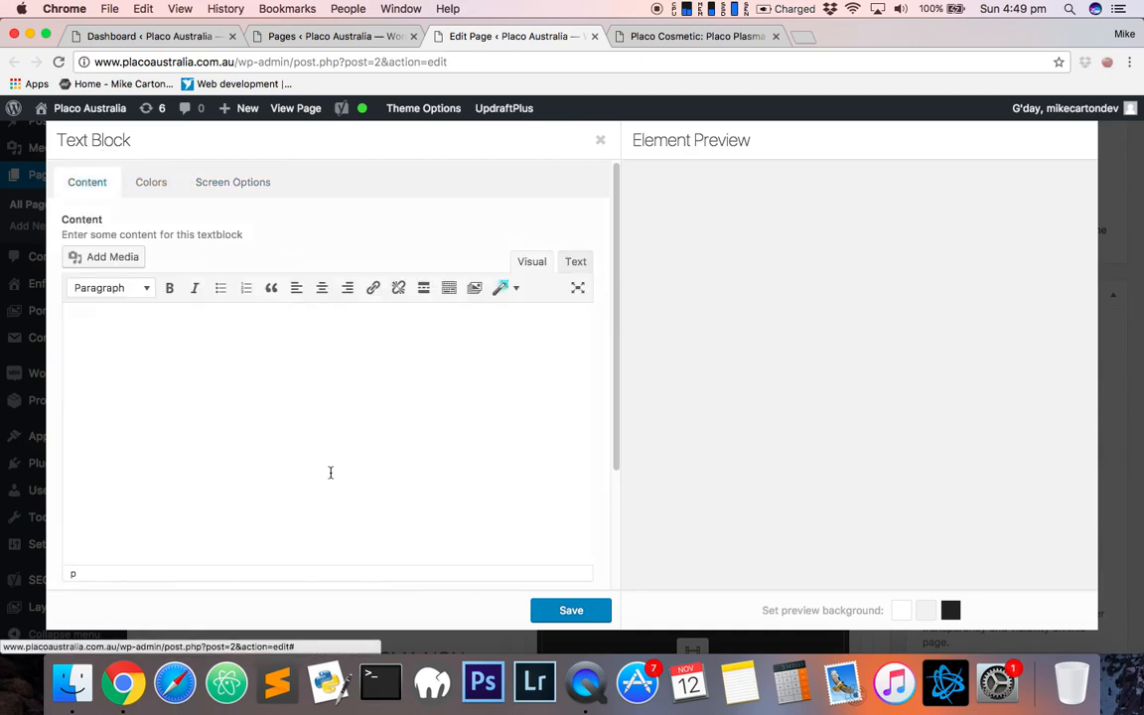
pyautogui.click(1111, 164)
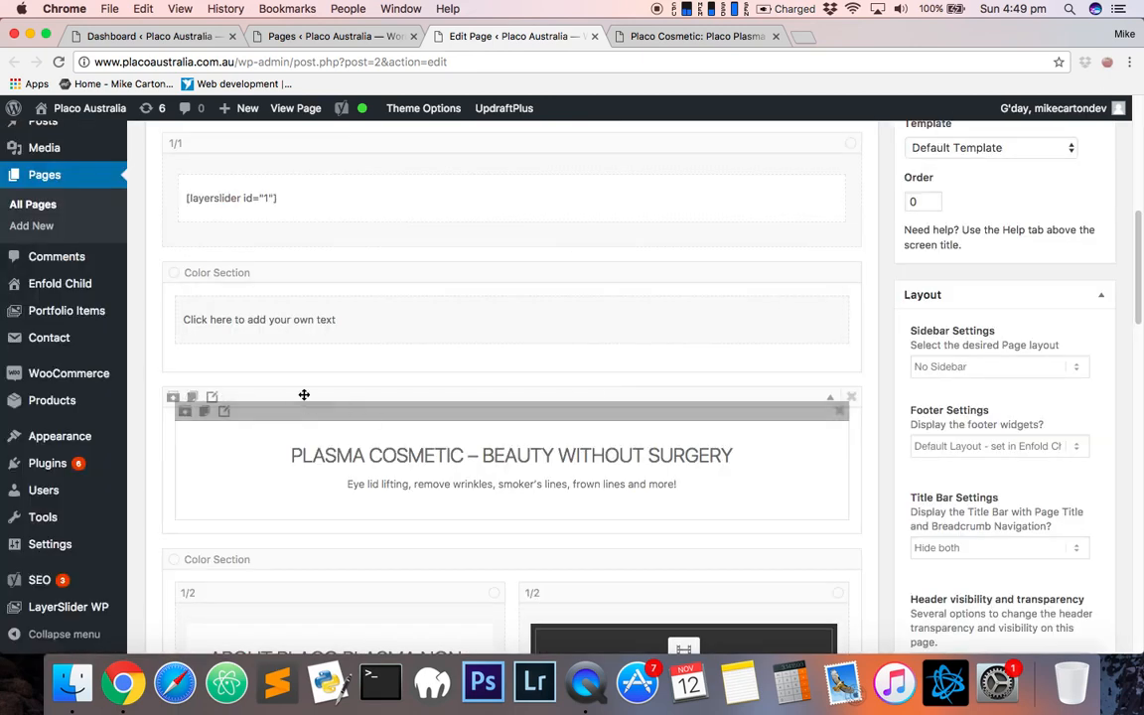
# - Open and close the new Color Section's settings dialog, then return to the layout elements list
pyautogui.moveTo(453, 484); pyautogui.dragTo(240, 304)
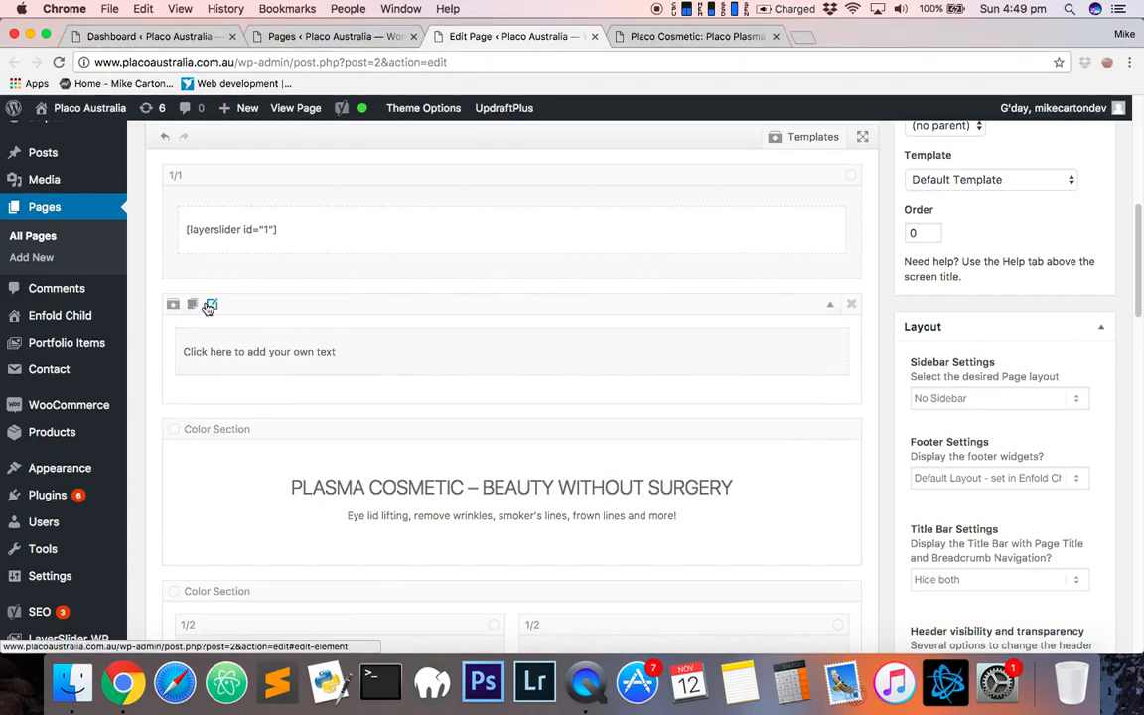
pyautogui.click(216, 305)
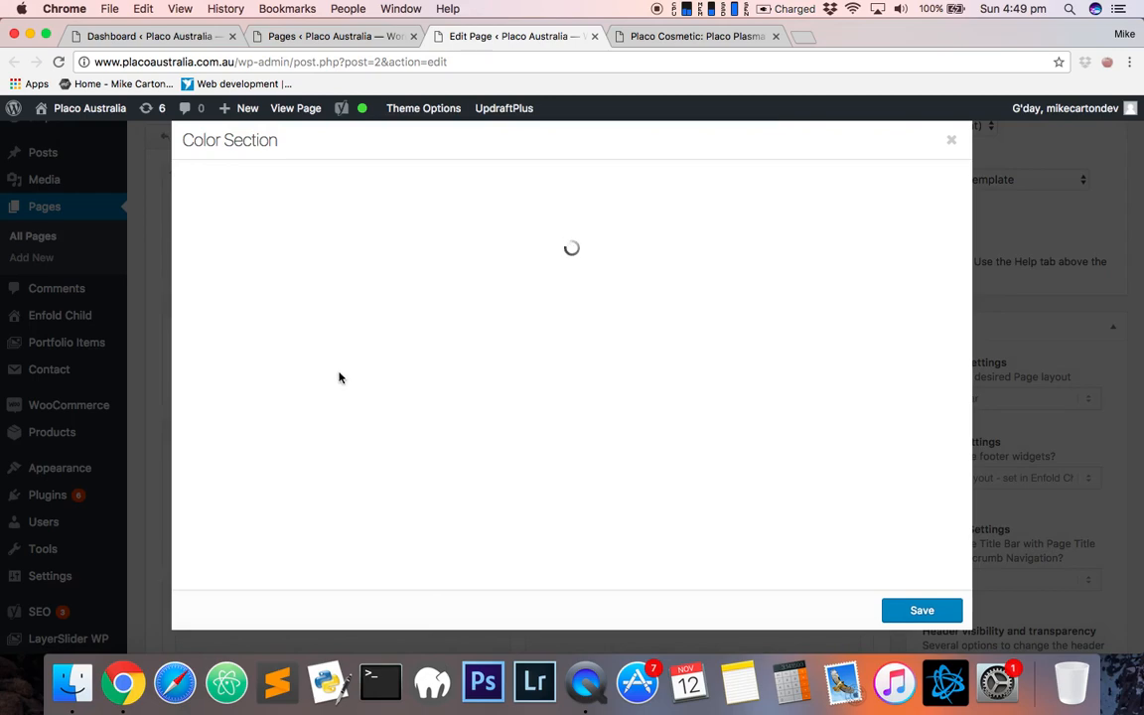
pyautogui.click(121, 290)
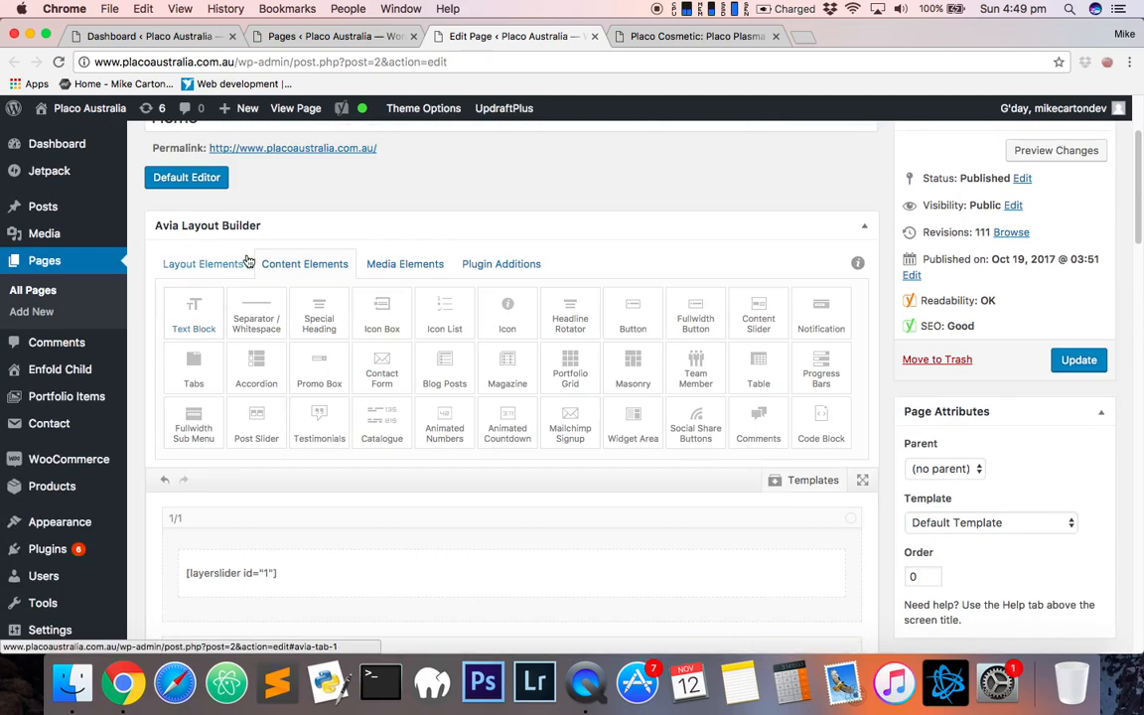
pyautogui.click(189, 265)
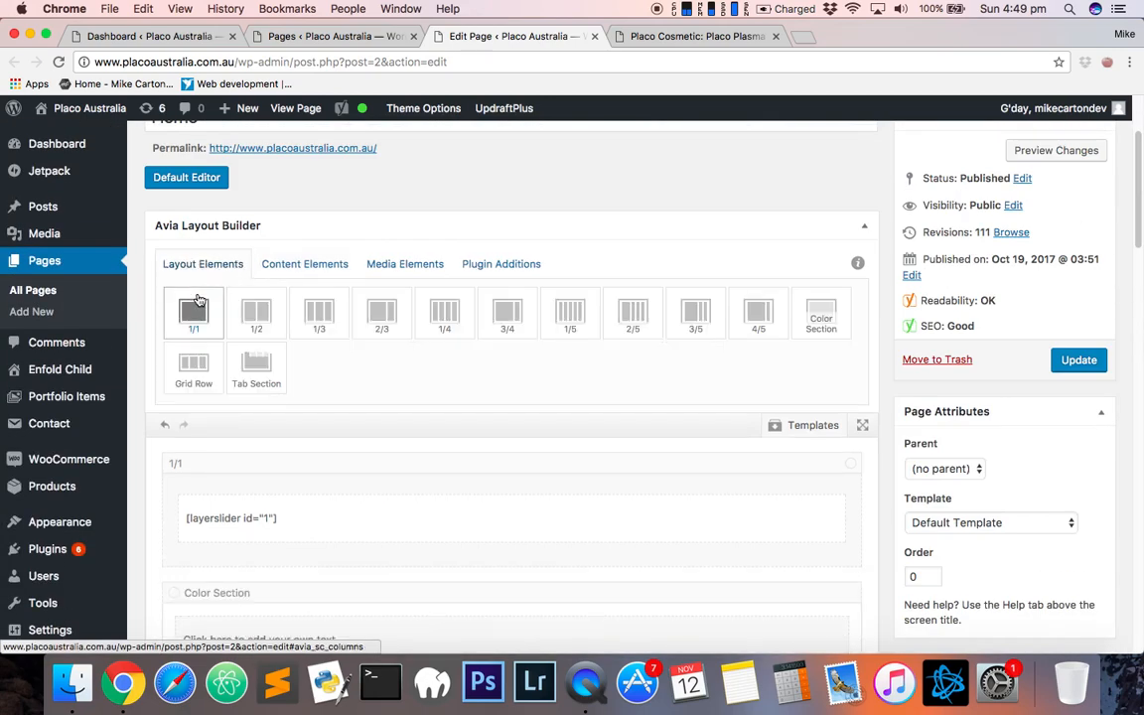
# - Browse the Content Elements list and switch back to the Layout Elements list
pyautogui.click(293, 264)
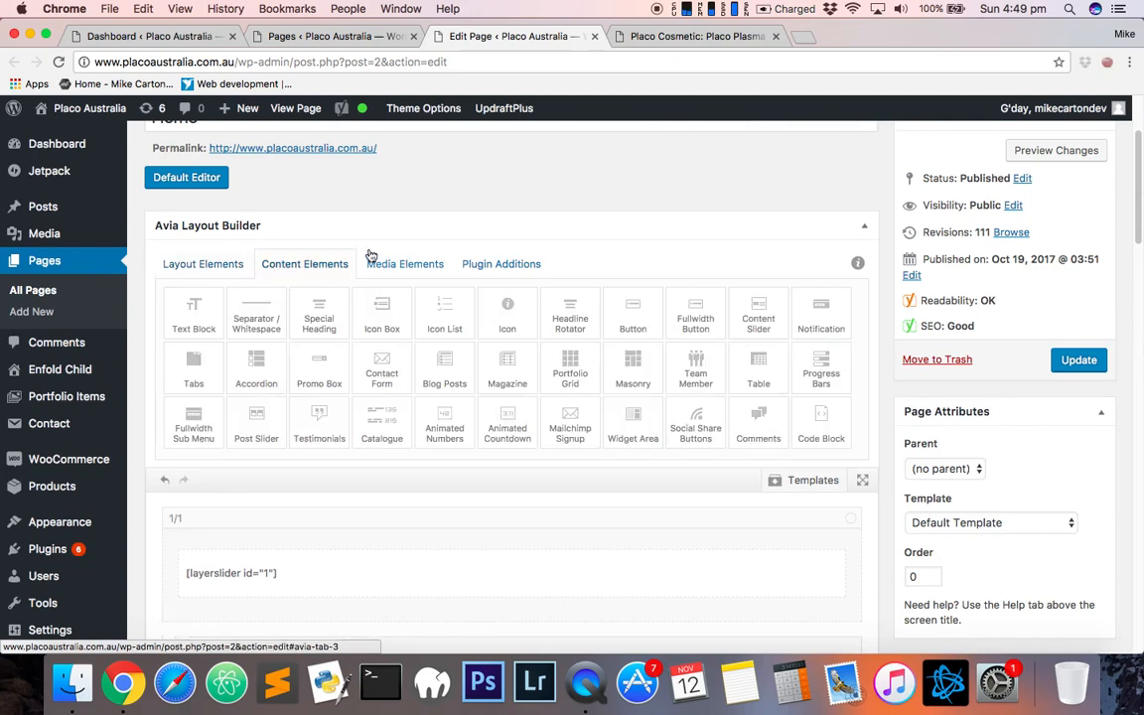
pyautogui.click(214, 266)
pyautogui.scroll(-3, 889, 455)
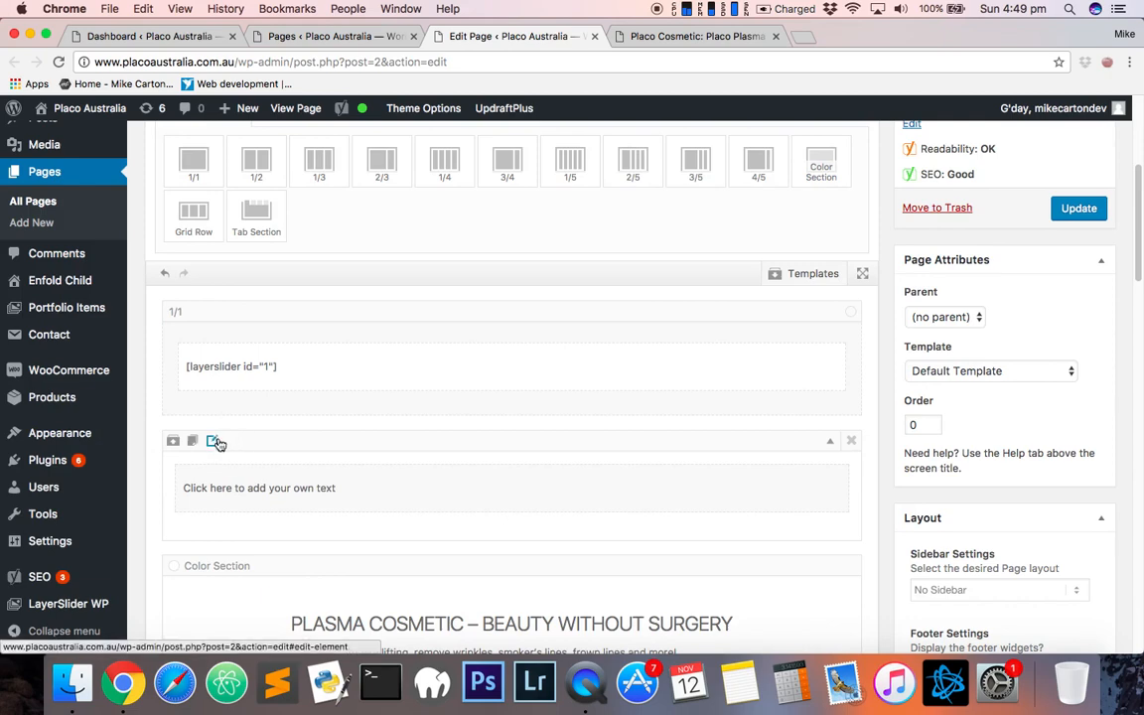
# - Open the new Color Section's settings and set its custom background colour to orange #f9a600
pyautogui.click(218, 442)
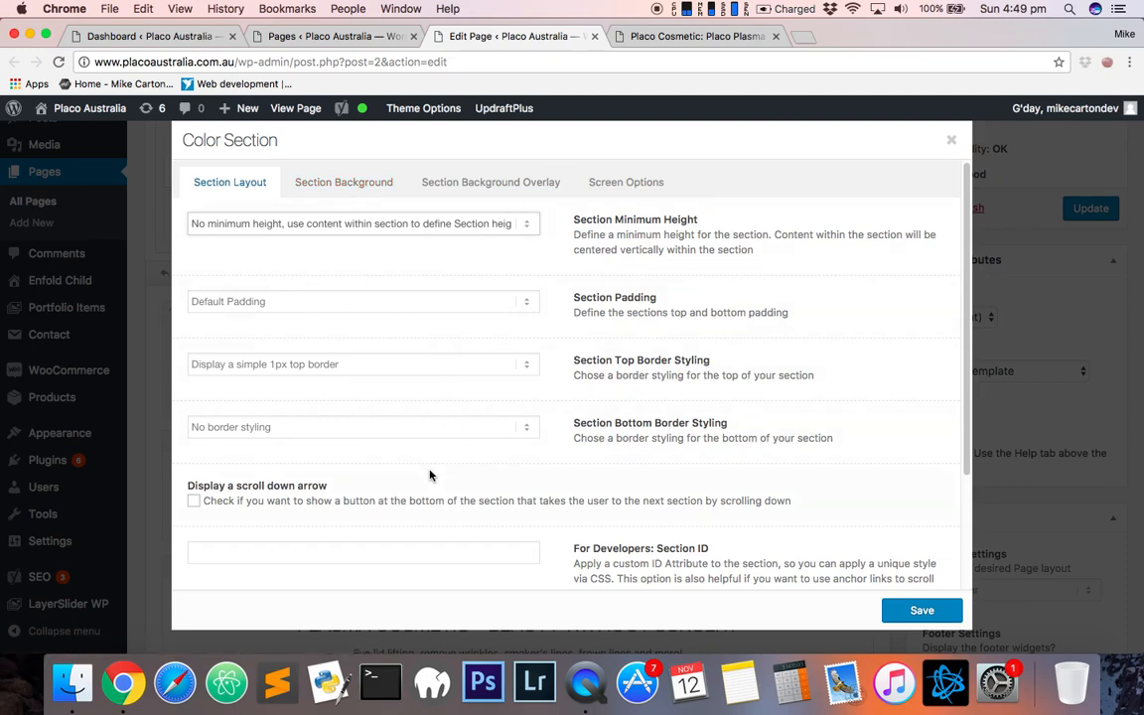
pyautogui.scroll(-3, 489, 528)
pyautogui.scroll(3, 511, 521)
pyautogui.click(360, 187)
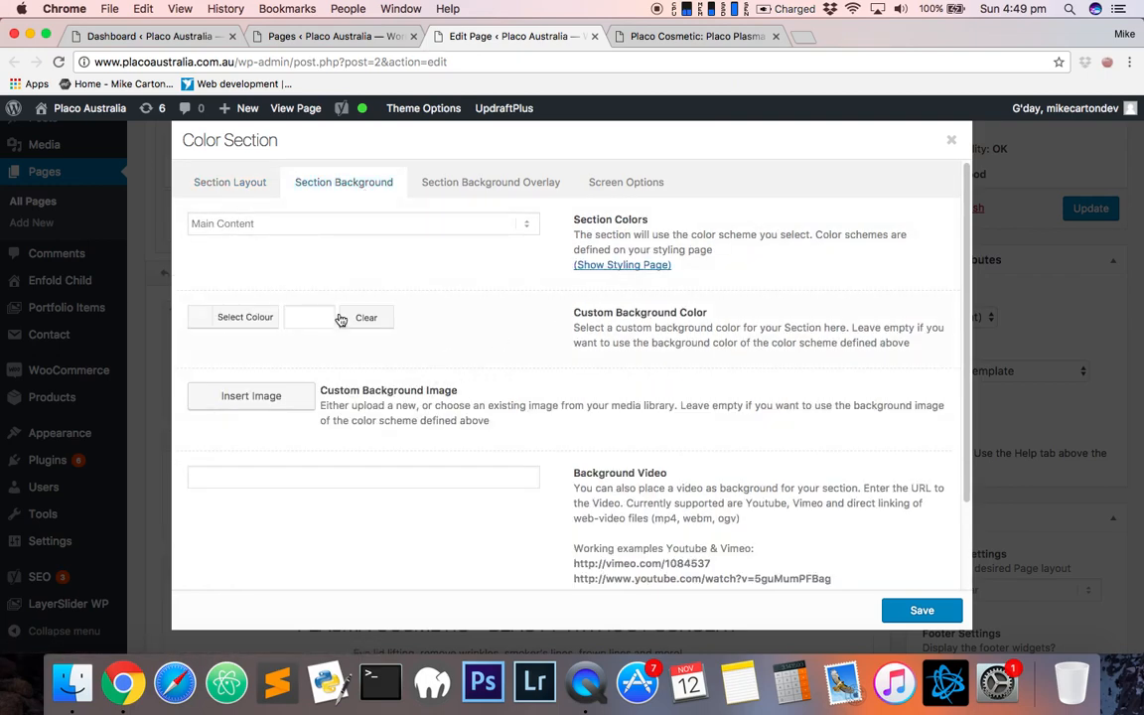
pyautogui.click(263, 318)
pyautogui.click(212, 344)
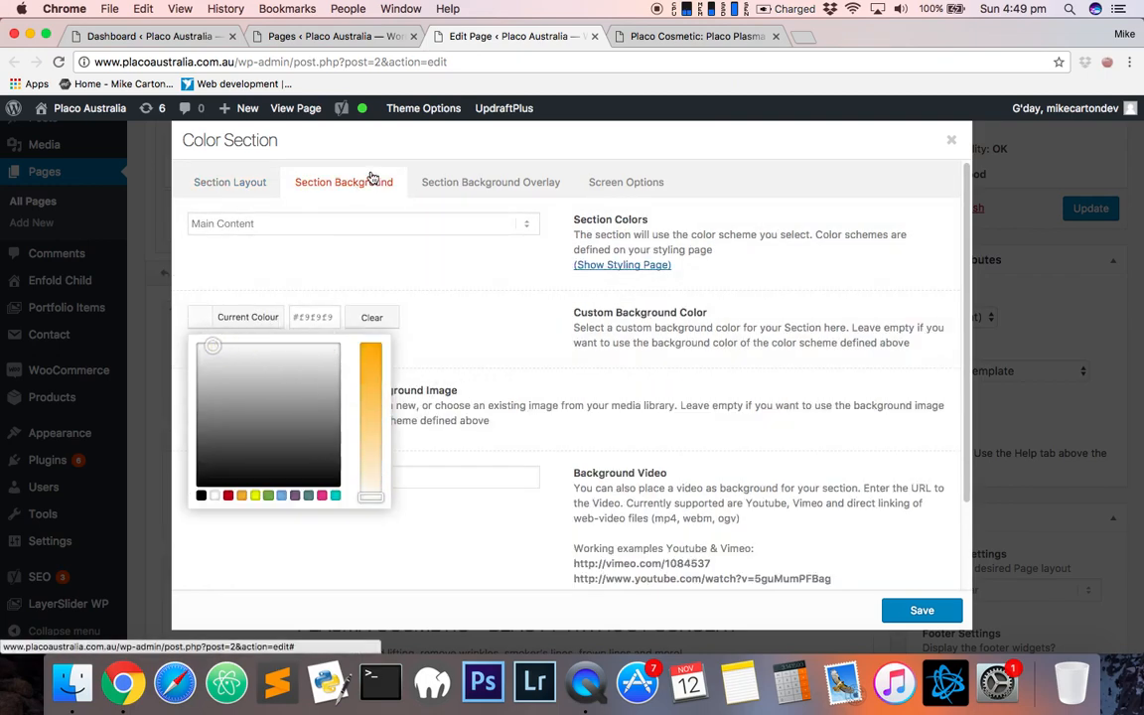
pyautogui.click(368, 358)
pyautogui.click(508, 279)
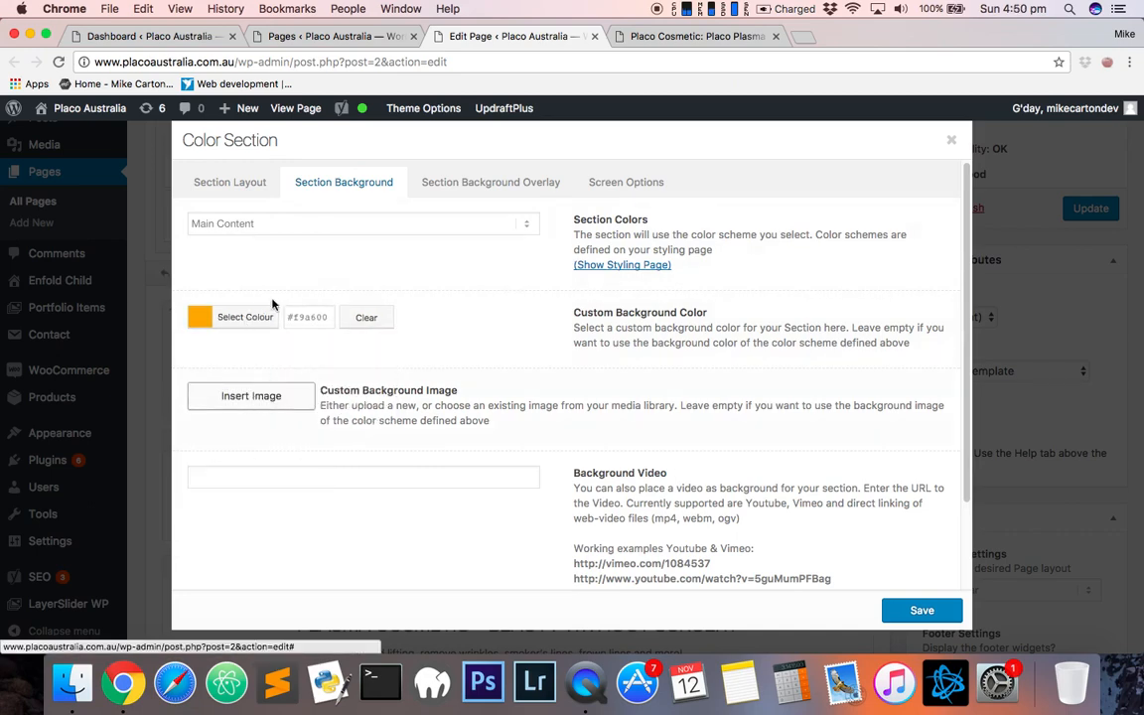
# - Scroll through the Section Background options and close the Color Section dialog without saving
pyautogui.scroll(-2, 593, 497)
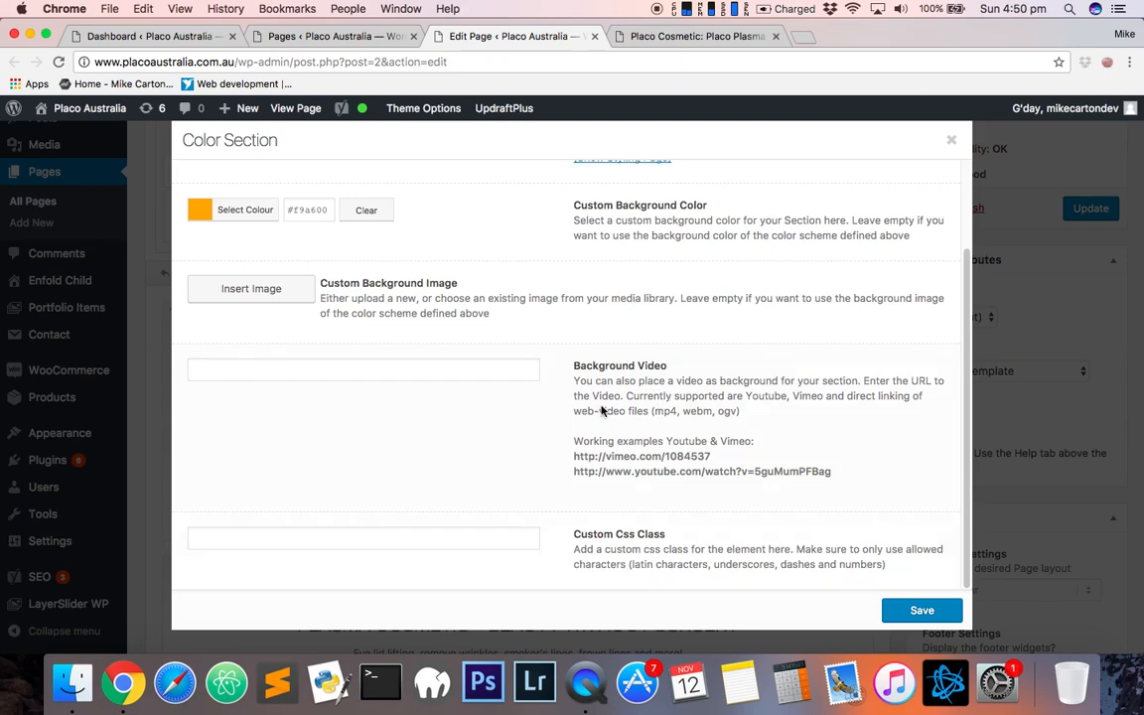
pyautogui.scroll(2, 762, 338)
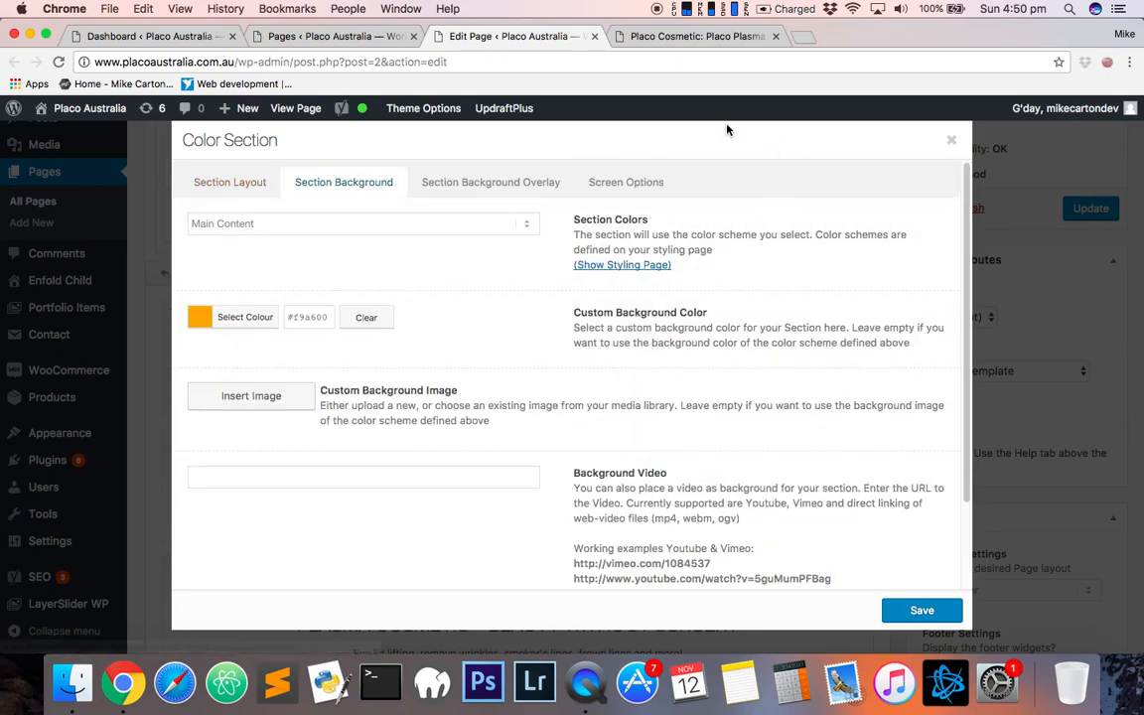
pyautogui.click(231, 185)
pyautogui.click(149, 279)
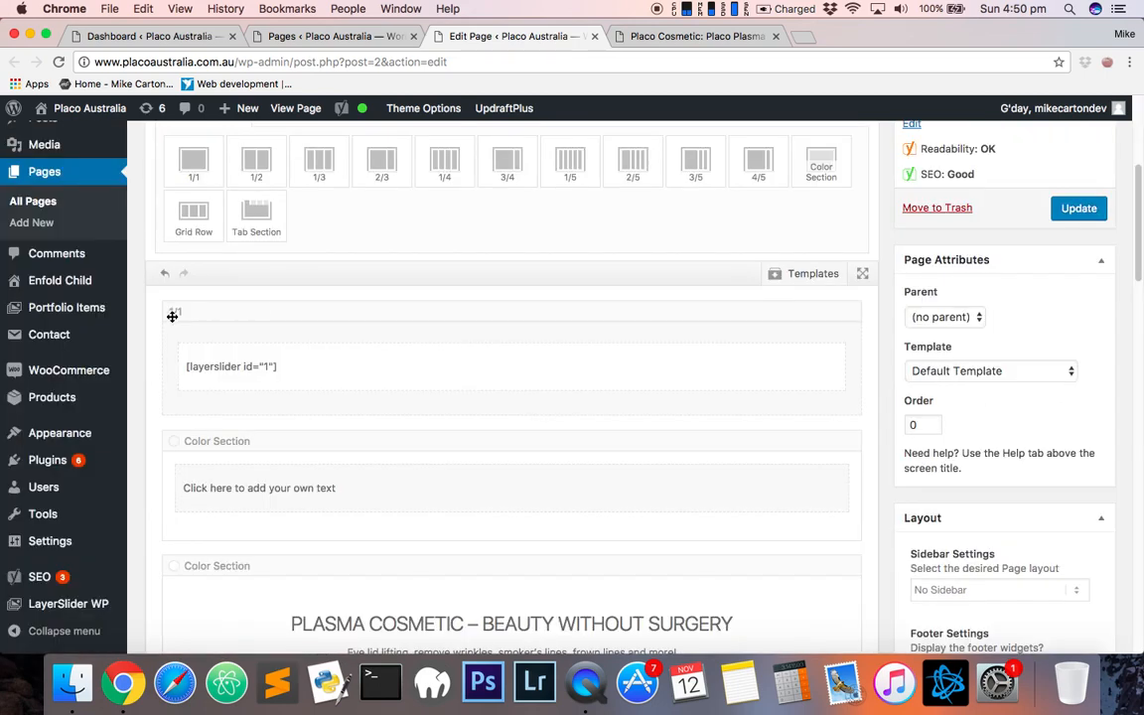
# - Reopen the new Color Section's settings, review its Section Background, Overlay and Screen Options tabs, and close it
pyautogui.moveTo(242, 320)
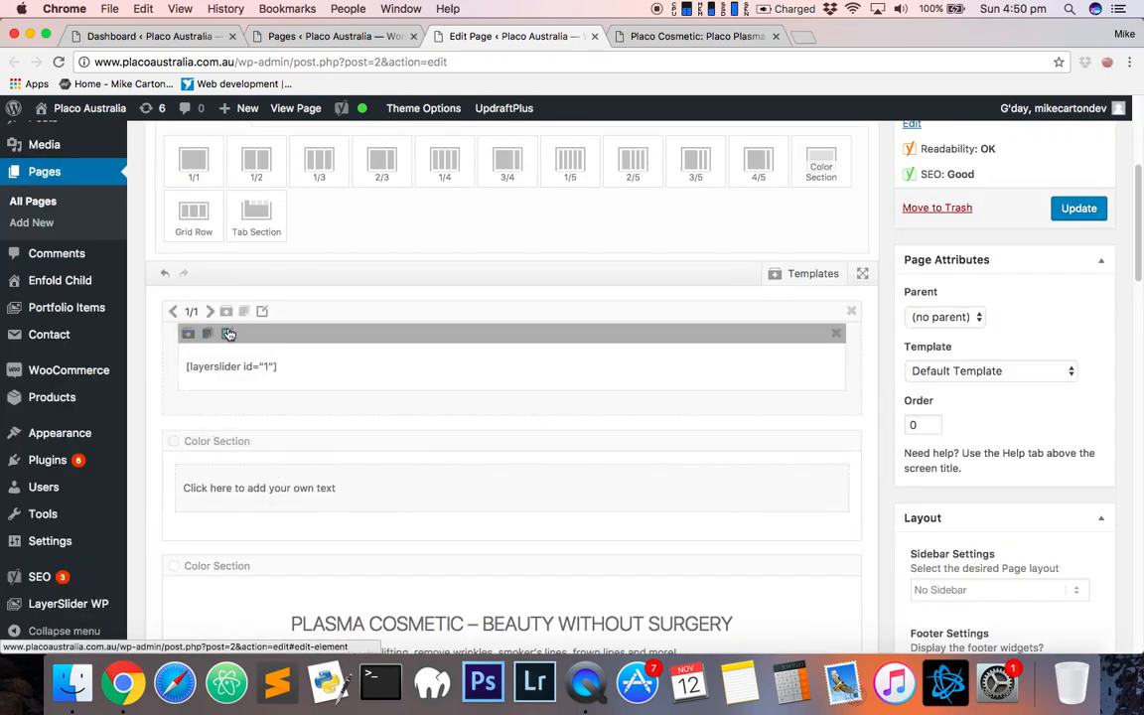
pyautogui.click(214, 442)
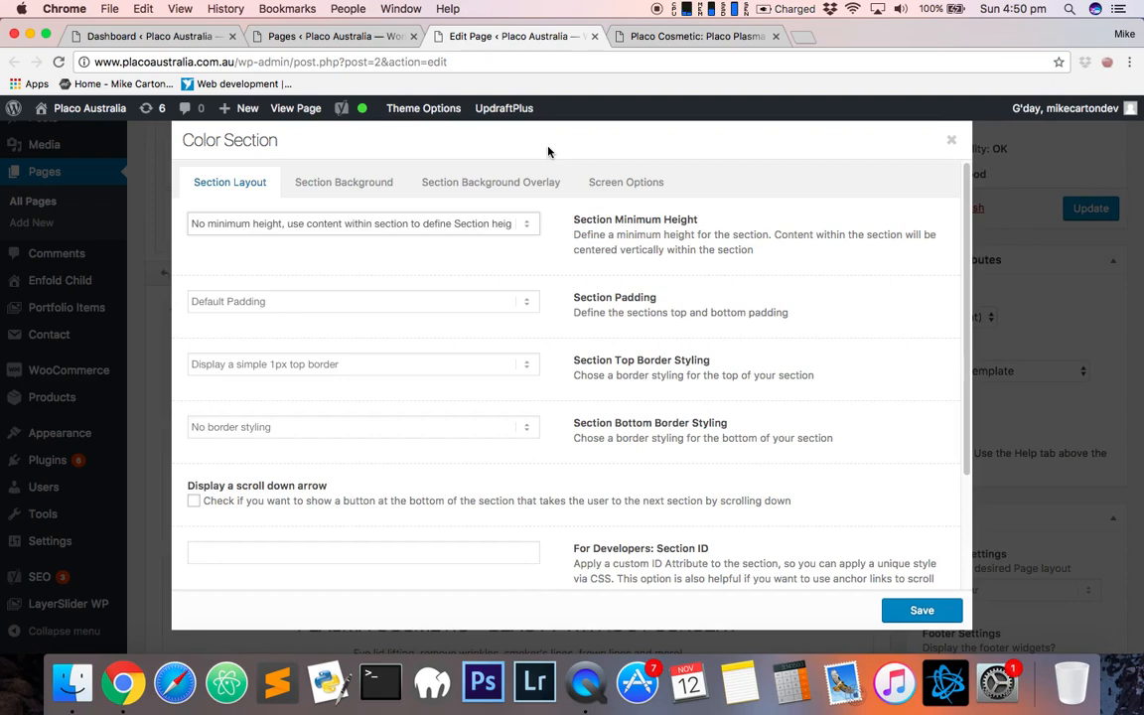
pyautogui.click(374, 181)
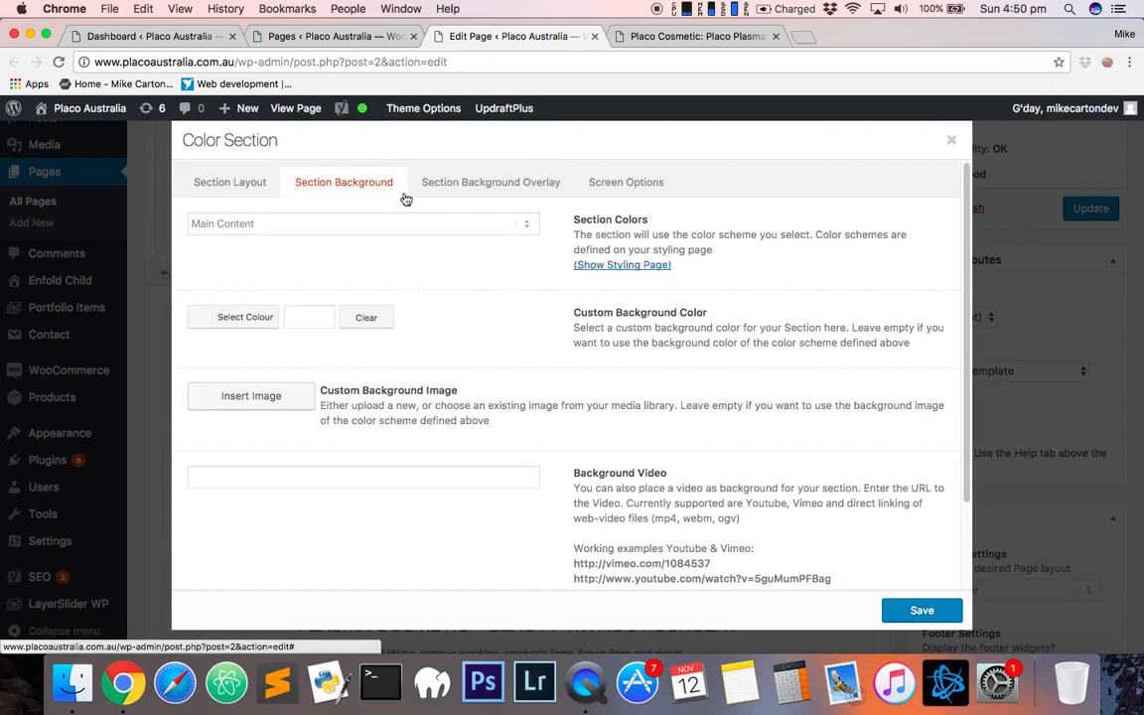
pyautogui.click(493, 186)
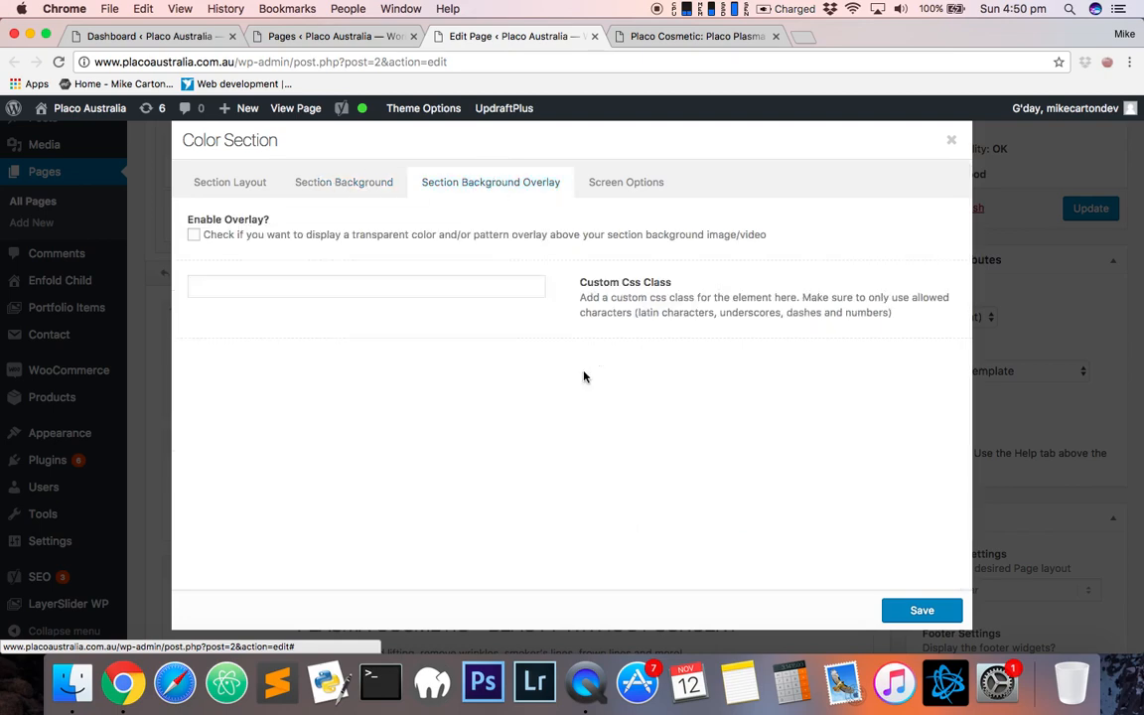
pyautogui.click(378, 187)
pyautogui.click(608, 187)
pyautogui.click(548, 184)
pyautogui.click(389, 189)
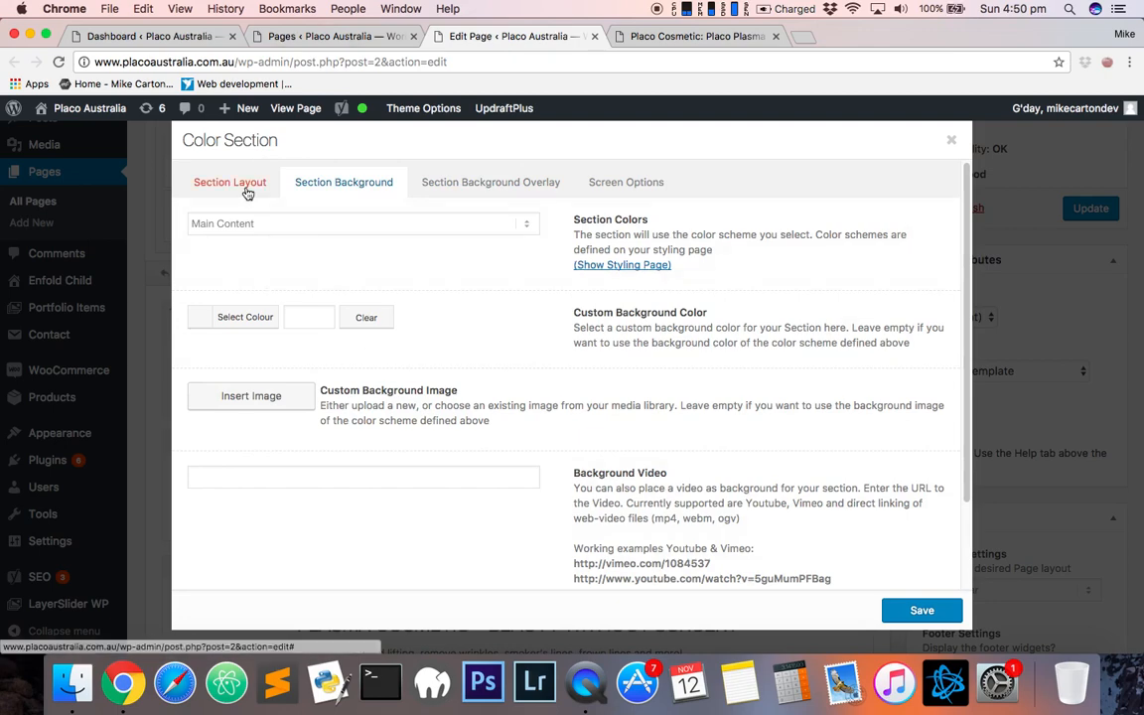
pyautogui.click(219, 169)
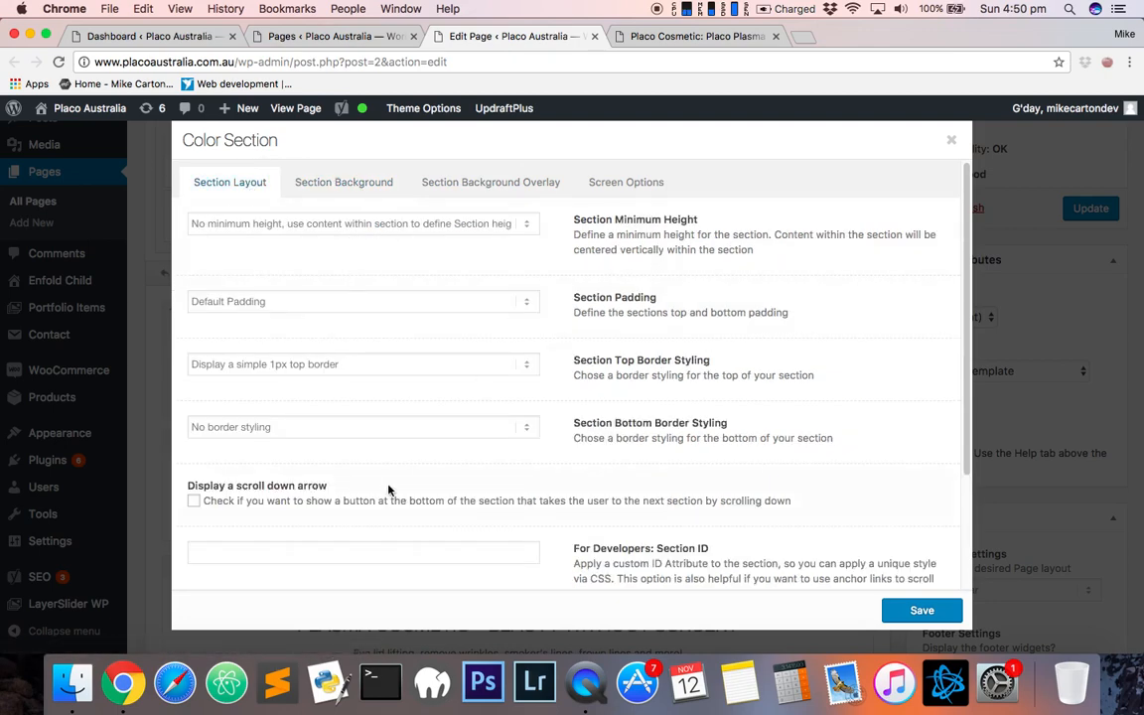
pyautogui.click(955, 140)
# - Delete the new Color Section containing the Text Block from the Home page layout
pyautogui.scroll(-5, 671, 404)
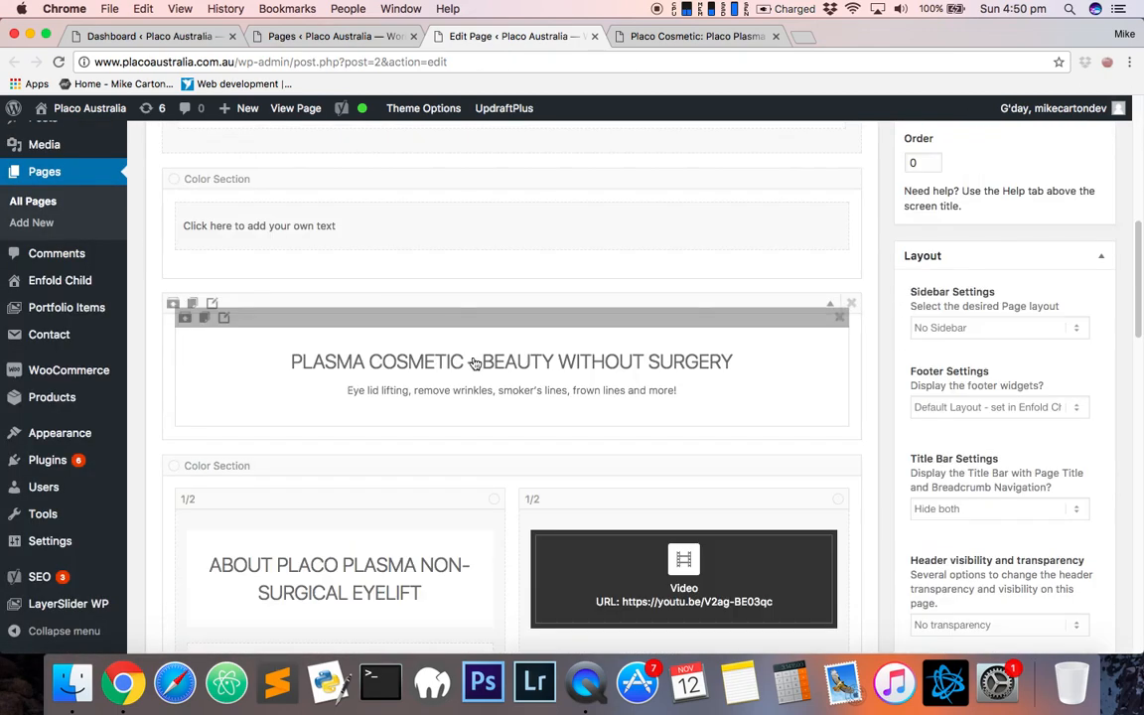
pyautogui.scroll(1, 467, 348)
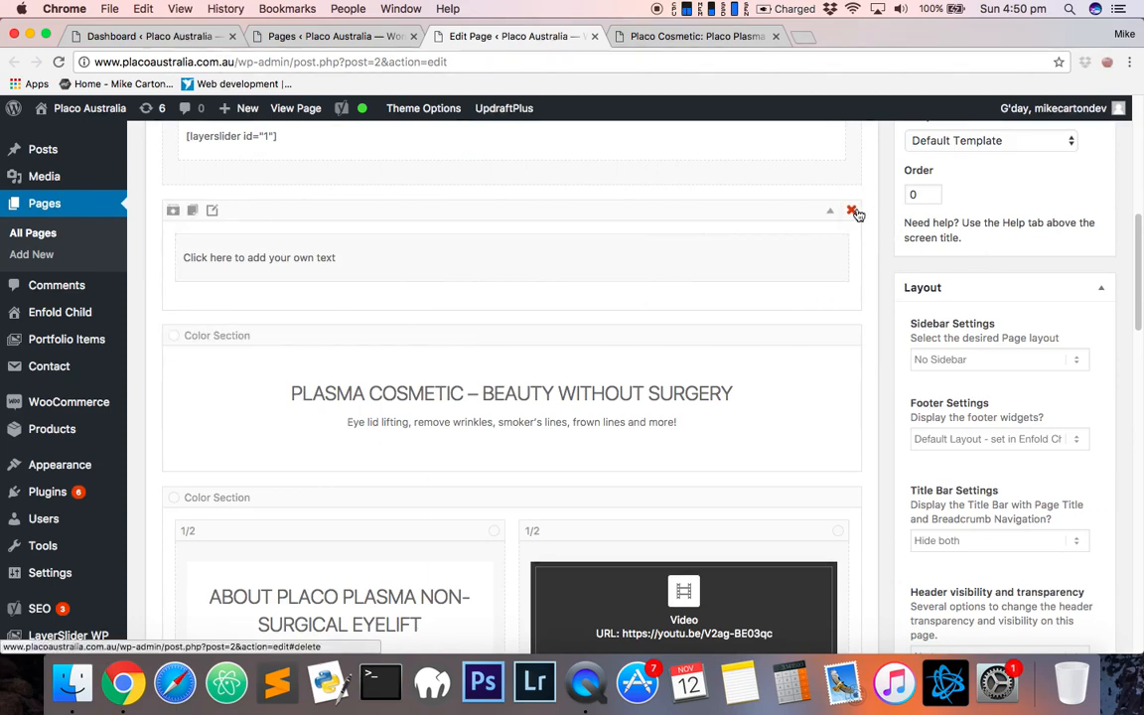
pyautogui.click(852, 211)
pyautogui.moveTo(363, 300); pyautogui.dragTo(455, 198)
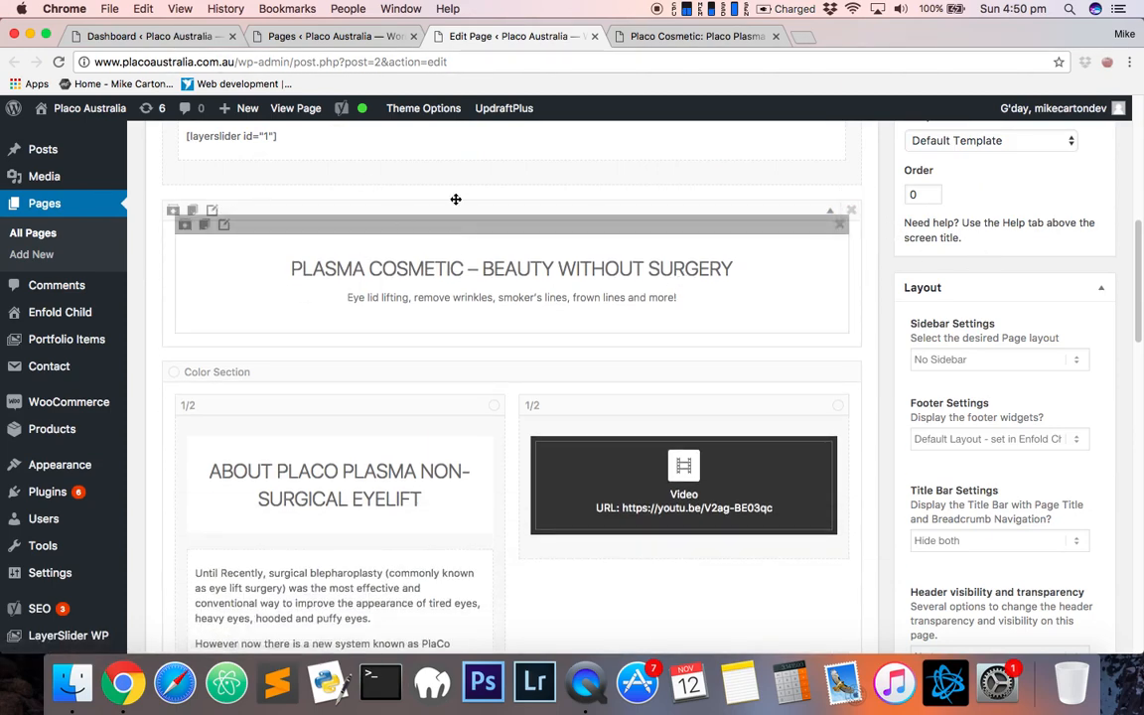
# - Open the PLASMA COSMETIC Special Heading's settings and inspect its Heading Style options
pyautogui.click(226, 229)
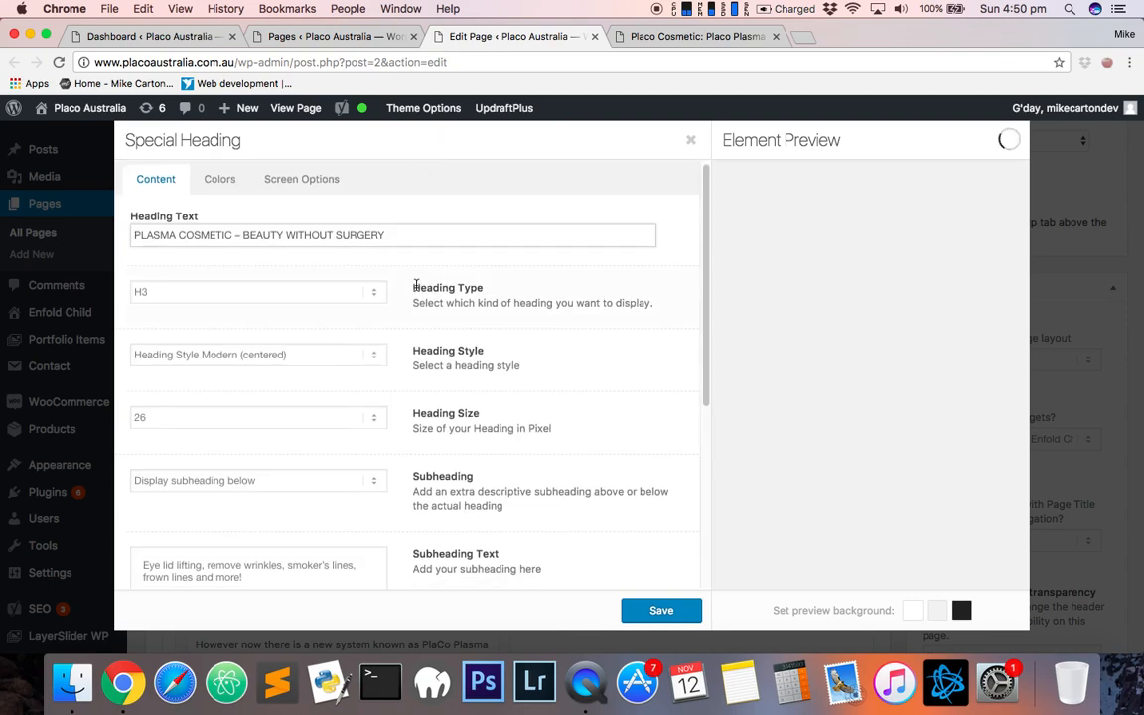
pyautogui.scroll(-3, 337, 271)
pyautogui.scroll(1, 471, 303)
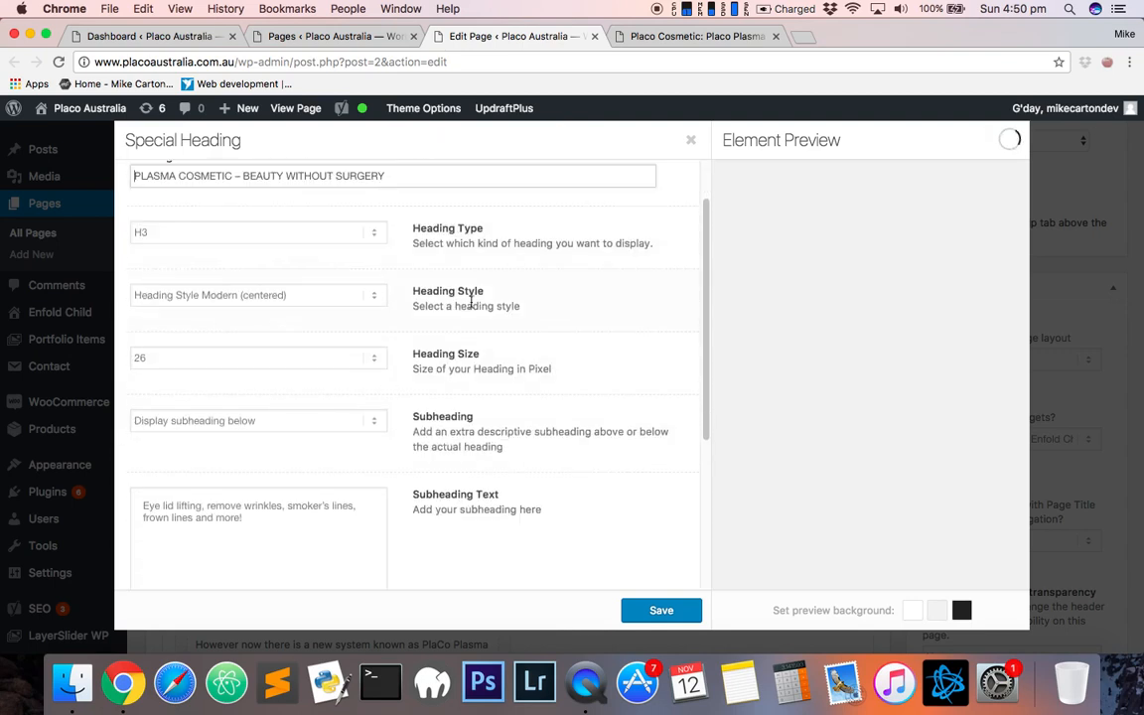
pyautogui.click(350, 298)
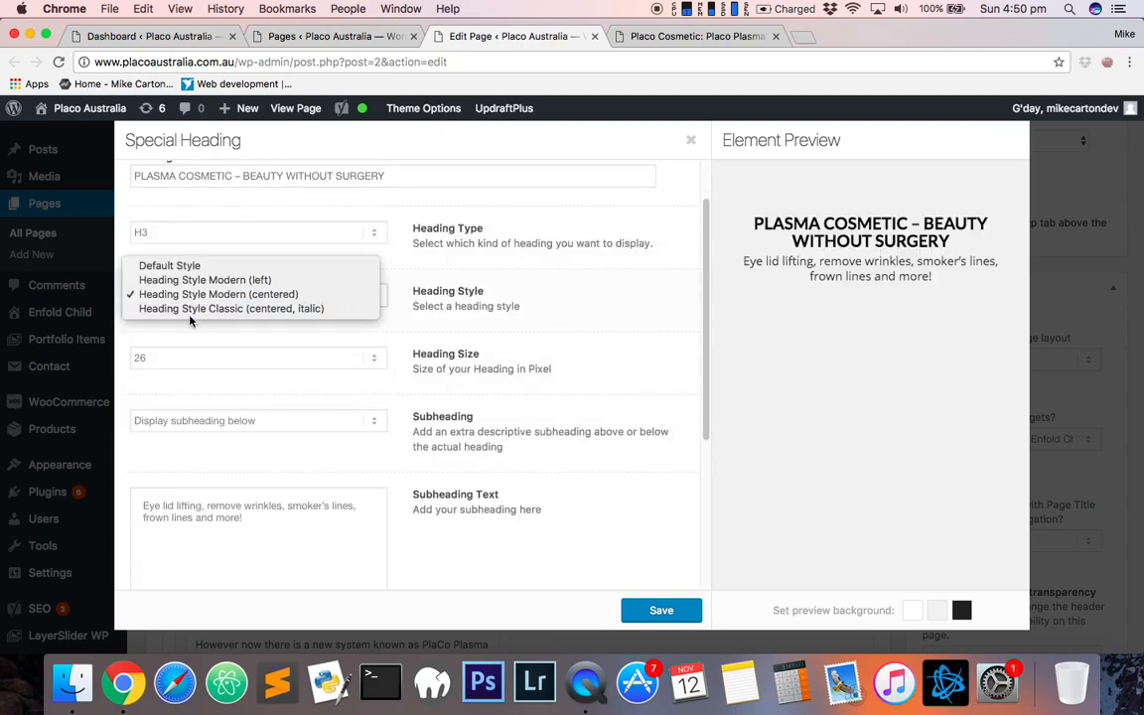
pyautogui.click(243, 294)
# - Try the H1 heading type, then set the heading type back to H3
pyautogui.click(337, 233)
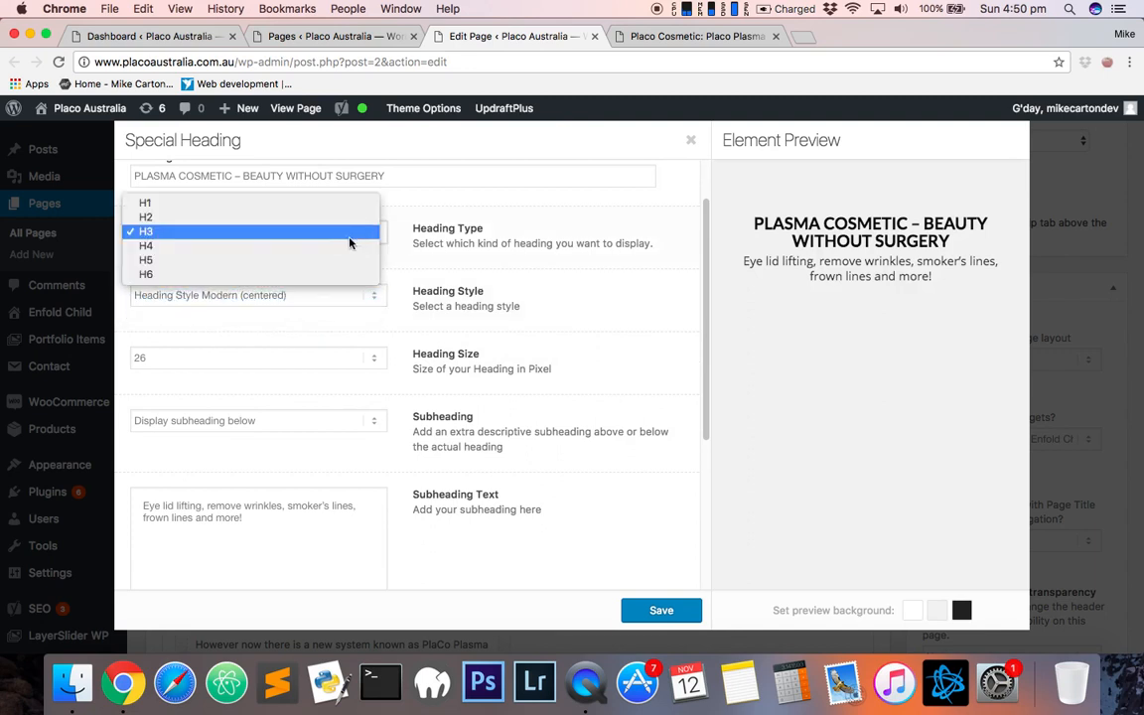
pyautogui.click(164, 204)
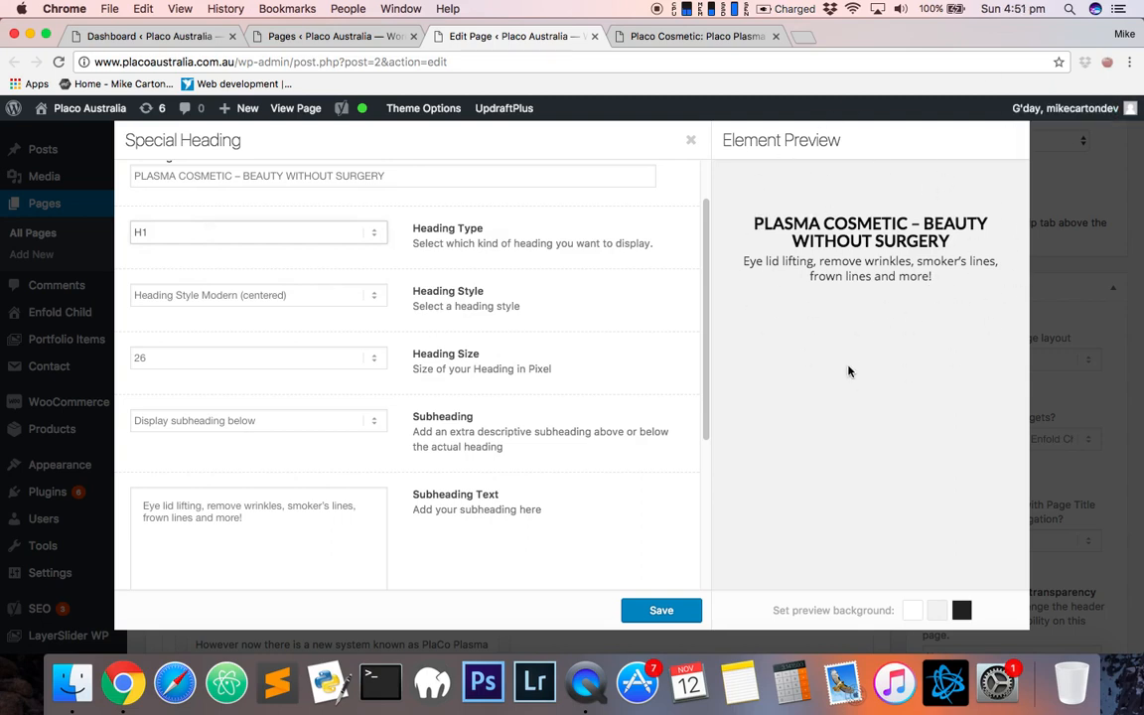
pyautogui.click(317, 233)
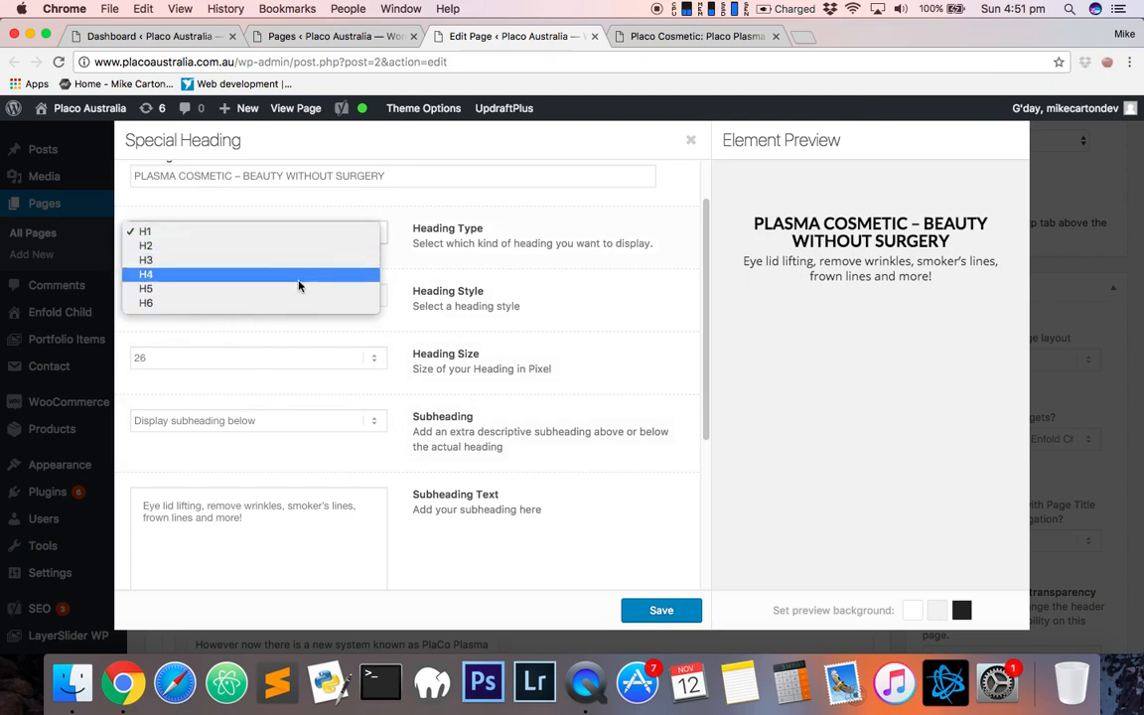
pyautogui.click(147, 260)
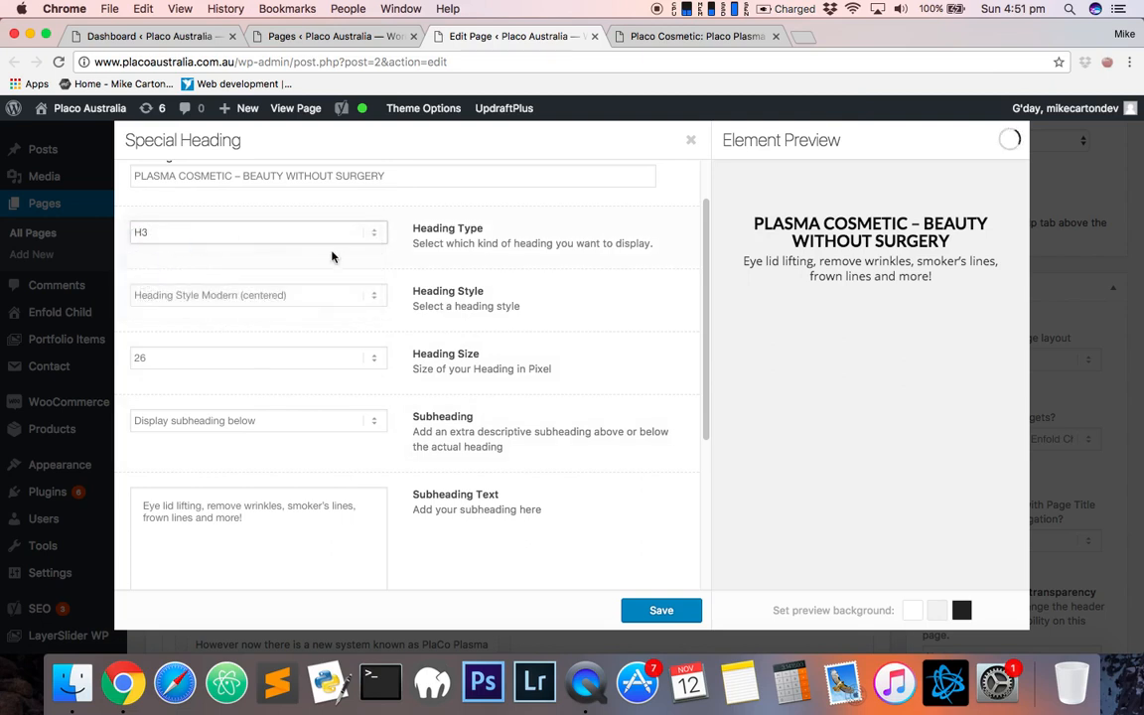
# - Scroll through the heading's subheading, size and padding options and select the subheading text
pyautogui.scroll(-5, 285, 402)
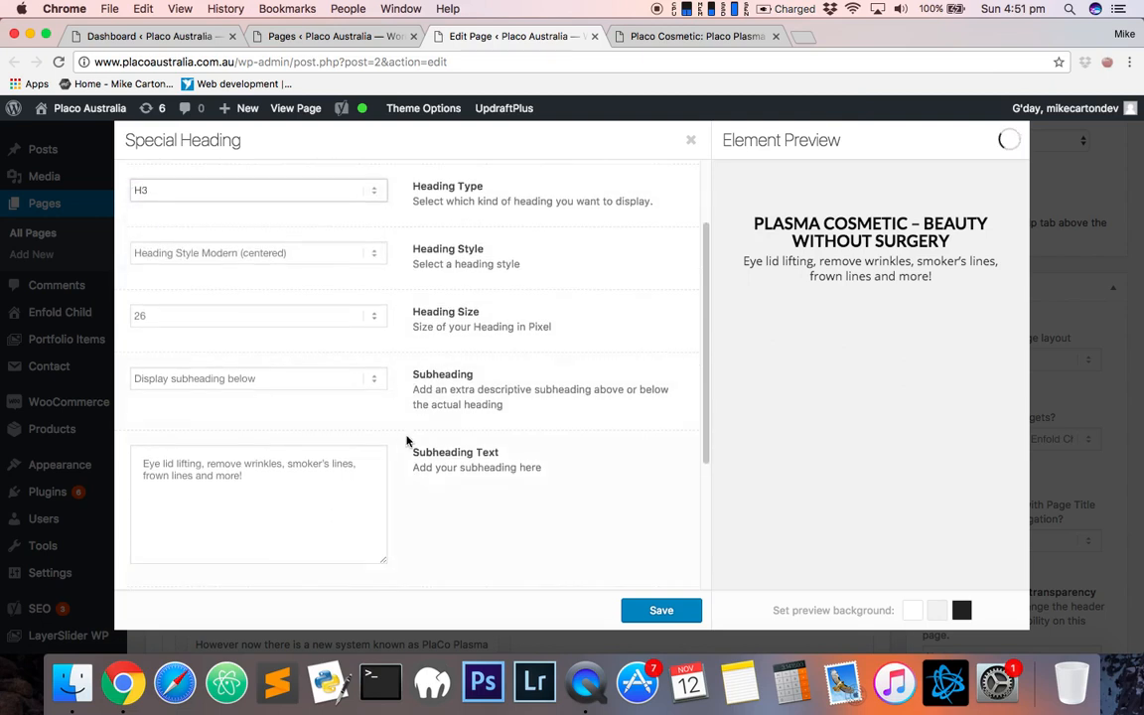
pyautogui.scroll(-3, 402, 413)
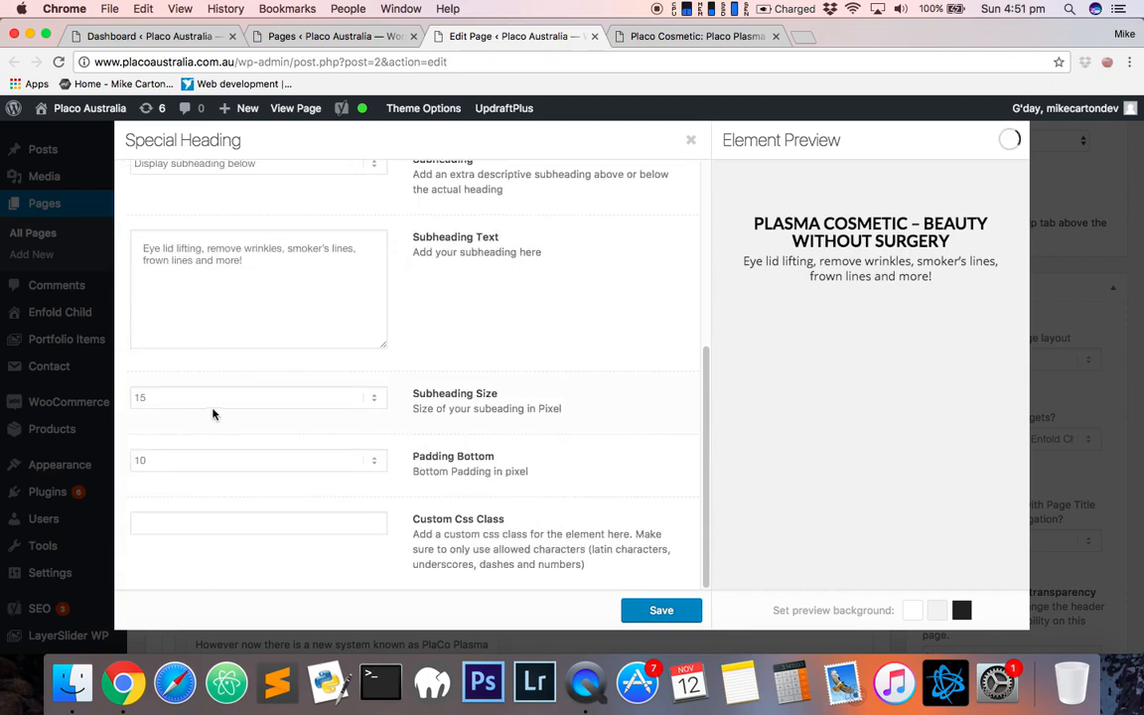
pyautogui.scroll(10, 355, 455)
pyautogui.scroll(-10, 397, 432)
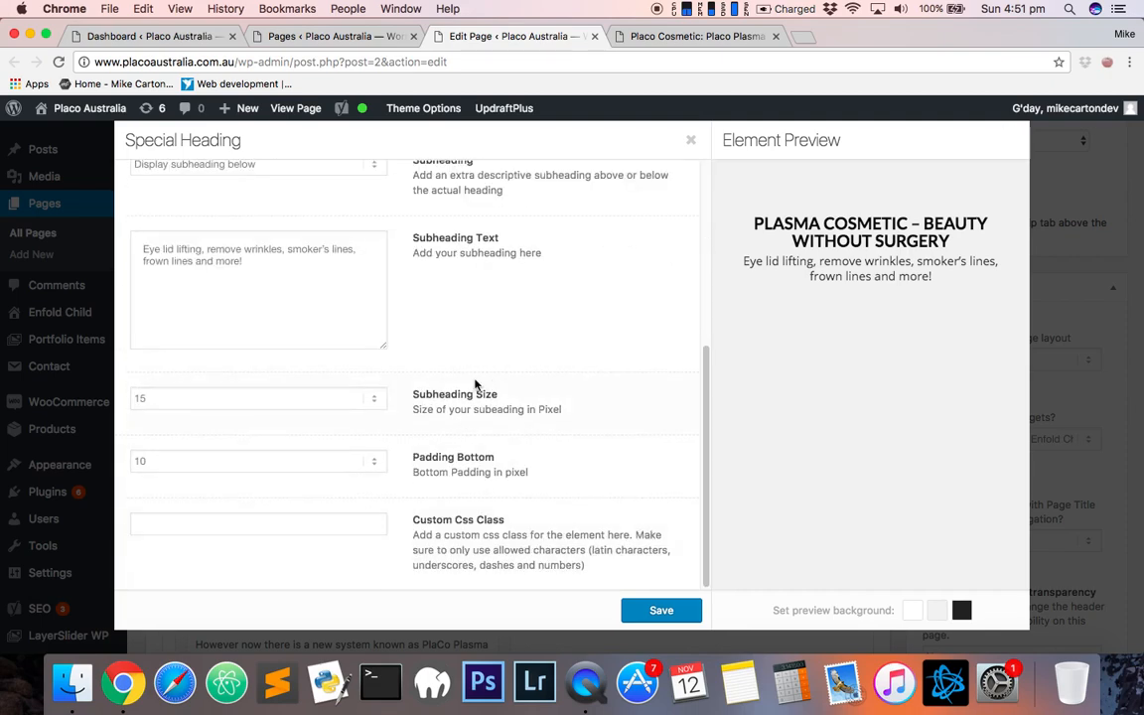
pyautogui.moveTo(141, 252); pyautogui.dragTo(299, 268)
pyautogui.click(323, 273)
pyautogui.scroll(-1, 427, 317)
pyautogui.scroll(4, 164, 201)
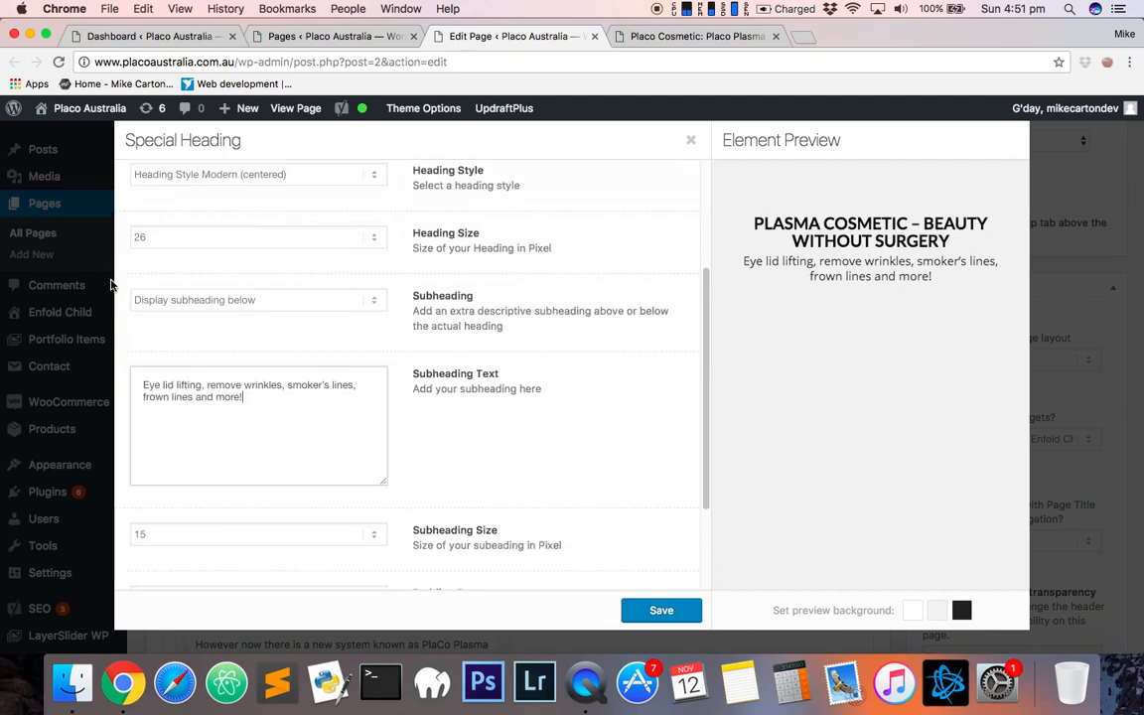
pyautogui.tripleClick(283, 416)
pyautogui.click(279, 397)
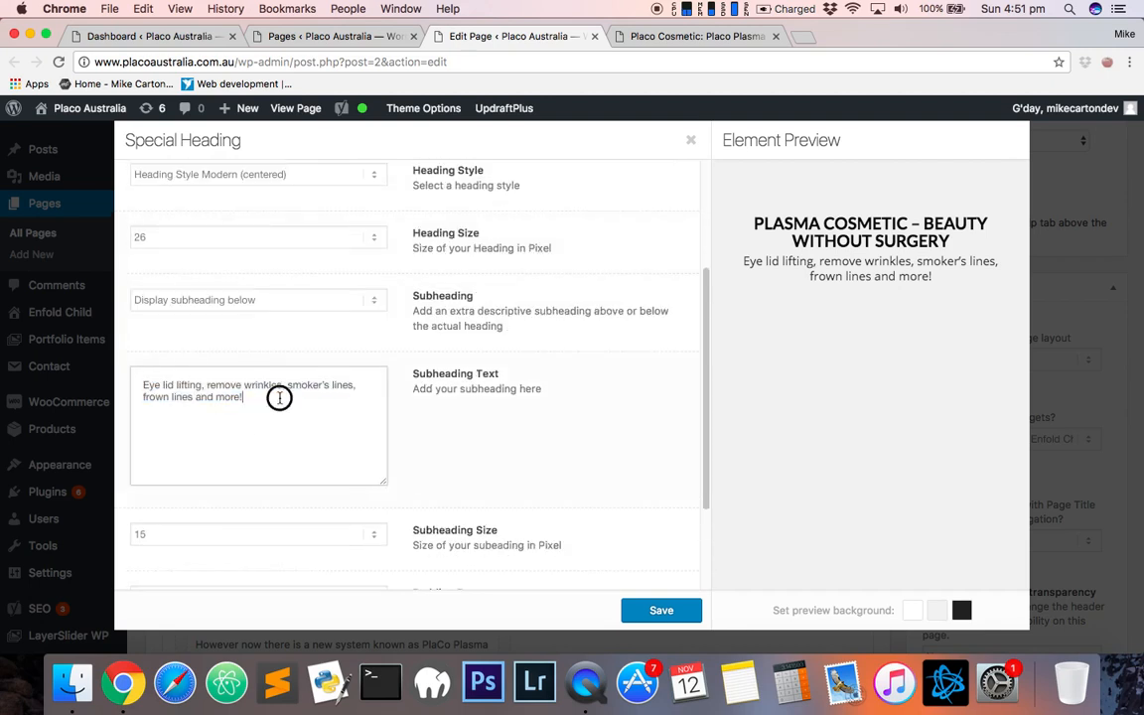
pyautogui.tripleClick(218, 387)
pyautogui.click(307, 402)
# - Review the heading text and the Colors tab, then close the Special Heading dialog
pyautogui.scroll(5, 363, 345)
pyautogui.moveTo(408, 238); pyautogui.dragTo(124, 238)
pyautogui.click(449, 227)
pyautogui.click(427, 242)
pyautogui.click(220, 182)
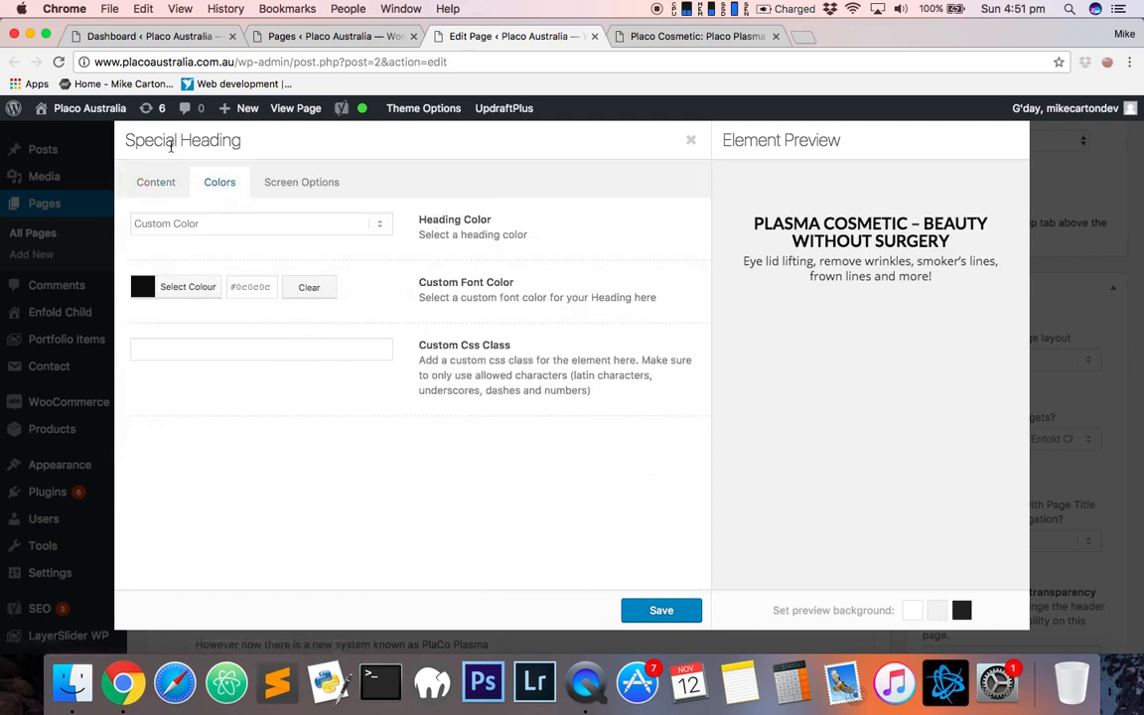
pyautogui.click(156, 182)
pyautogui.click(1077, 169)
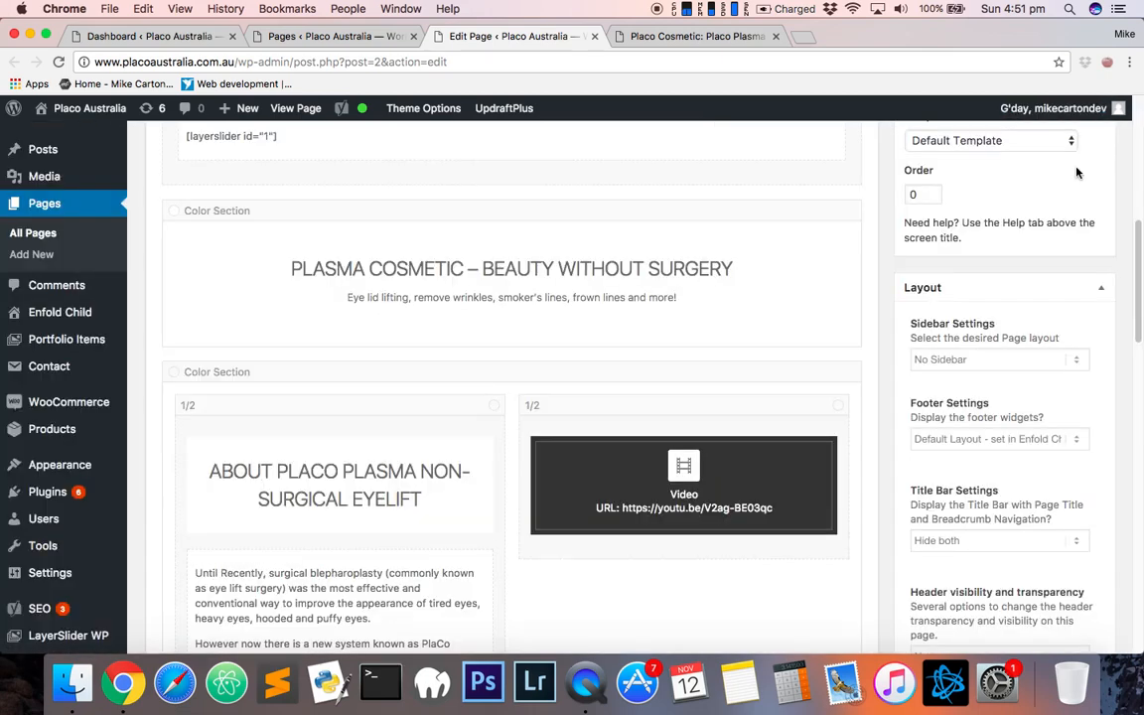
# - Scroll back up to the layout builder's Content Elements list
pyautogui.scroll(-5, 512, 397)
pyautogui.scroll(3, 518, 397)
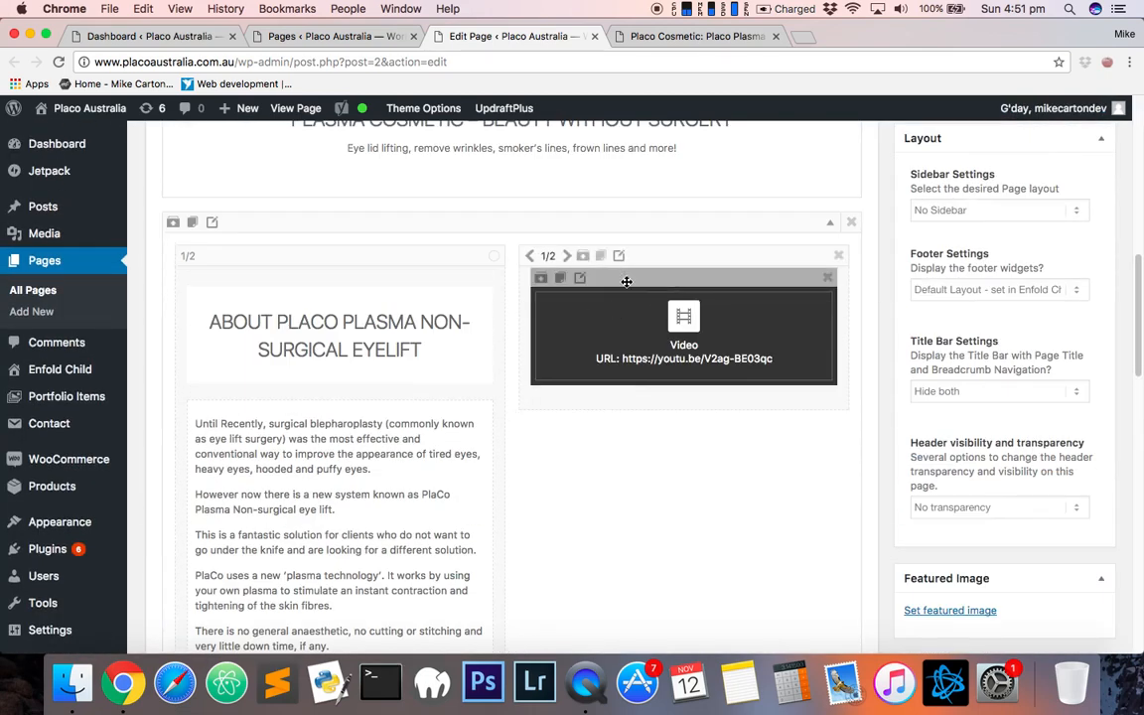
pyautogui.scroll(10, 464, 252)
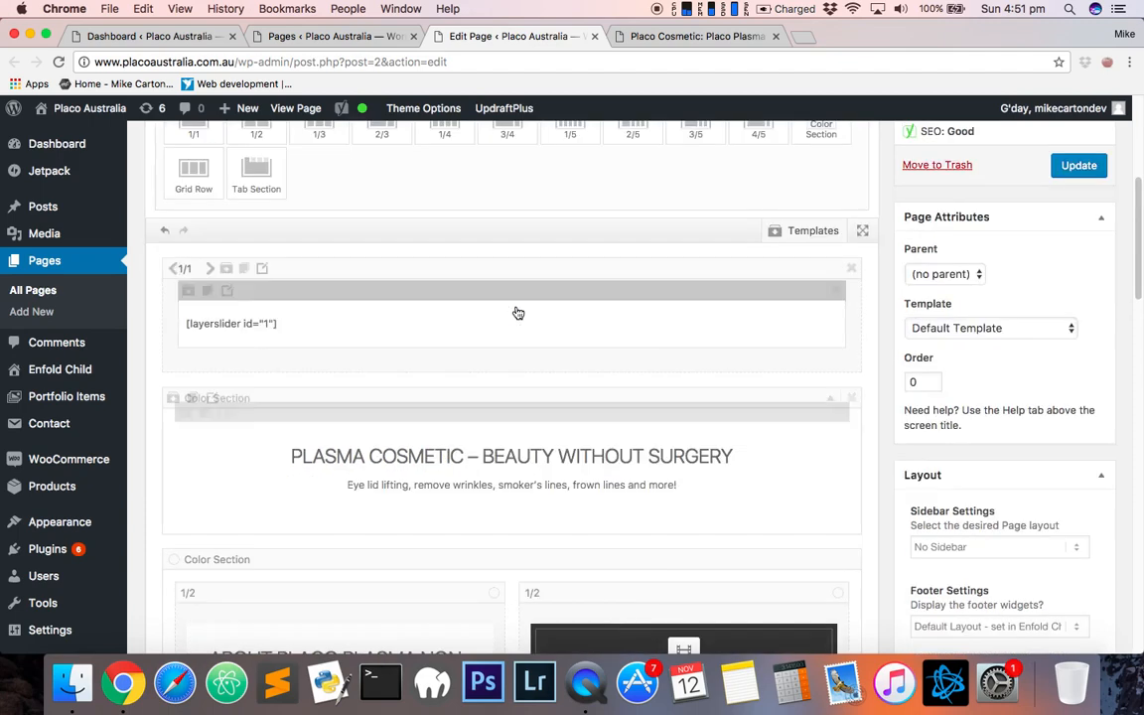
pyautogui.click(325, 219)
pyautogui.scroll(-1, 337, 328)
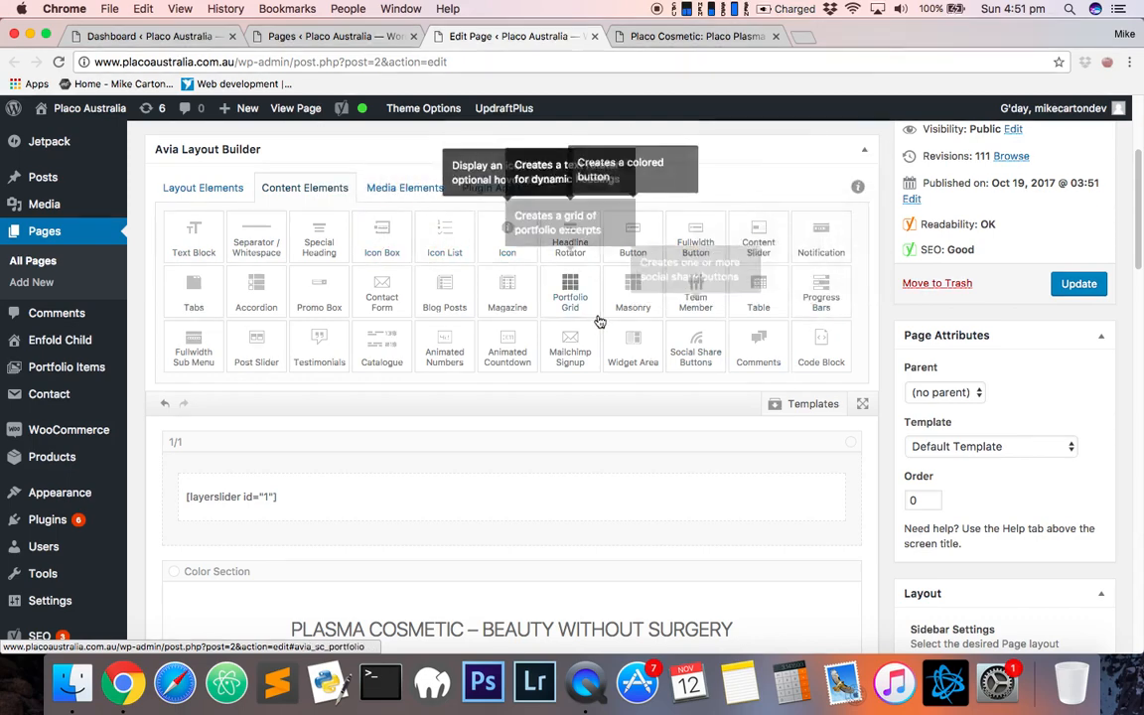
# - Browse the Media Elements and Plugin Additions element tabs, then return to Content Elements
pyautogui.click(421, 188)
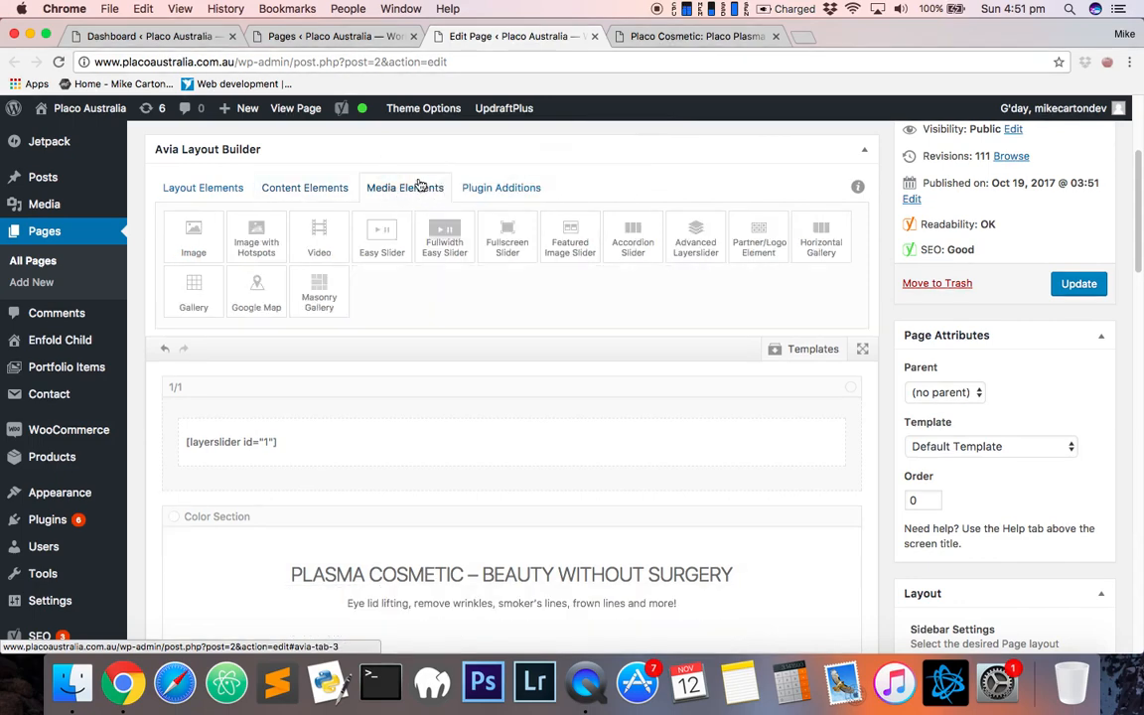
pyautogui.click(494, 196)
pyautogui.click(298, 190)
# - Open the two-column section's Video element settings and select its YouTube URL
pyautogui.scroll(-5, 715, 437)
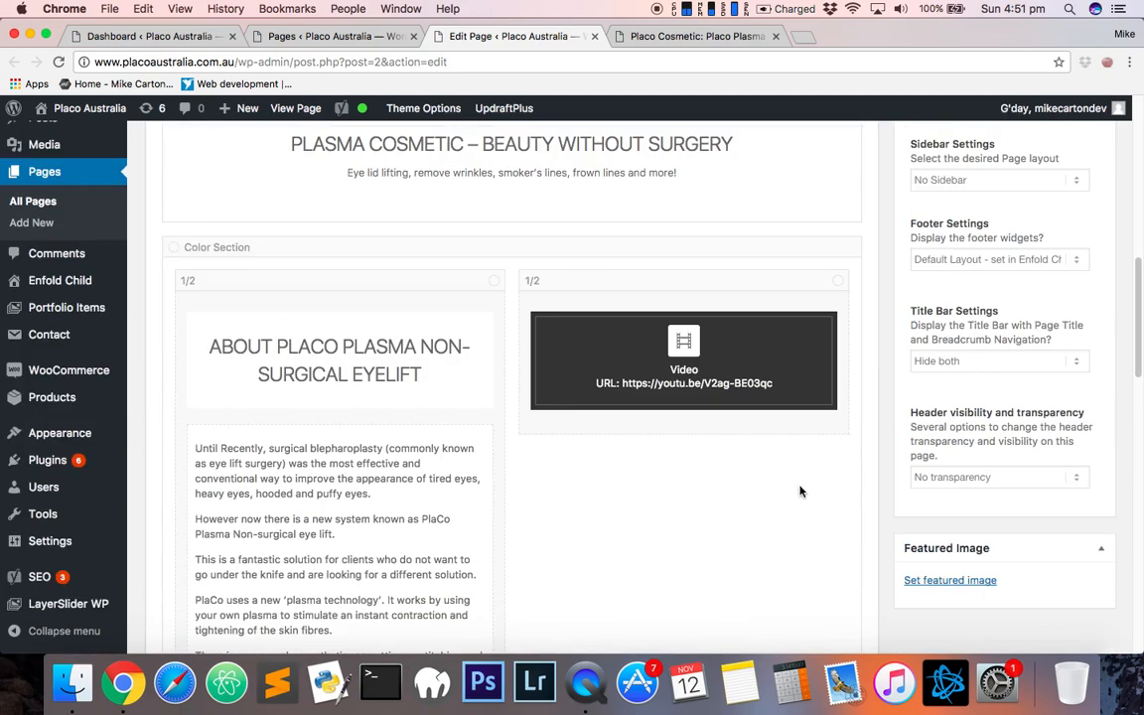
pyautogui.scroll(-3, 492, 453)
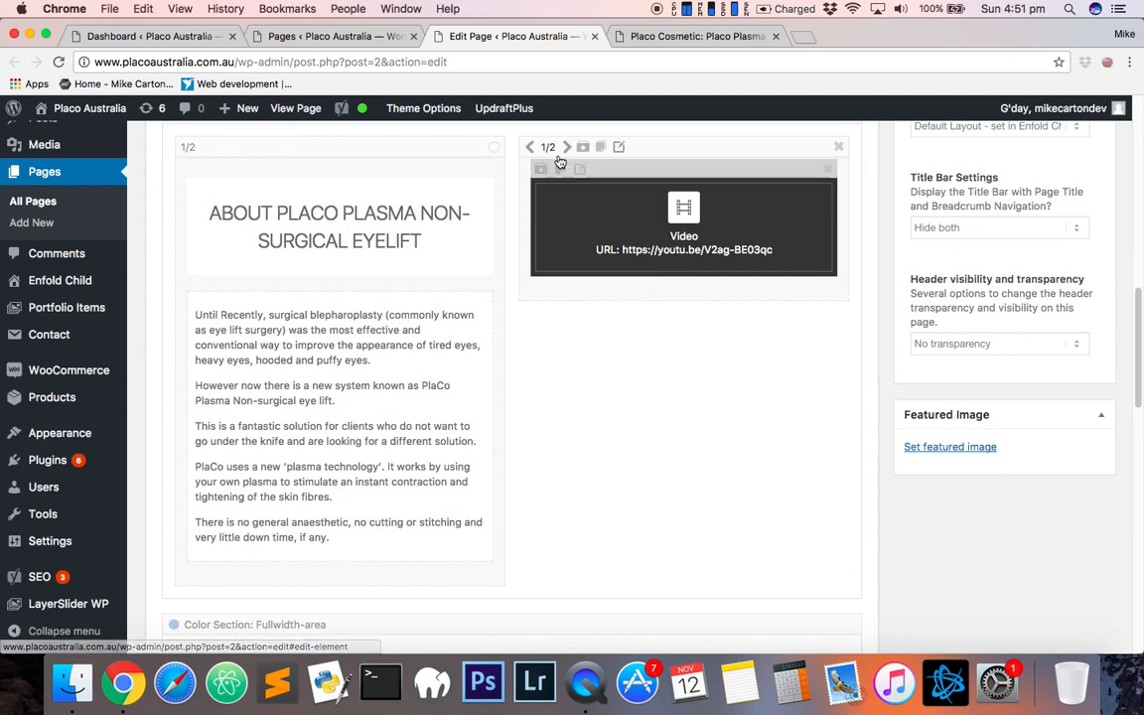
pyautogui.moveTo(637, 202)
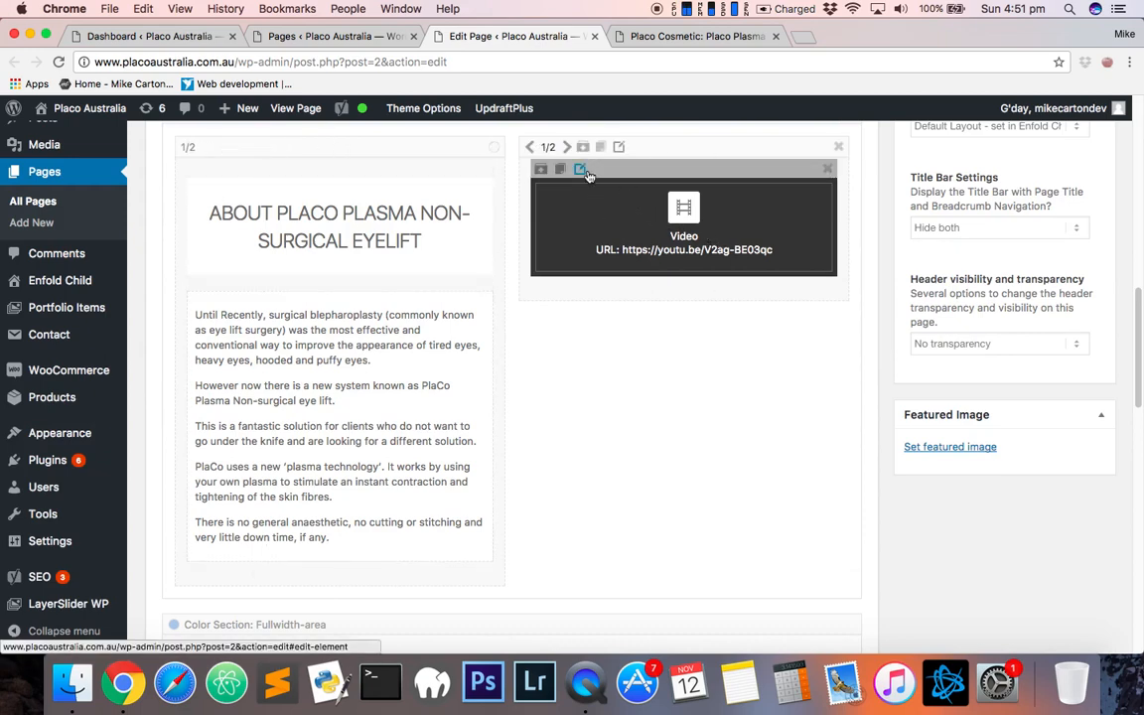
pyautogui.scroll(4, 596, 298)
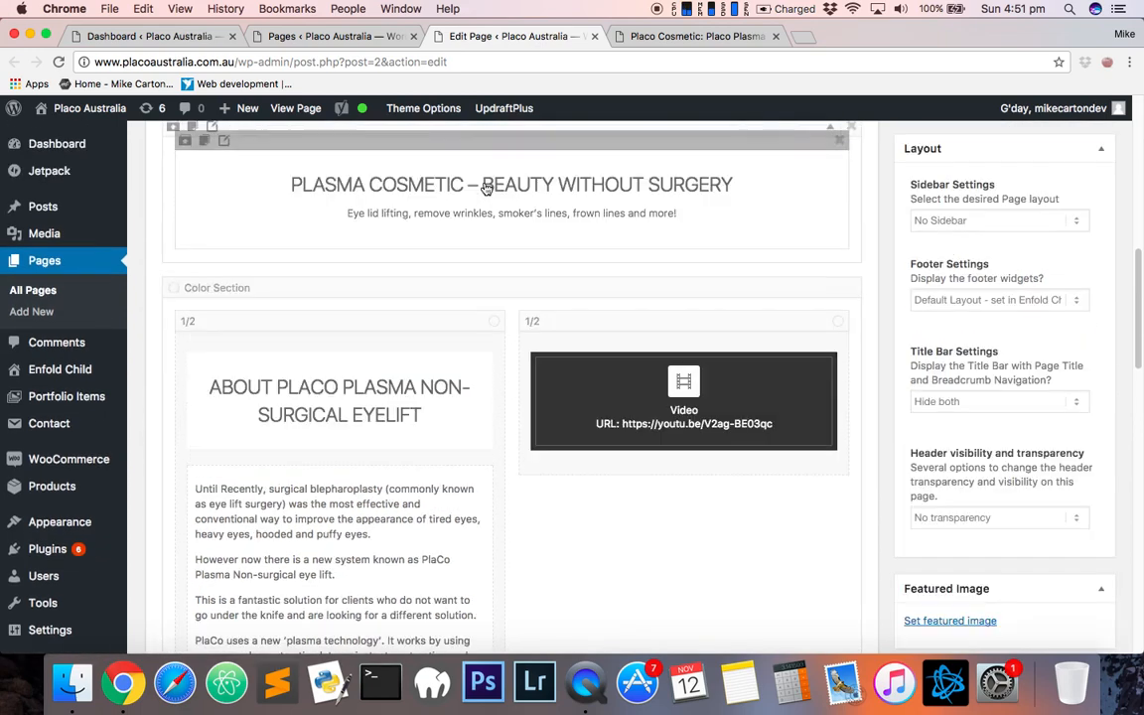
pyautogui.click(581, 343)
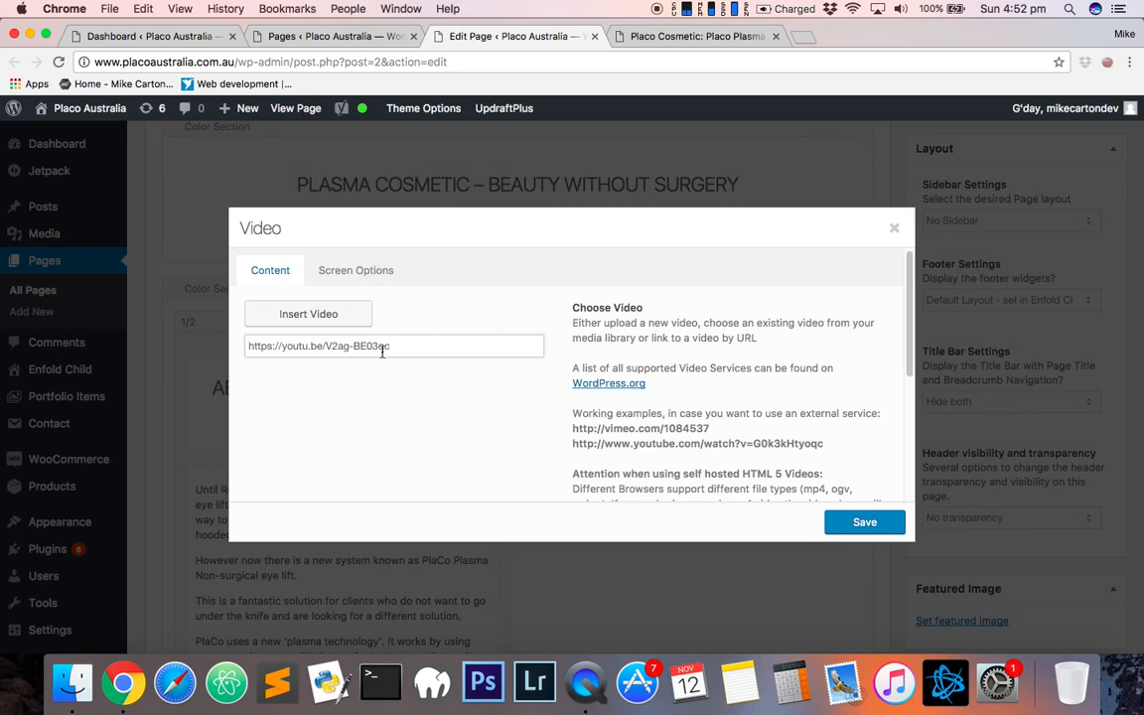
pyautogui.moveTo(411, 348); pyautogui.dragTo(231, 345)
pyautogui.click(394, 382)
pyautogui.moveTo(418, 349); pyautogui.dragTo(238, 345)
pyautogui.click(395, 389)
pyautogui.moveTo(398, 340); pyautogui.dragTo(236, 334)
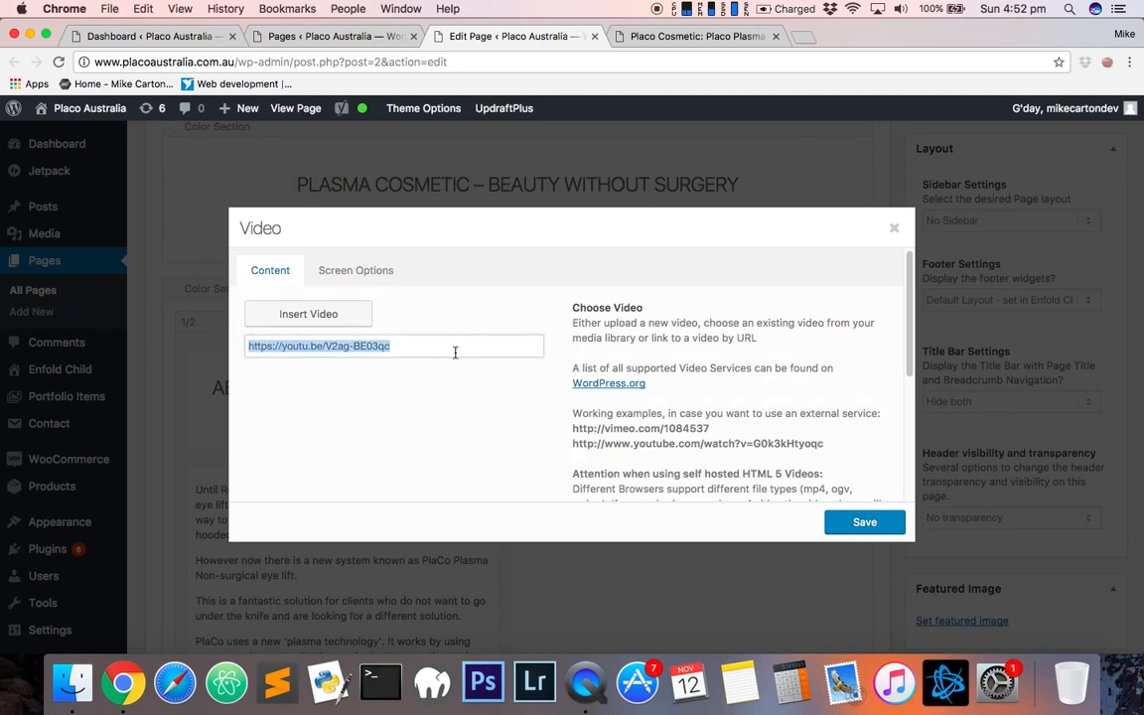
# - Switch between the Video dialog's tabs and select the example YouTube URL in the help text
pyautogui.click(366, 274)
pyautogui.click(284, 270)
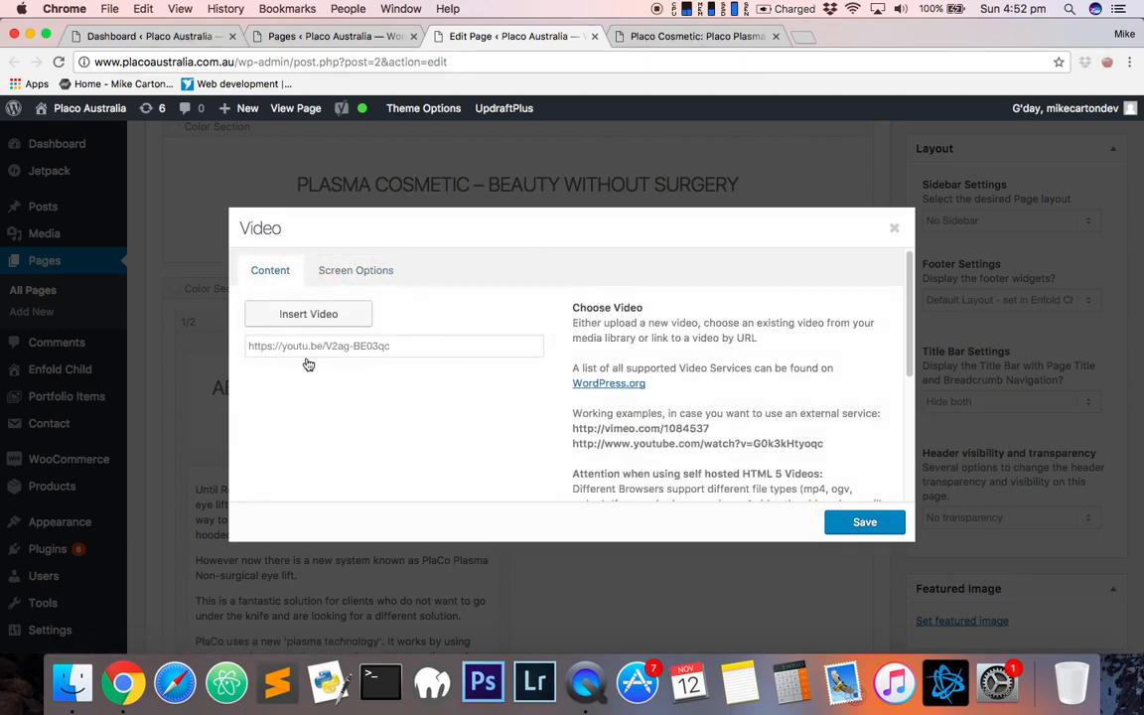
pyautogui.scroll(-2, 594, 416)
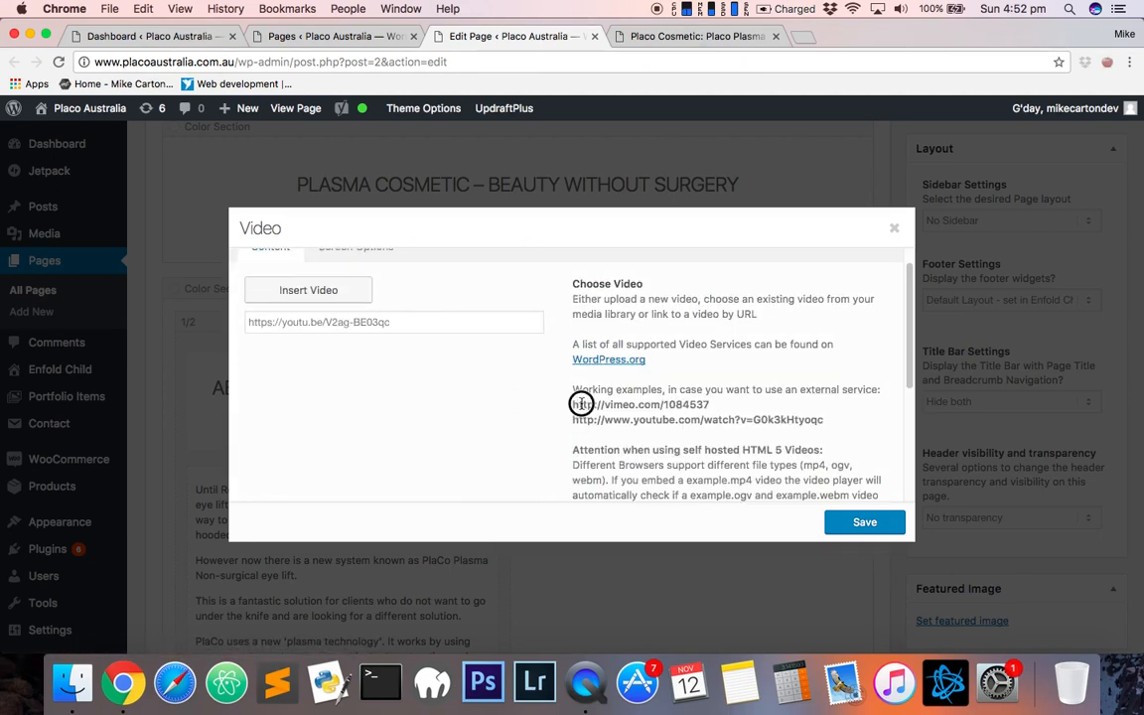
pyautogui.moveTo(581, 404); pyautogui.dragTo(851, 422)
pyautogui.click(693, 428)
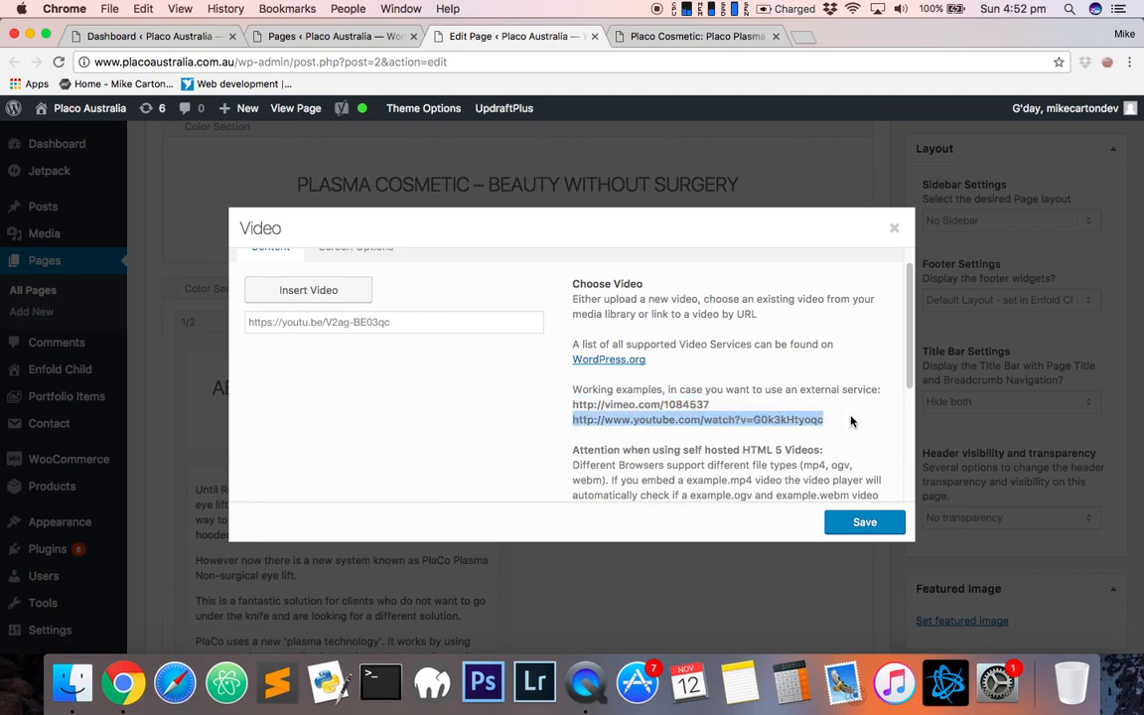
# - Select 16:9 as the video format
pyautogui.scroll(-5, 668, 369)
pyautogui.click(331, 355)
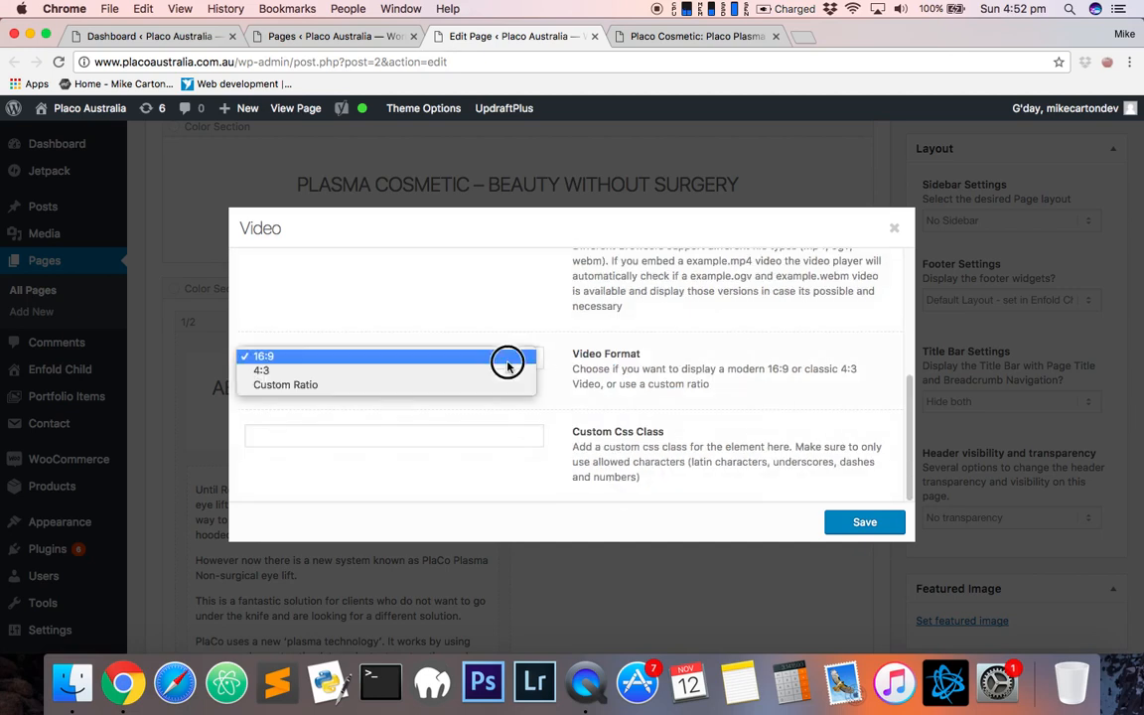
pyautogui.click(507, 357)
# - Review the Video element's screen visibility options and close the dialog without saving
pyautogui.scroll(5, 557, 400)
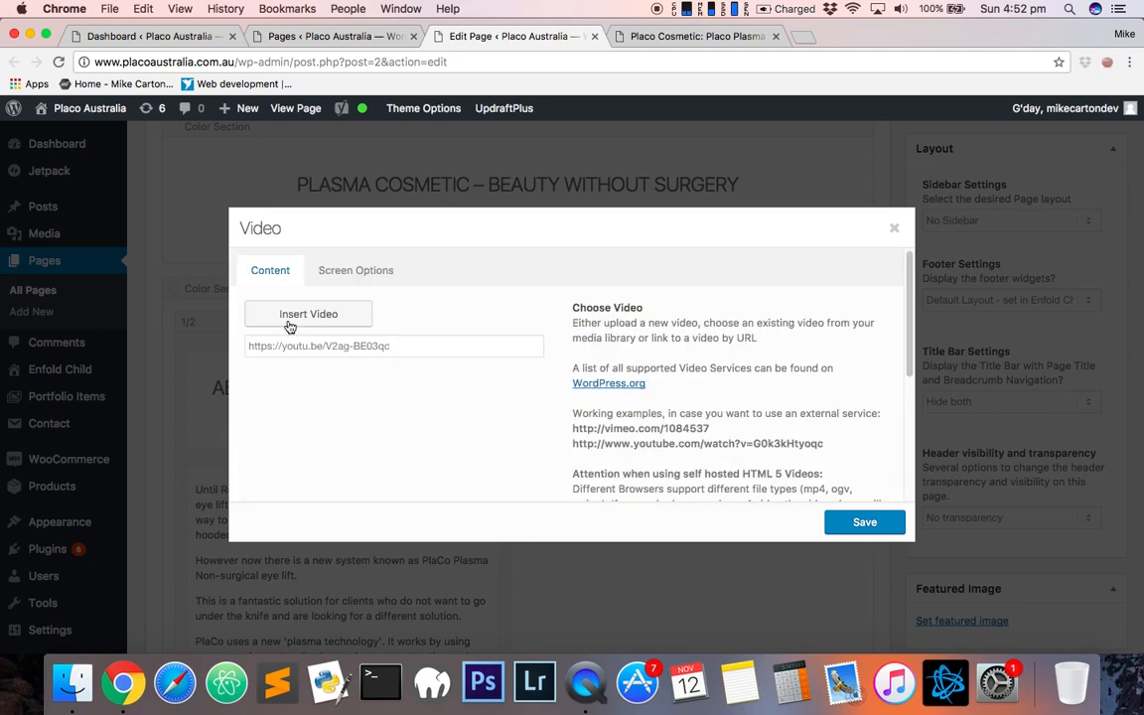
pyautogui.click(328, 266)
pyautogui.scroll(-2, 397, 386)
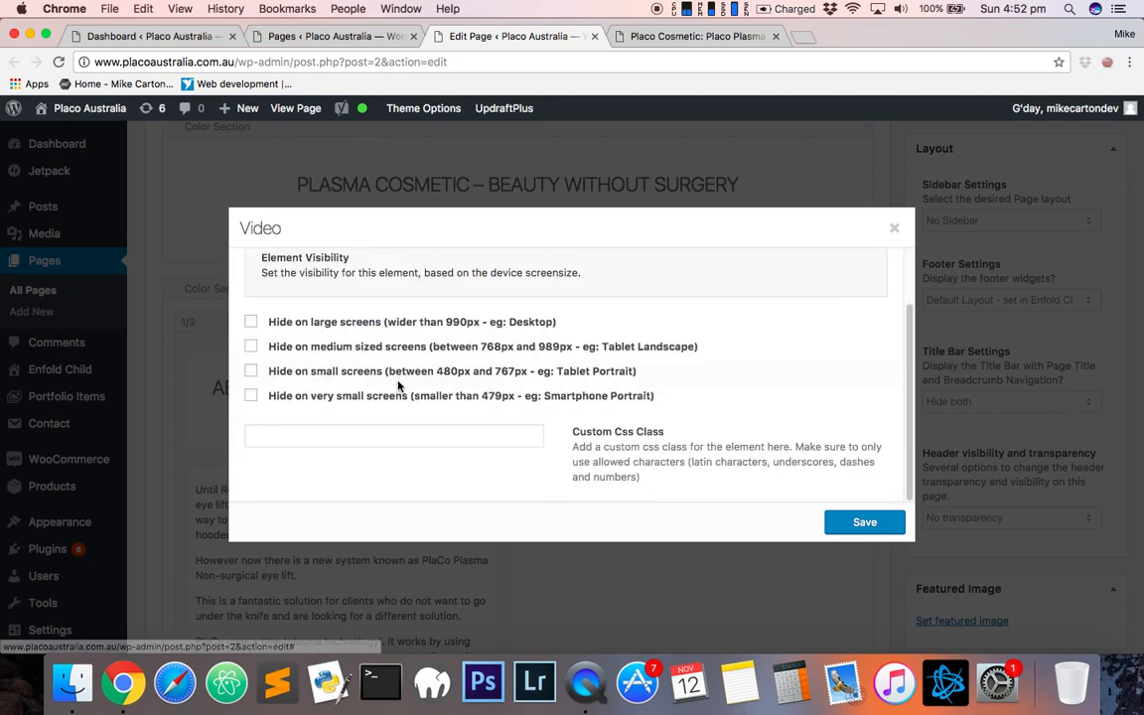
pyautogui.click(894, 228)
# - Add a 1/1 column from Layout Elements to the Home page layout
pyautogui.scroll(-5, 487, 347)
pyautogui.scroll(3, 486, 347)
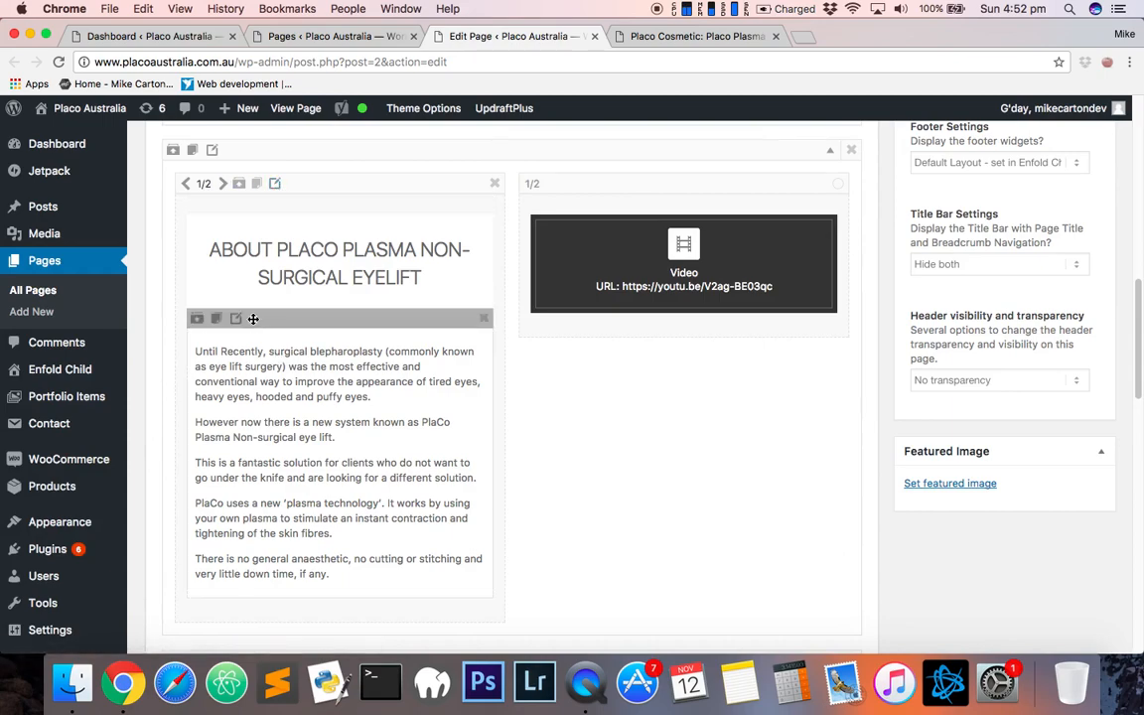
pyautogui.scroll(-1, 478, 409)
pyautogui.scroll(6, 518, 410)
pyautogui.scroll(10, 517, 410)
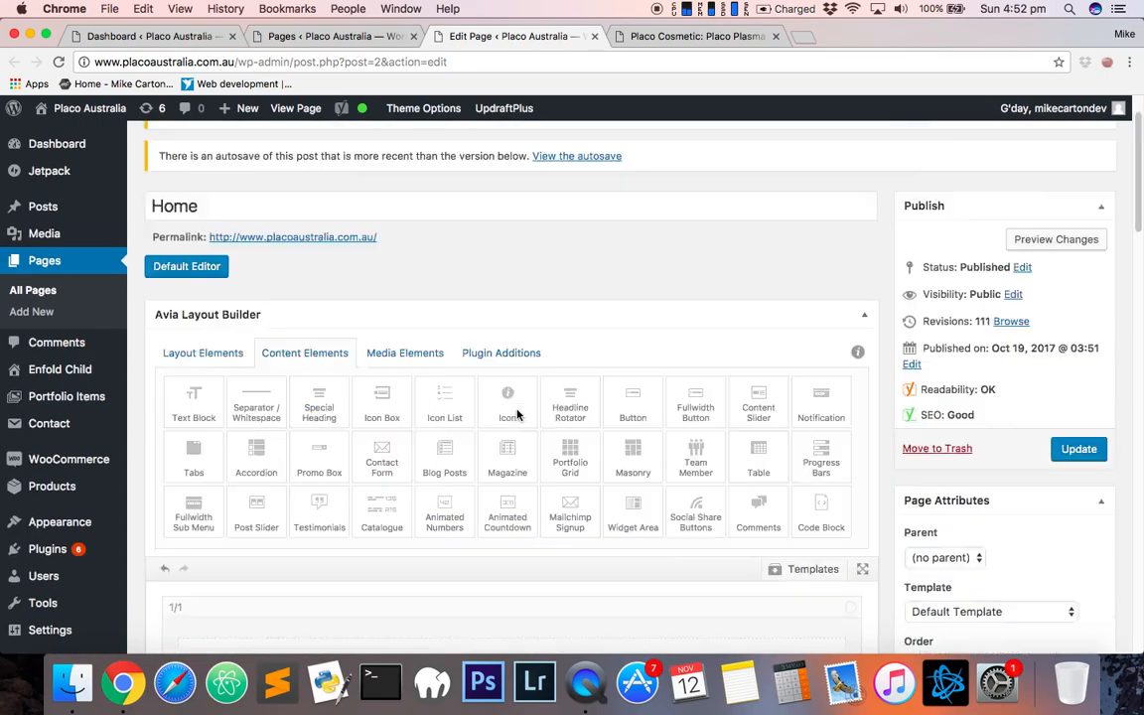
pyautogui.click(205, 417)
pyautogui.scroll(-1, 431, 569)
pyautogui.scroll(-5, 431, 569)
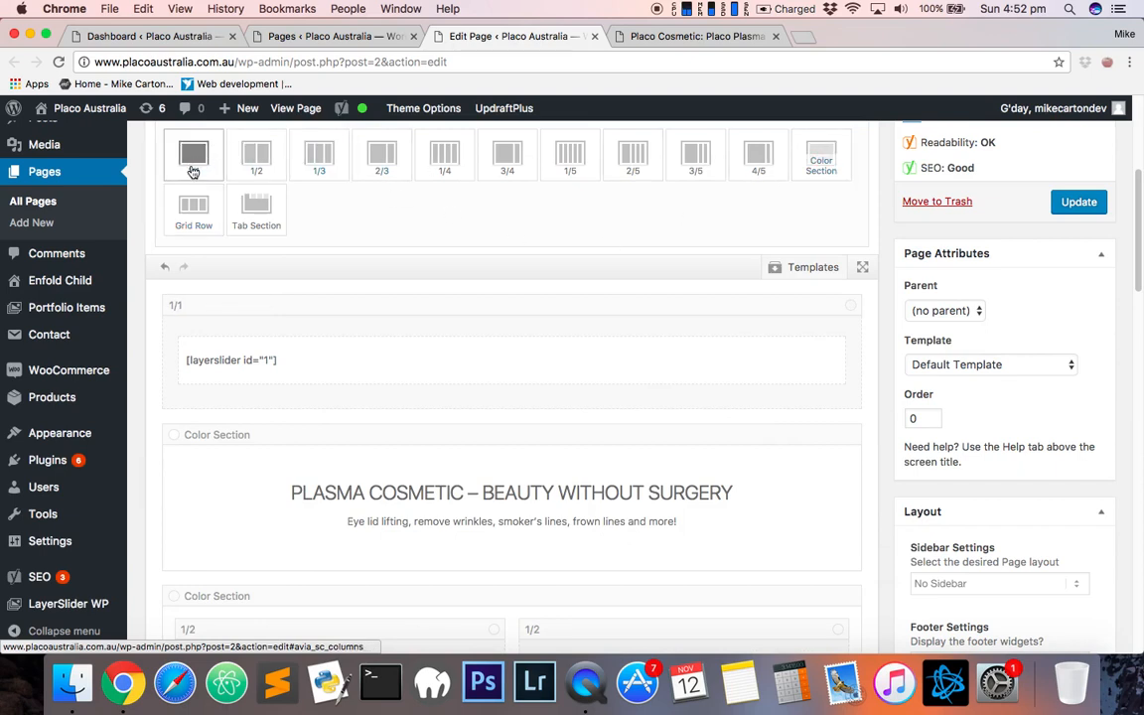
pyautogui.moveTo(192, 157); pyautogui.dragTo(495, 542)
# - Drag a Separator/Whitespace element from Content Elements into the new 1/1 column
pyautogui.scroll(-10, 421, 439)
pyautogui.scroll(-2, 495, 541)
pyautogui.scroll(15, 590, 447)
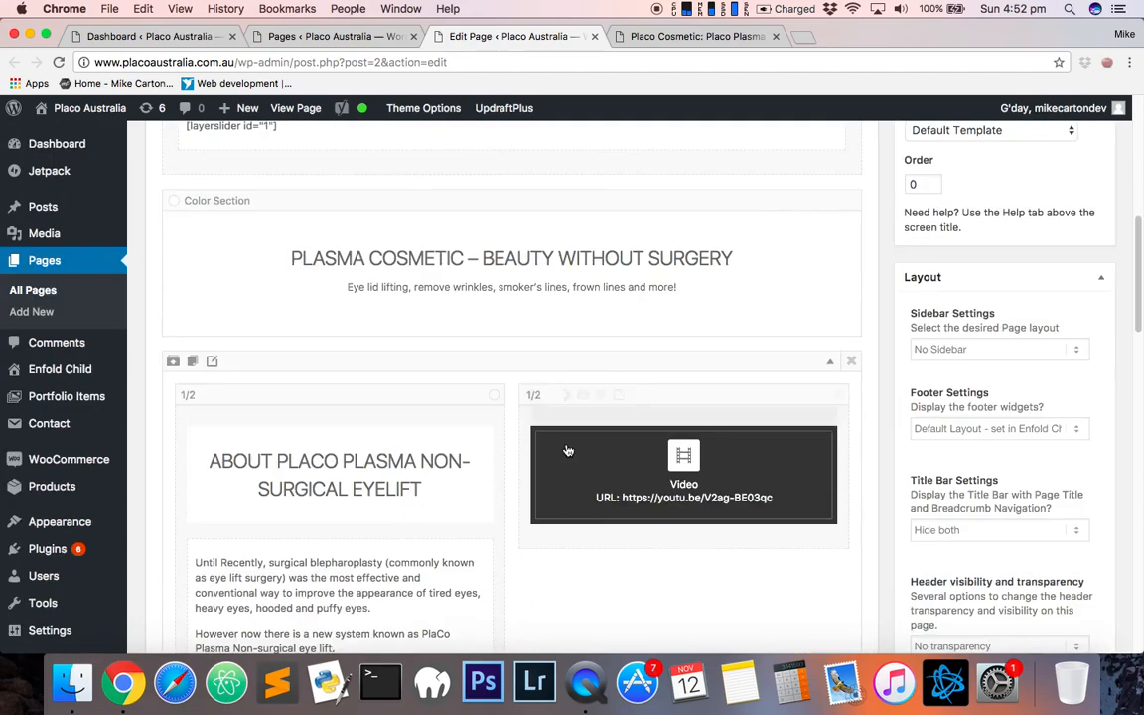
pyautogui.scroll(5, 567, 450)
pyautogui.click(303, 212)
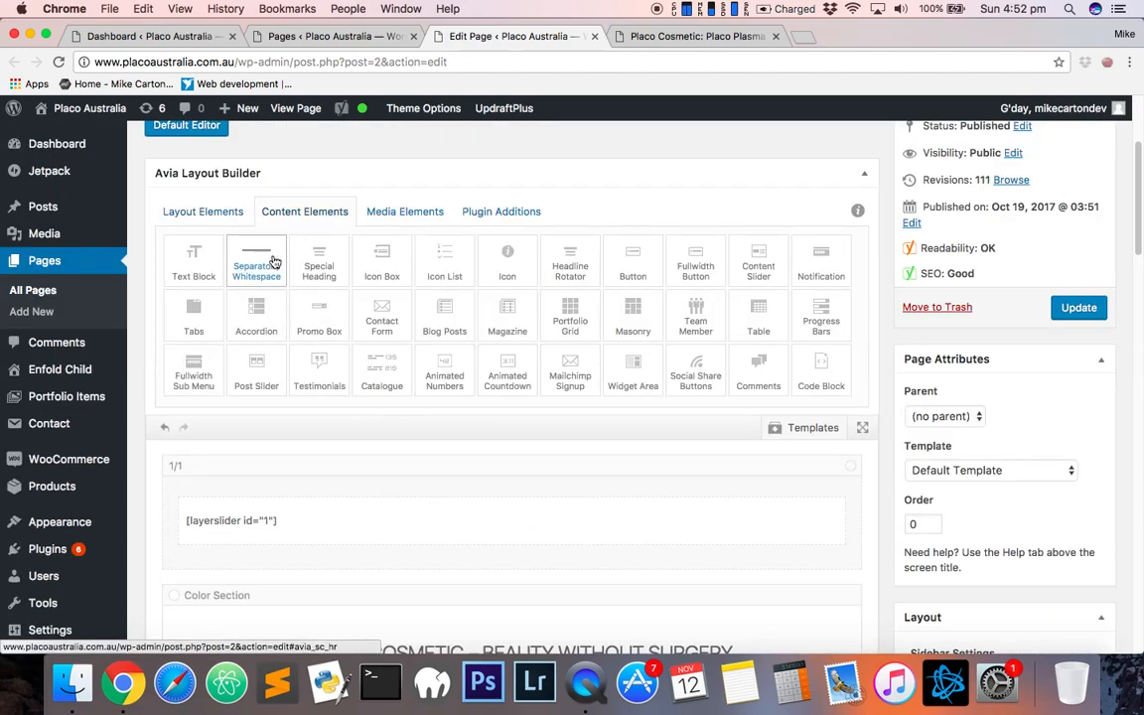
pyautogui.moveTo(263, 258); pyautogui.dragTo(505, 326)
# - Add a Special Heading element into the new 1/1 column and open its settings
pyautogui.scroll(-10, 614, 513)
pyautogui.scroll(-5, 534, 390)
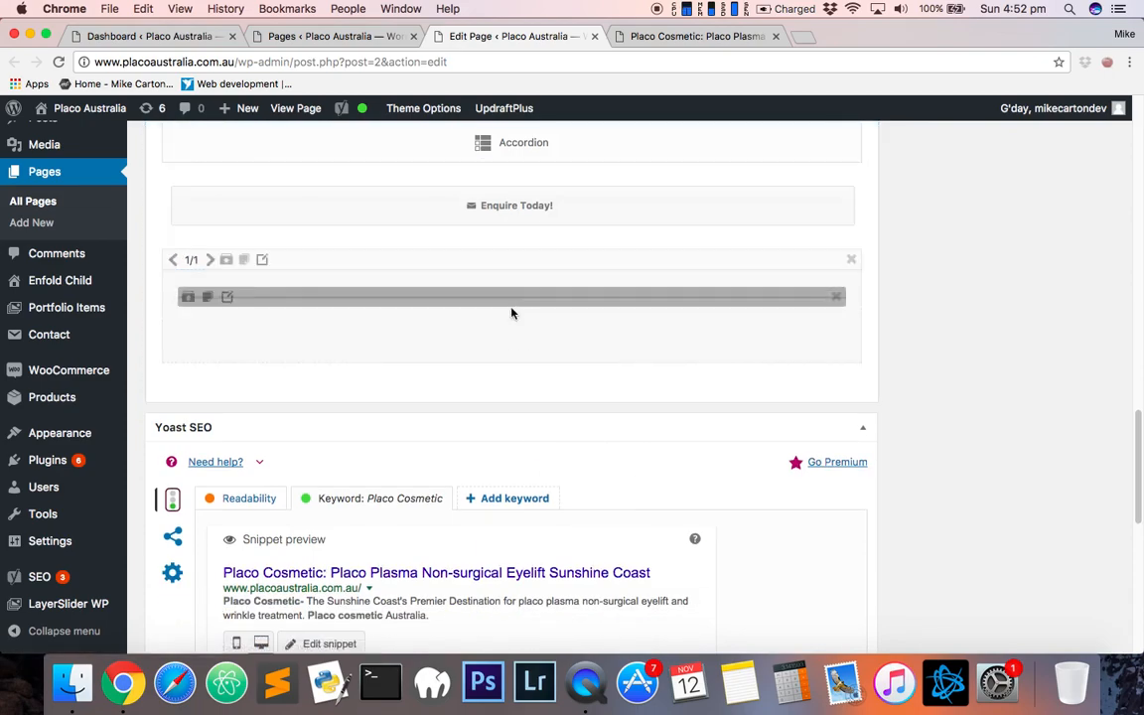
pyautogui.scroll(20, 497, 301)
pyautogui.moveTo(327, 485); pyautogui.dragTo(473, 258)
pyautogui.scroll(-20, 496, 528)
pyautogui.click(473, 260)
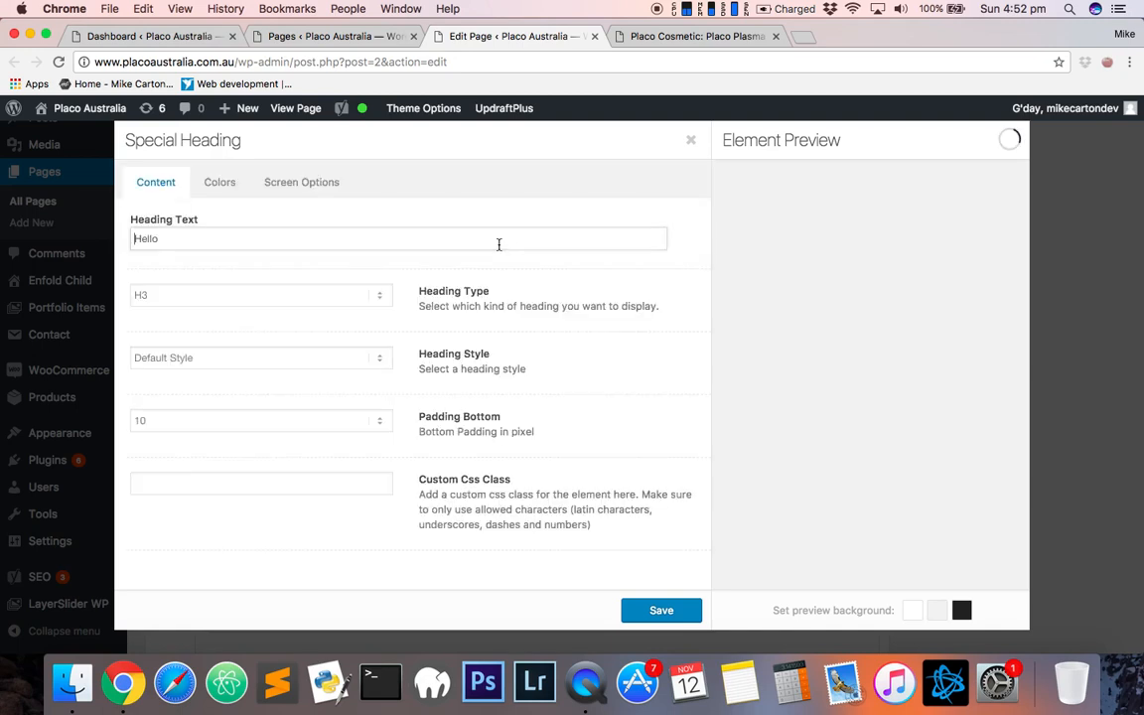
# - Set the heading text to "Hello this an example heading" and close the Special Heading dialog
pyautogui.doubleClick(242, 235)
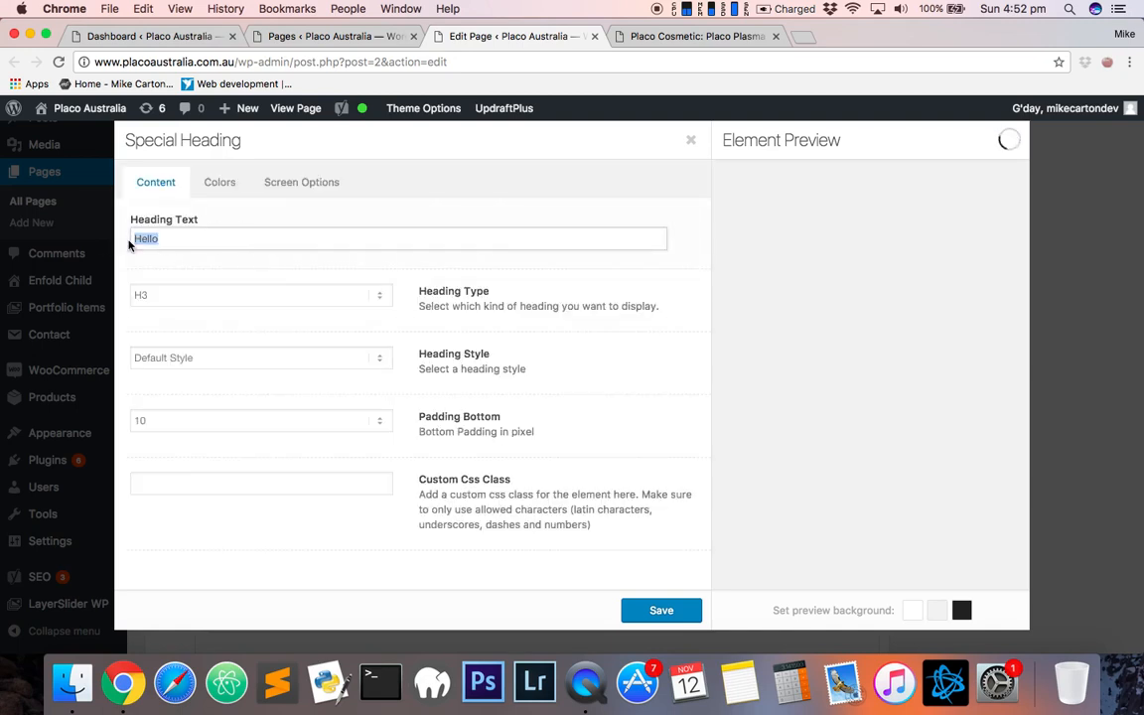
pyautogui.write('Hello this an ex')
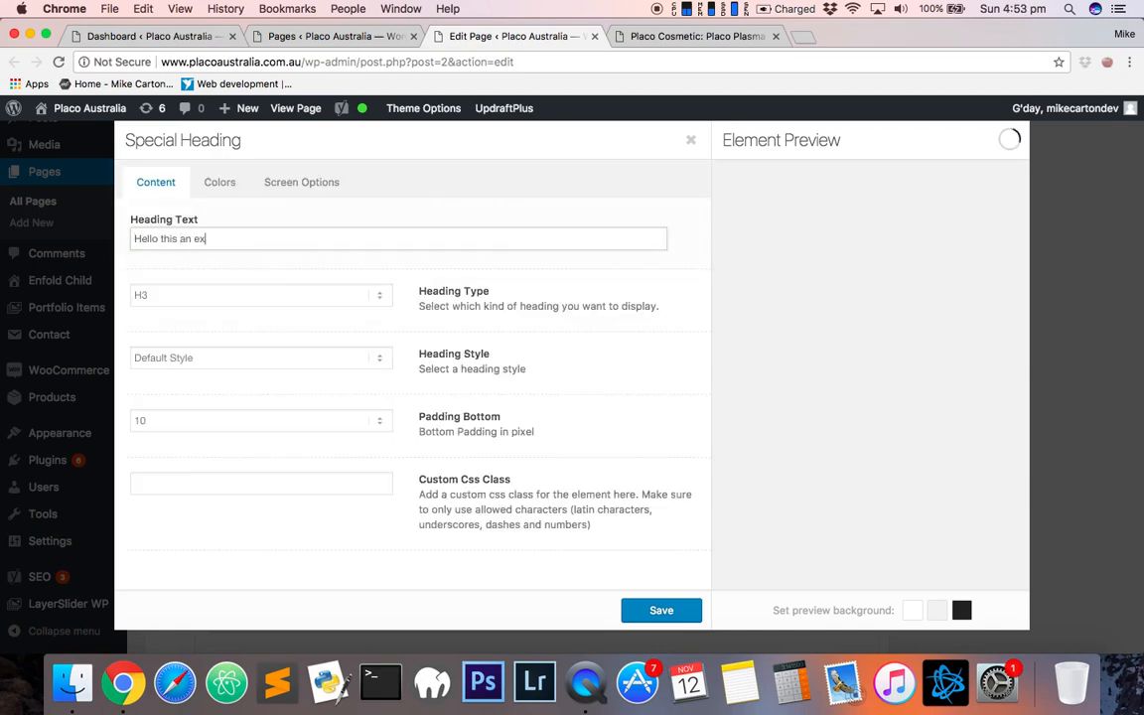
pyautogui.write('ample heading')
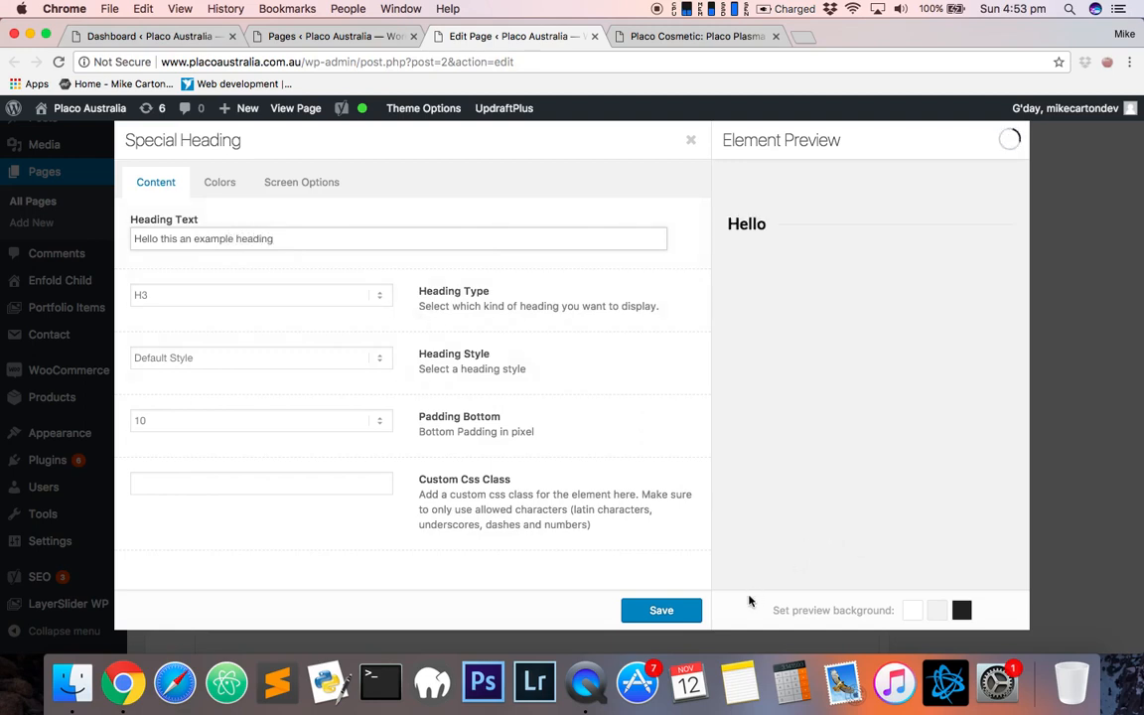
pyautogui.tripleClick(187, 235)
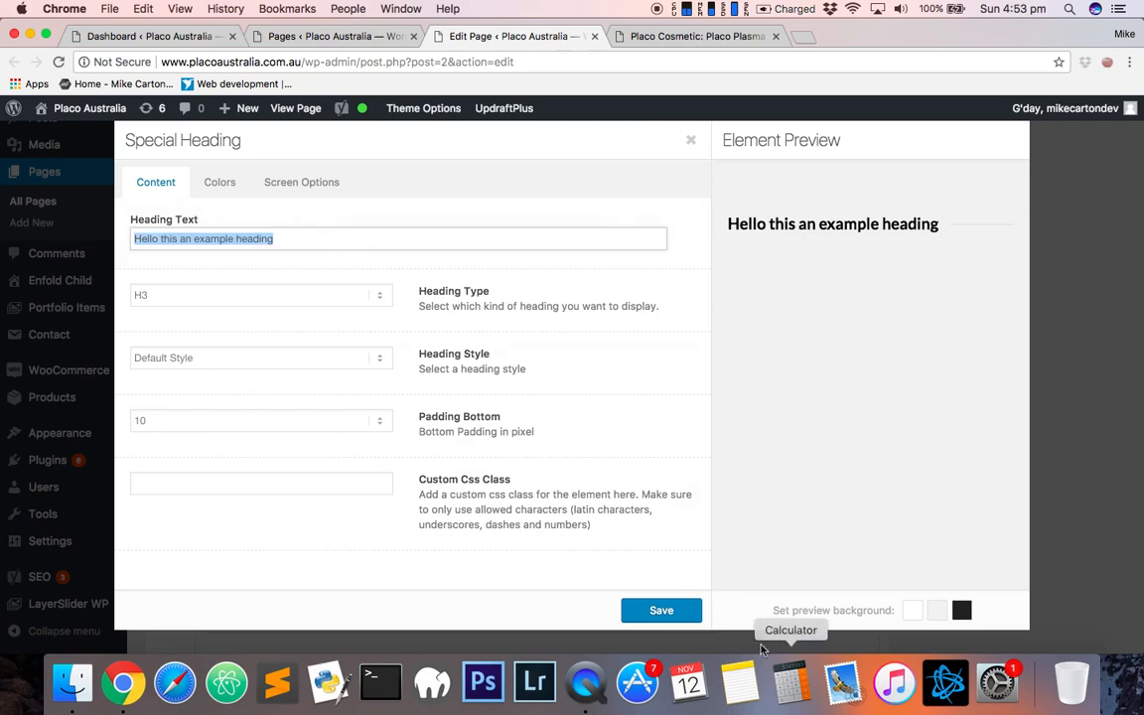
pyautogui.click(1132, 224)
# - Scroll through the Home page layout to review its sections and elements
pyautogui.scroll(15, 1055, 309)
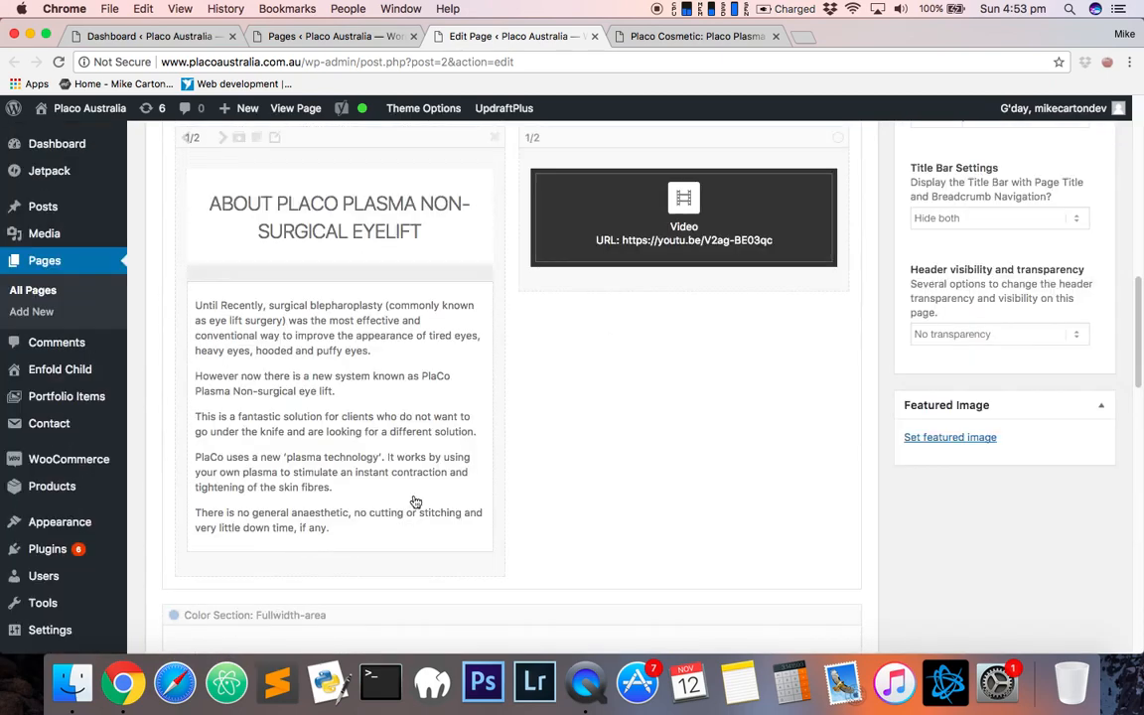
pyautogui.scroll(5, 971, 385)
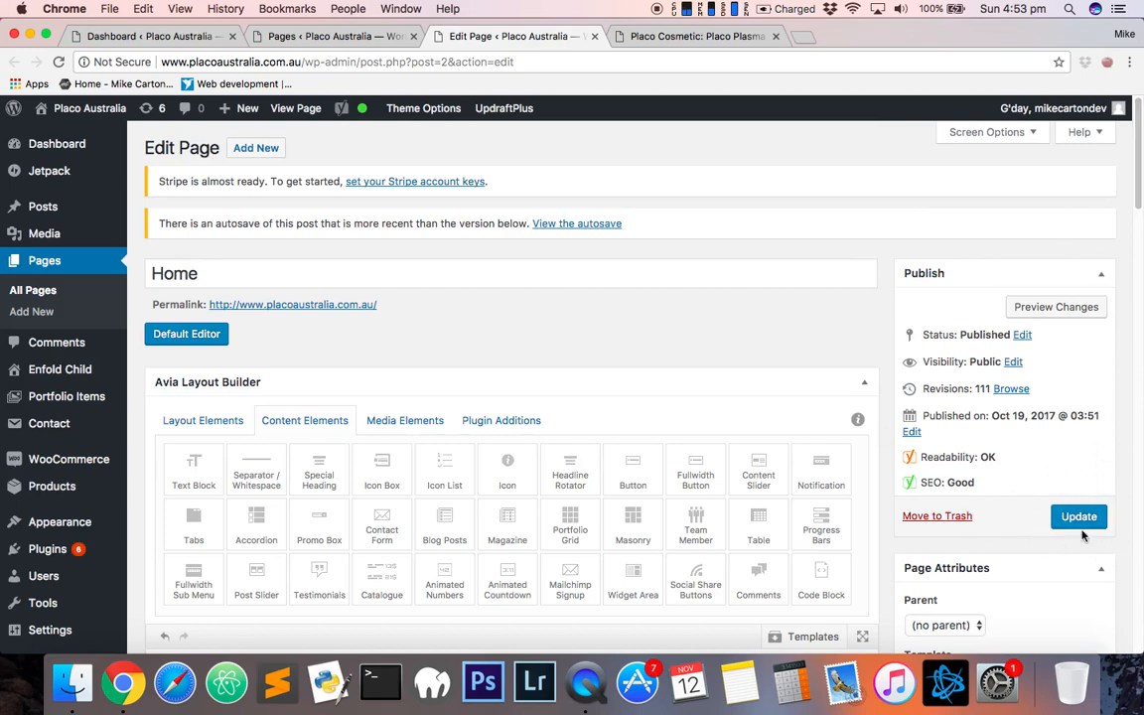
pyautogui.scroll(-20, 920, 536)
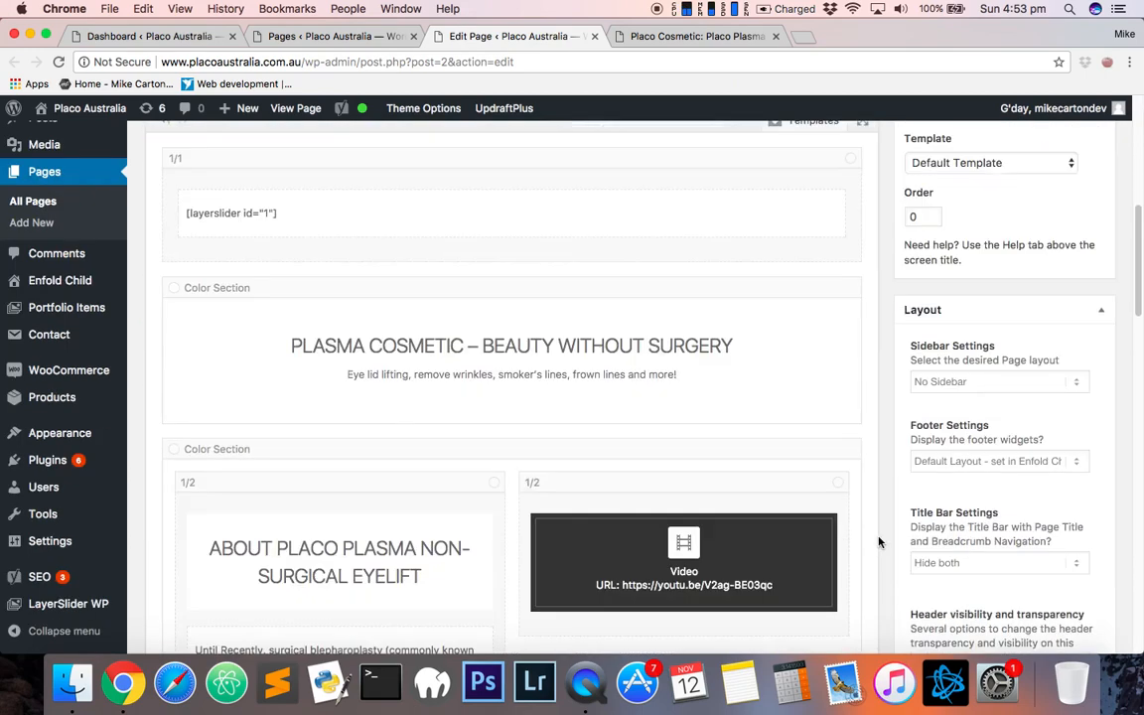
pyautogui.scroll(-3, 152, 497)
pyautogui.scroll(10, 147, 526)
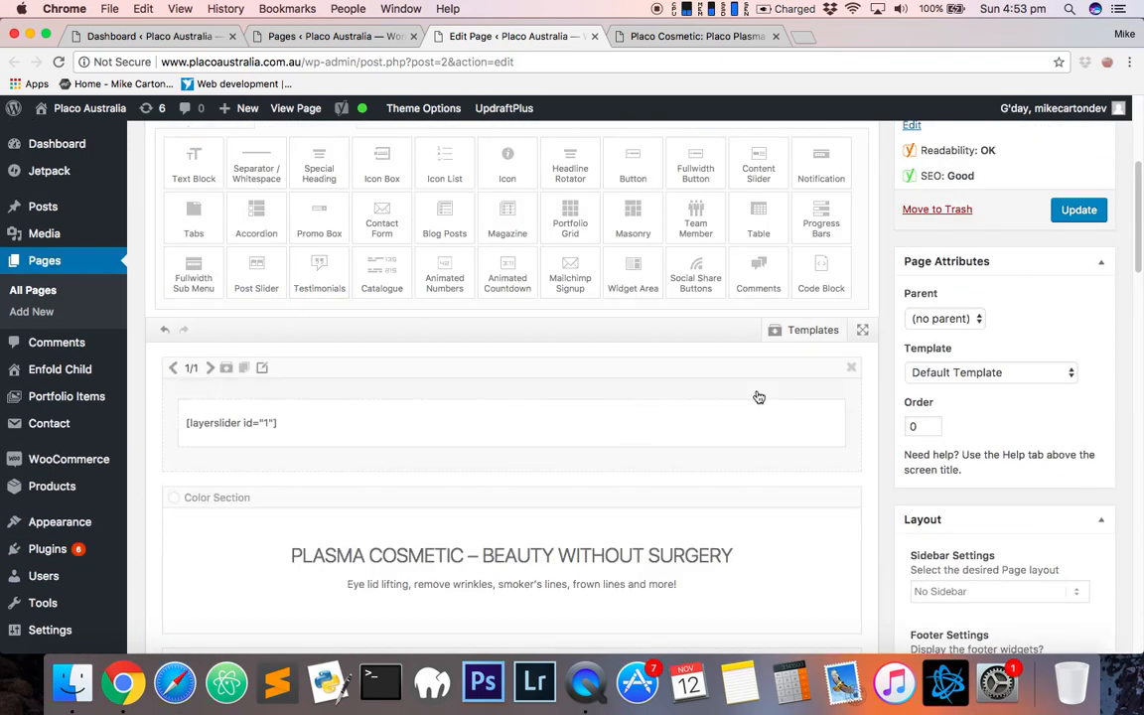
pyautogui.scroll(5, 153, 319)
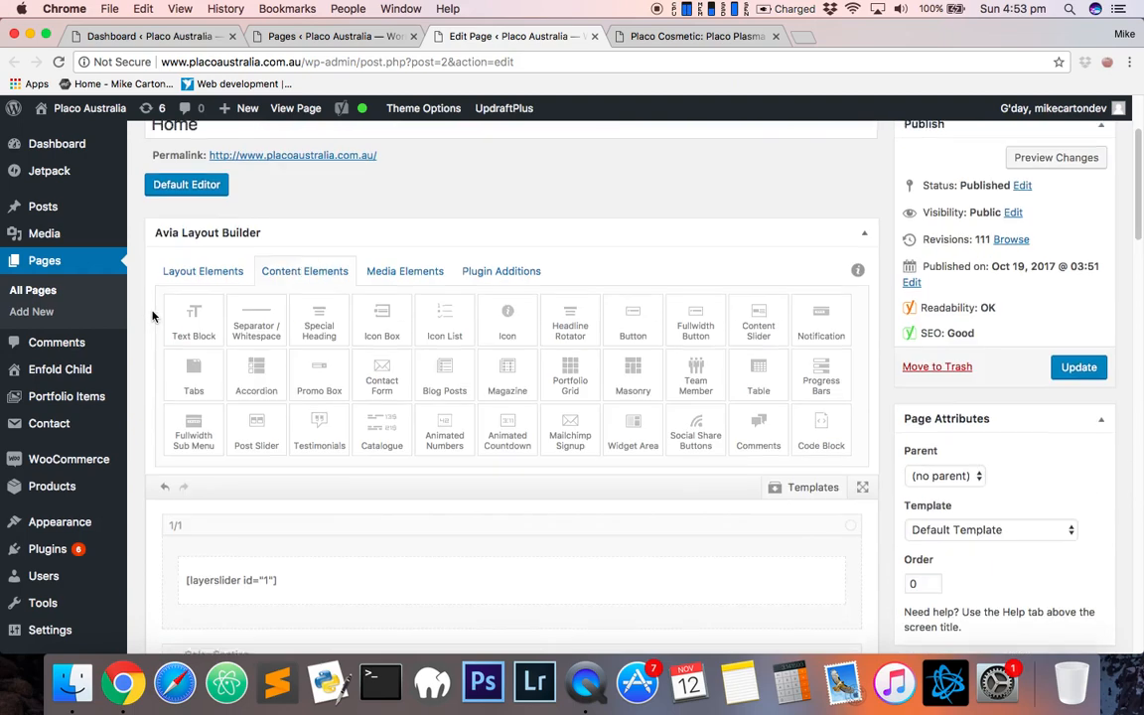
# - Switch to the Pages list tab and review the site's pages
pyautogui.click(332, 37)
pyautogui.scroll(3, 282, 334)
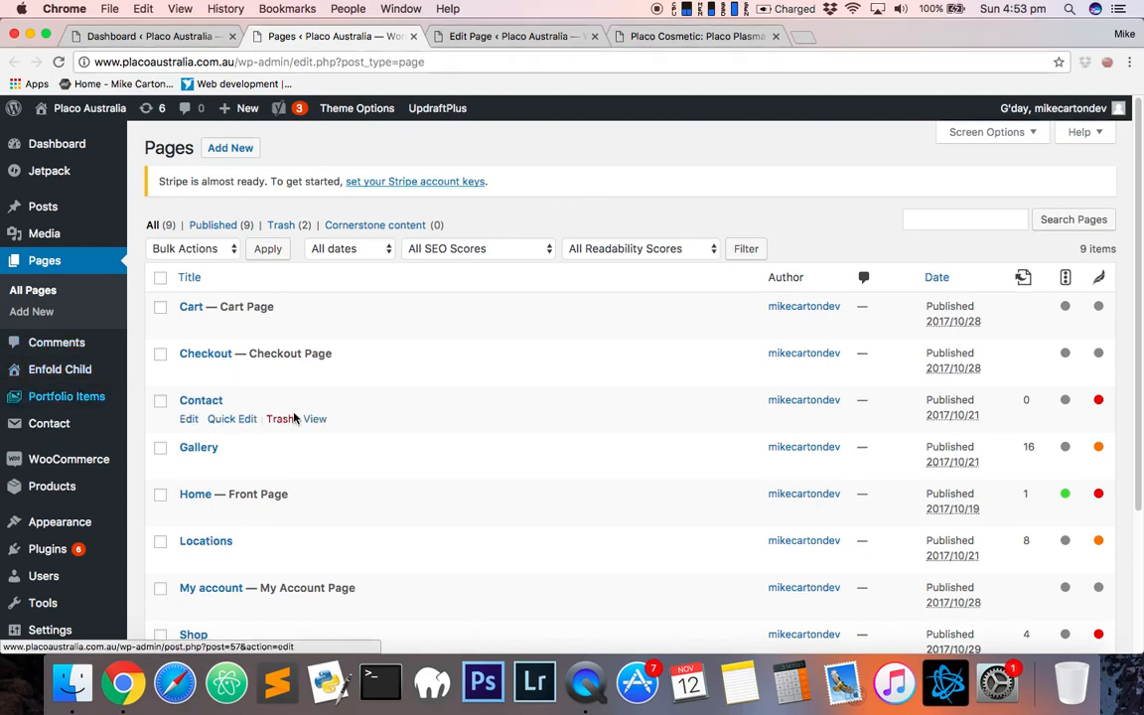
pyautogui.scroll(-5, 296, 416)
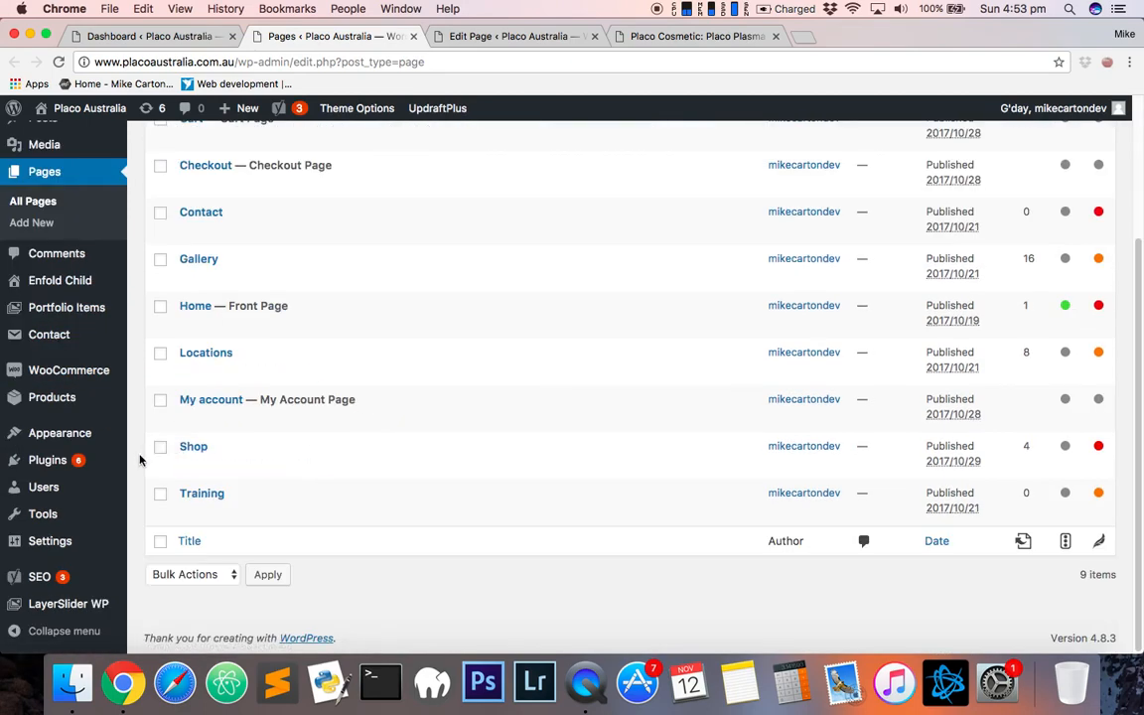
pyautogui.scroll(3, 137, 457)
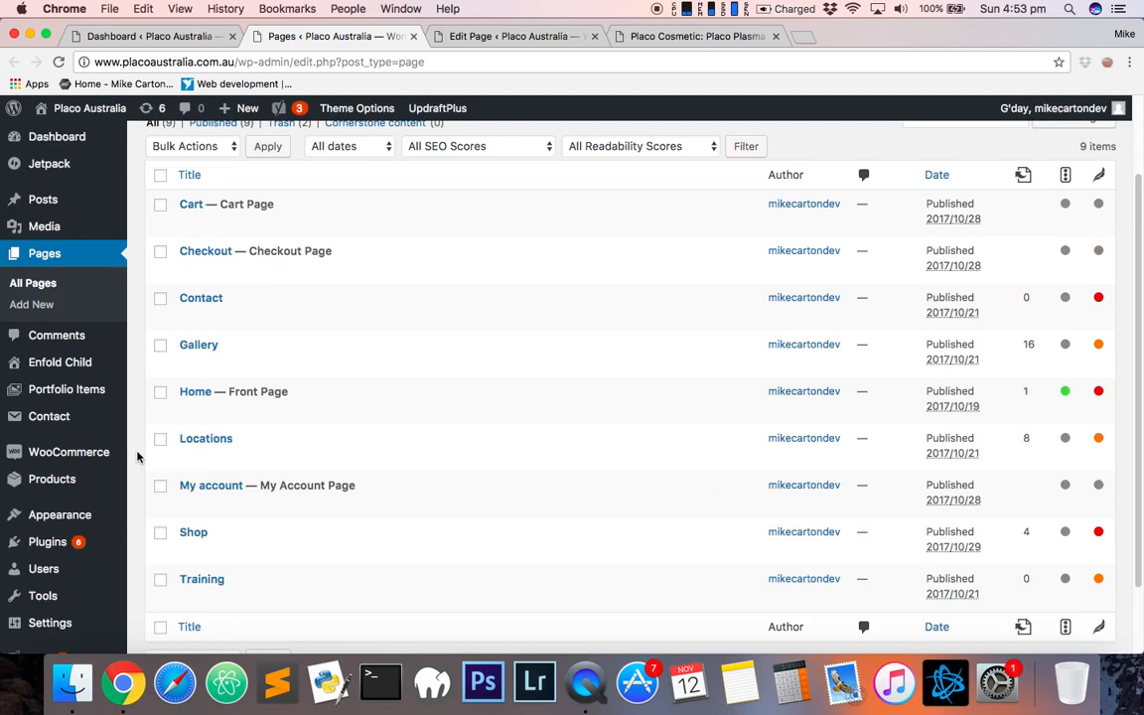
pyautogui.scroll(3, 146, 452)
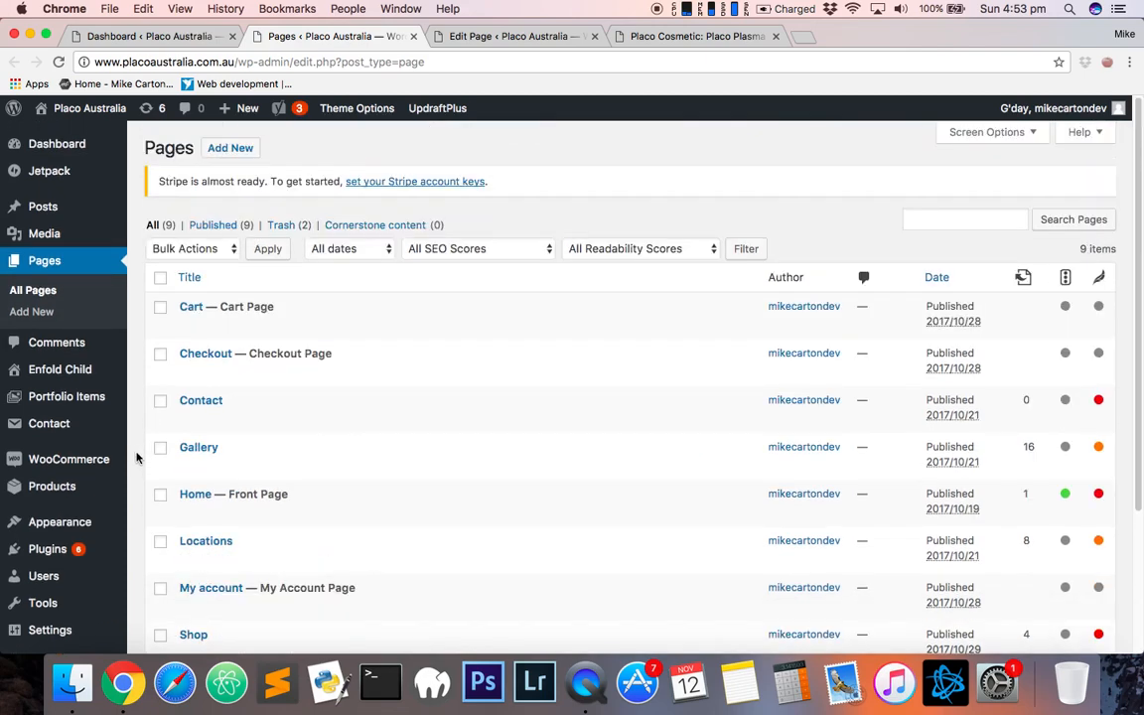
pyautogui.click(493, 30)
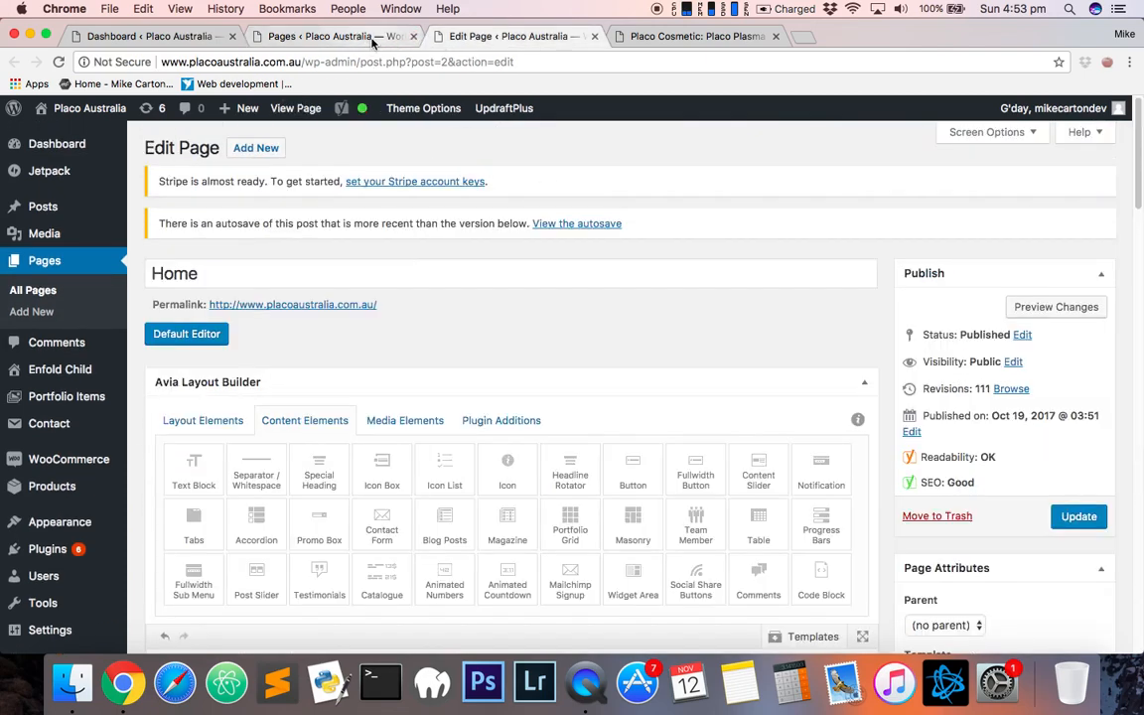
pyautogui.click(372, 35)
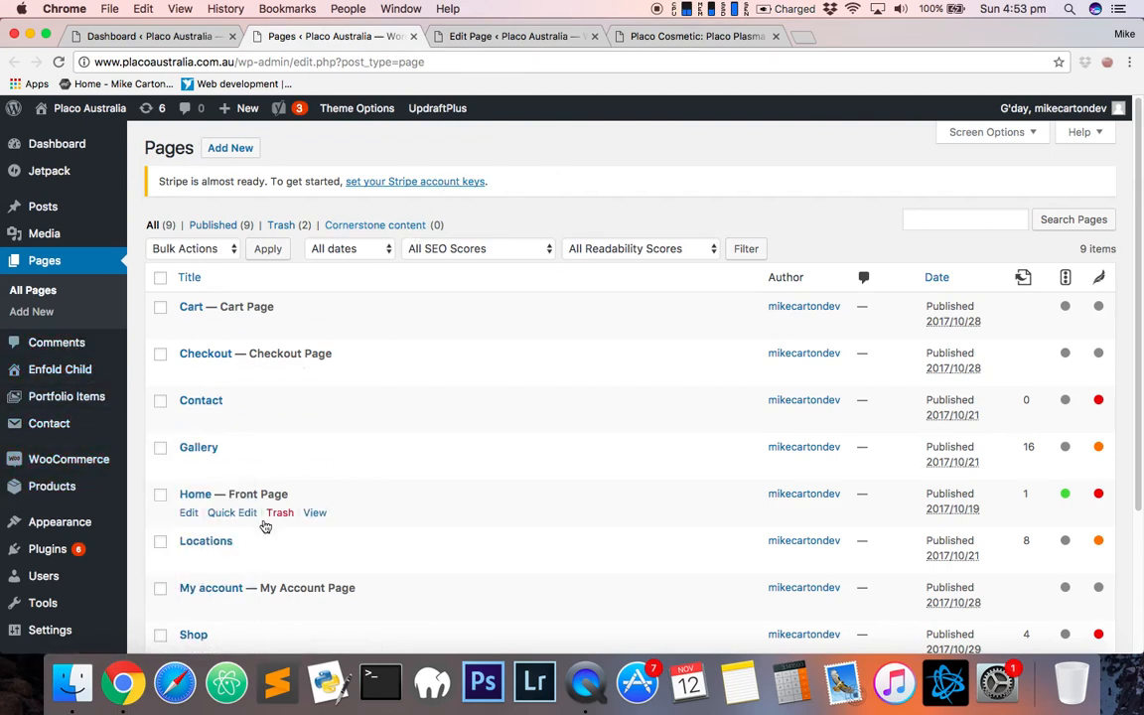
# - Open the Products list in a new browser tab and switch to it
pyautogui.scroll(-1, 263, 526)
pyautogui.scroll(1, 244, 162)
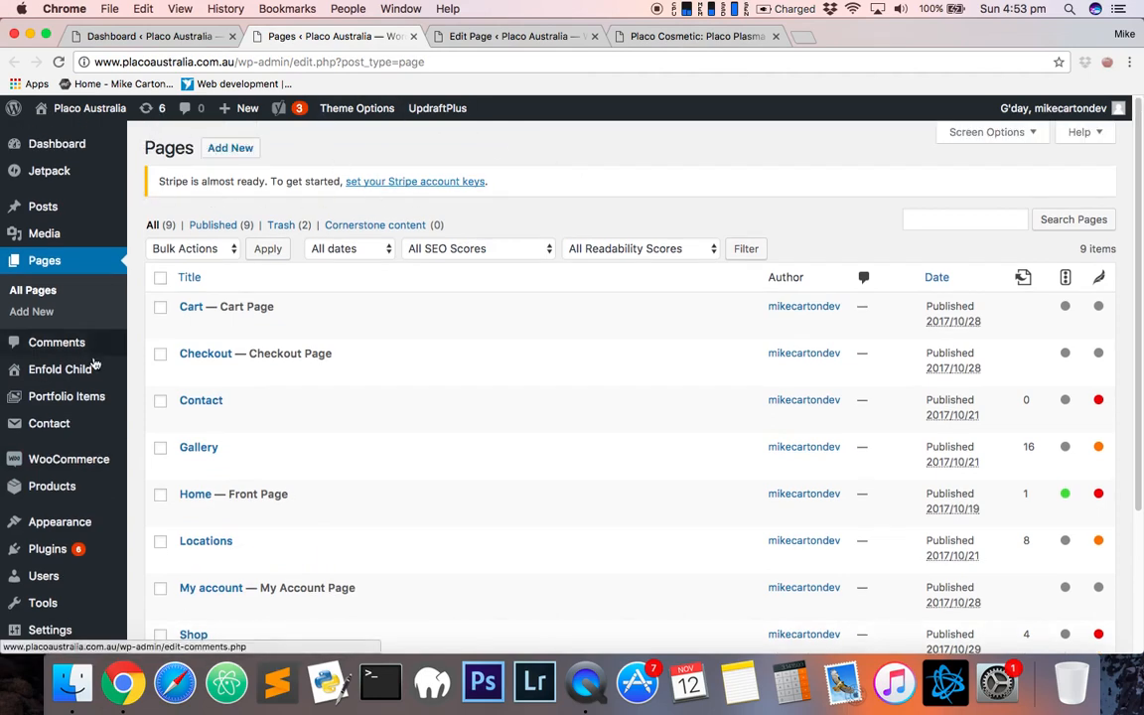
pyautogui.scroll(-2, 59, 442)
pyautogui.scroll(2, 191, 193)
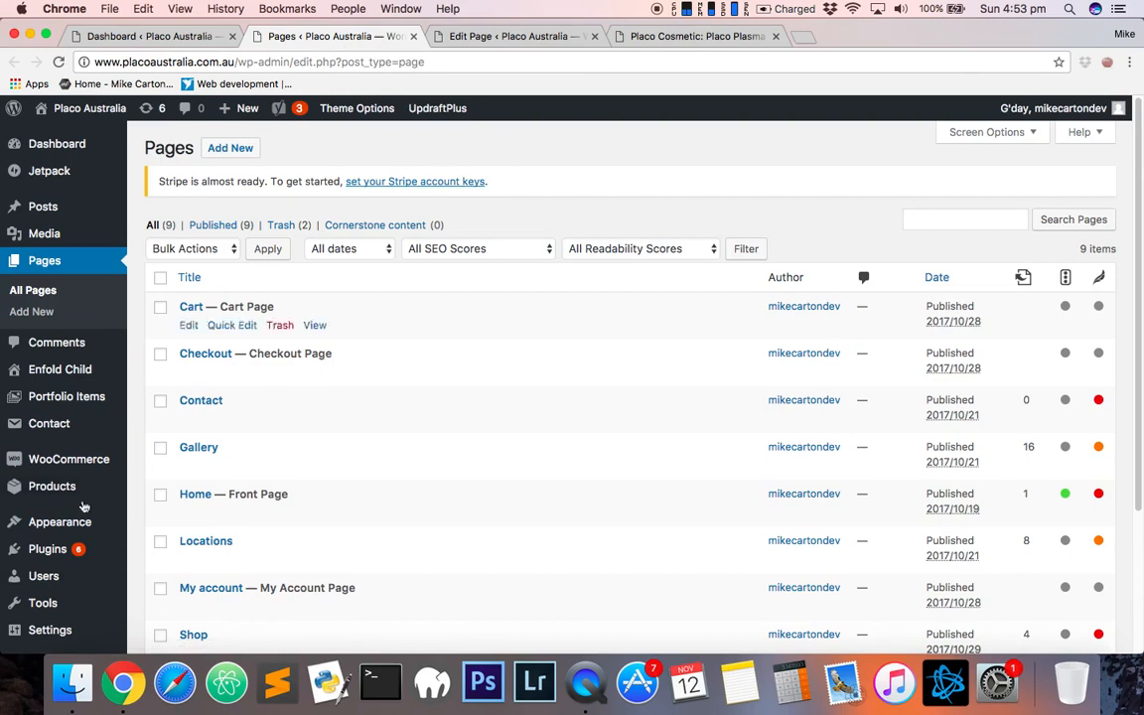
pyautogui.moveTo(45, 490)
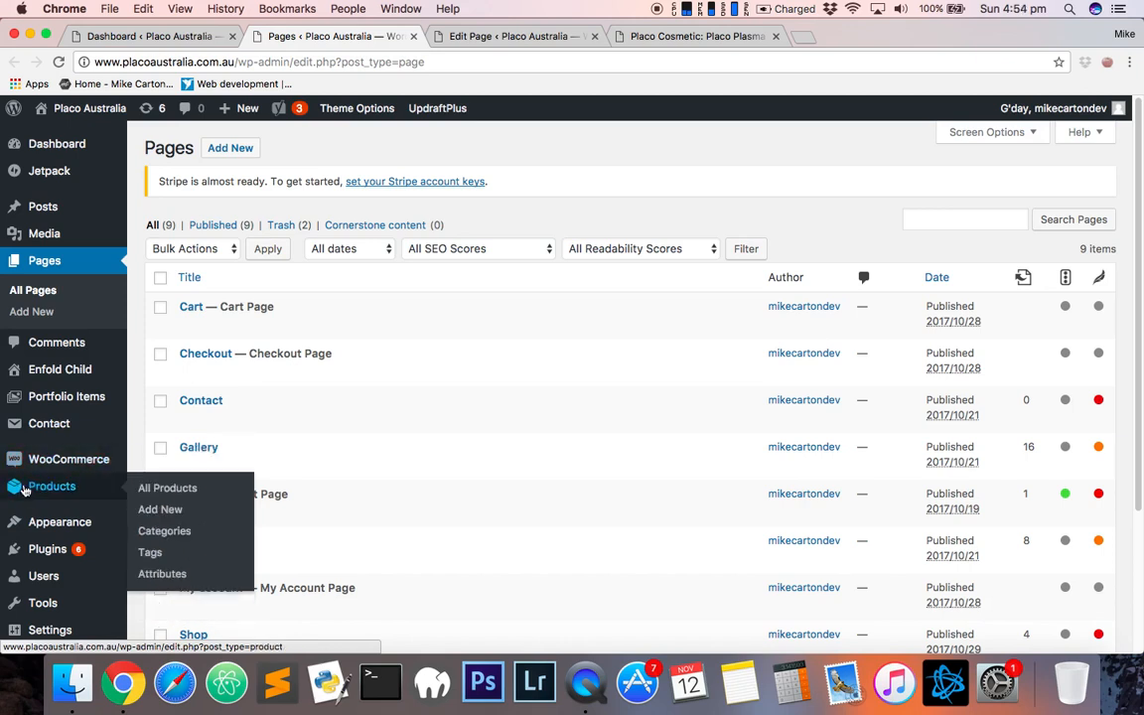
pyautogui.rightClick(156, 511)
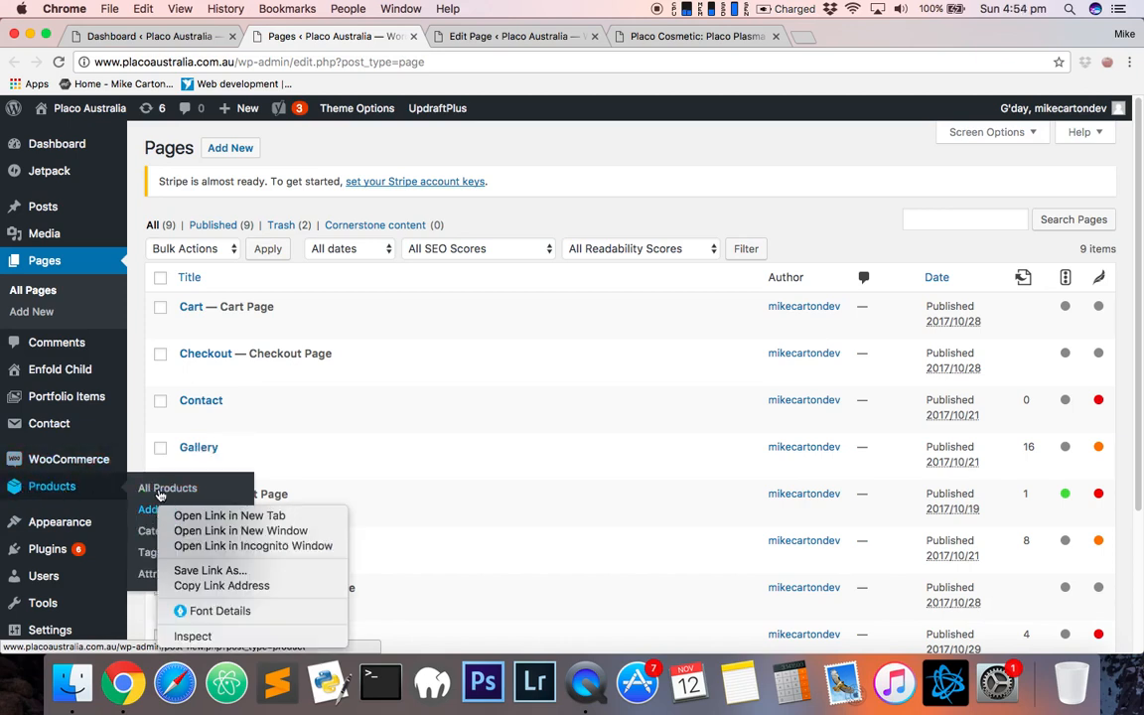
pyautogui.click(198, 497)
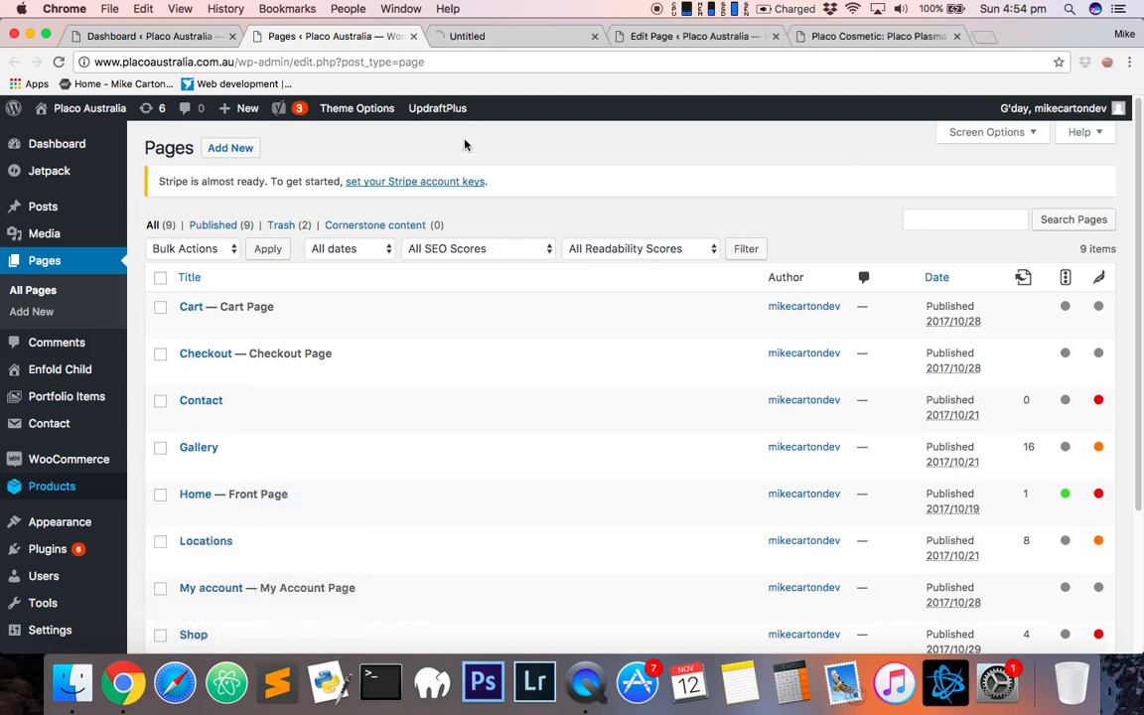
pyautogui.click(512, 40)
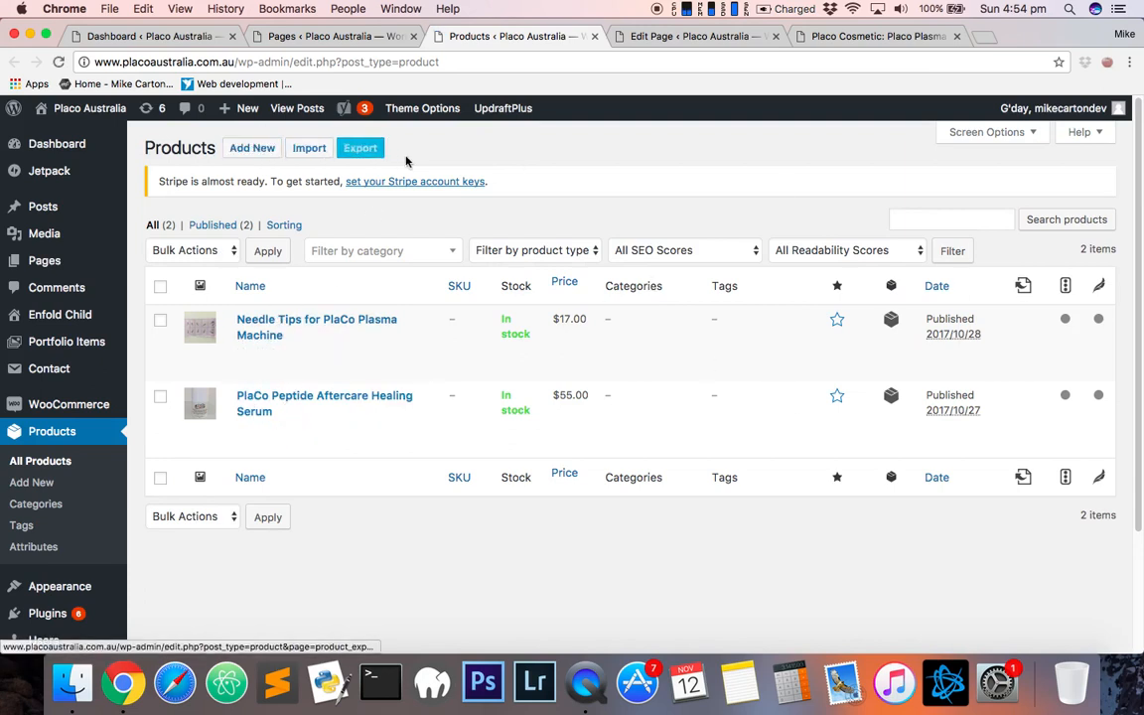
# - Start a new product titled "Example Product"
pyautogui.click(239, 157)
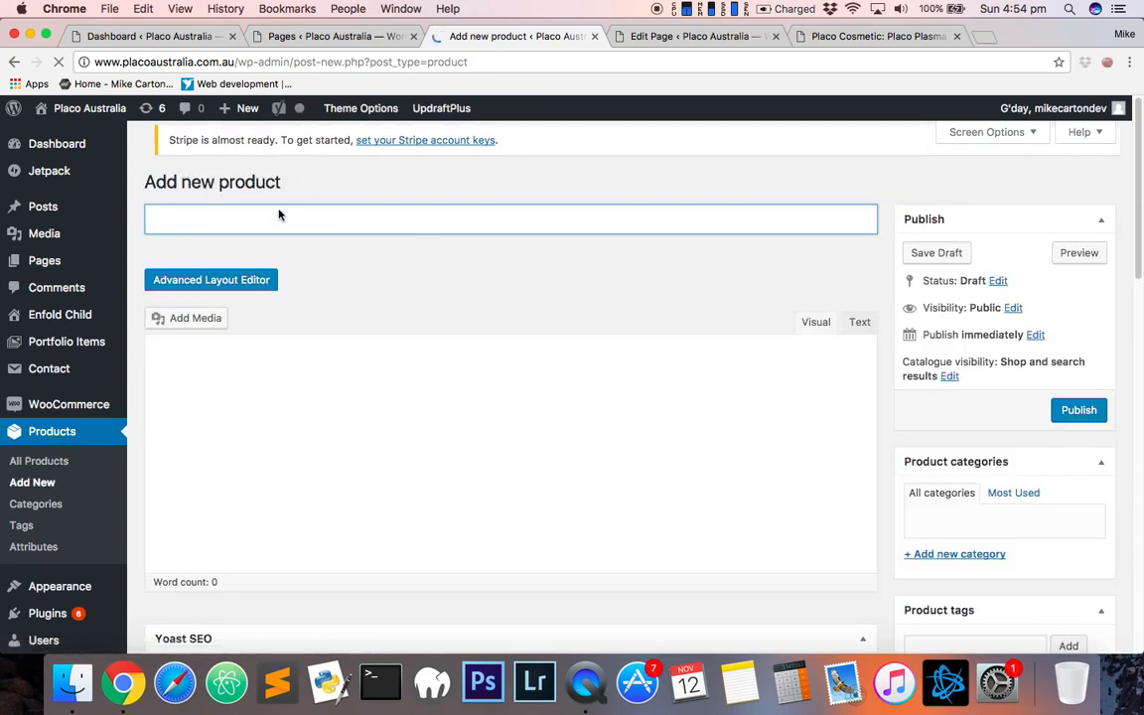
pyautogui.write('Exam')
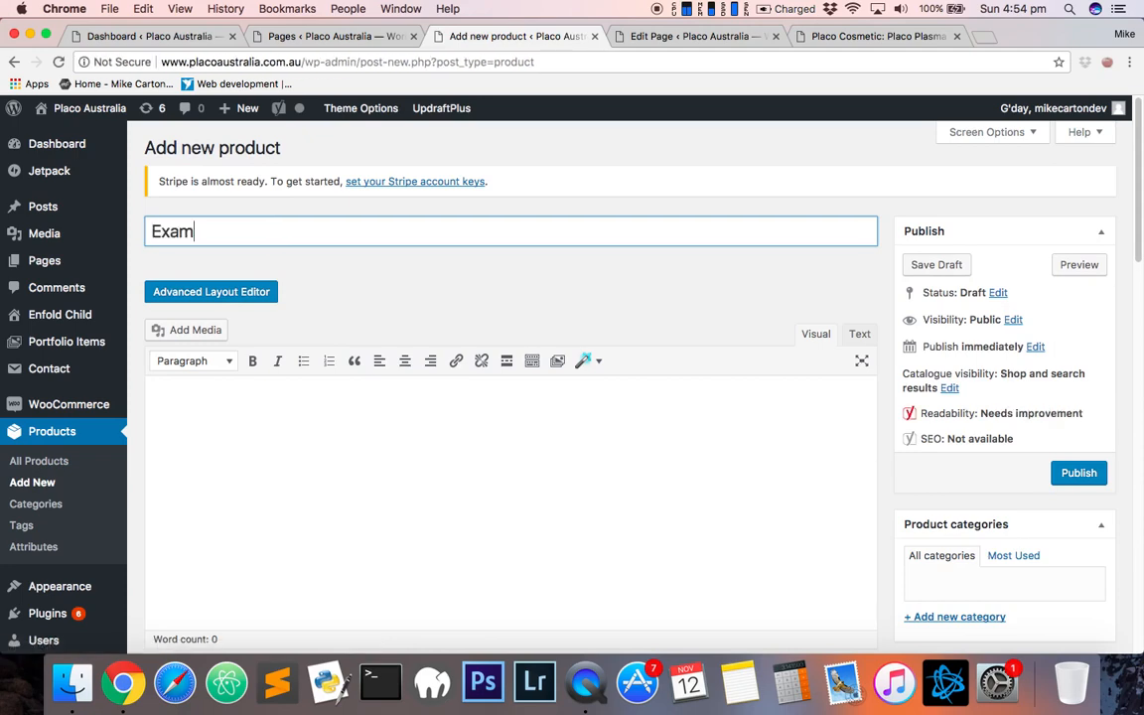
pyautogui.write('ple Prodc')
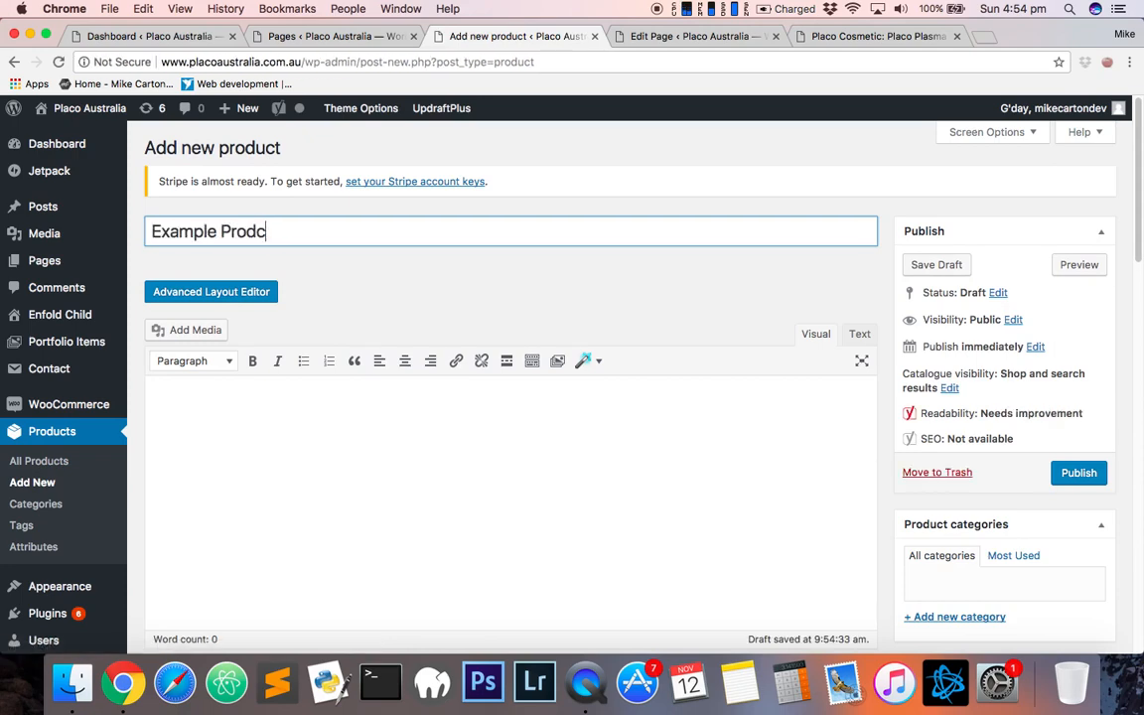
# - Enter the product description "This is an example product"
pyautogui.scroll(-5, 529, 429)
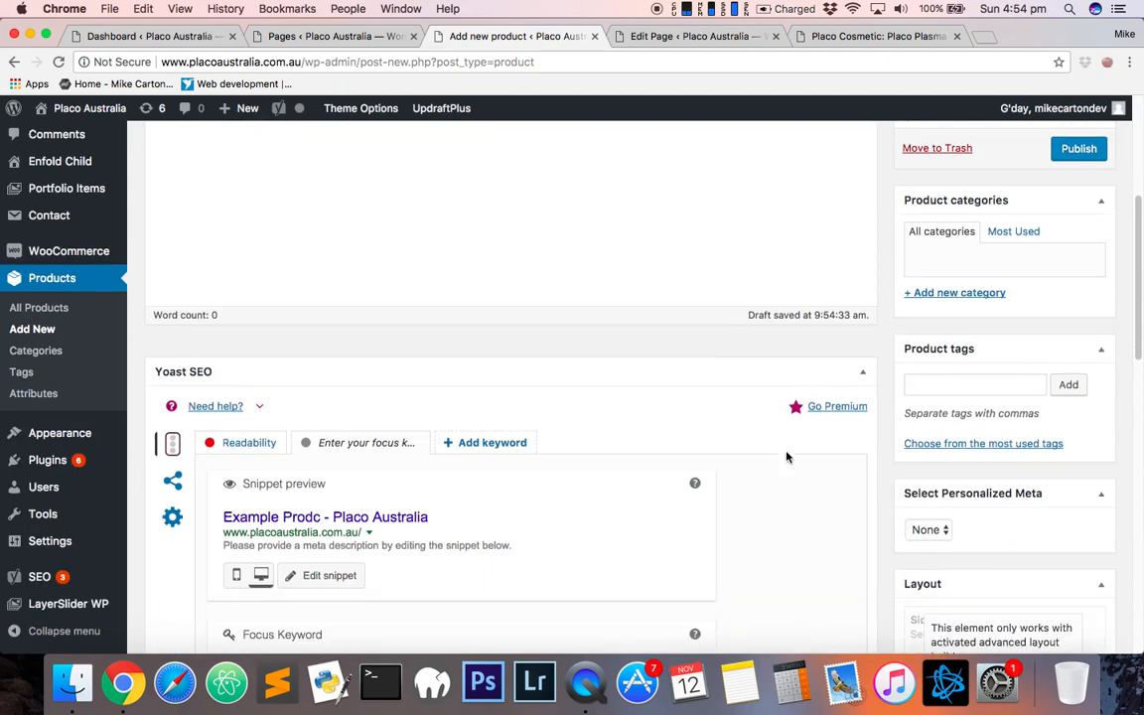
pyautogui.scroll(-7, 904, 498)
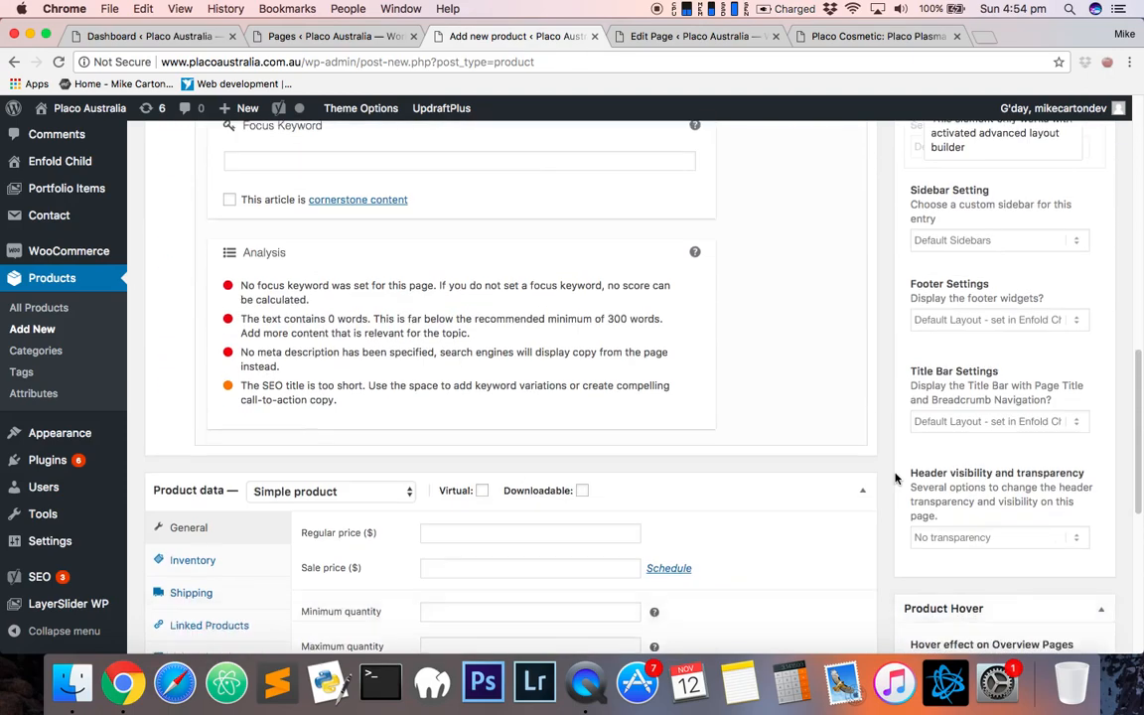
pyautogui.scroll(3, 895, 479)
pyautogui.scroll(8, 923, 355)
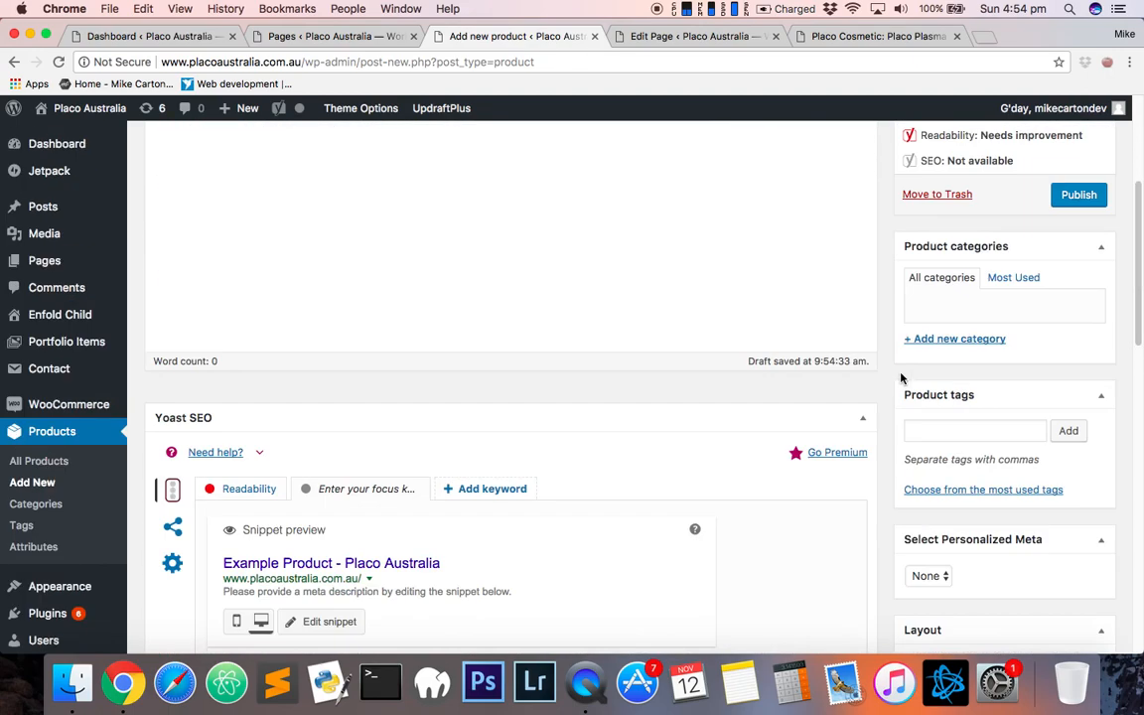
pyautogui.scroll(1, 891, 446)
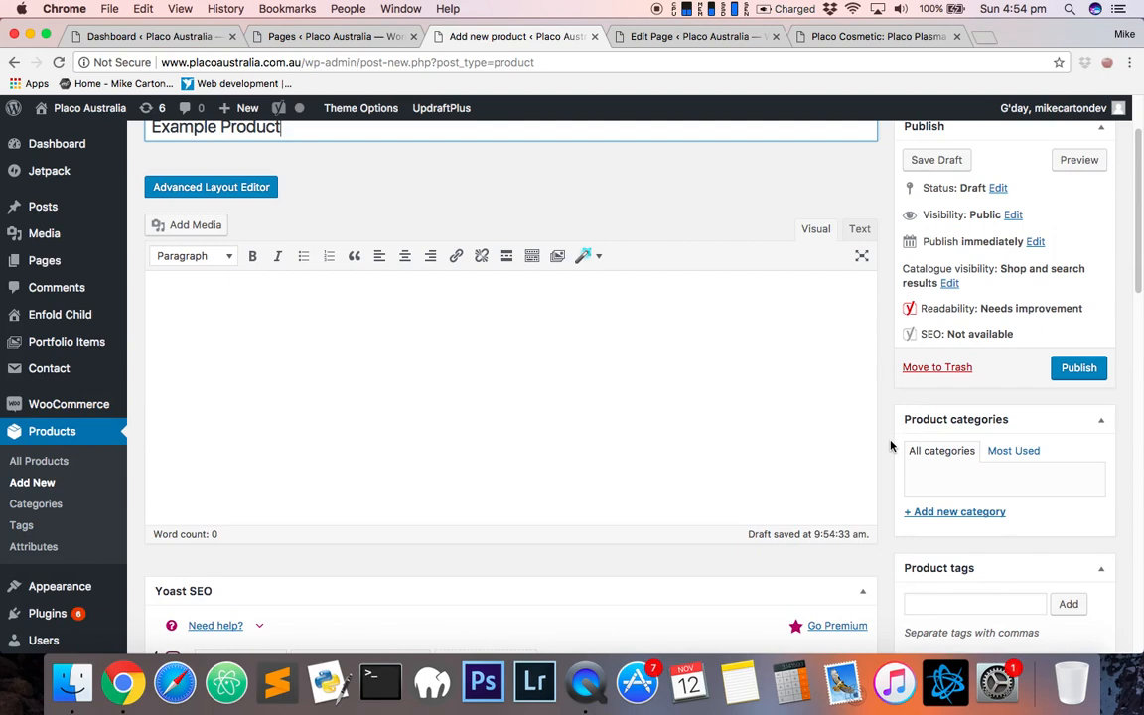
pyautogui.click(439, 413)
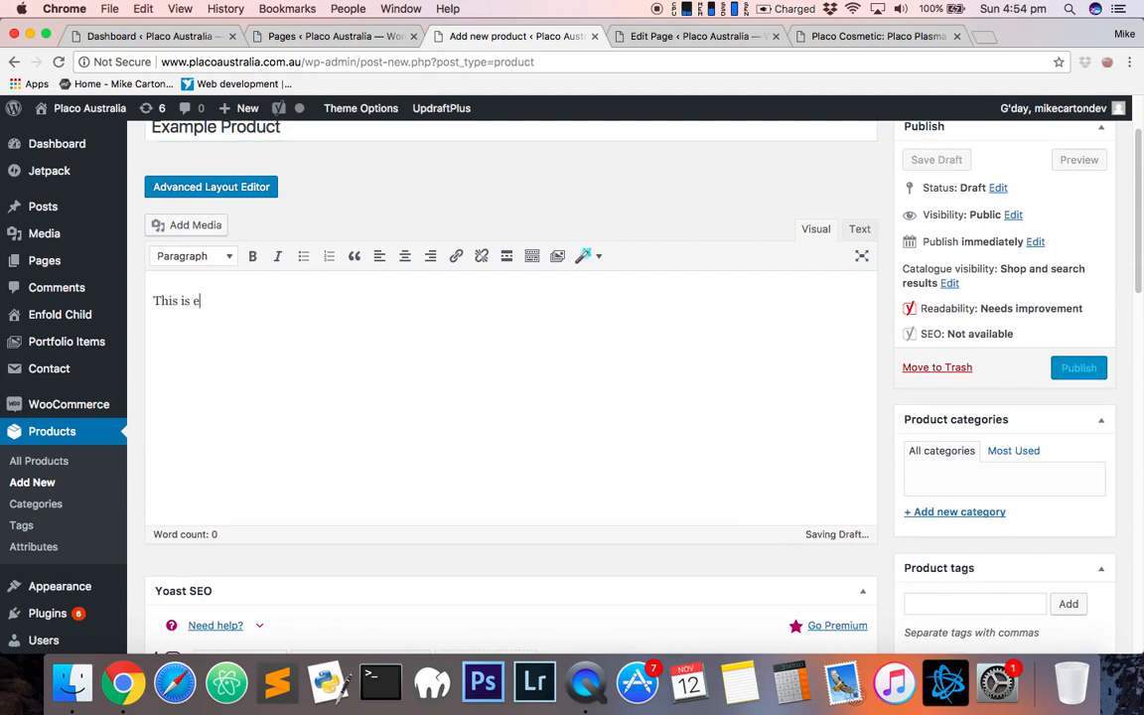
pyautogui.write('This is an example product')
# - Collapse the Yoast SEO box and set the product's regular price to 15
pyautogui.scroll(-15, 715, 554)
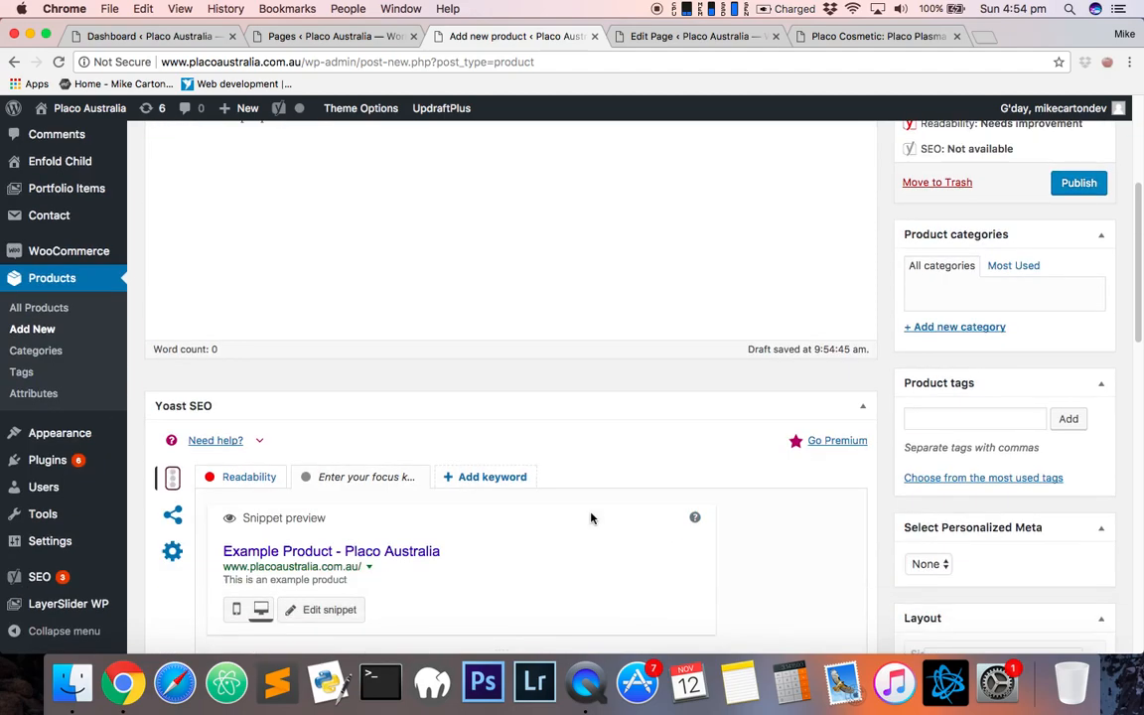
pyautogui.scroll(6, 825, 421)
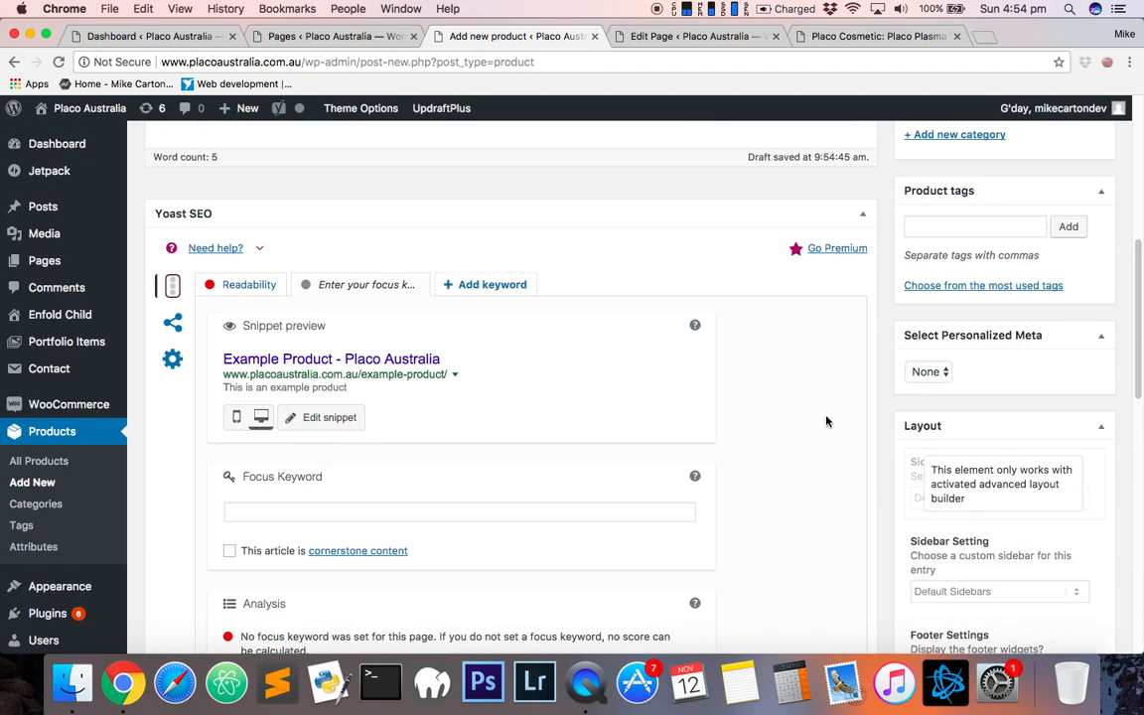
pyautogui.click(862, 214)
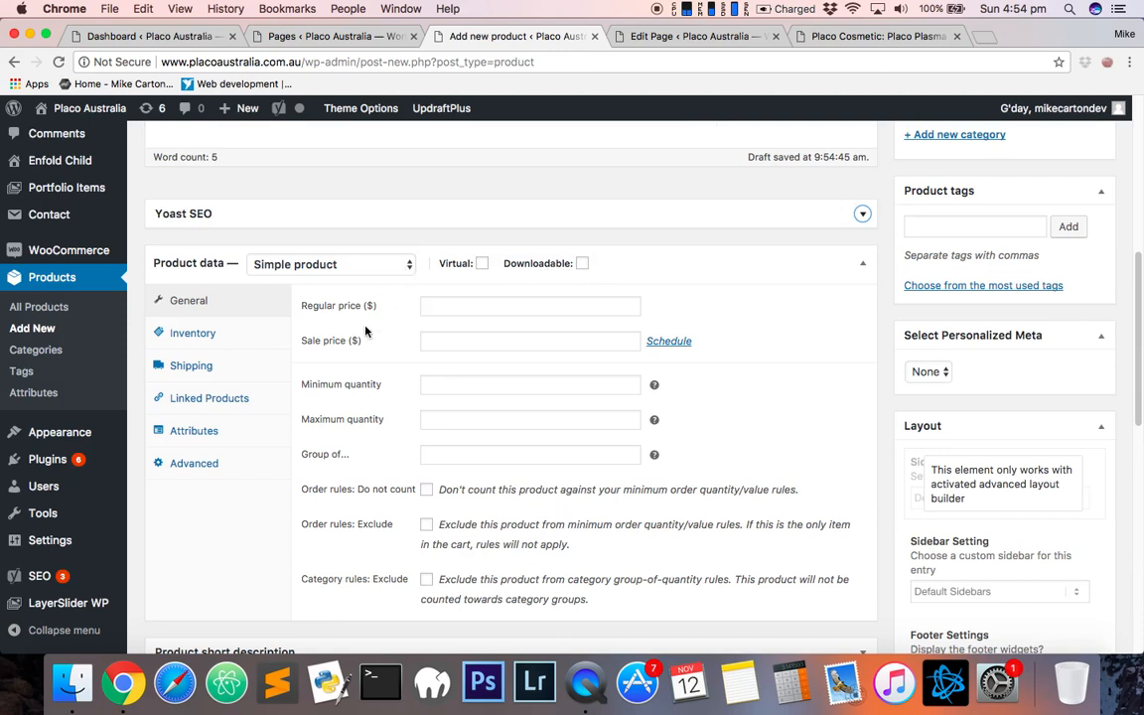
pyautogui.scroll(-1, 417, 303)
pyautogui.click(465, 281)
pyautogui.write('15')
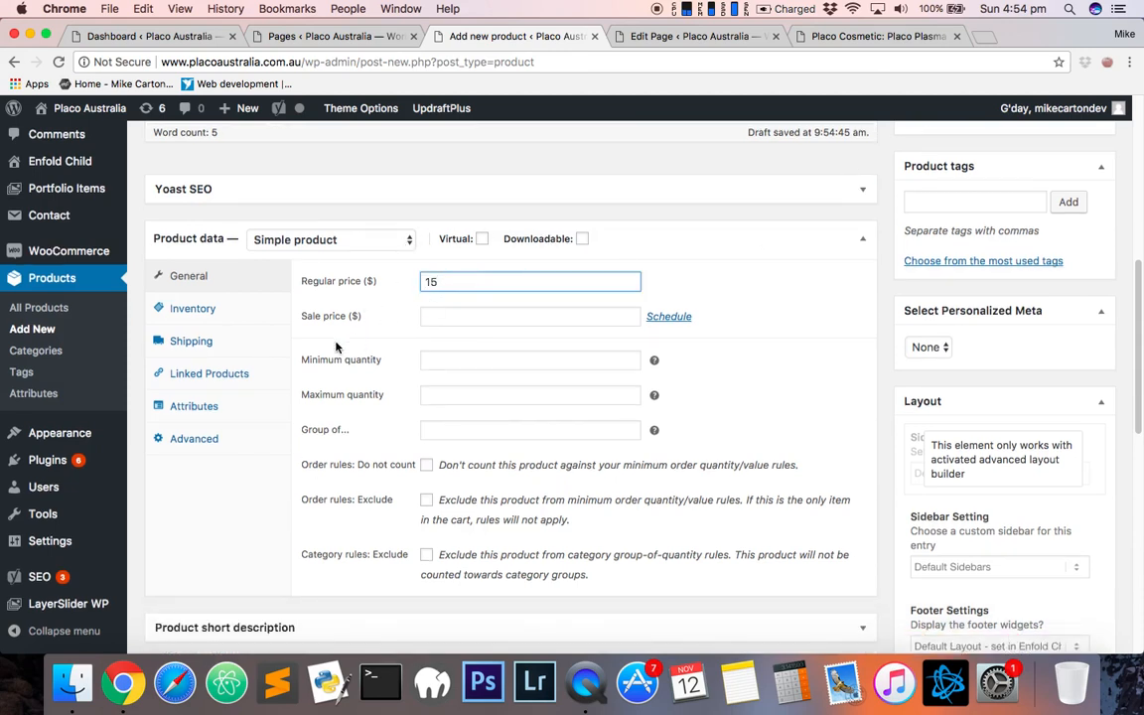
# - Enable stock management on the Inventory tab and set the stock quantity to 100
pyautogui.click(213, 309)
pyautogui.click(527, 282)
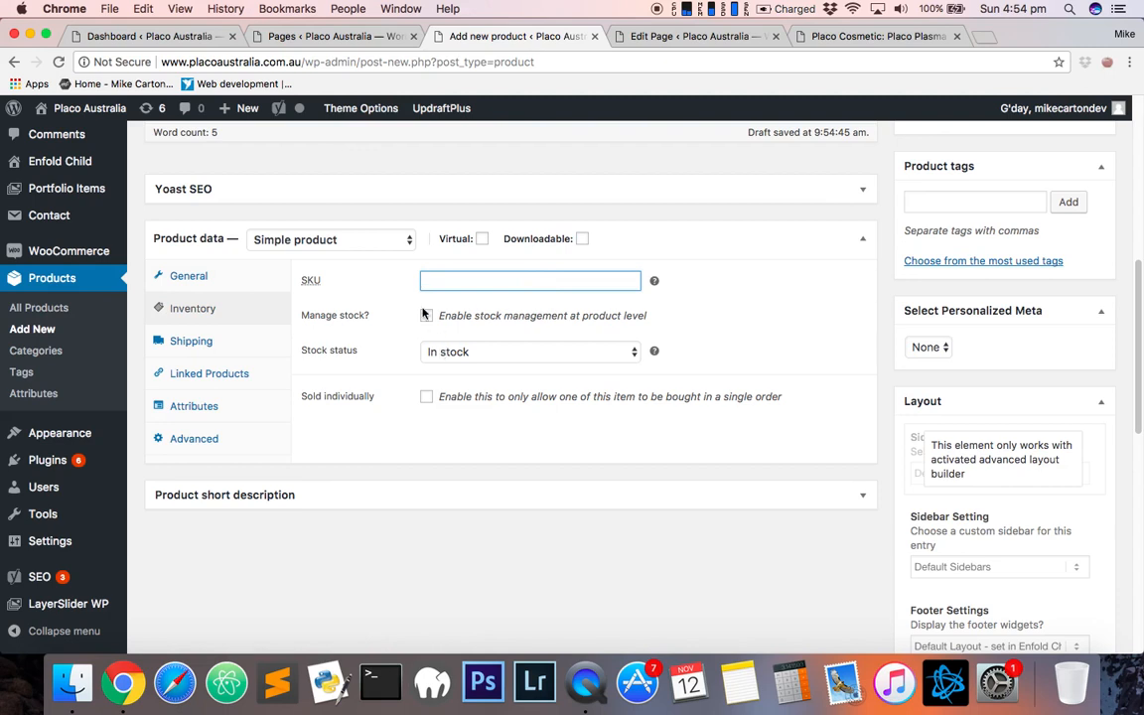
pyautogui.click(453, 352)
pyautogui.click(464, 332)
pyautogui.click(427, 317)
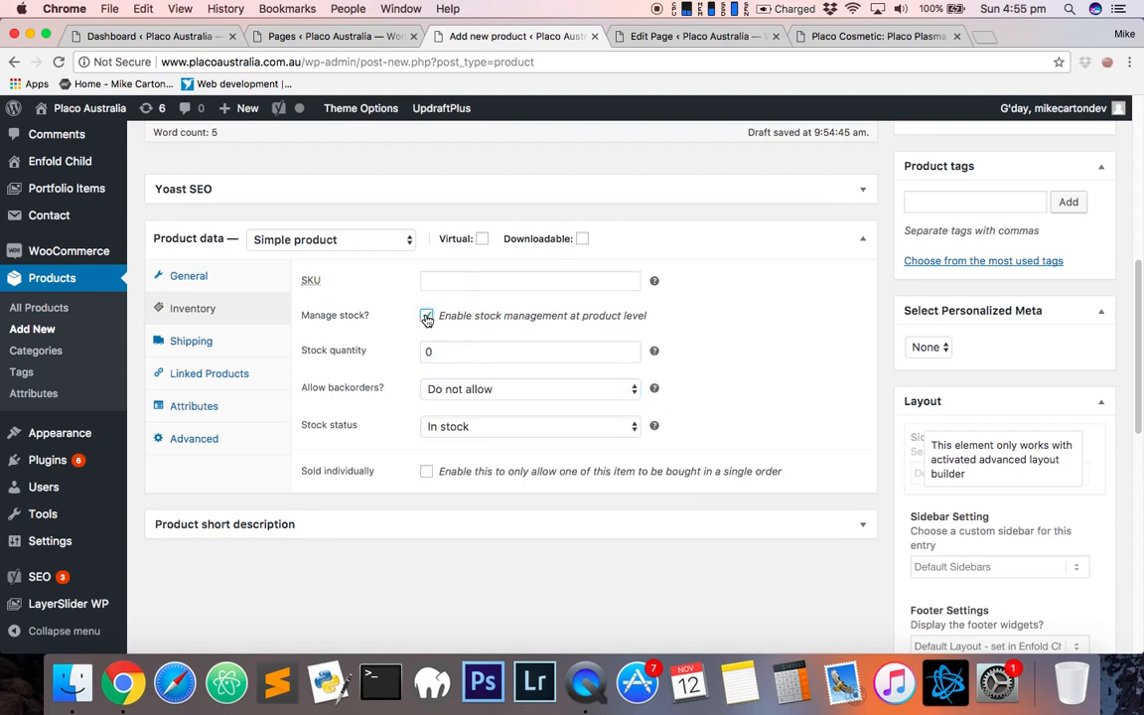
pyautogui.click(388, 355)
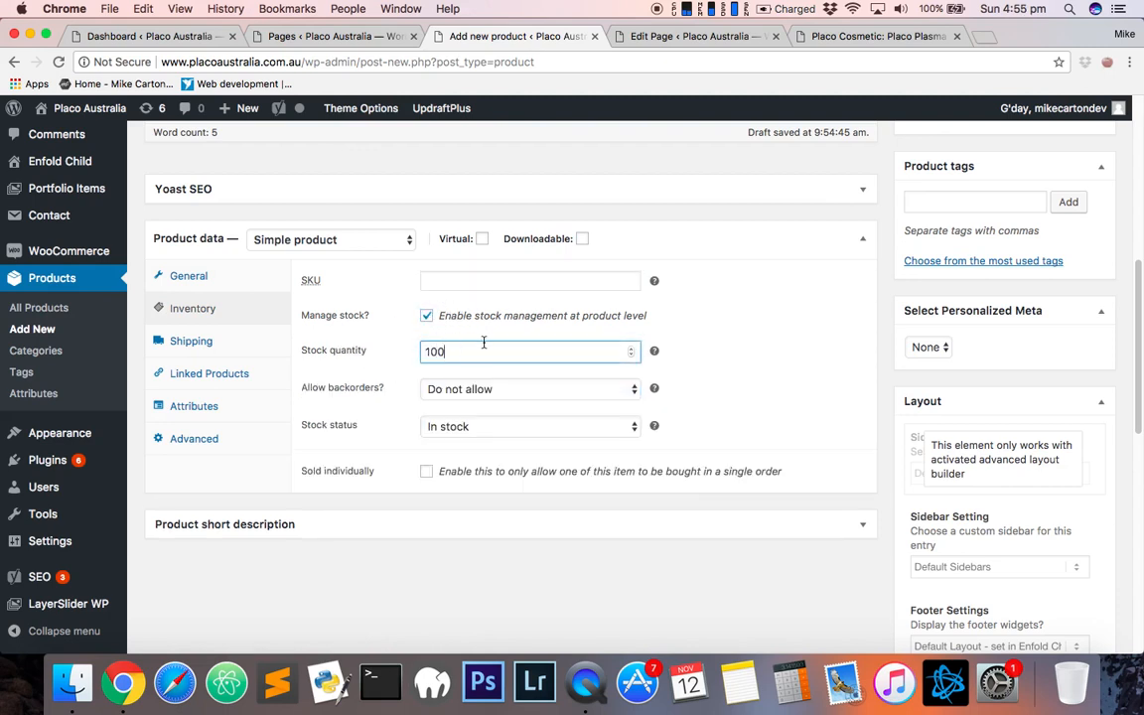
pyautogui.click(427, 316)
# - Browse the Shipping, Linked Products, Attributes and Advanced product data tabs
pyautogui.click(189, 341)
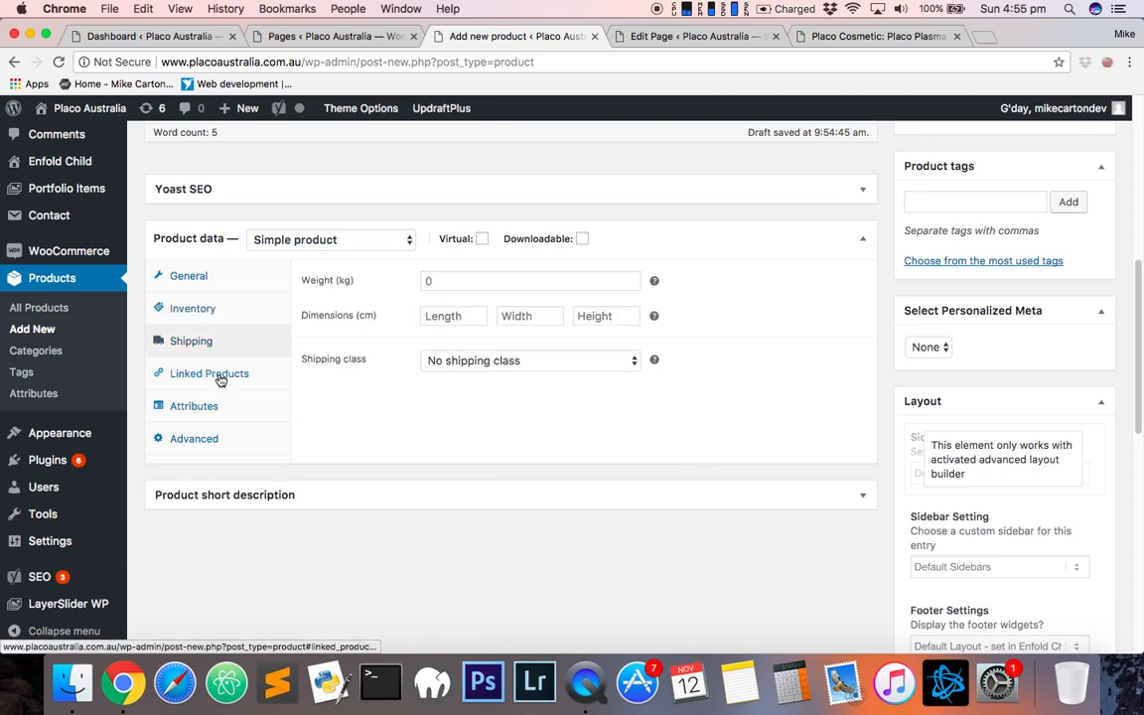
pyautogui.click(213, 376)
pyautogui.click(209, 404)
pyautogui.click(211, 435)
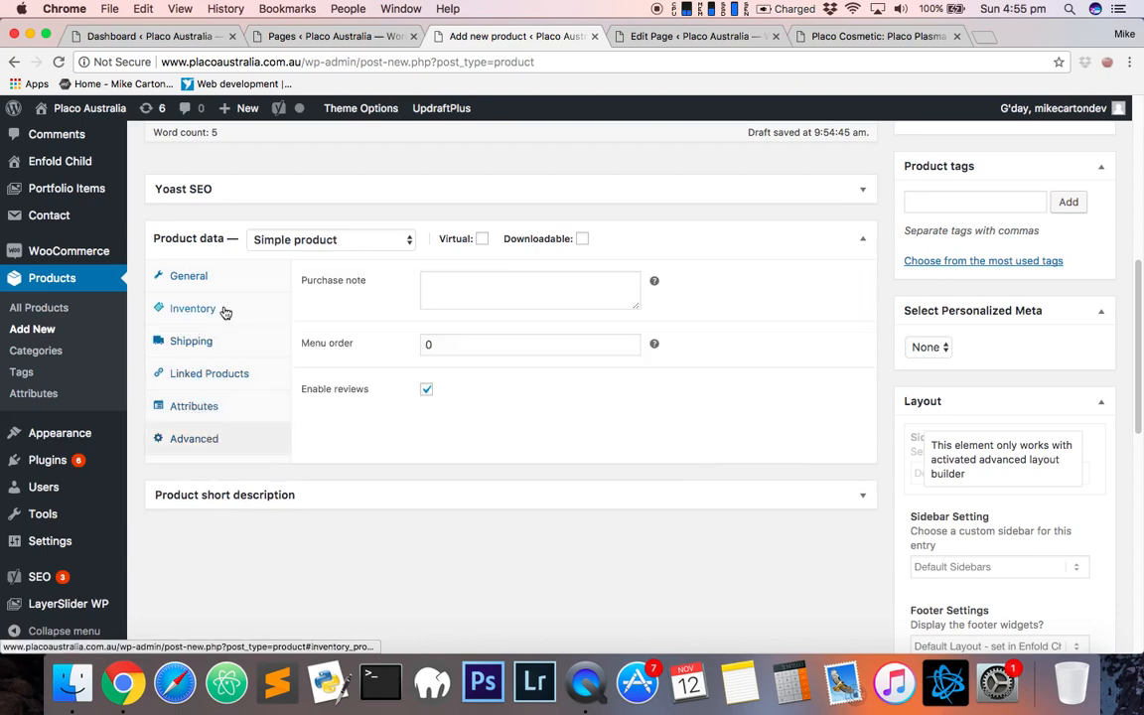
pyautogui.click(188, 276)
# - Open the product image library and close it without choosing an image
pyautogui.scroll(5, 85, 401)
pyautogui.scroll(3, 530, 442)
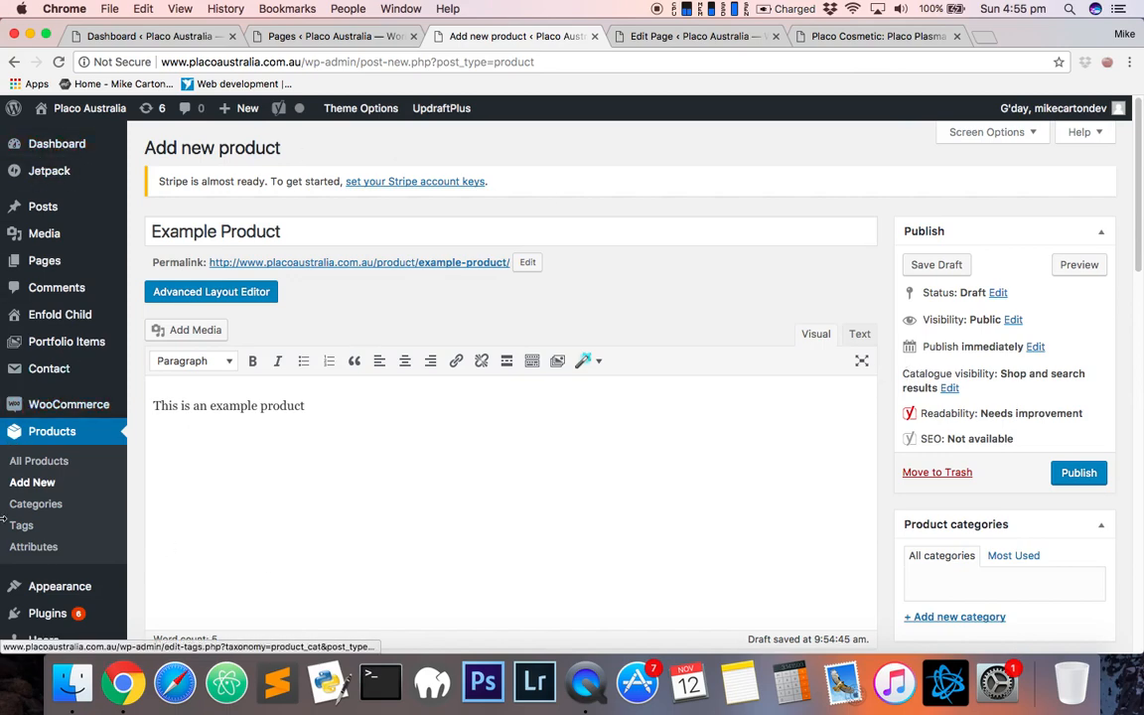
pyautogui.scroll(-2, 472, 296)
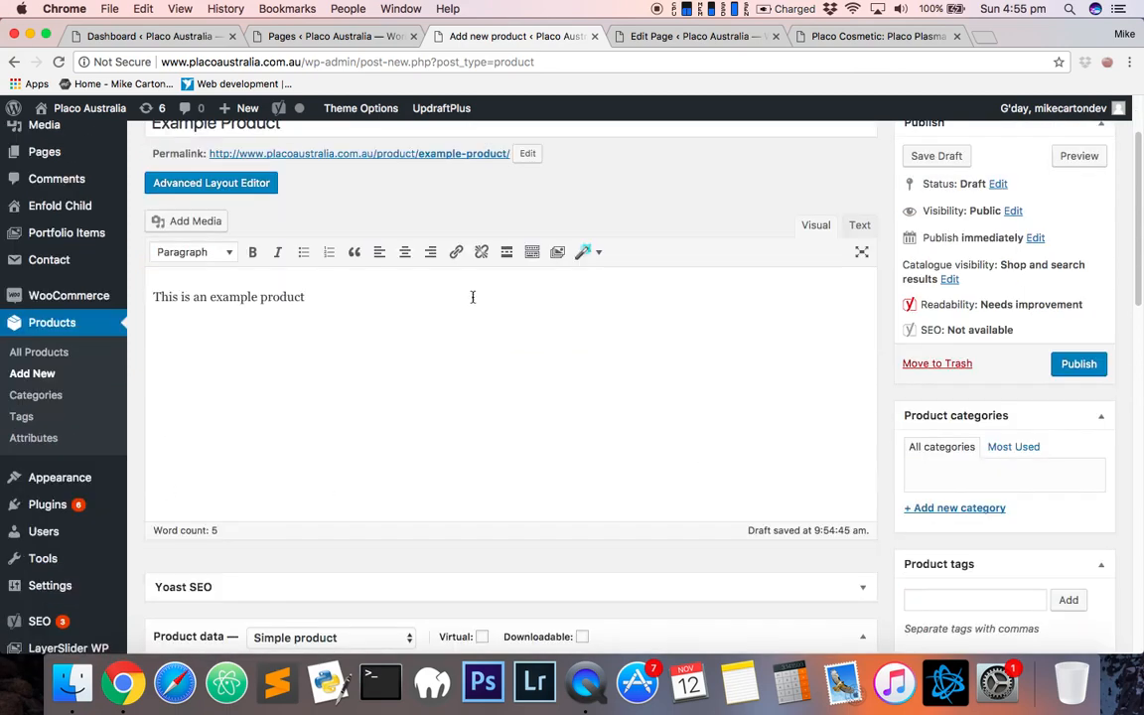
pyautogui.scroll(-5, 371, 284)
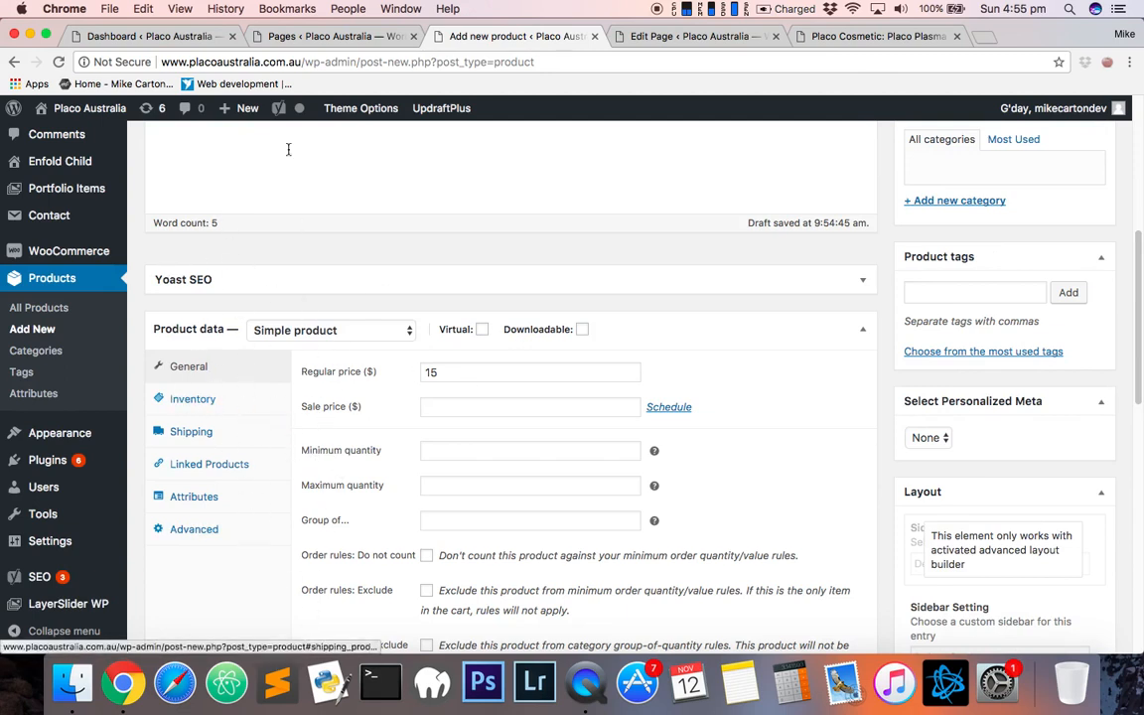
pyautogui.scroll(-10, 873, 496)
pyautogui.scroll(-3, 887, 508)
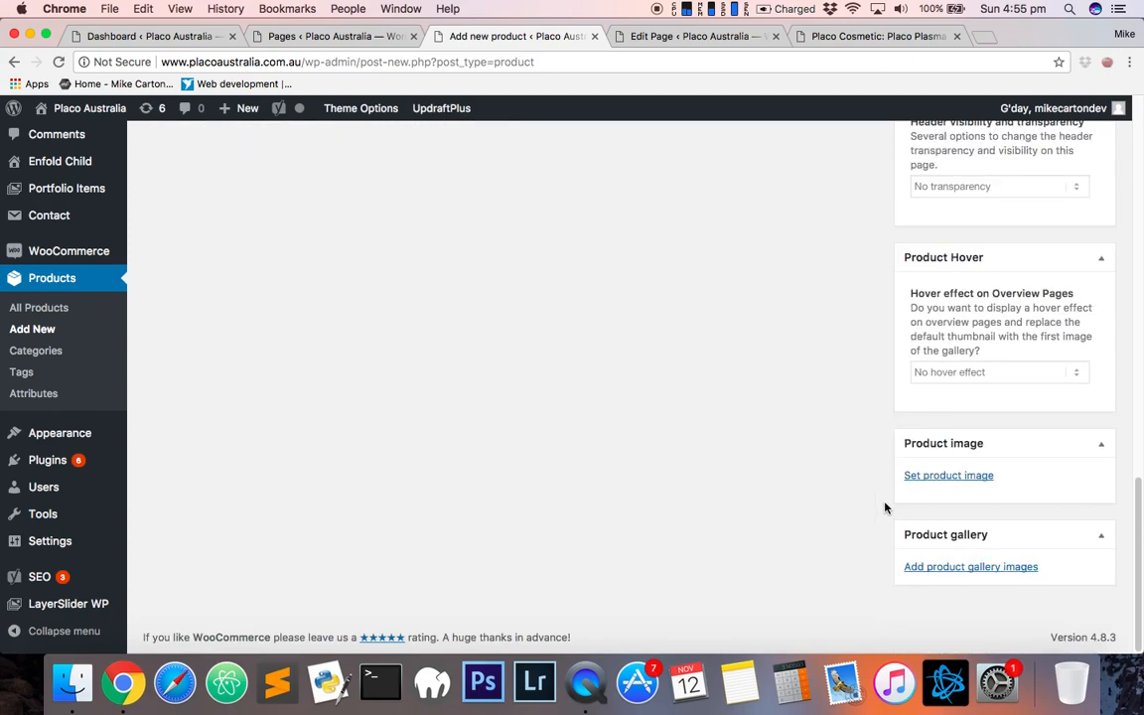
pyautogui.click(953, 474)
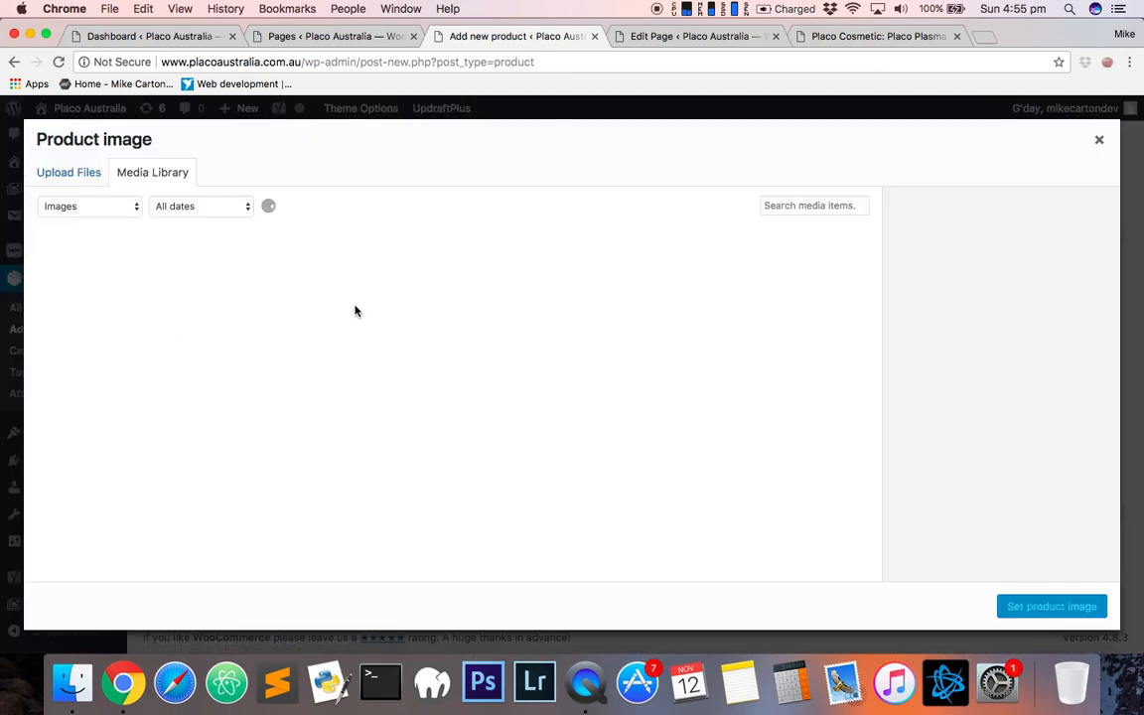
pyautogui.click(1099, 151)
pyautogui.scroll(5, 616, 521)
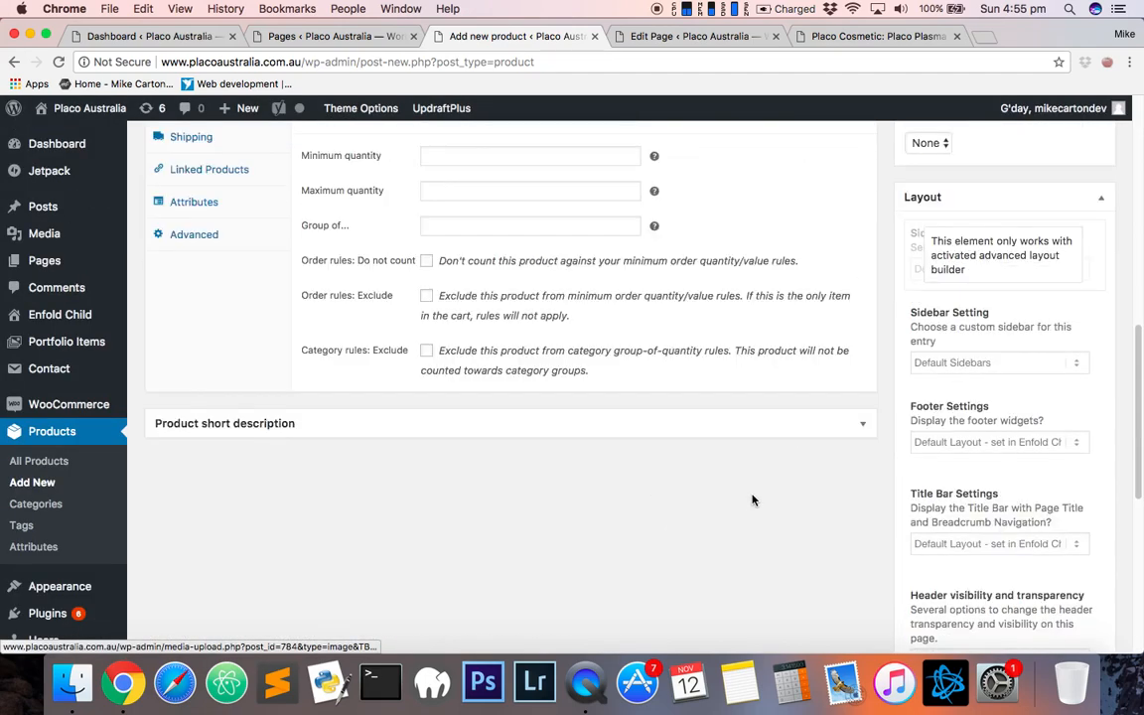
pyautogui.scroll(10, 752, 500)
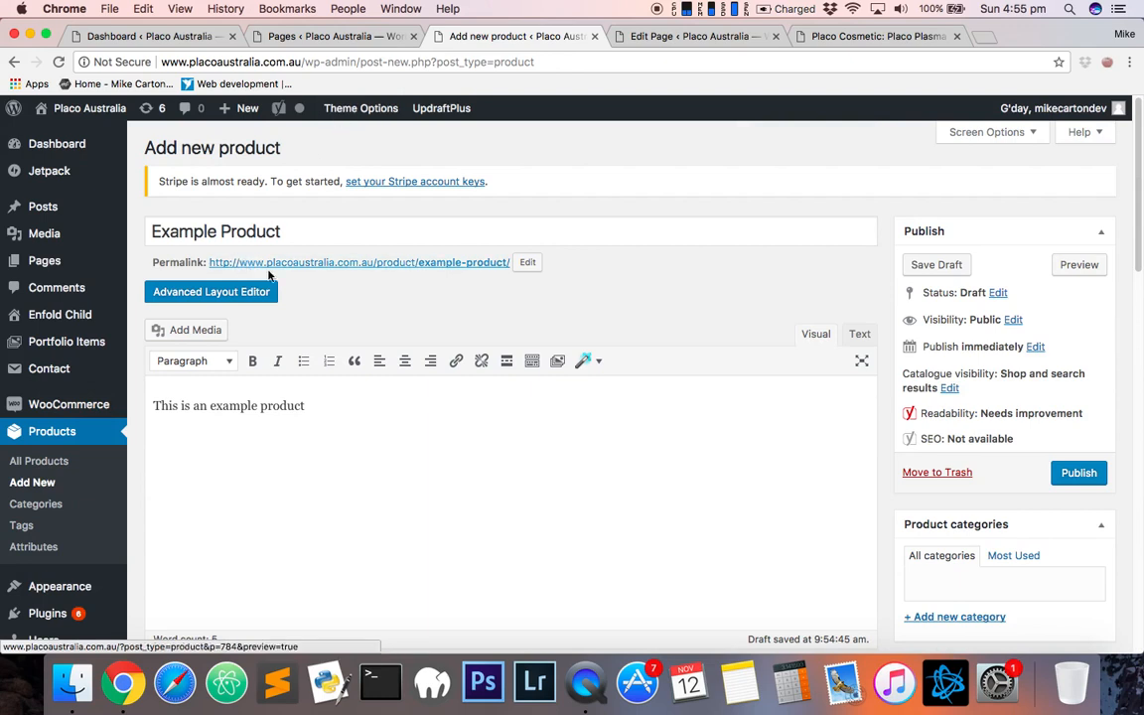
# - Leave the product editor and open the Checkout tab of the WooCommerce settings
pyautogui.moveTo(50, 412)
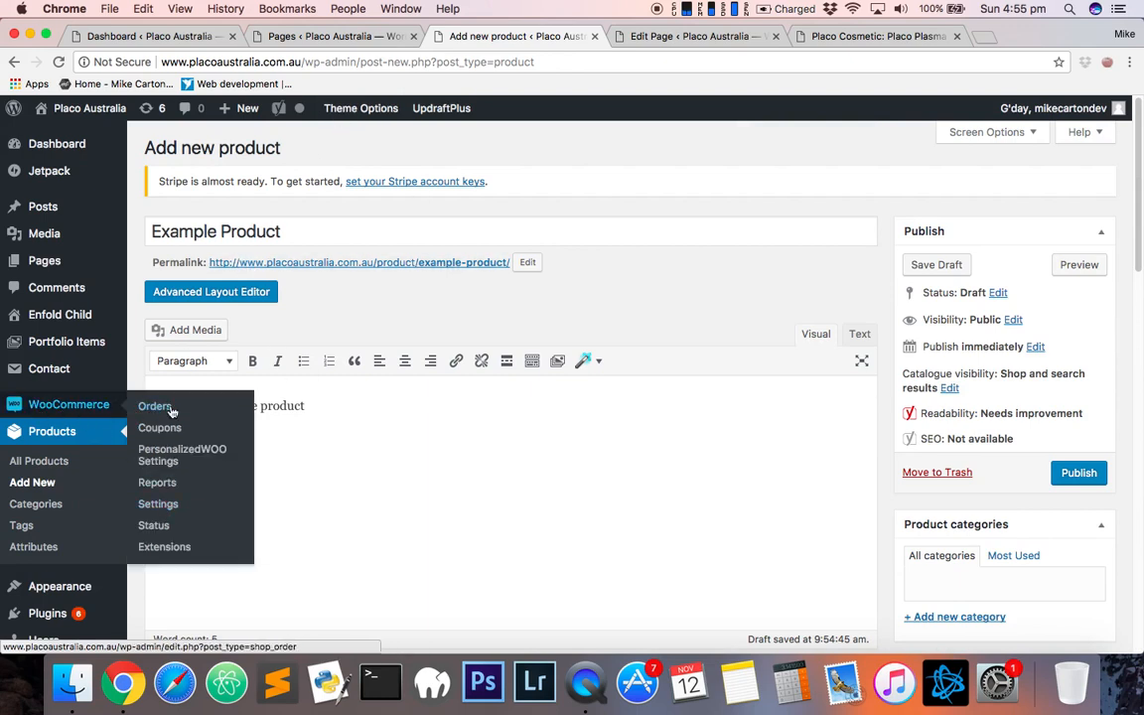
pyautogui.click(165, 509)
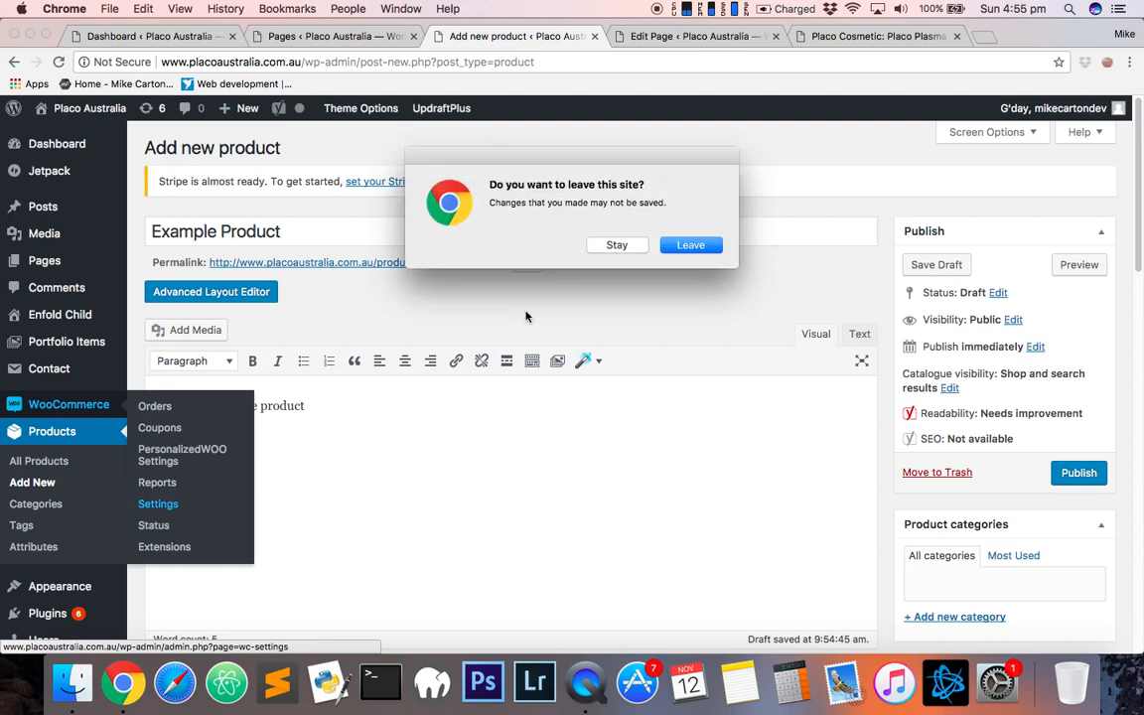
pyautogui.click(693, 245)
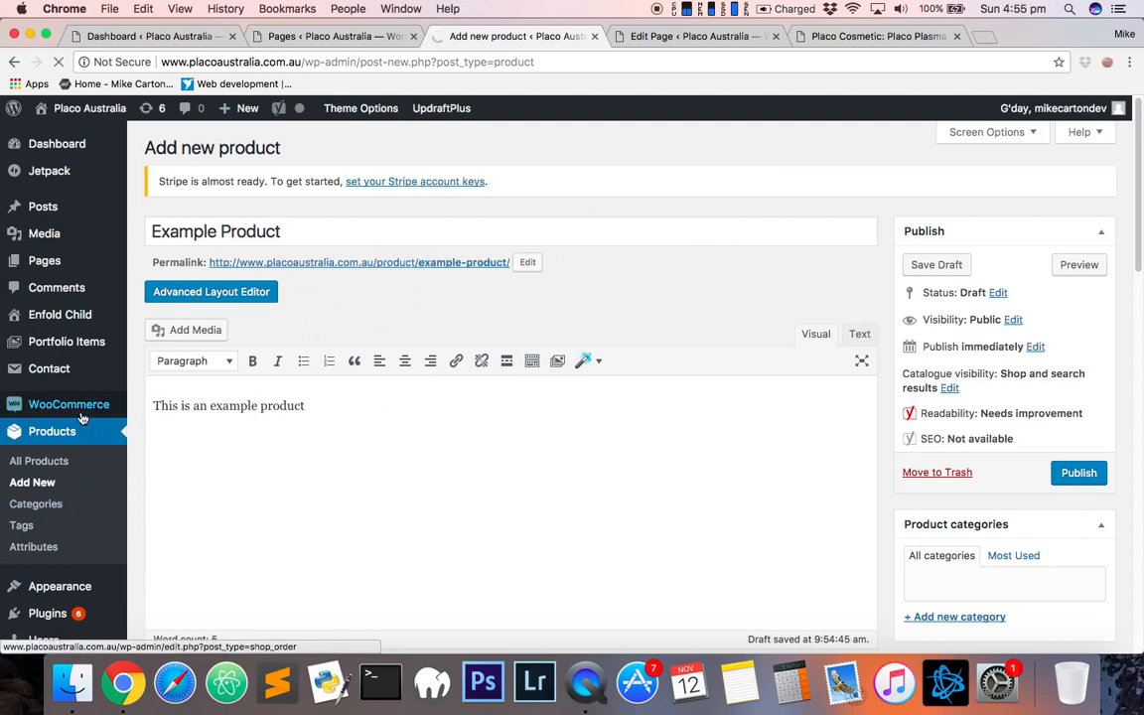
pyautogui.click(19, 403)
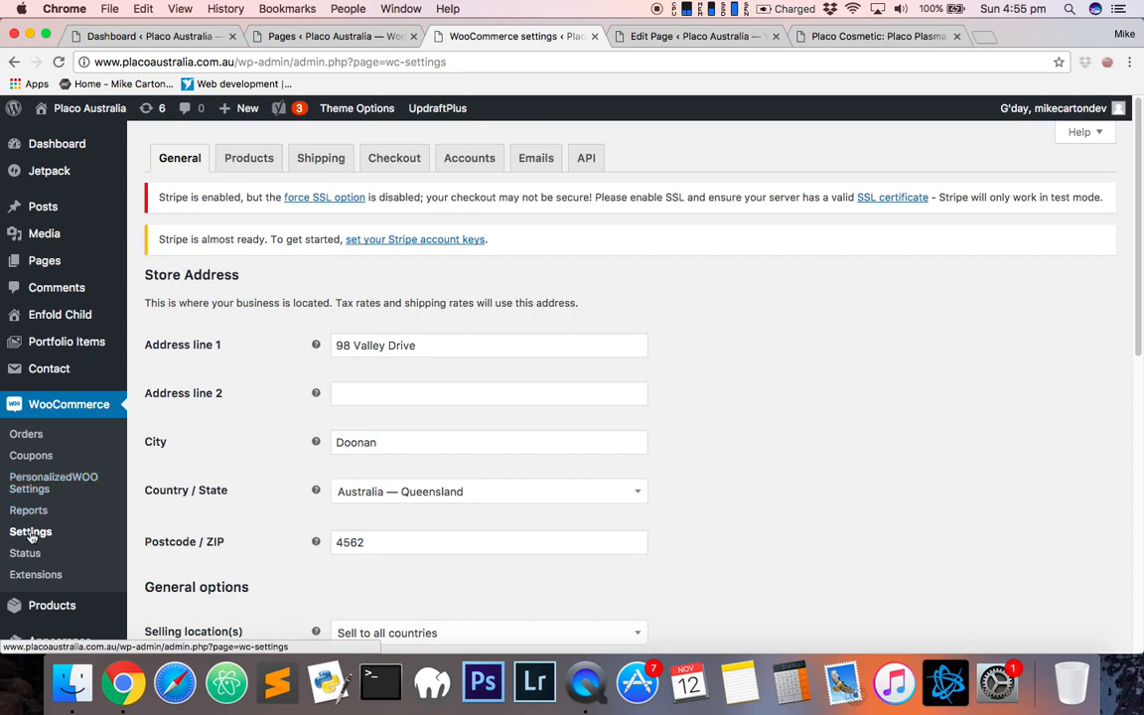
pyautogui.click(395, 160)
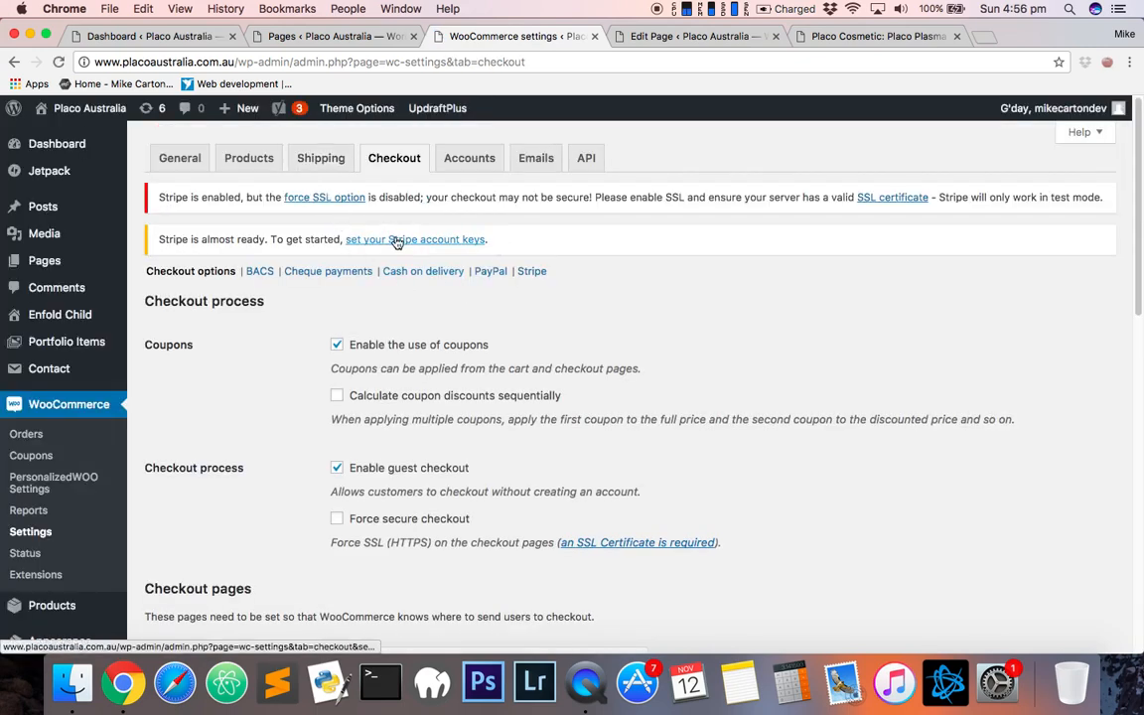
# - Open the Stripe payment gateway settings and examine its test key fields
pyautogui.scroll(-1, 473, 401)
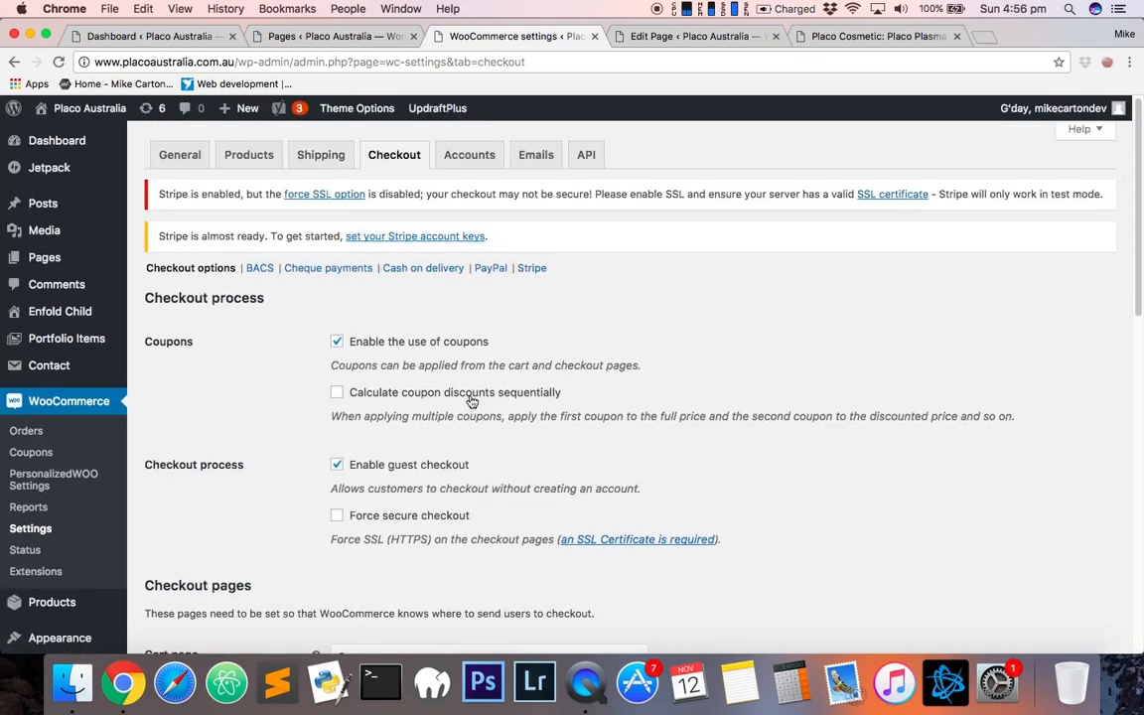
pyautogui.click(526, 272)
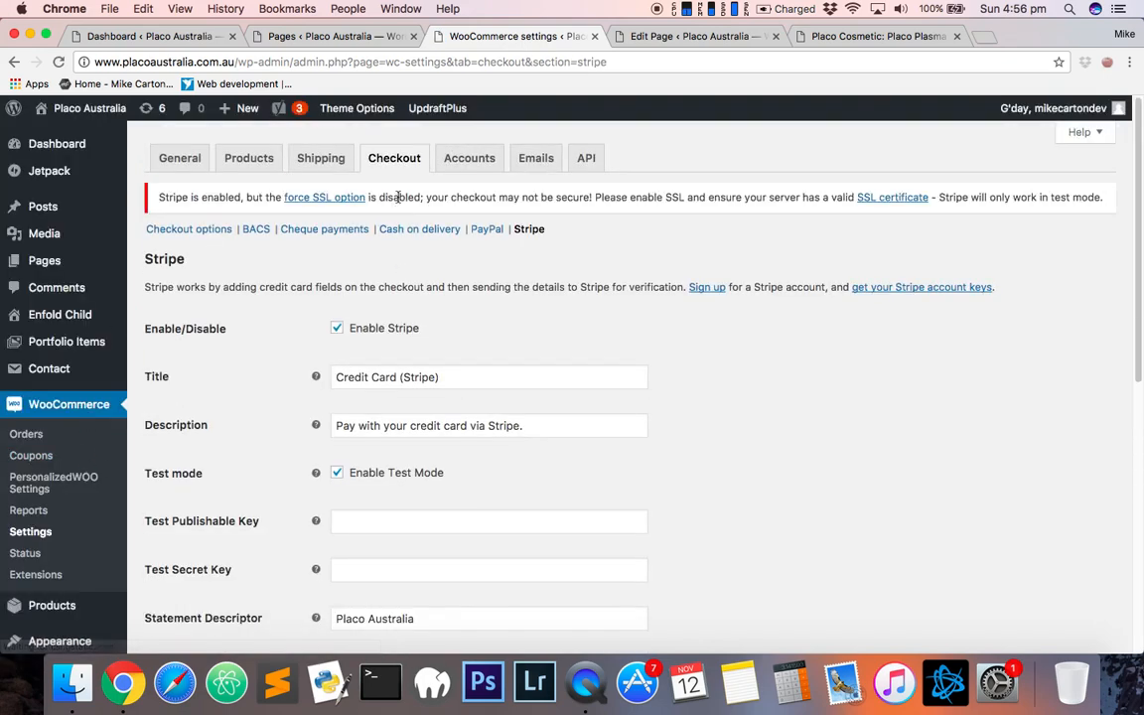
pyautogui.scroll(-5, 651, 377)
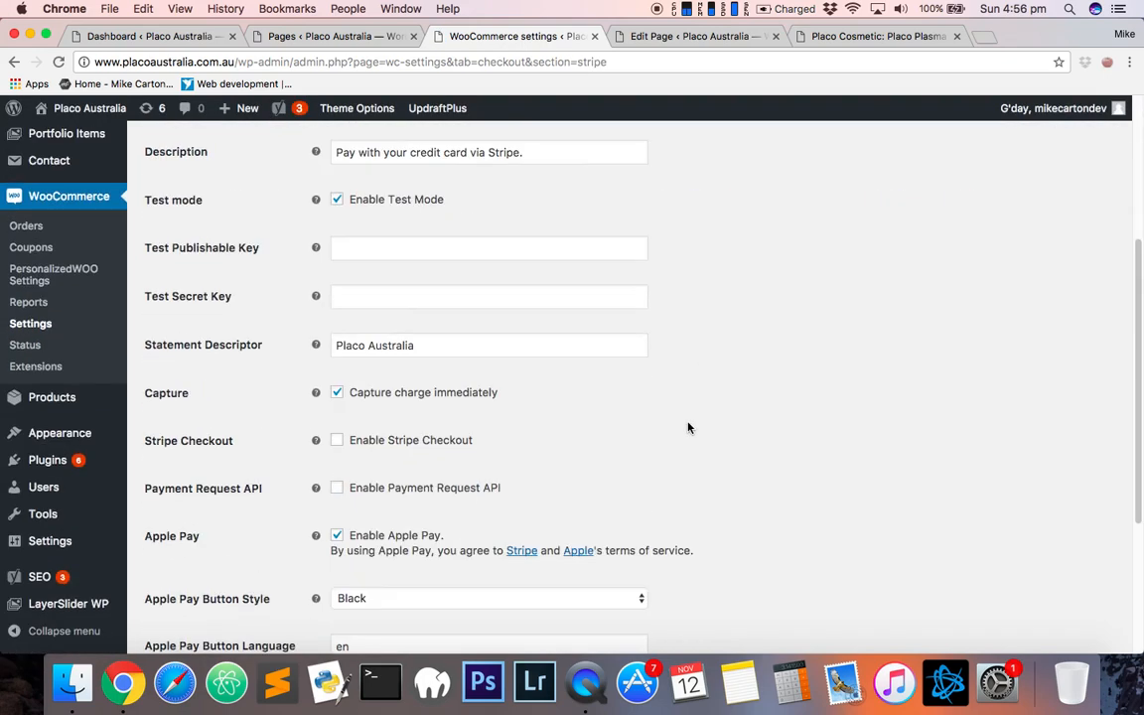
pyautogui.scroll(2, 688, 426)
pyautogui.scroll(-2, 338, 378)
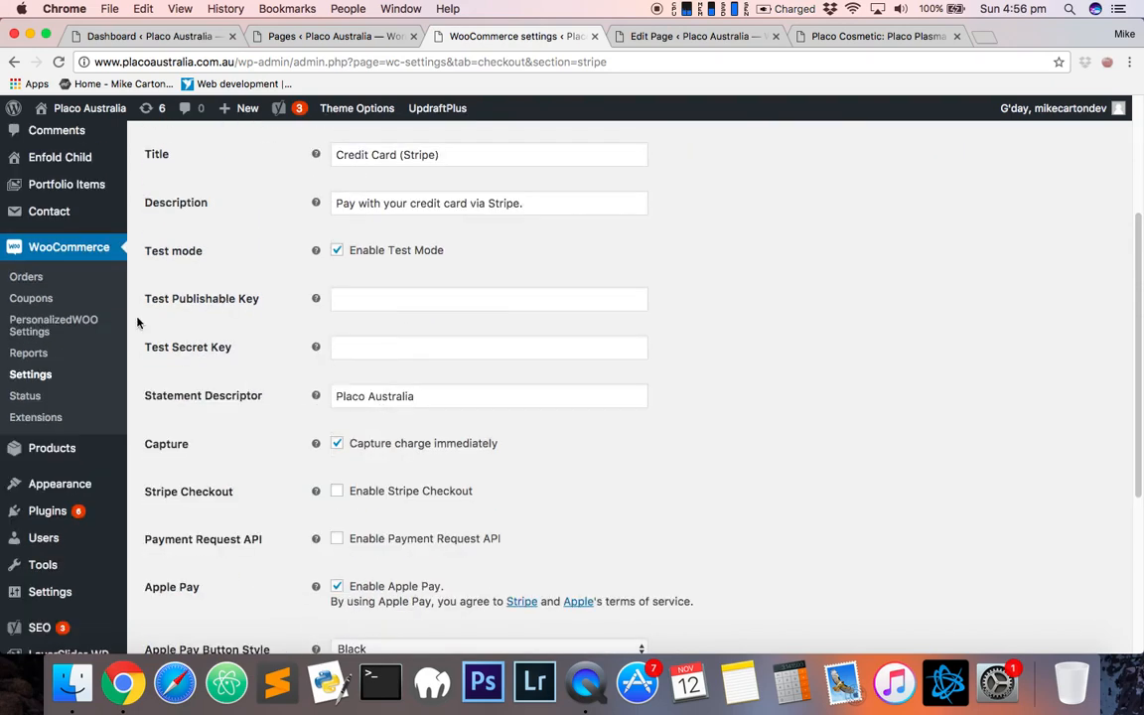
pyautogui.click(405, 308)
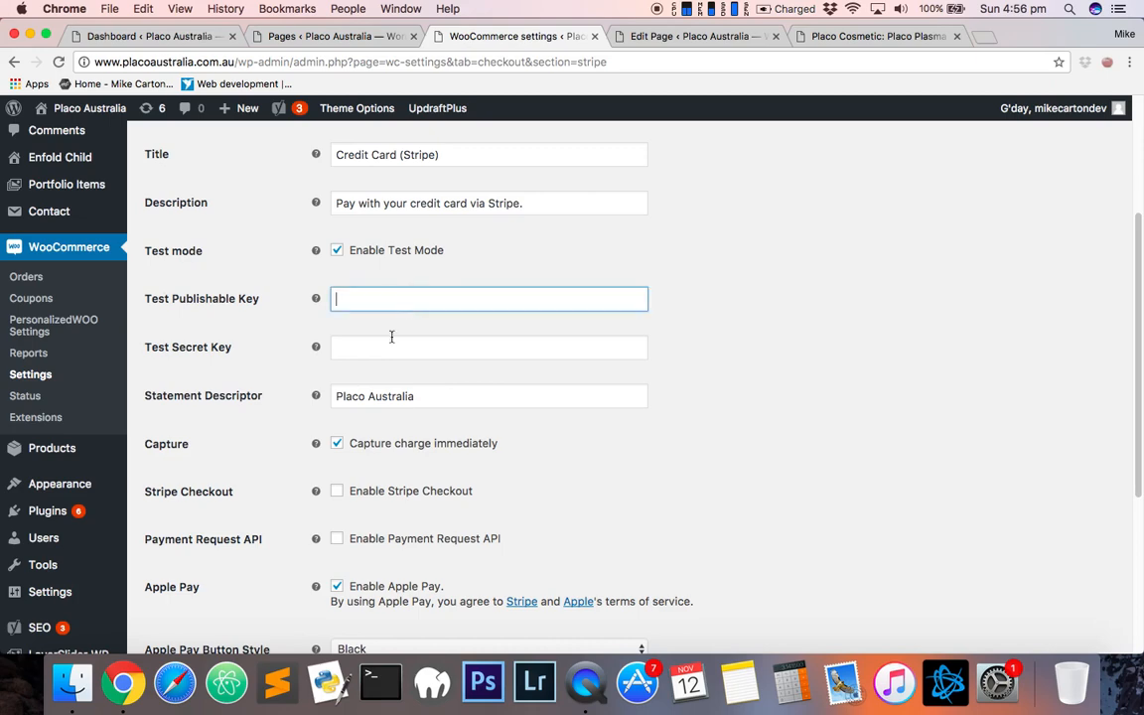
pyautogui.press('Tab')
pyautogui.scroll(-5, 549, 393)
pyautogui.scroll(-2, 425, 444)
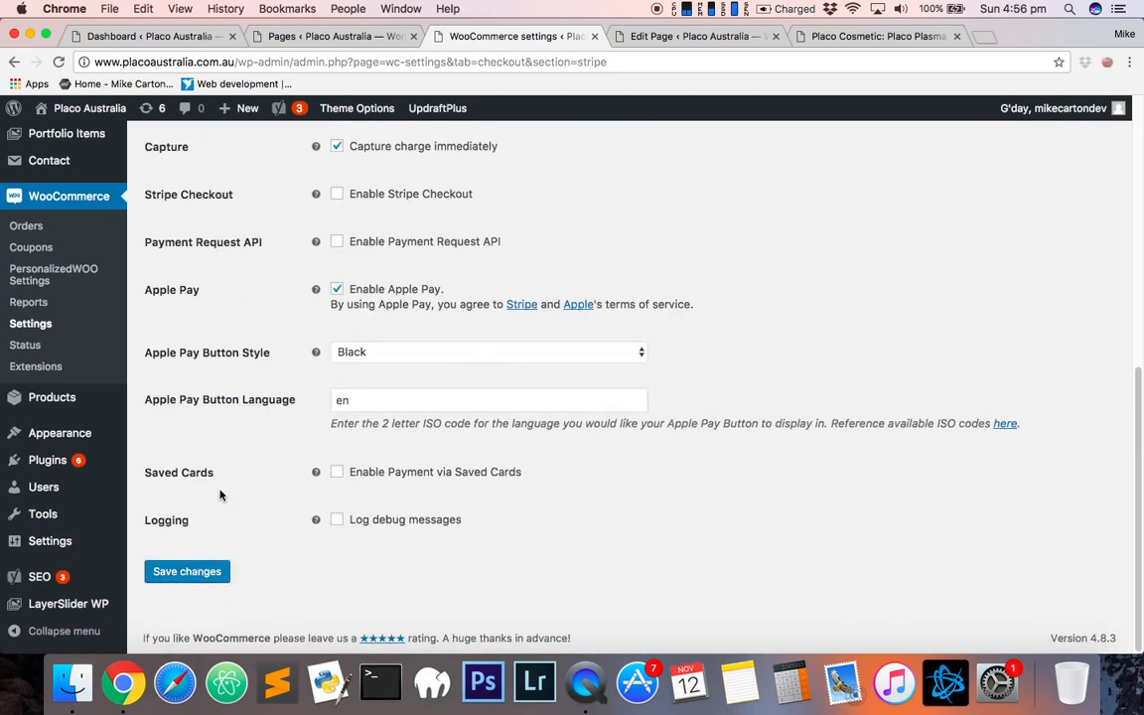
pyautogui.scroll(12, 397, 417)
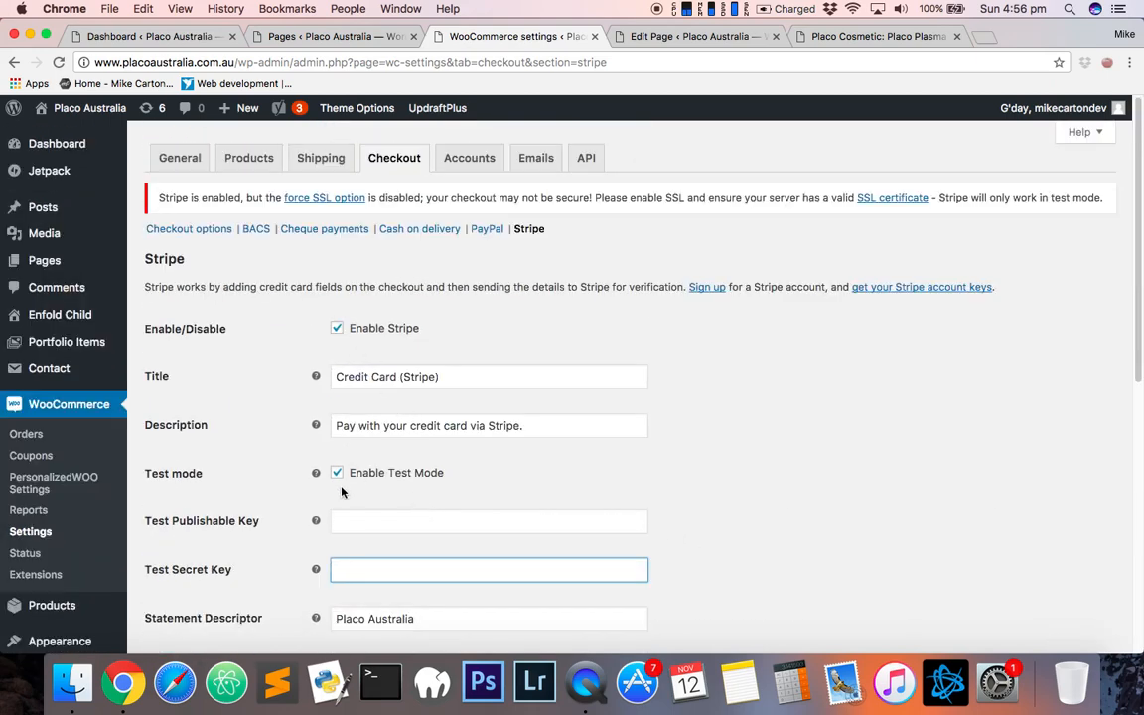
# - Turn off Stripe test mode and inspect the live publishable and secret key fields
pyautogui.click(337, 474)
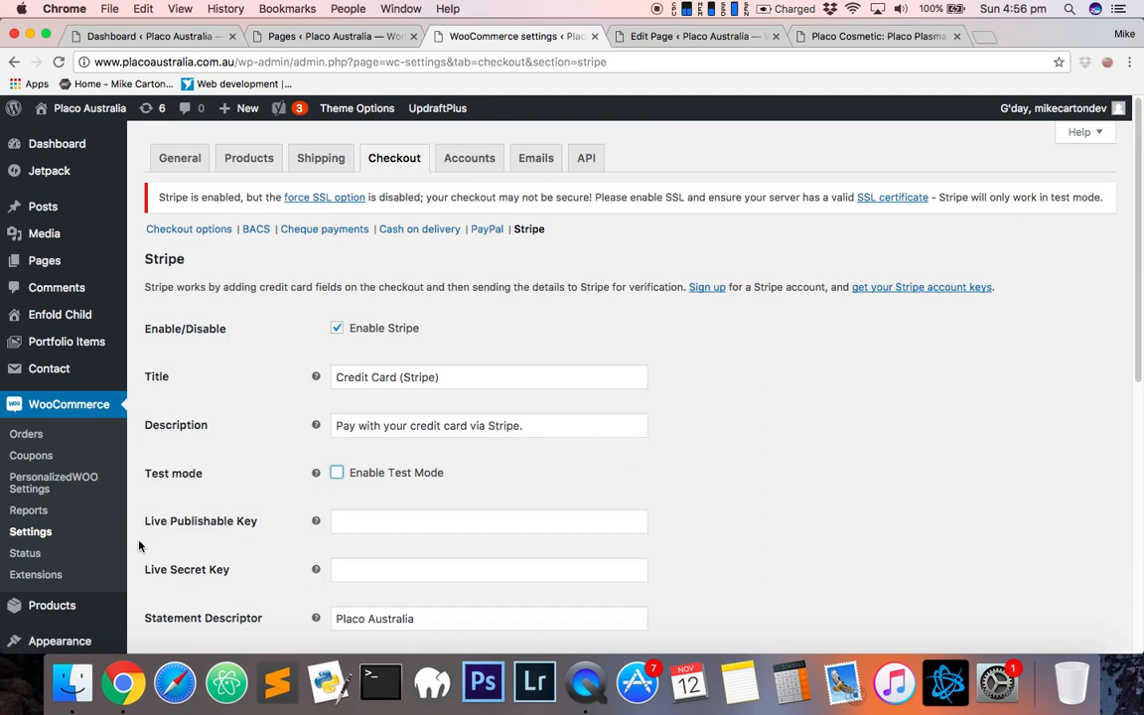
pyautogui.click(338, 474)
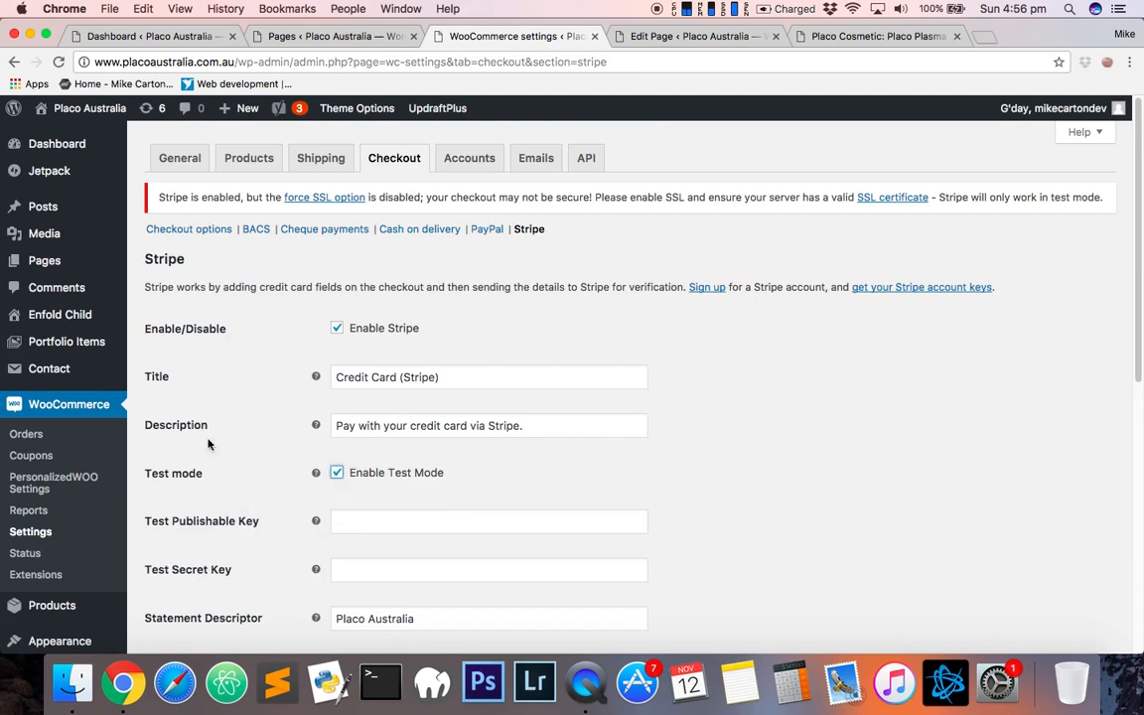
pyautogui.click(350, 524)
pyautogui.click(353, 574)
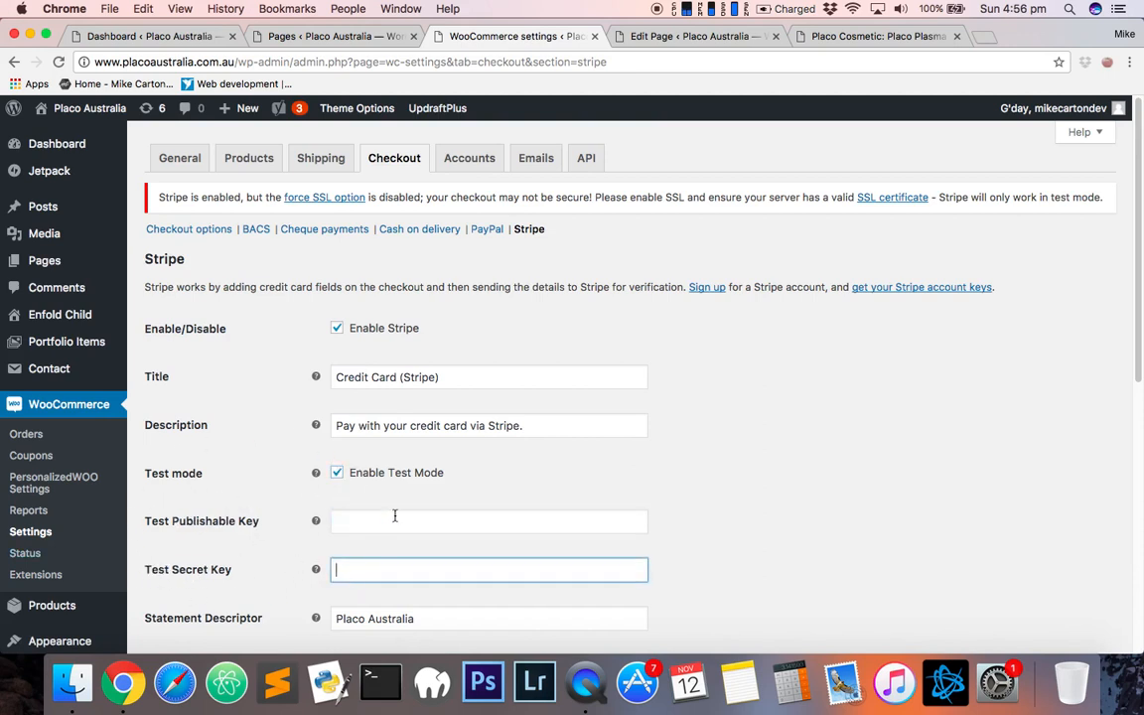
pyautogui.click(394, 519)
pyautogui.click(337, 473)
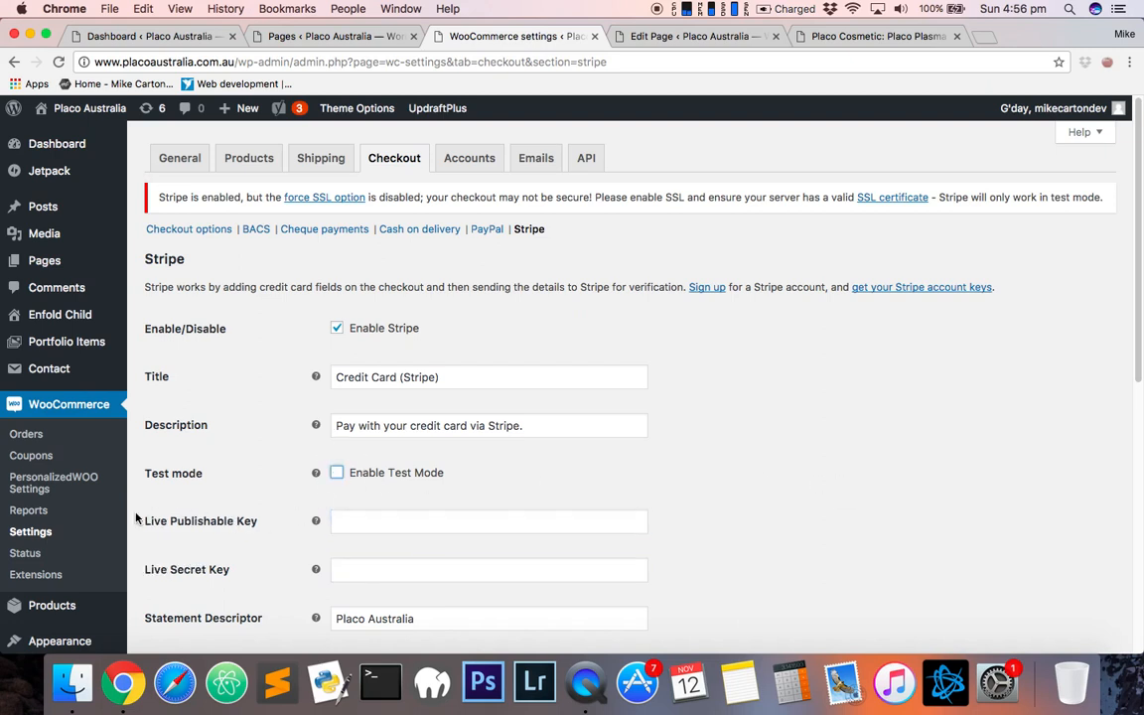
pyautogui.moveTo(150, 521); pyautogui.dragTo(342, 522)
pyautogui.click(449, 528)
pyautogui.click(395, 575)
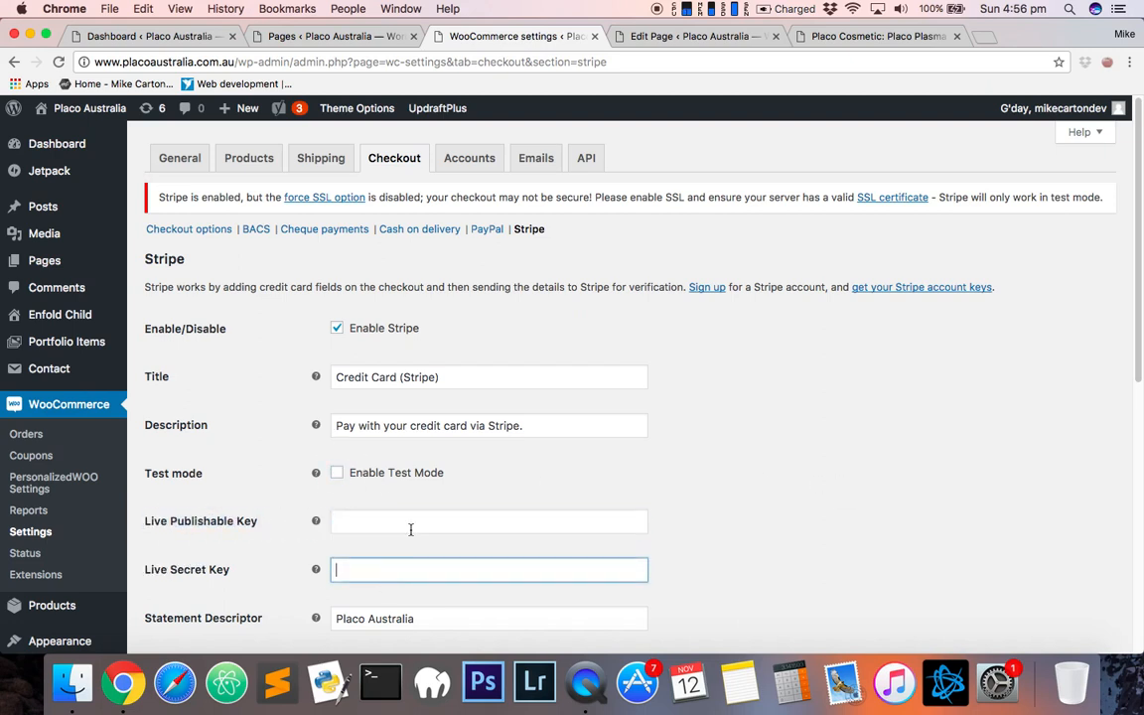
pyautogui.click(413, 526)
pyautogui.scroll(-10, 735, 532)
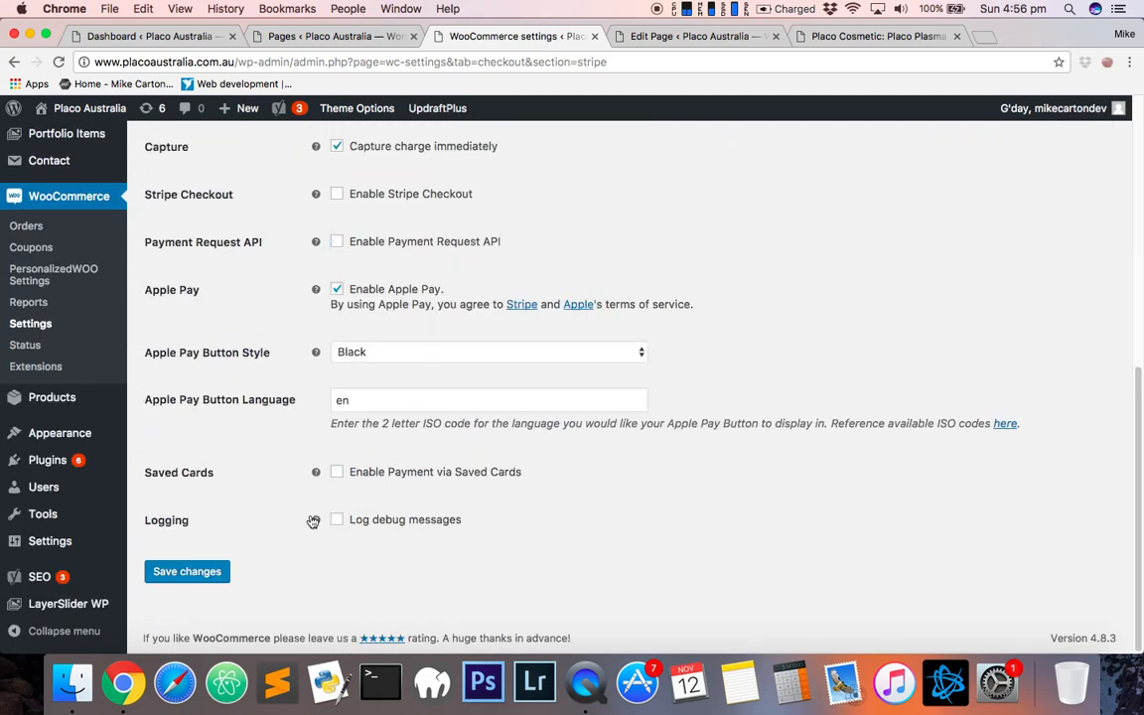
pyautogui.scroll(10, 738, 354)
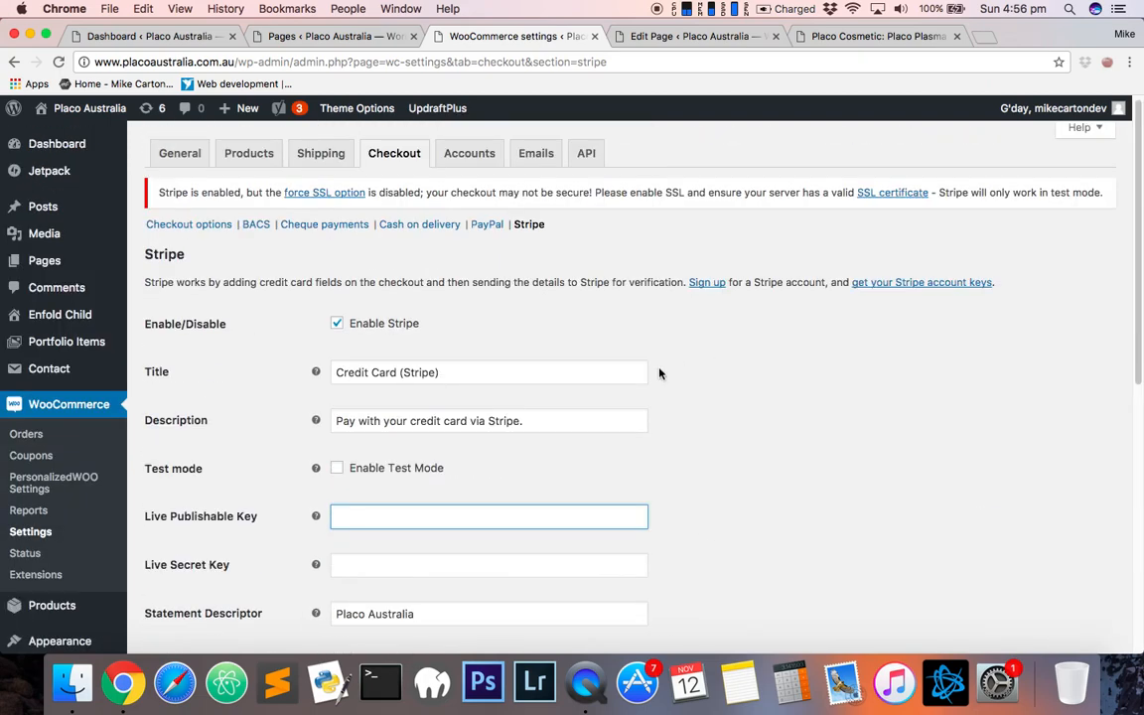
# - Open the PayPal gateway settings, check the receiver email and PayPal Standard options, and save the changes
pyautogui.click(485, 232)
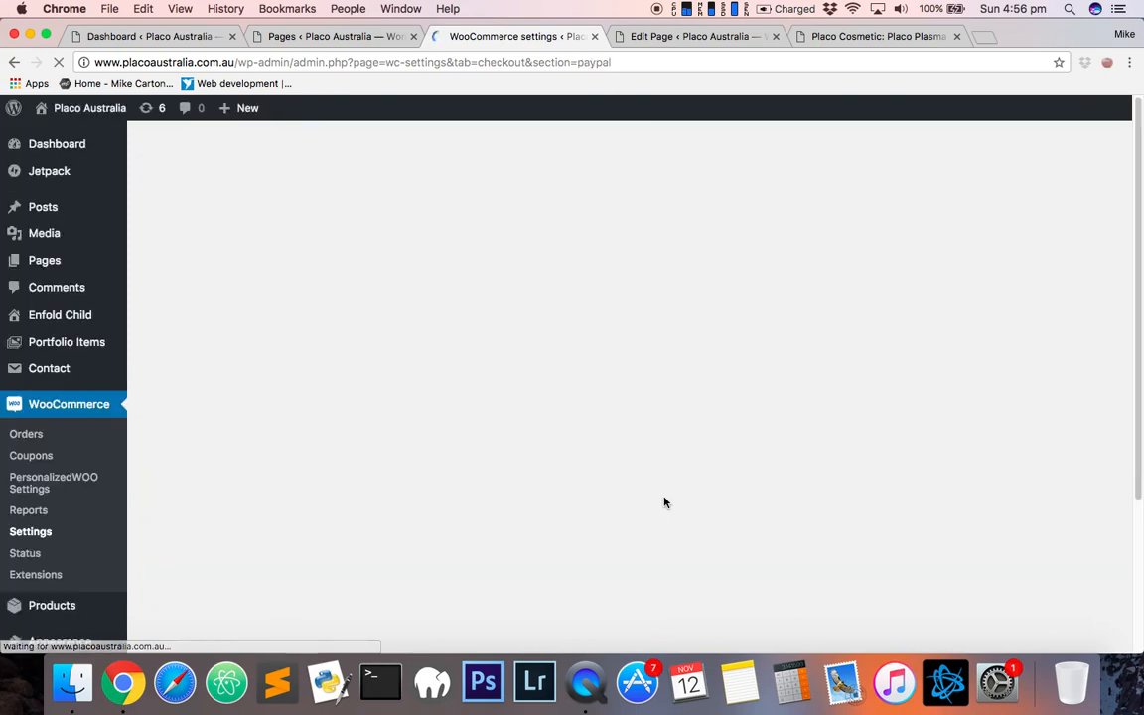
pyautogui.scroll(-3, 596, 506)
pyautogui.scroll(-5, 320, 511)
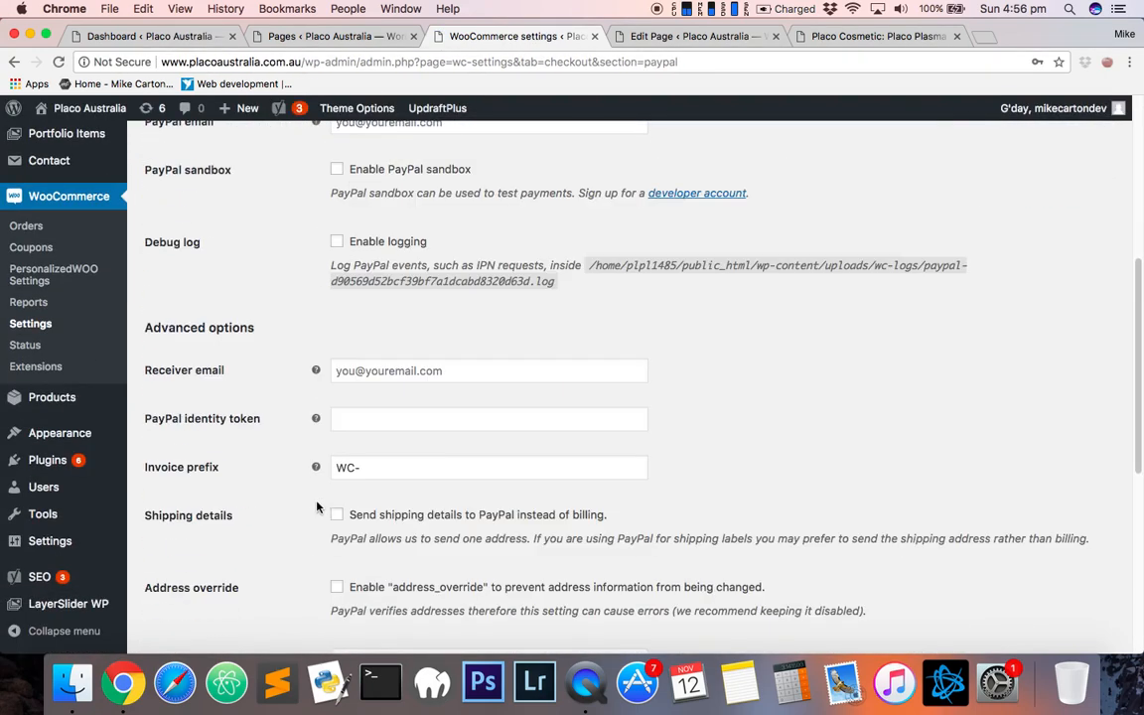
pyautogui.click(475, 370)
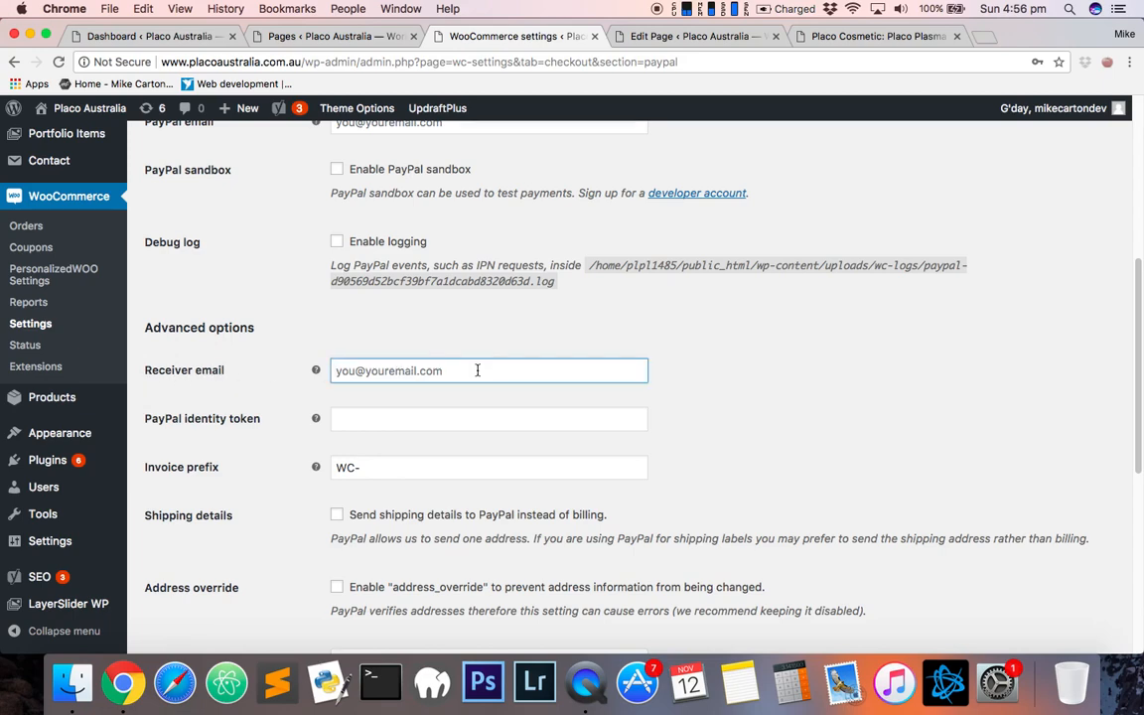
pyautogui.scroll(5, 478, 371)
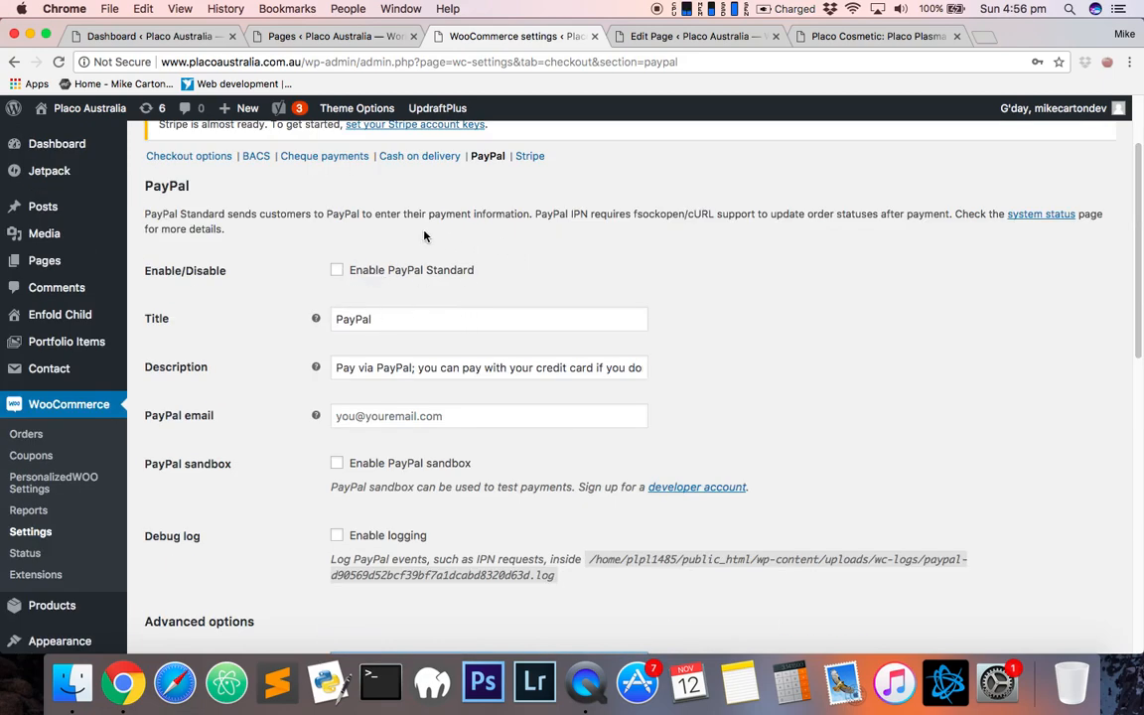
pyautogui.click(355, 272)
pyautogui.scroll(-10, 662, 477)
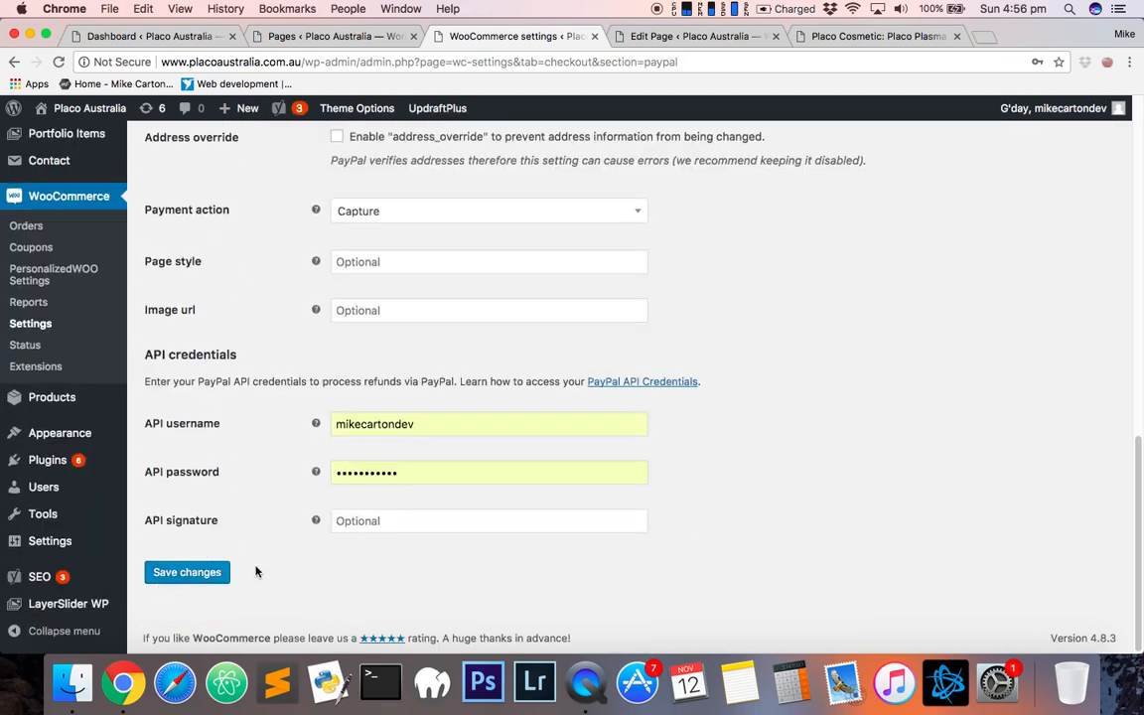
pyautogui.click(198, 572)
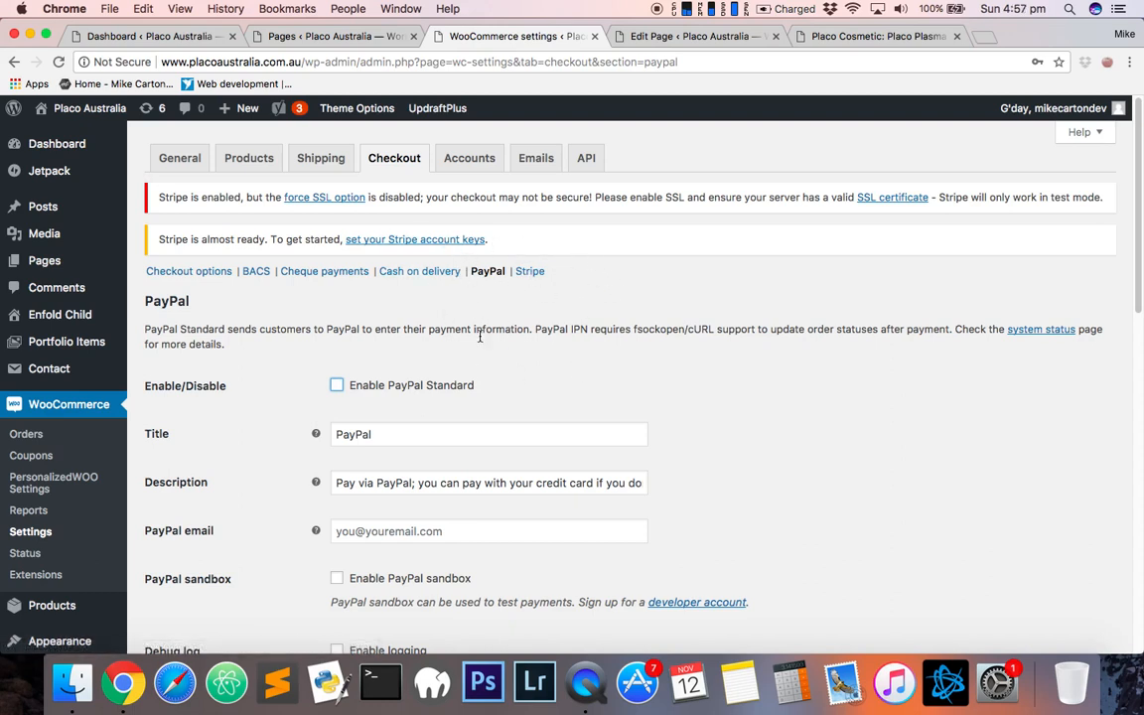
# - Review the PayPal gateway settings page
pyautogui.scroll(-3, 369, 420)
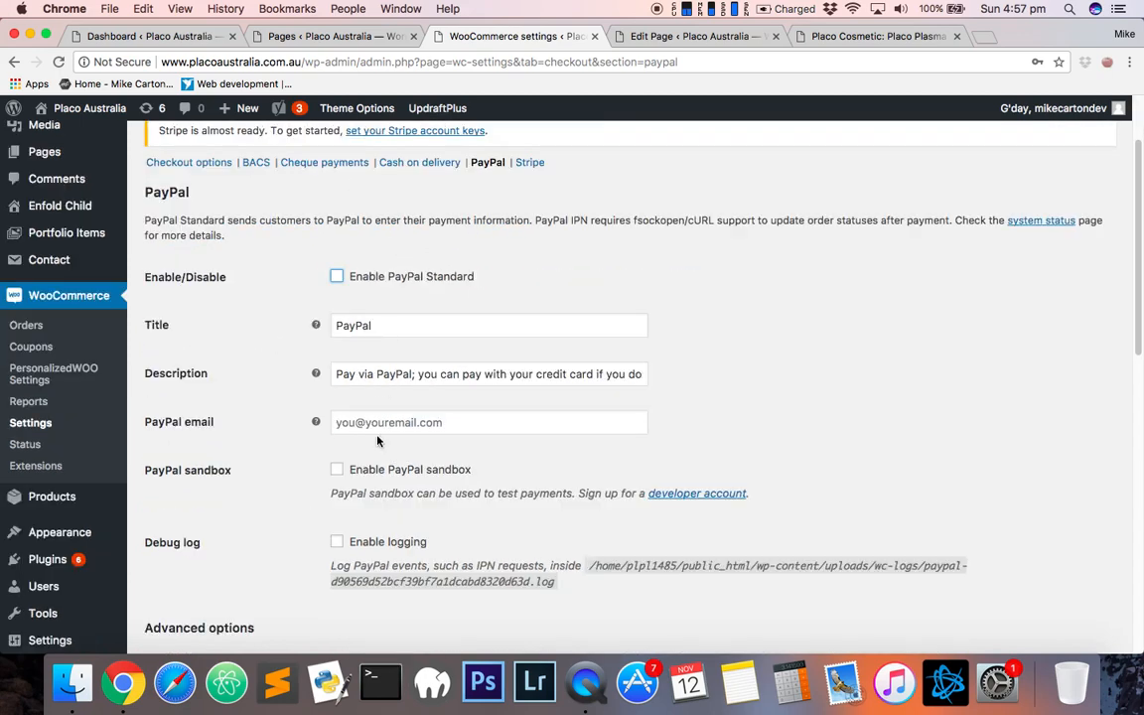
pyautogui.scroll(3, 366, 285)
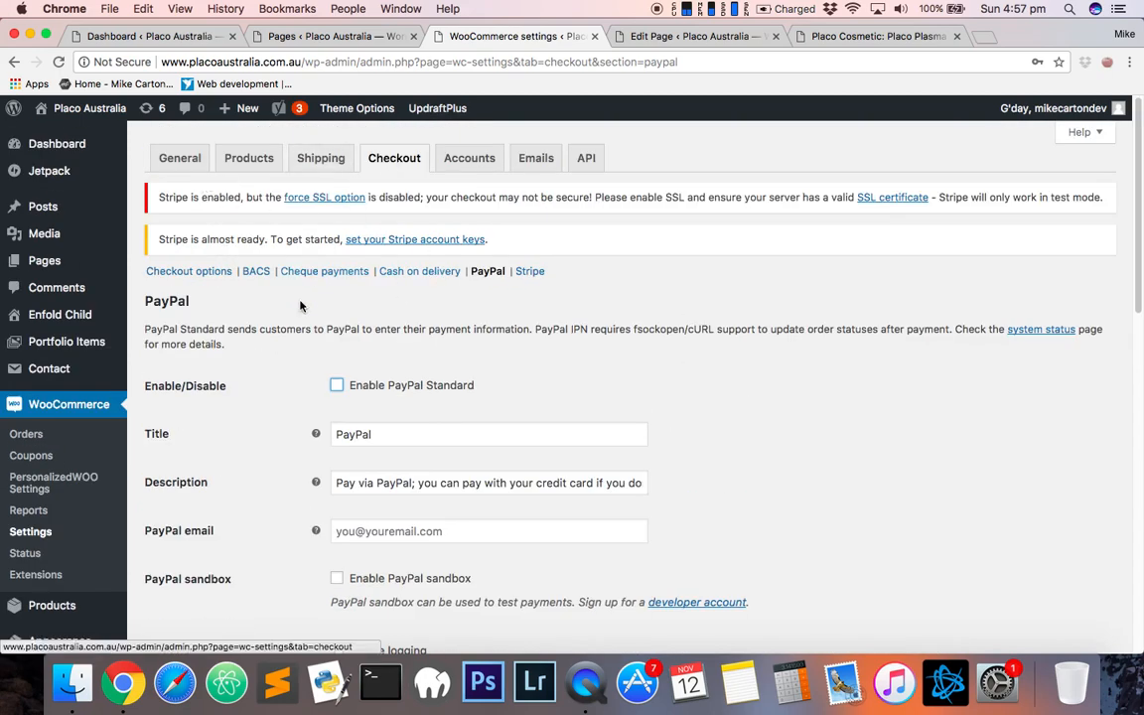
pyautogui.scroll(-3, 216, 430)
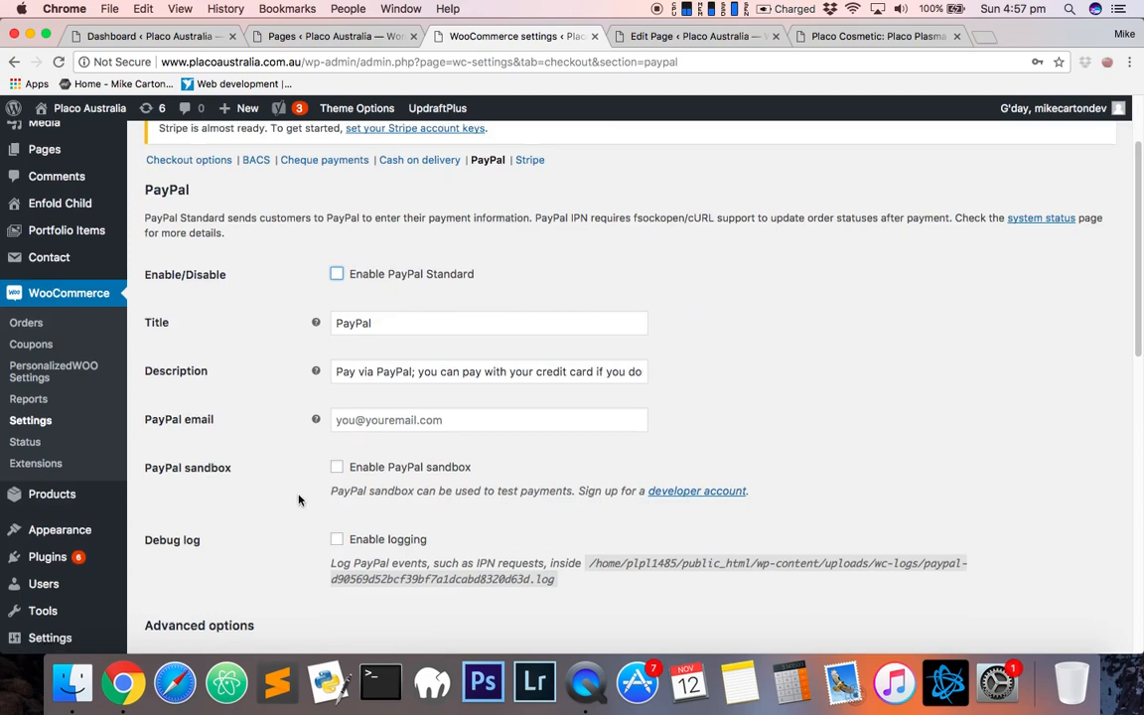
pyautogui.scroll(-20, 217, 430)
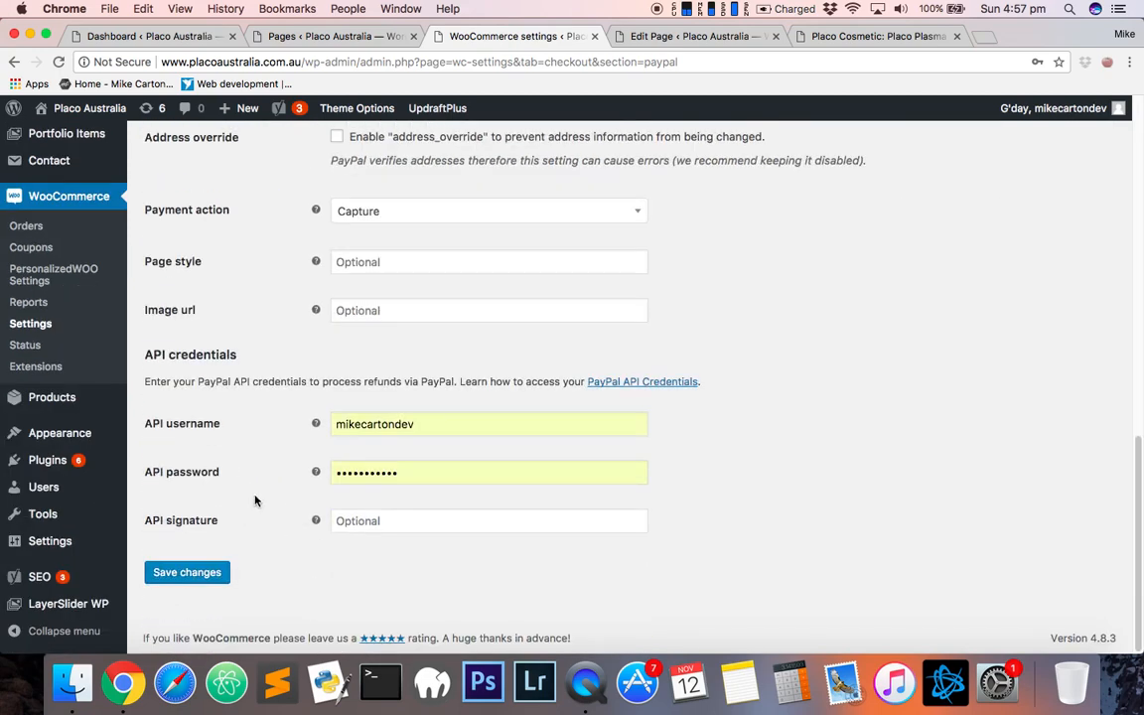
pyautogui.scroll(20, 254, 501)
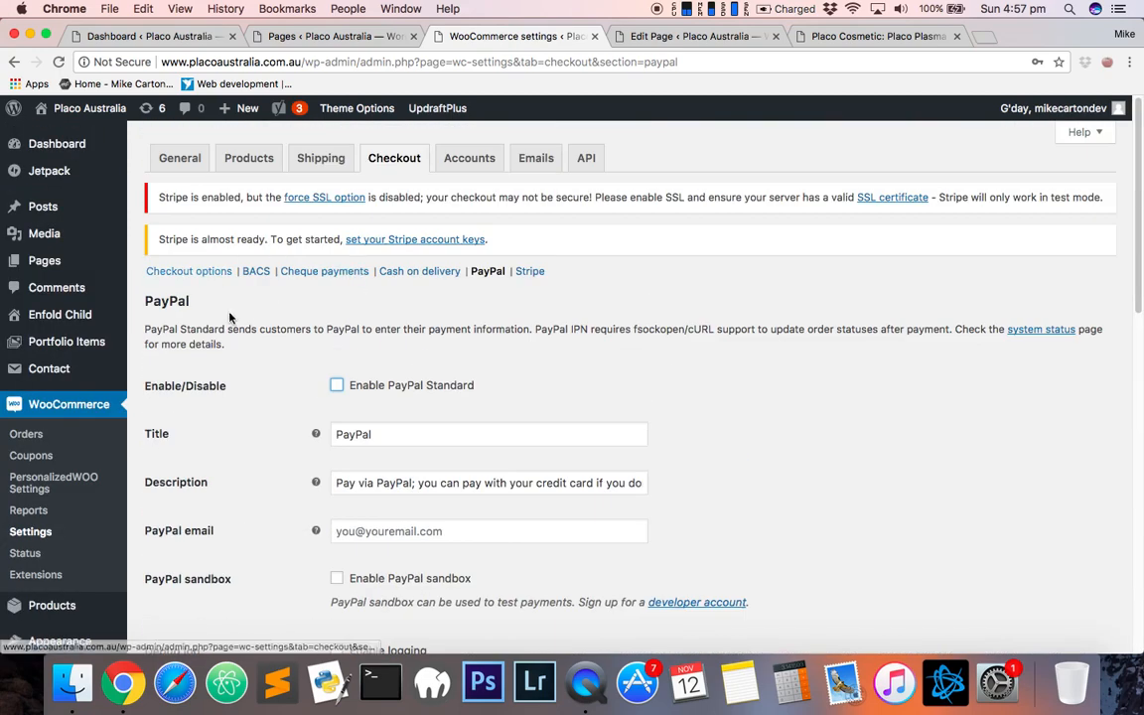
pyautogui.scroll(-8, 254, 225)
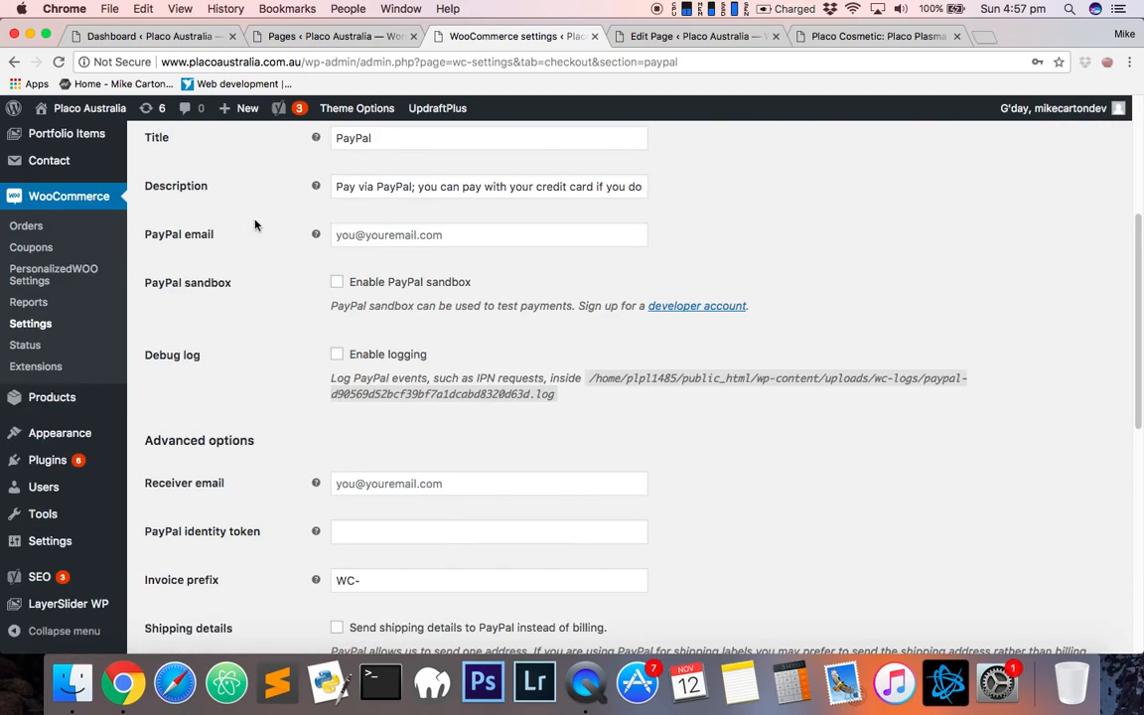
pyautogui.scroll(-7, 254, 536)
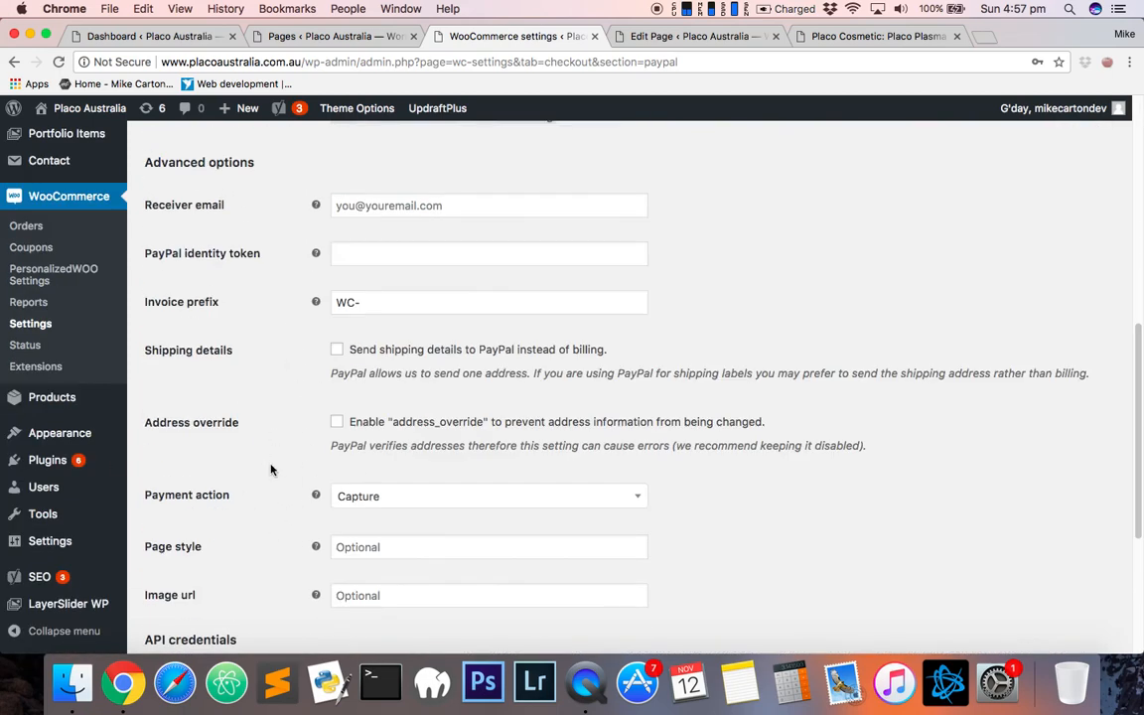
pyautogui.scroll(18, 271, 469)
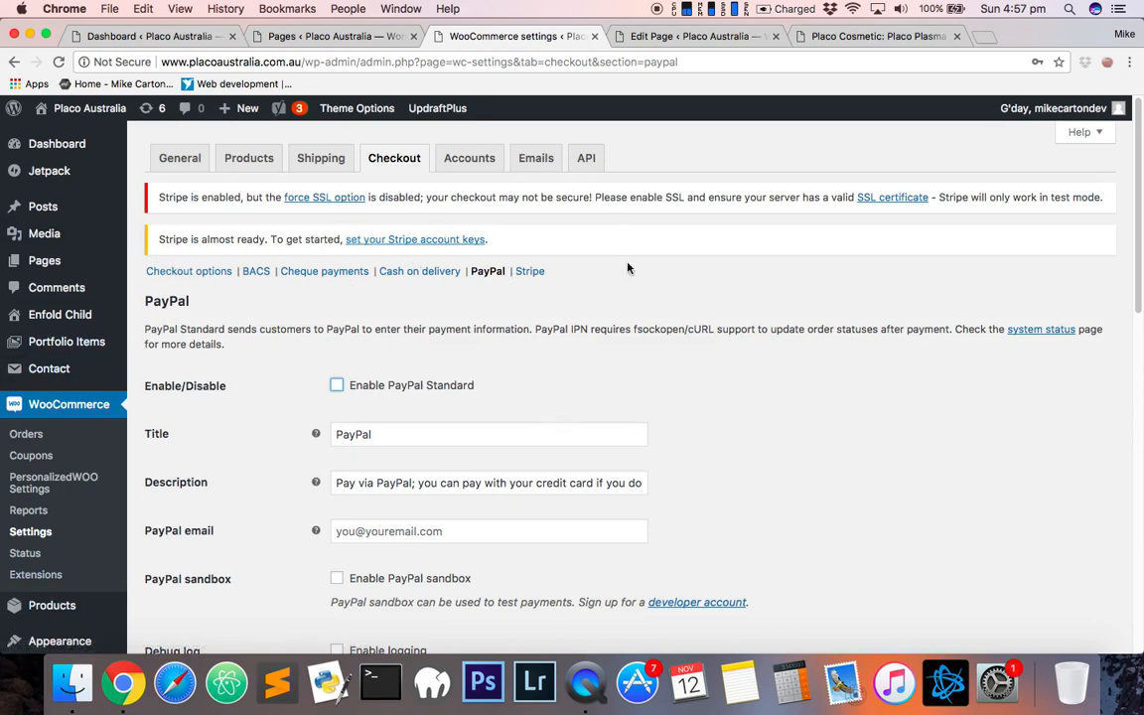
# - Switch to the Home page editor and view the Layout Elements in the Avia Layout Builder
pyautogui.click(674, 36)
pyautogui.scroll(-3, 417, 437)
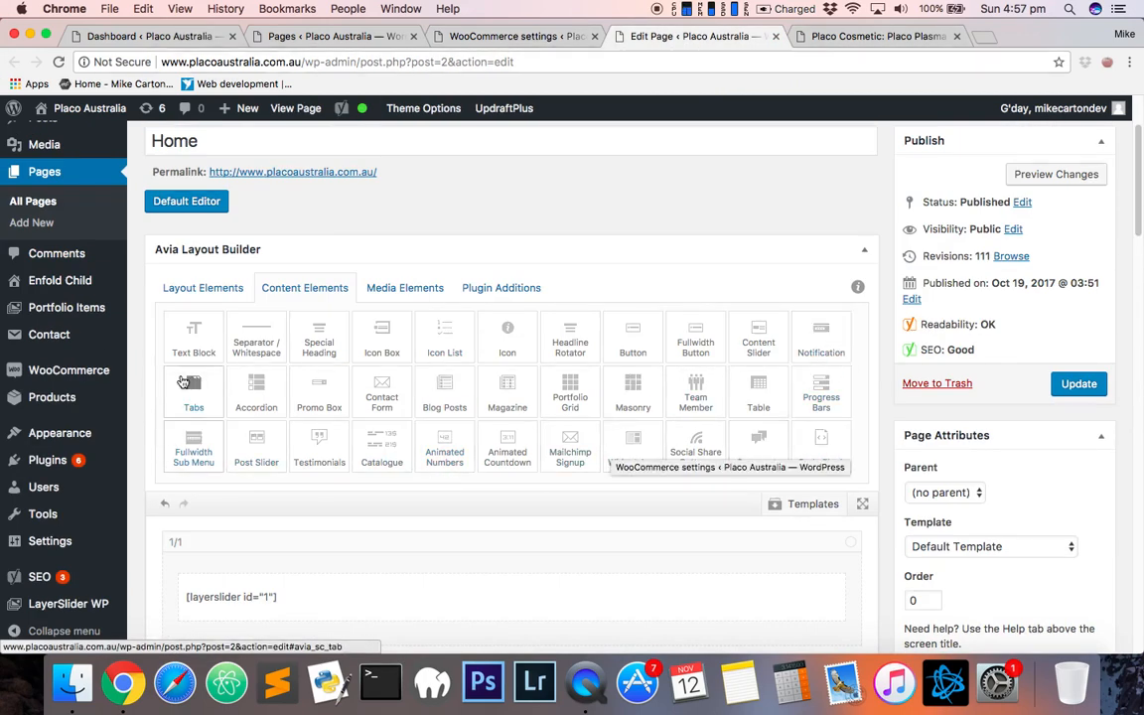
pyautogui.click(187, 287)
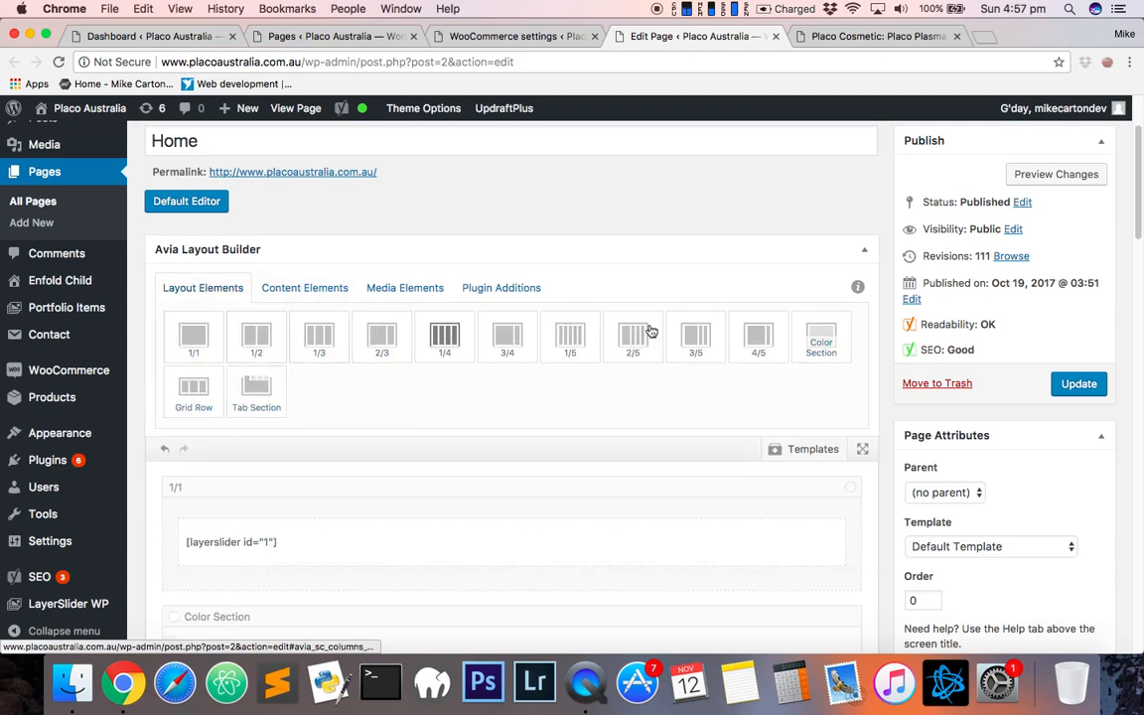
pyautogui.scroll(-3, 845, 542)
pyautogui.scroll(5, 326, 434)
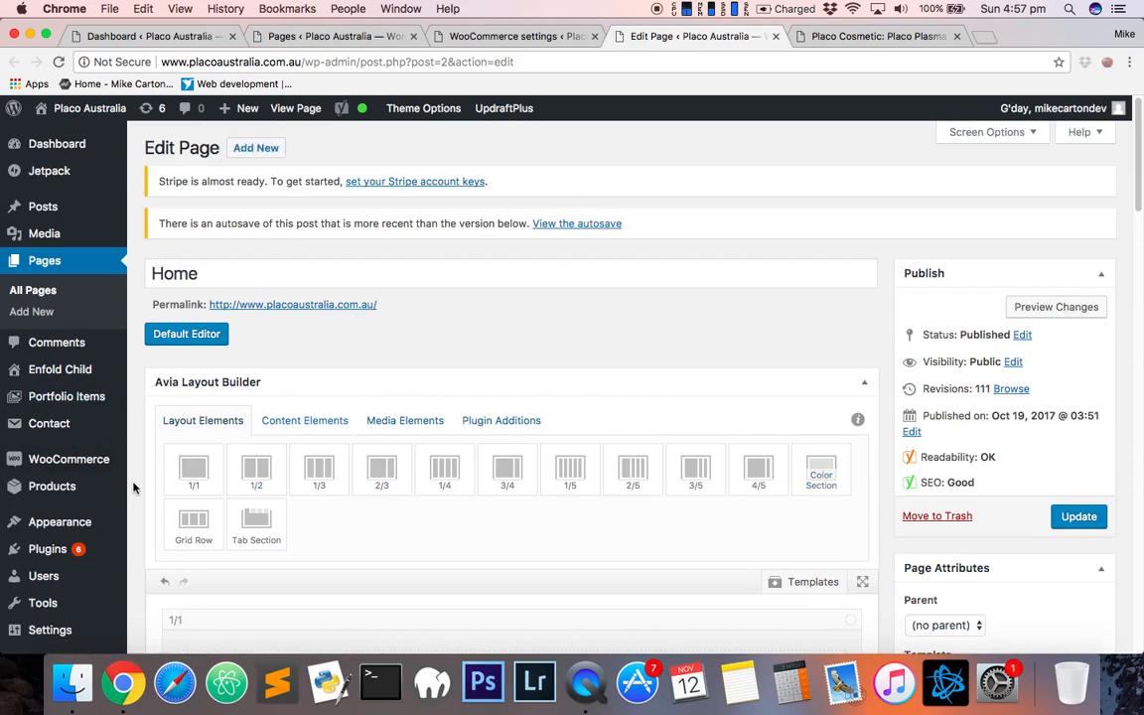
pyautogui.scroll(-2, 133, 487)
pyautogui.scroll(2, 288, 250)
pyautogui.scroll(-5, 77, 321)
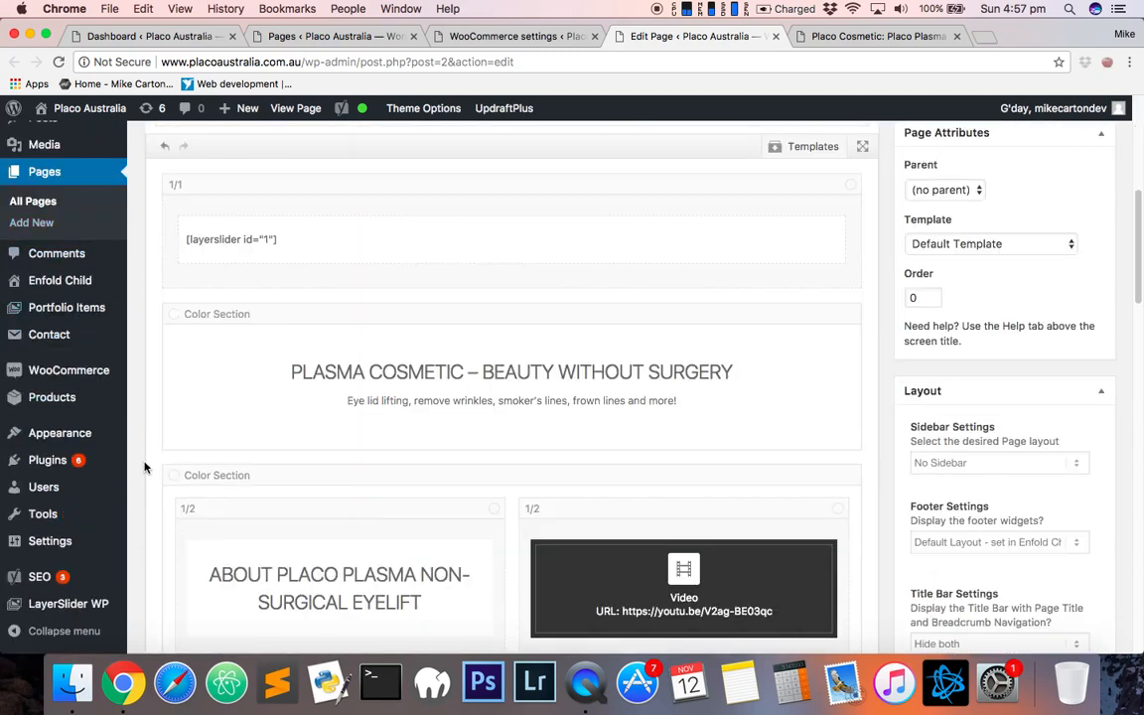
# - Open the Users section, leaving the Home page editor without saving
pyautogui.moveTo(37, 129)
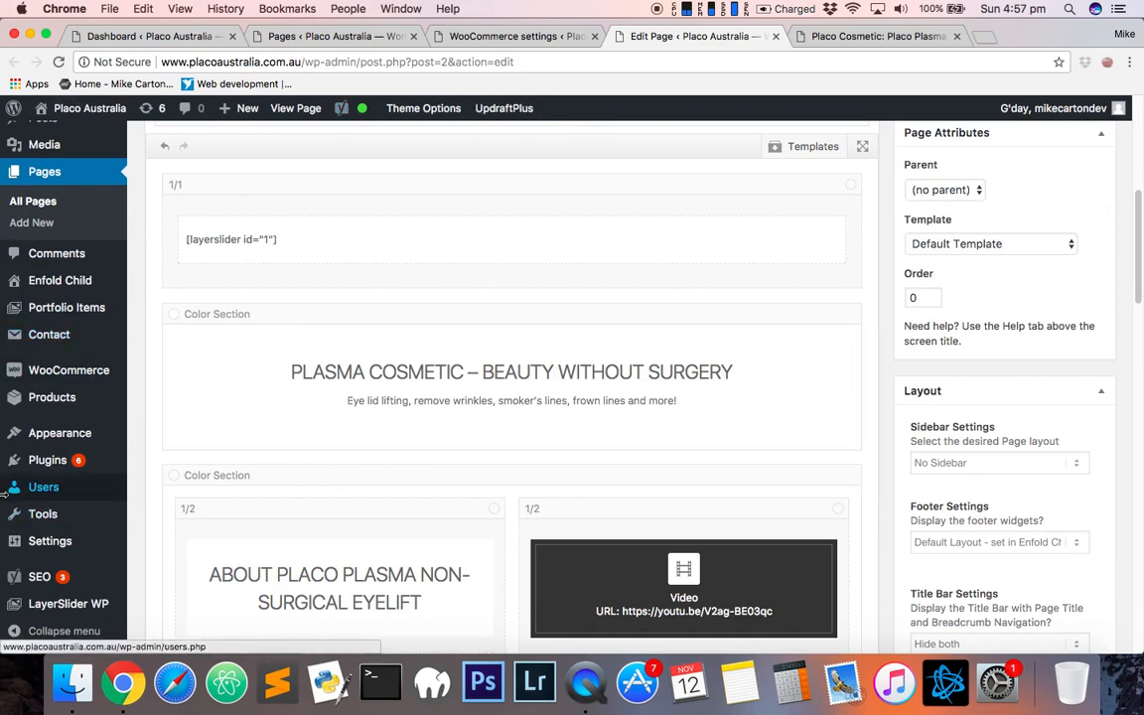
pyautogui.click(43, 488)
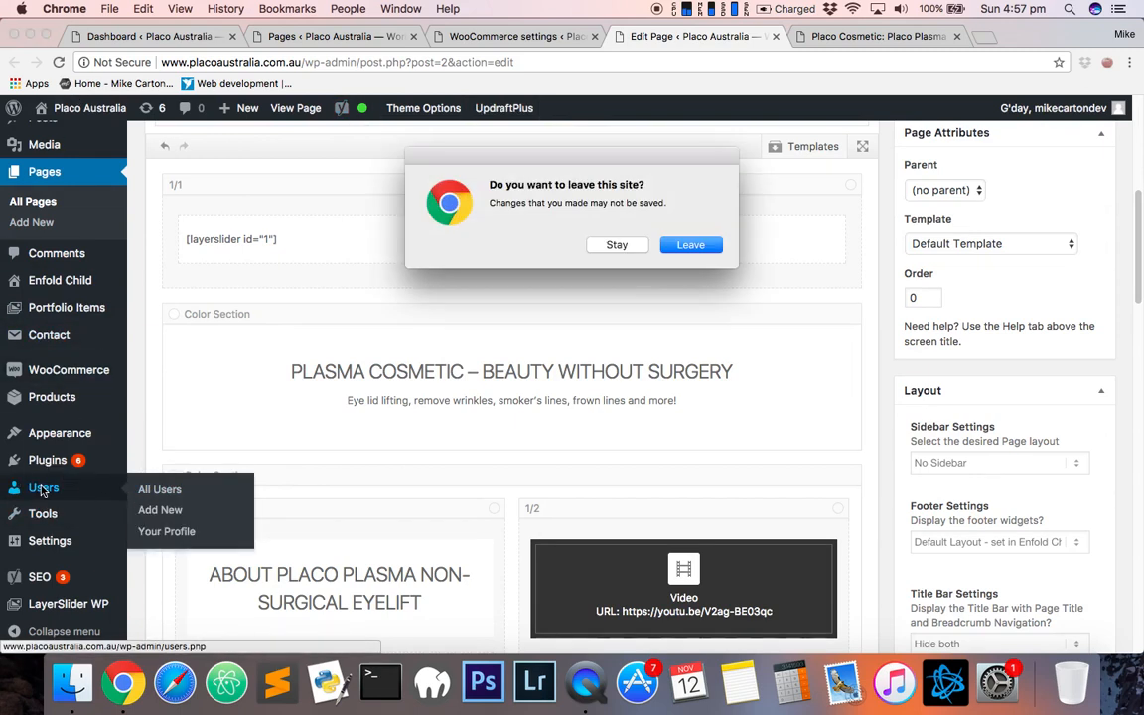
pyautogui.click(695, 245)
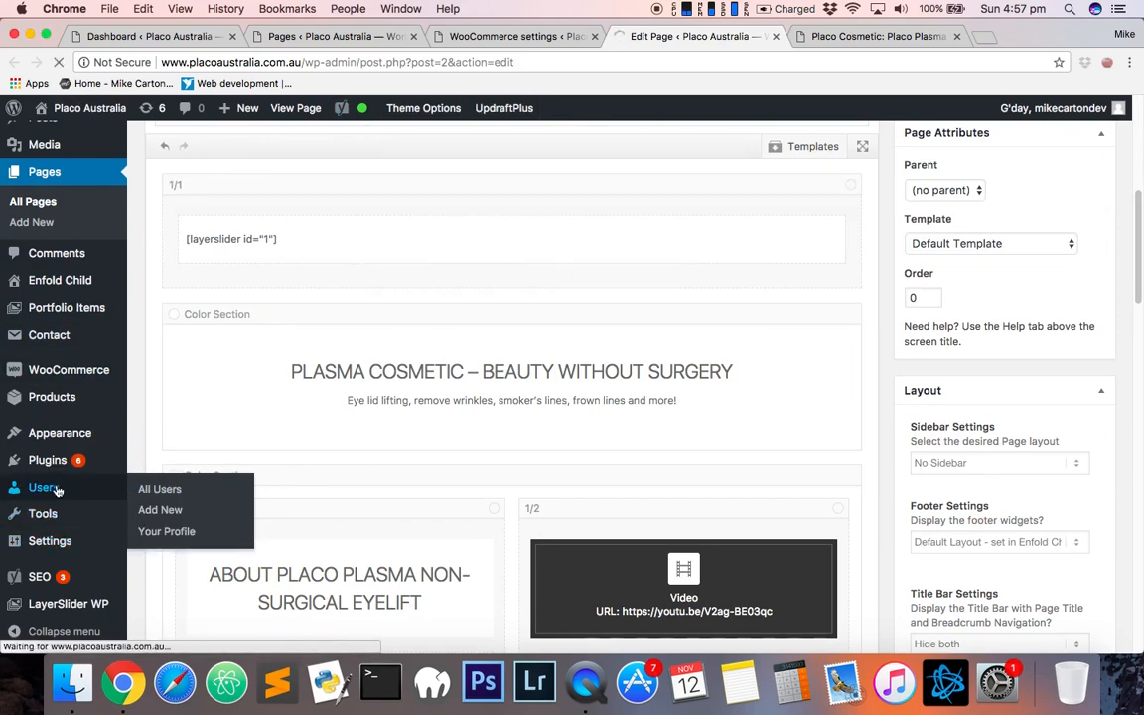
# - Close the WooCommerce settings and Pages tabs, keeping the Users list open in the editor's tab
pyautogui.click(866, 37)
pyautogui.click(699, 38)
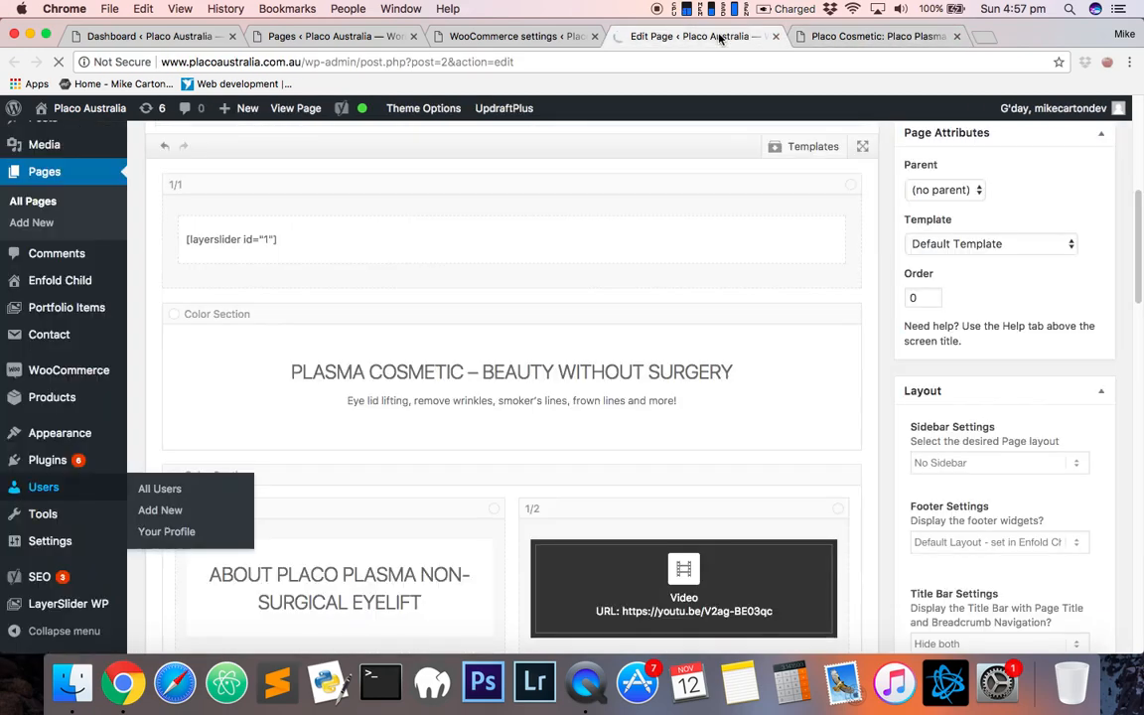
pyautogui.click(594, 36)
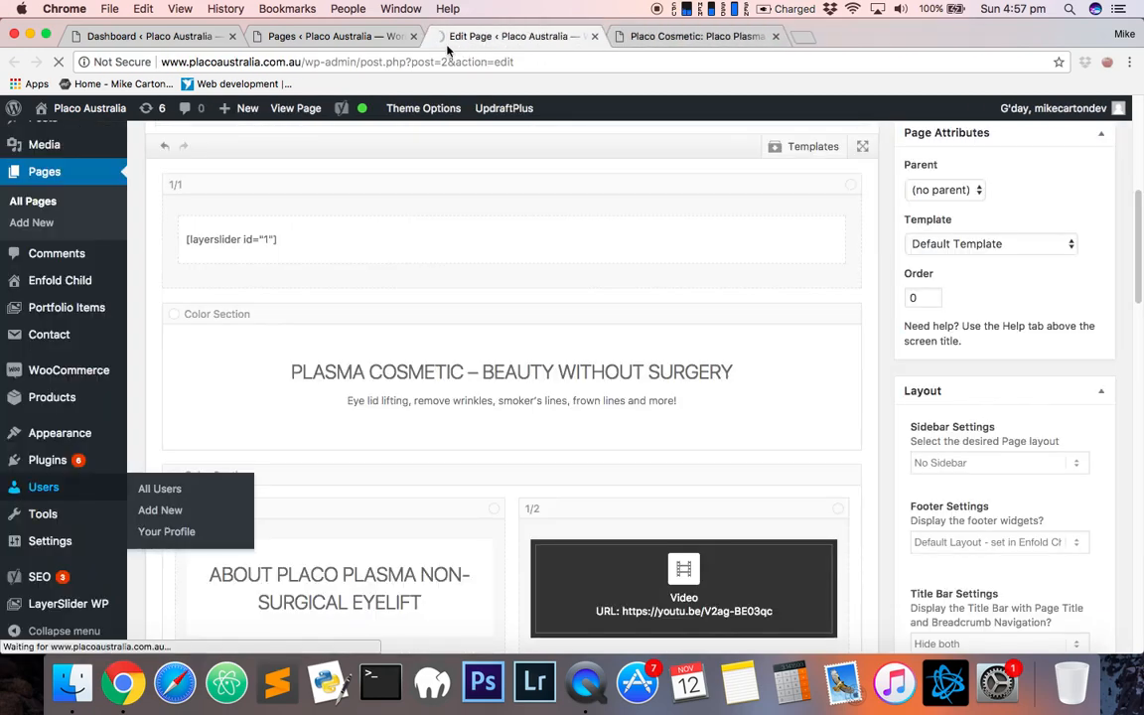
pyautogui.click(413, 37)
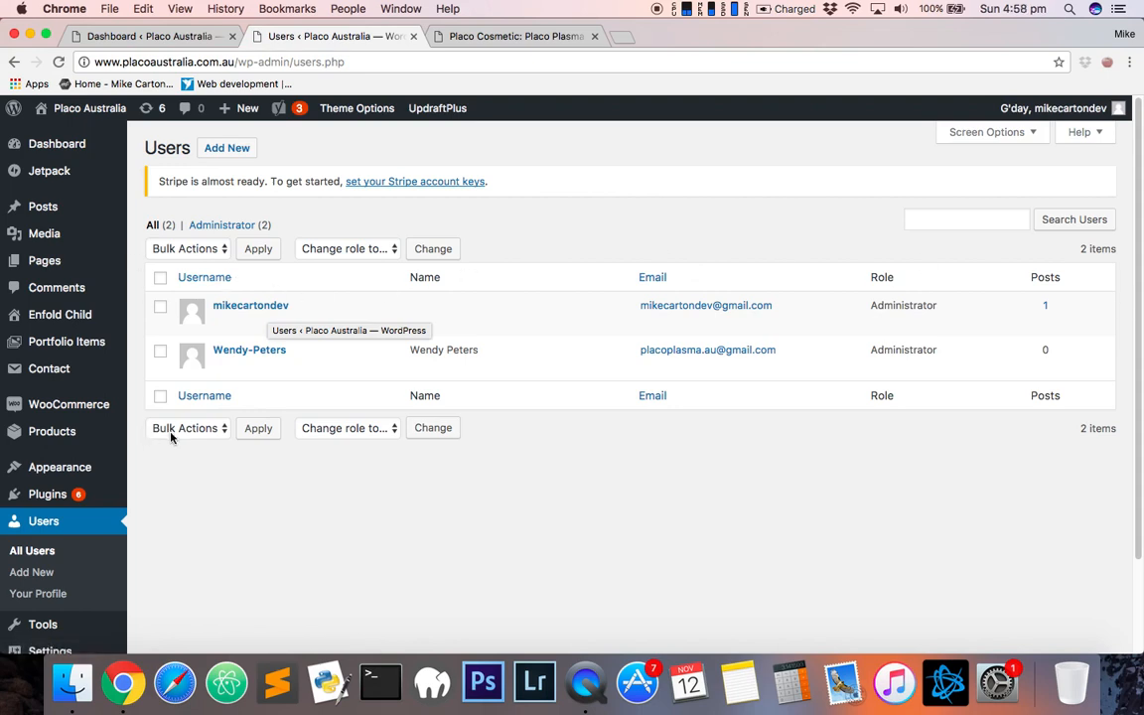
pyautogui.click(557, 230)
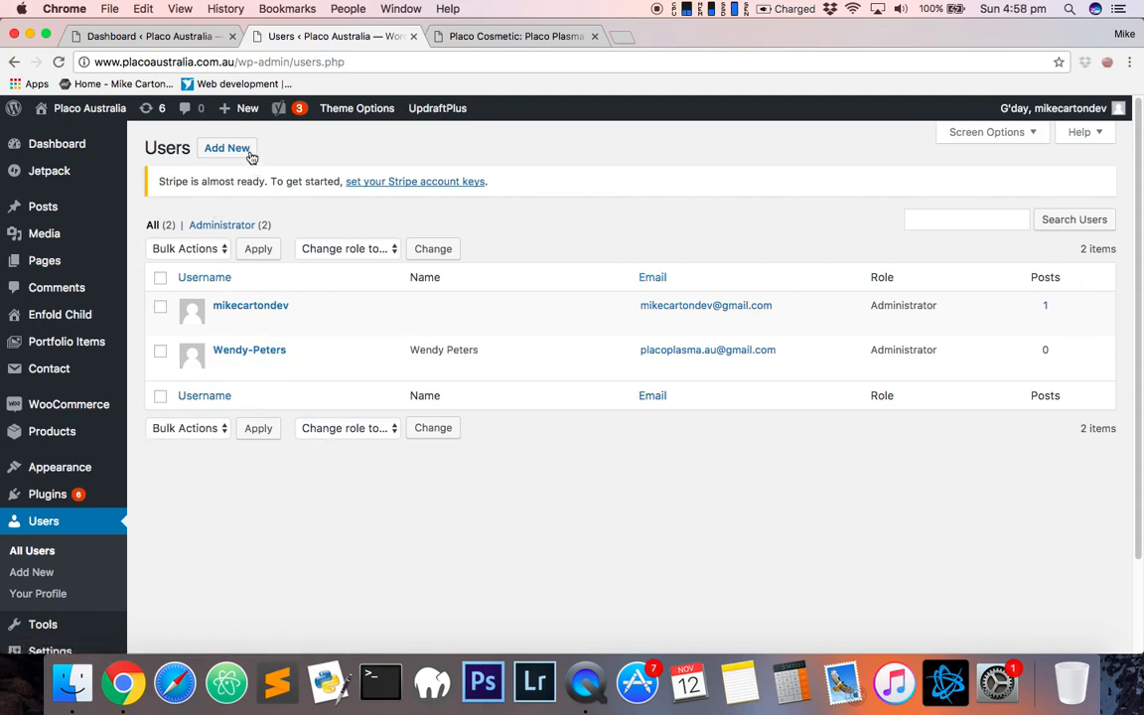
# - Open the Add New User form in a new tab and switch to it
pyautogui.rightClick(215, 146)
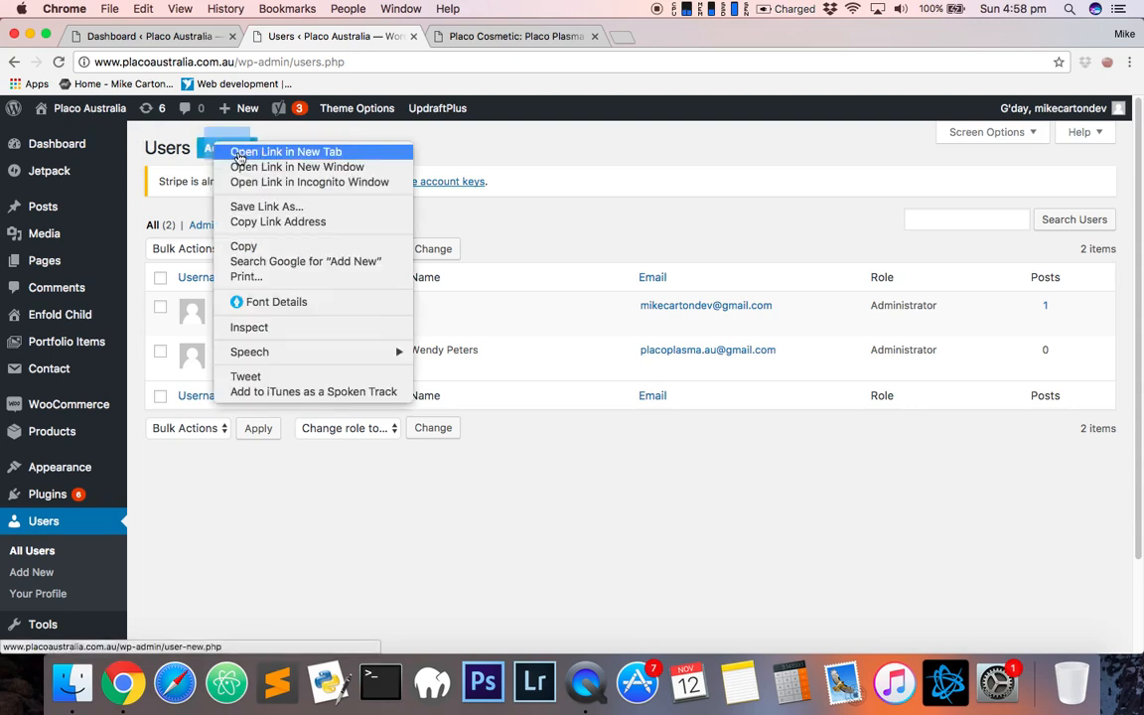
pyautogui.click(238, 153)
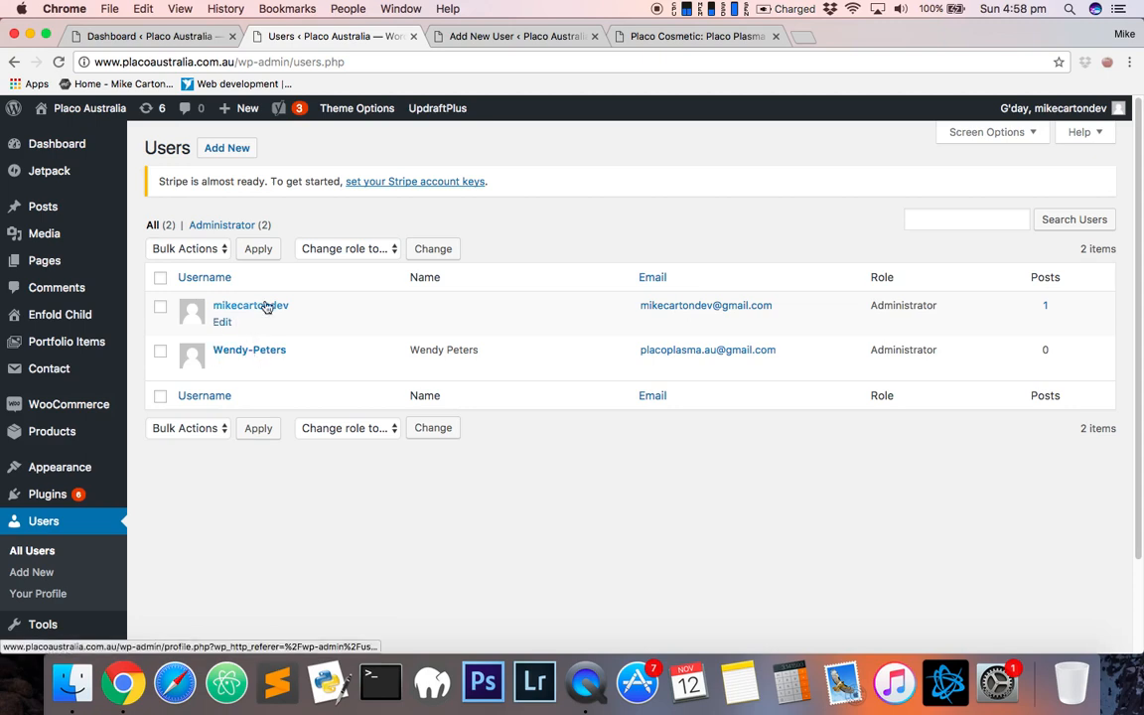
pyautogui.click(518, 36)
pyautogui.scroll(-1, 698, 374)
pyautogui.scroll(-1, 698, 374)
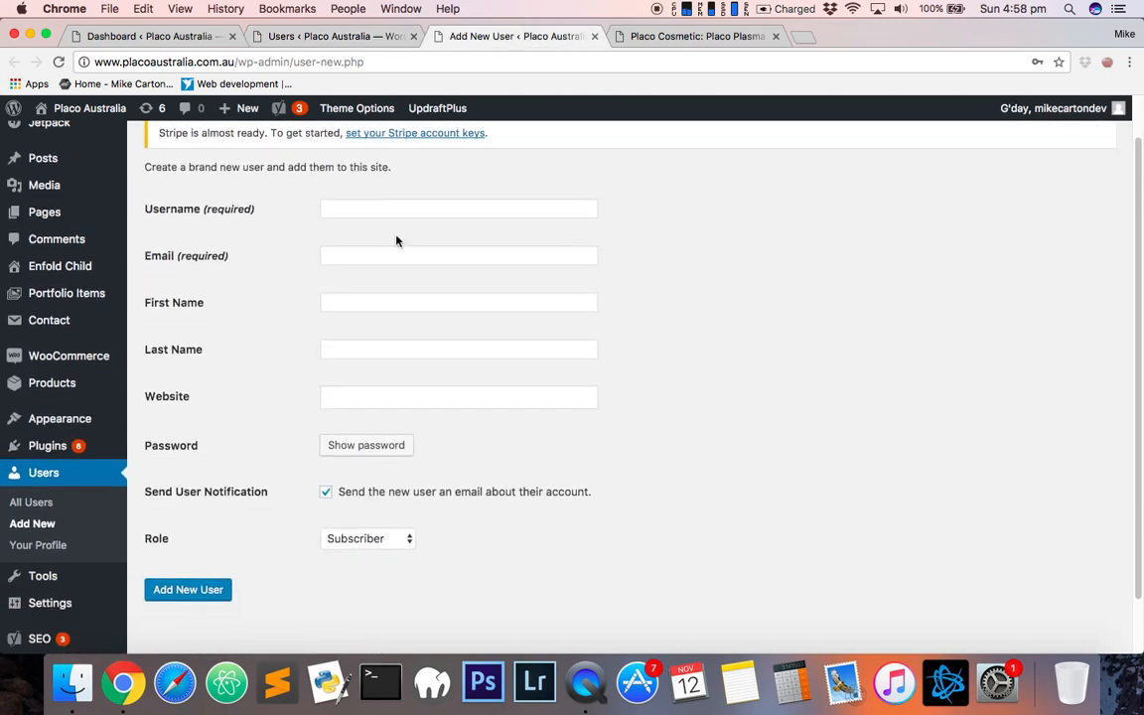
# - Enter user123 as the new user's username
pyautogui.click(395, 211)
pyautogui.click(394, 255)
pyautogui.click(397, 204)
pyautogui.scroll(-1, 440, 306)
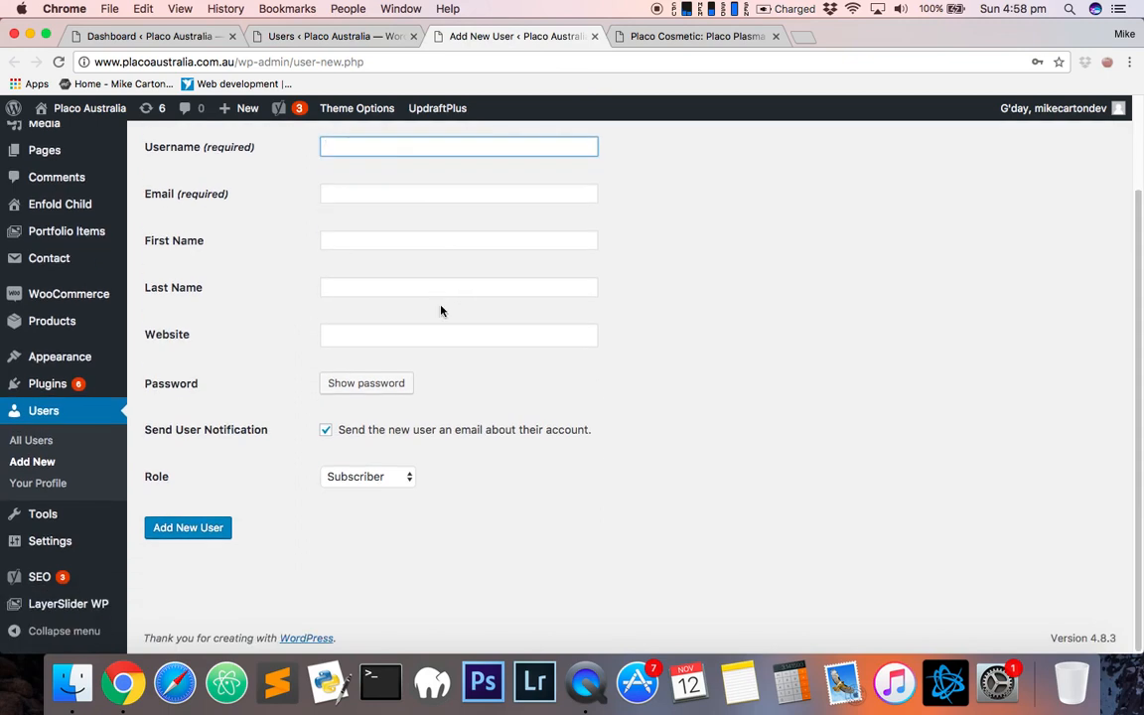
pyautogui.scroll(3, 427, 278)
pyautogui.click(418, 255)
pyautogui.write('admn')
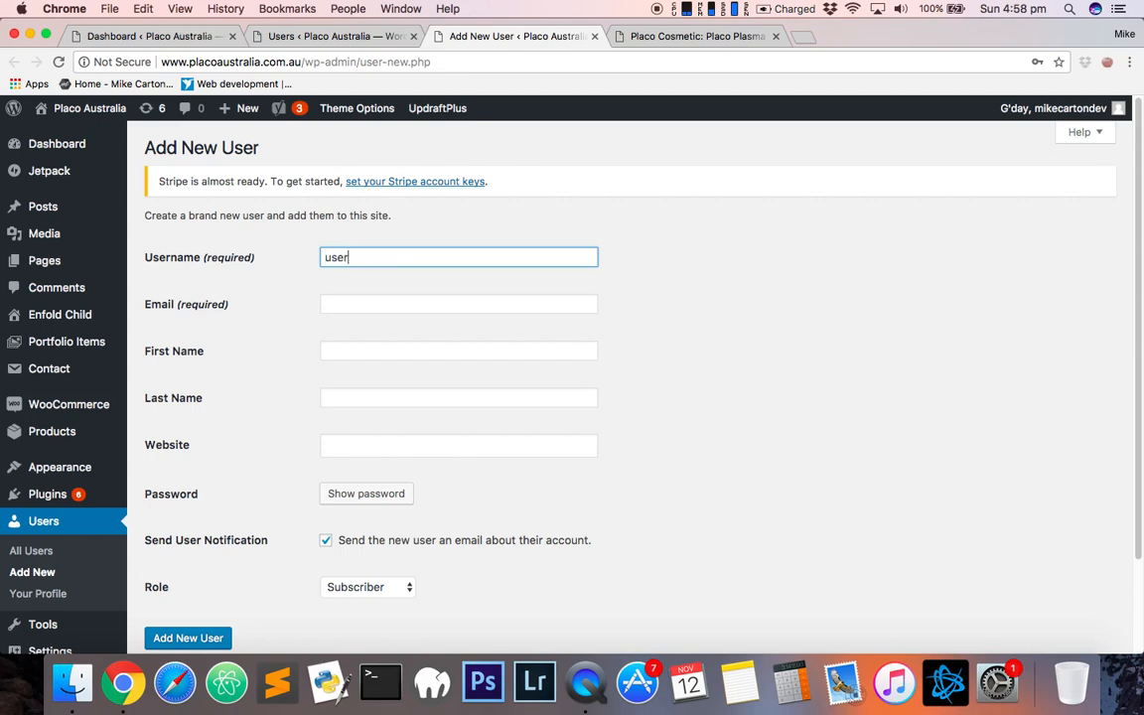
pyautogui.write('user123')
pyautogui.press('Tab')
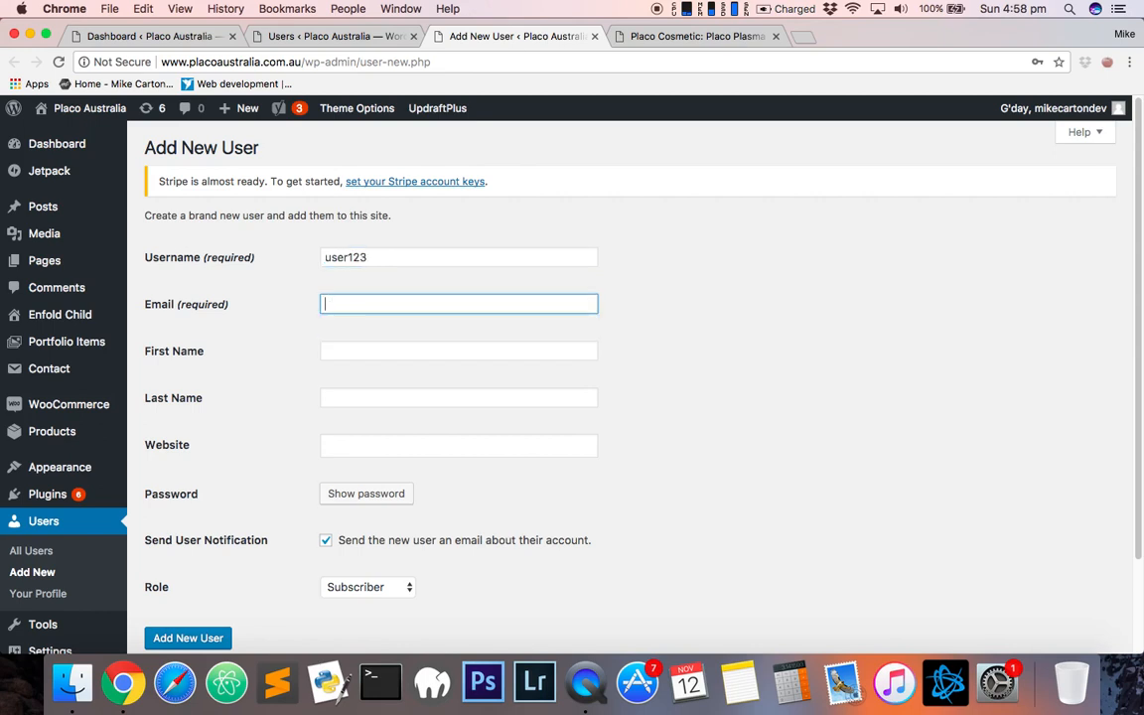
# - Fill in the new user's e-mail address, first name and last name
pyautogui.write('example@gmail.')
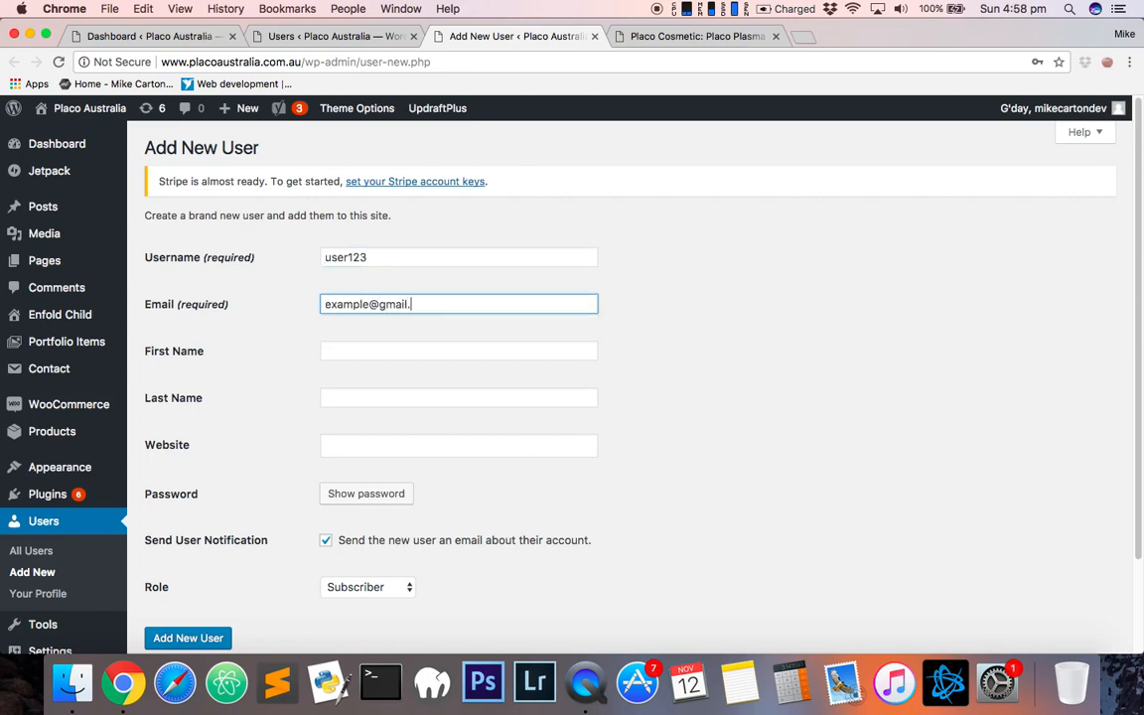
pyautogui.write('com')
pyautogui.press('Tab')
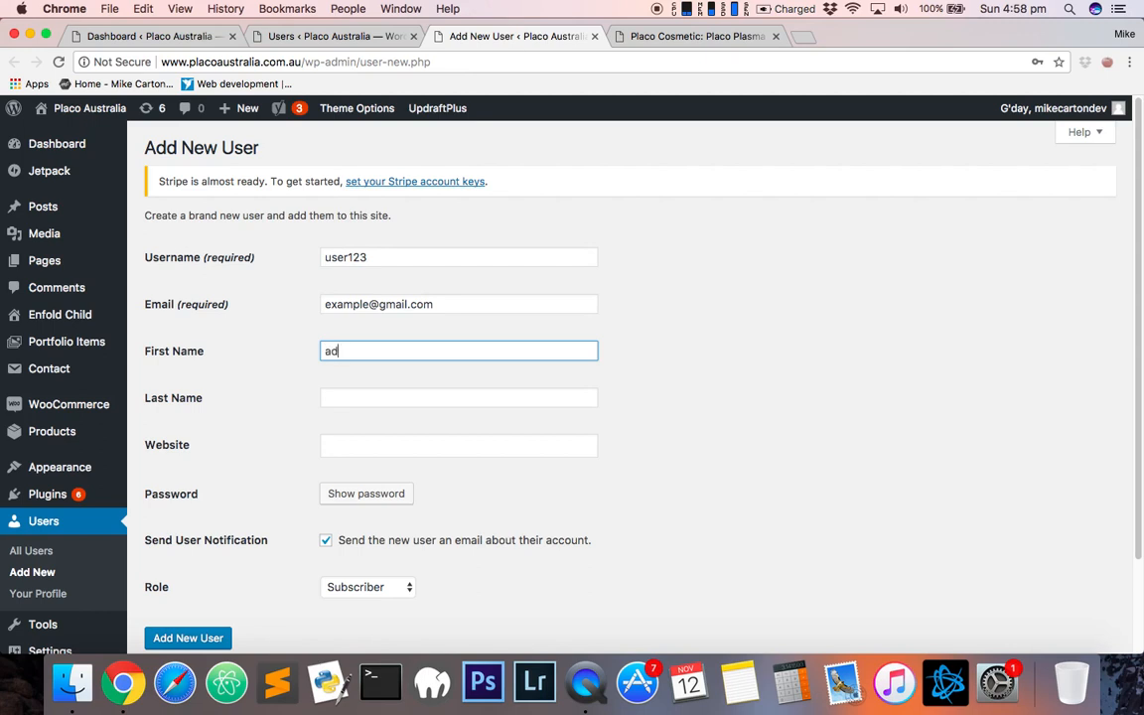
pyautogui.press('Tab')
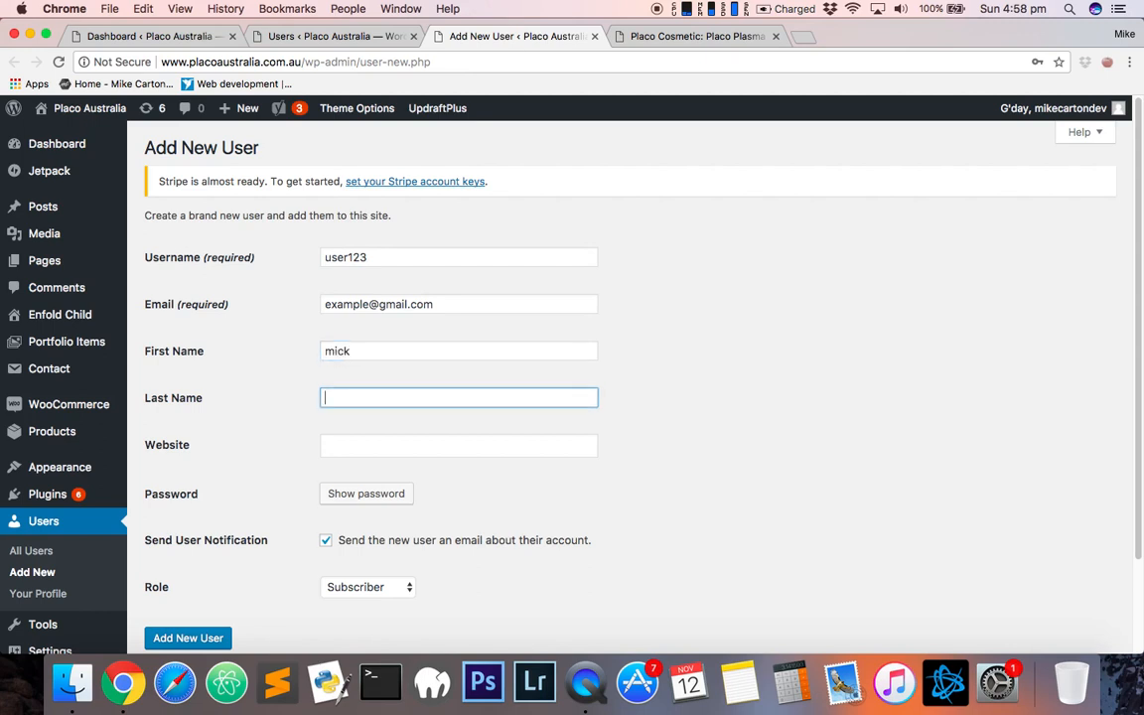
pyautogui.press('Tab')
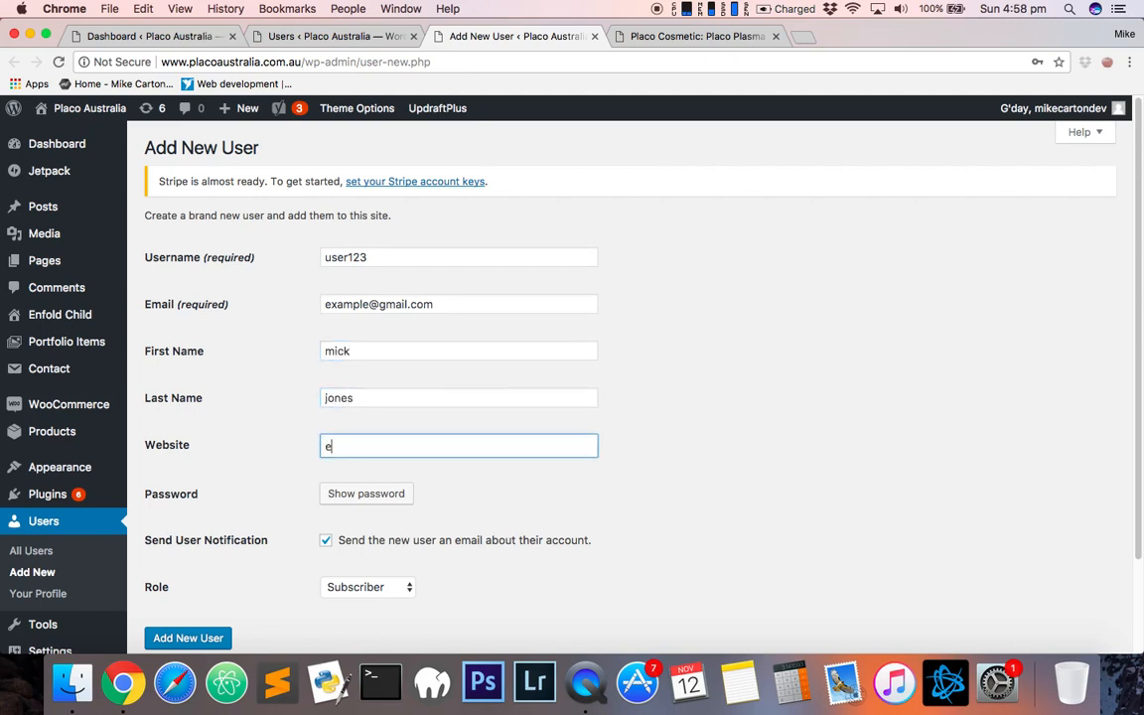
# - Enter example.com as the website and show the generated password for the new user
pyautogui.scroll(-3, 440, 421)
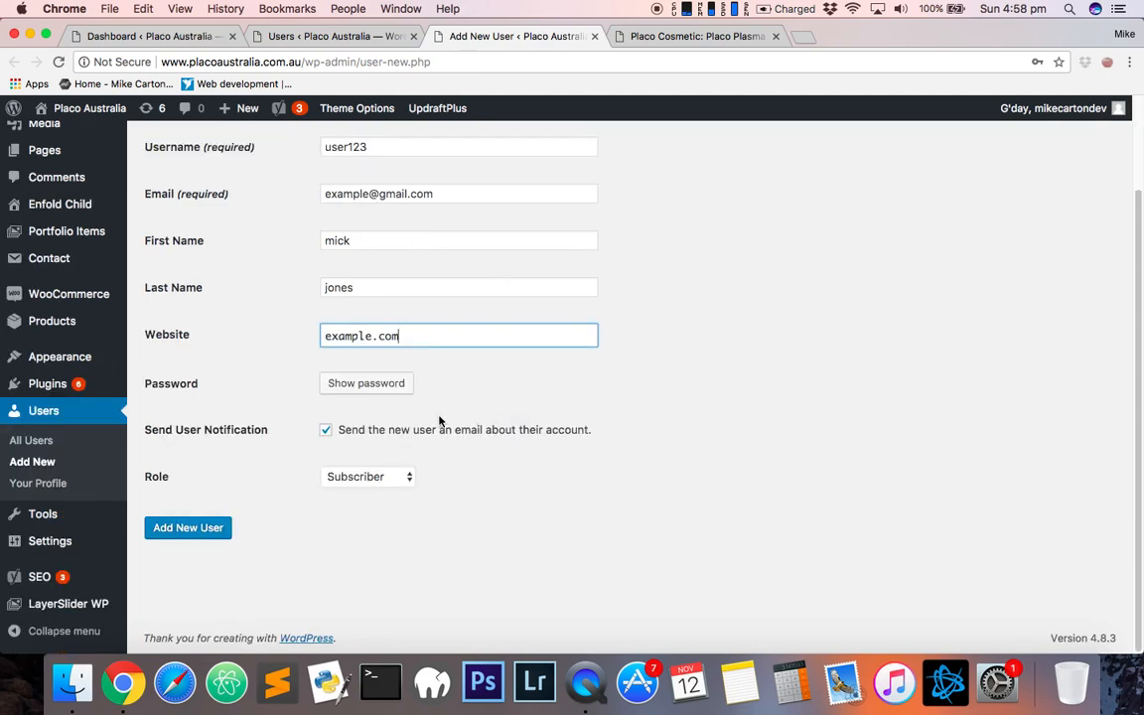
pyautogui.click(374, 391)
pyautogui.click(529, 384)
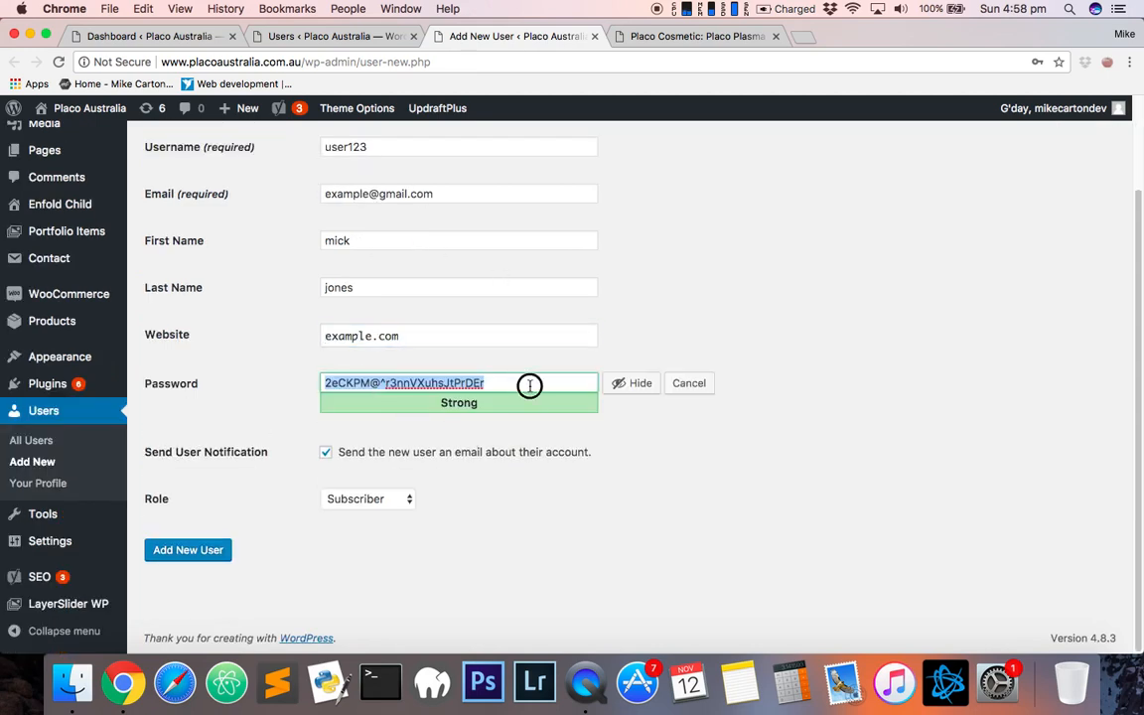
# - Set the new user's role to Customer
pyautogui.scroll(3, 489, 322)
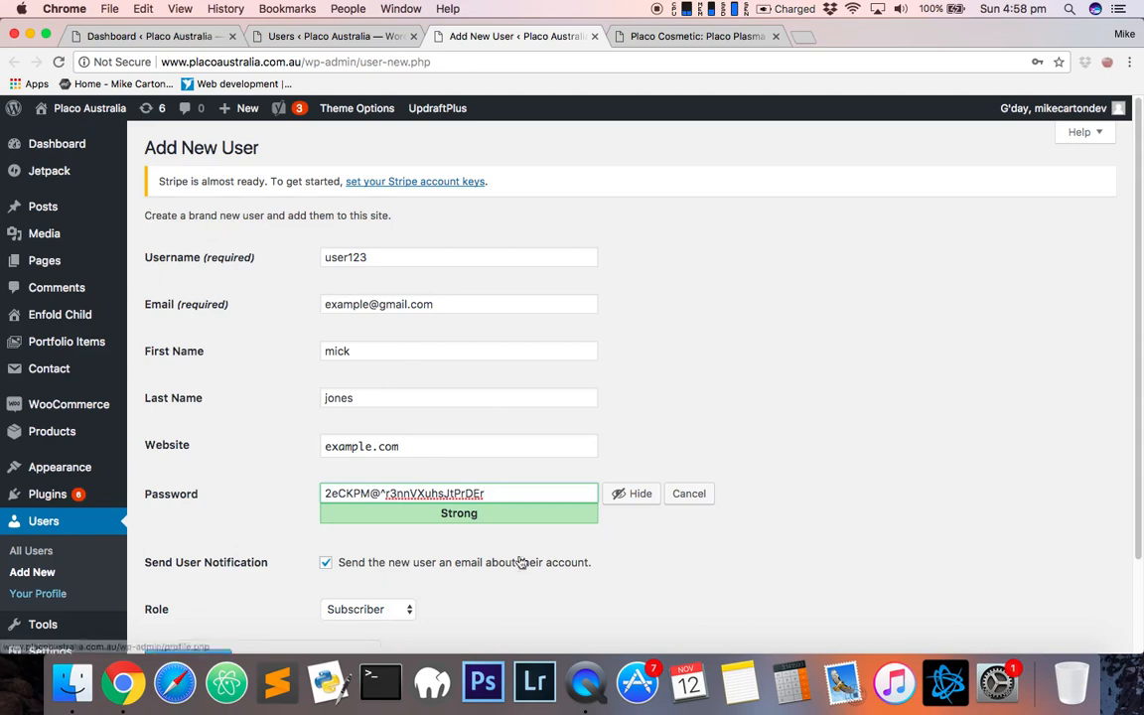
pyautogui.scroll(-3, 475, 357)
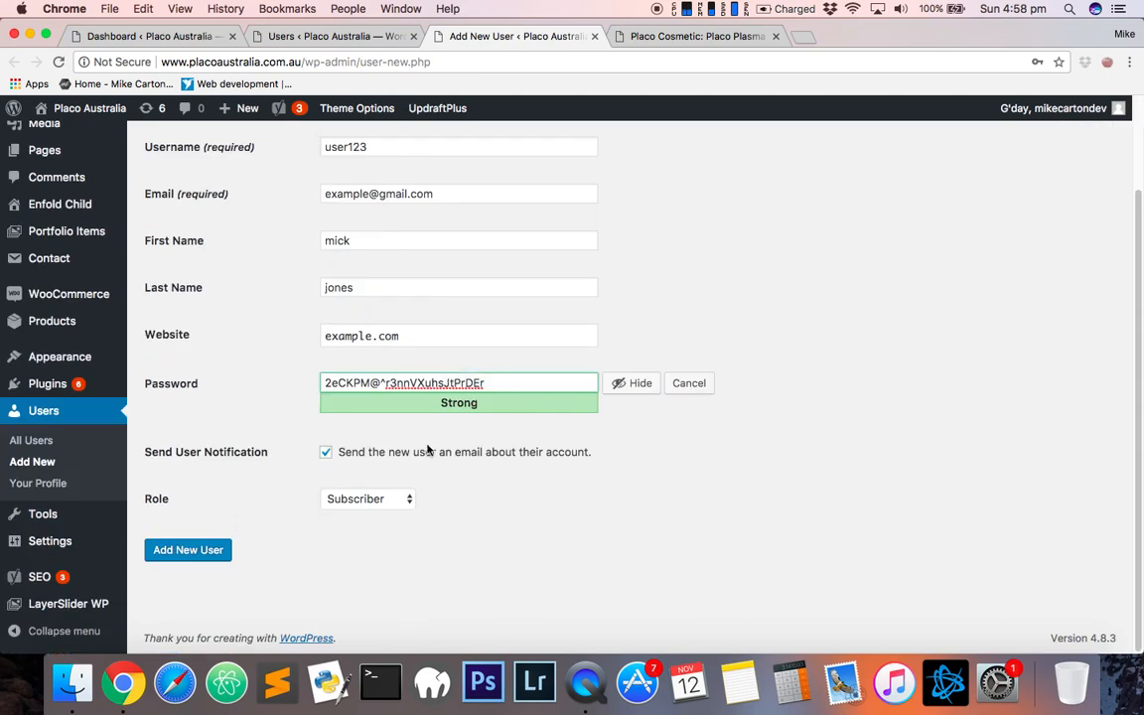
pyautogui.click(370, 500)
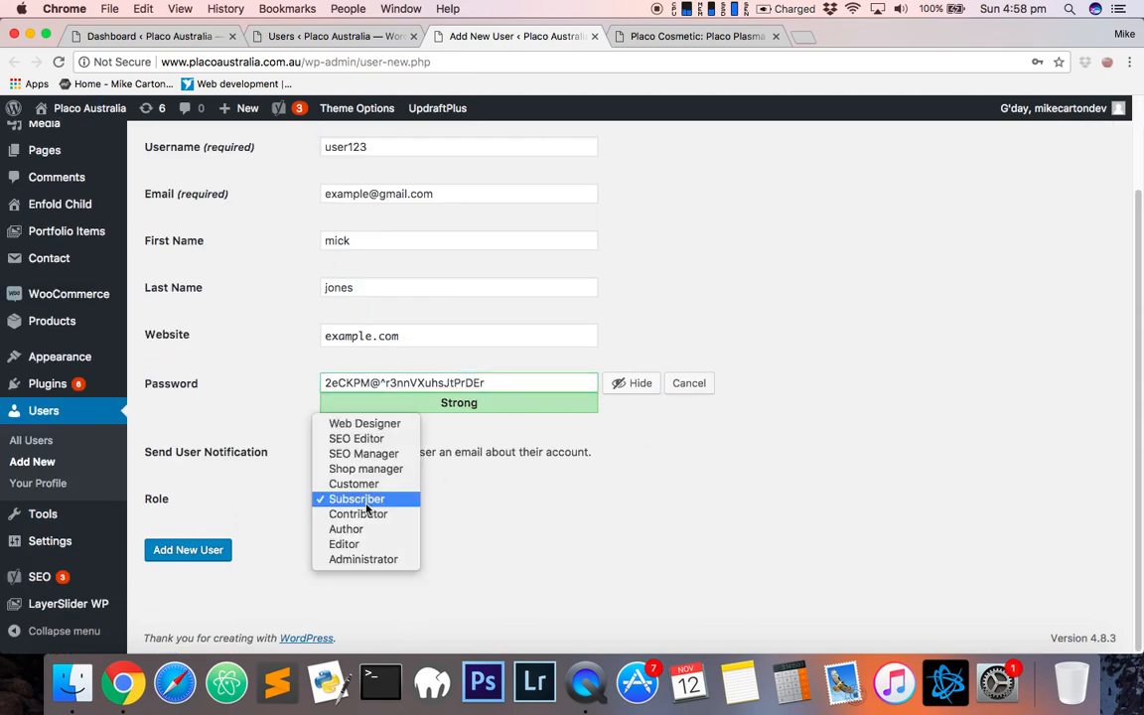
pyautogui.click(393, 483)
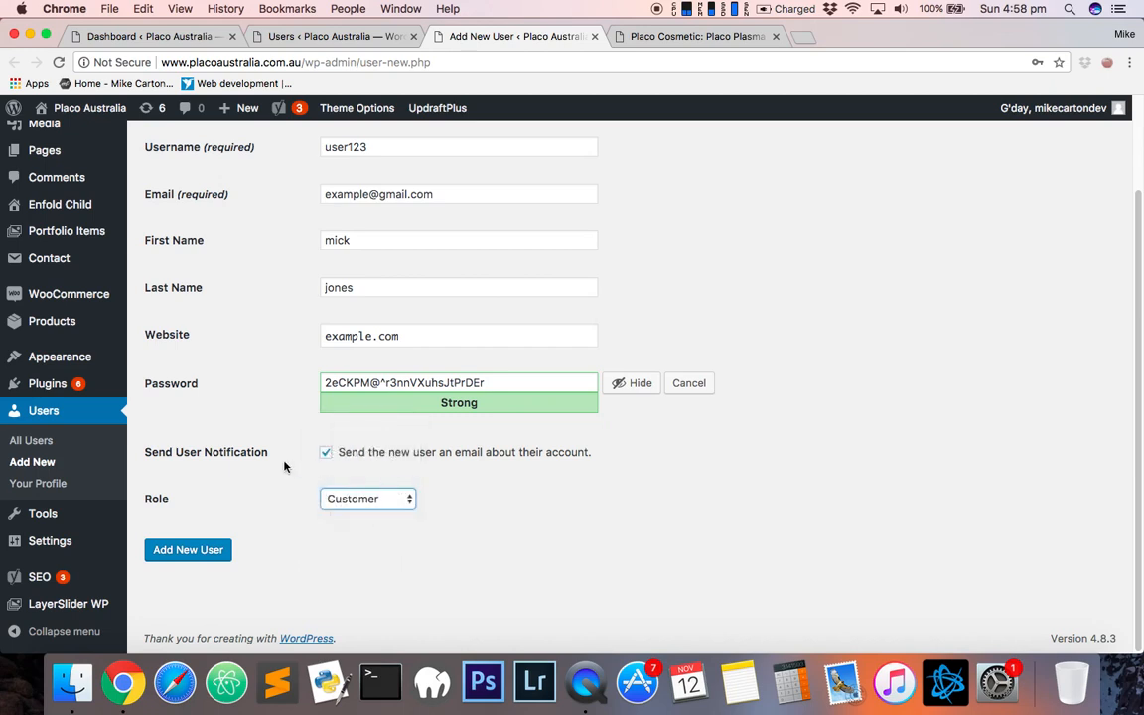
pyautogui.click(408, 502)
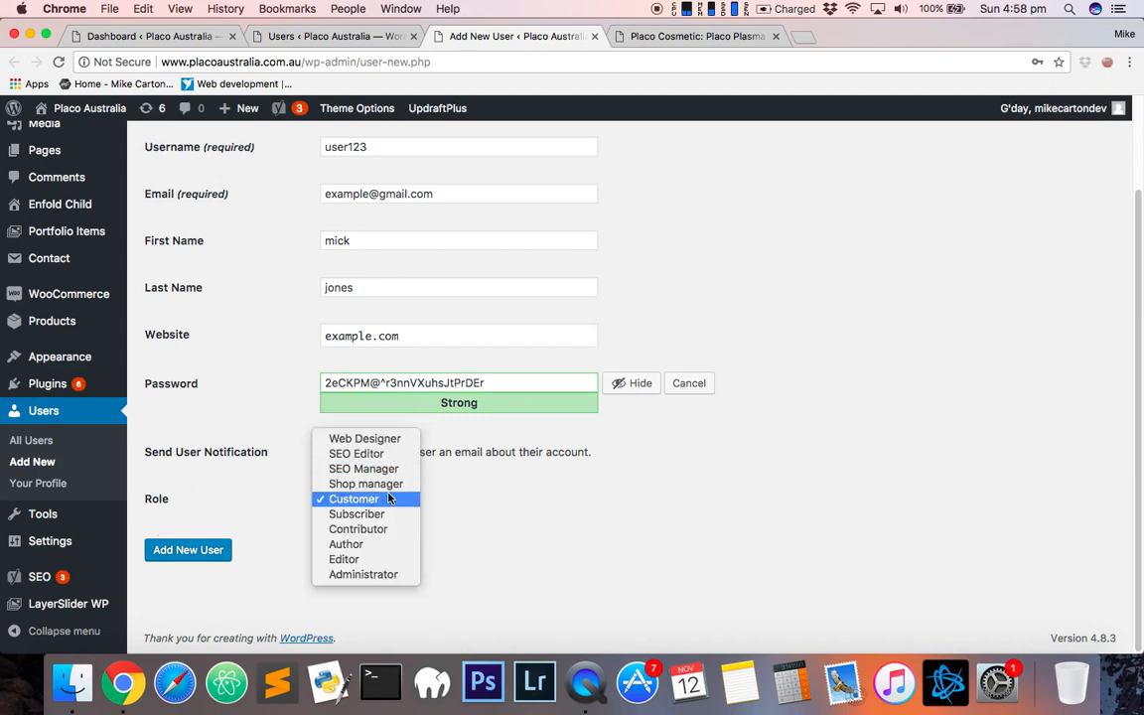
pyautogui.click(382, 498)
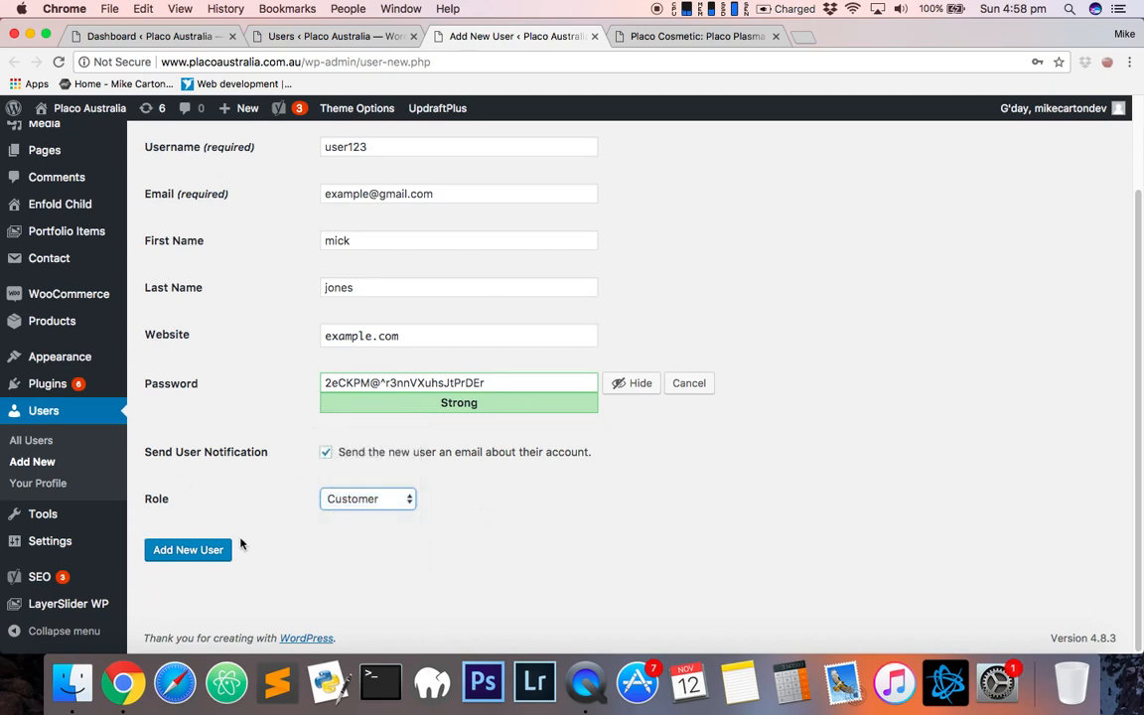
# - Review the filled-in Add New User form fields
pyautogui.scroll(3, 396, 247)
pyautogui.scroll(-3, 364, 296)
pyautogui.scroll(3, 678, 314)
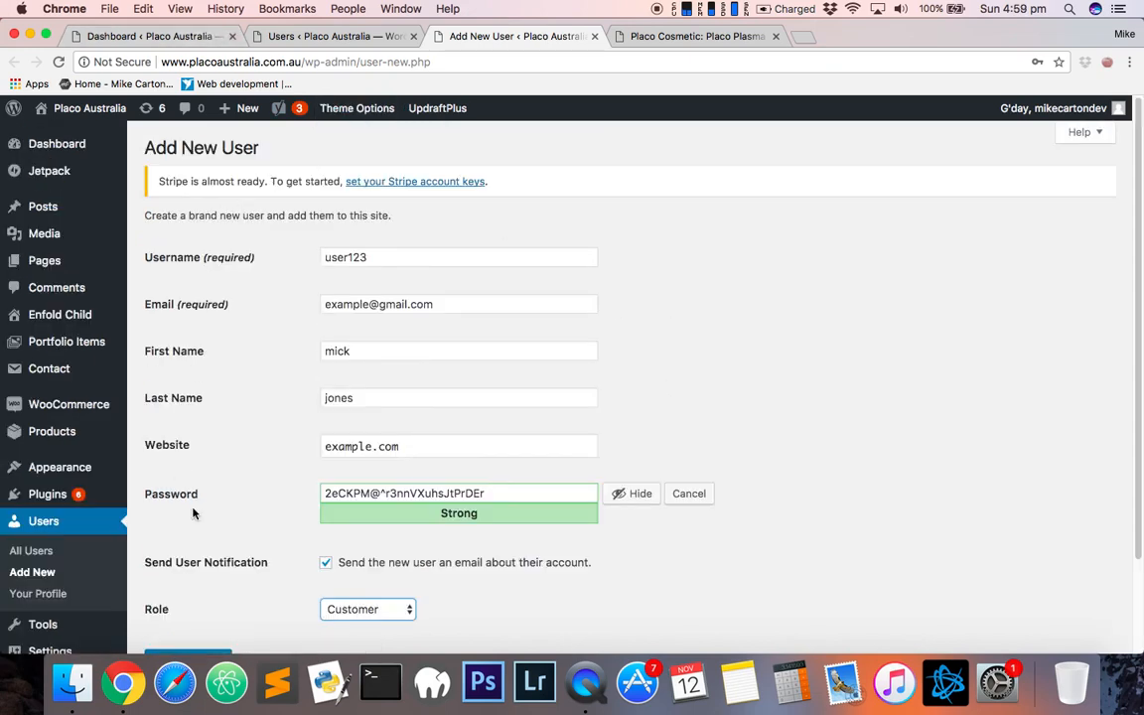
pyautogui.scroll(-2, 595, 338)
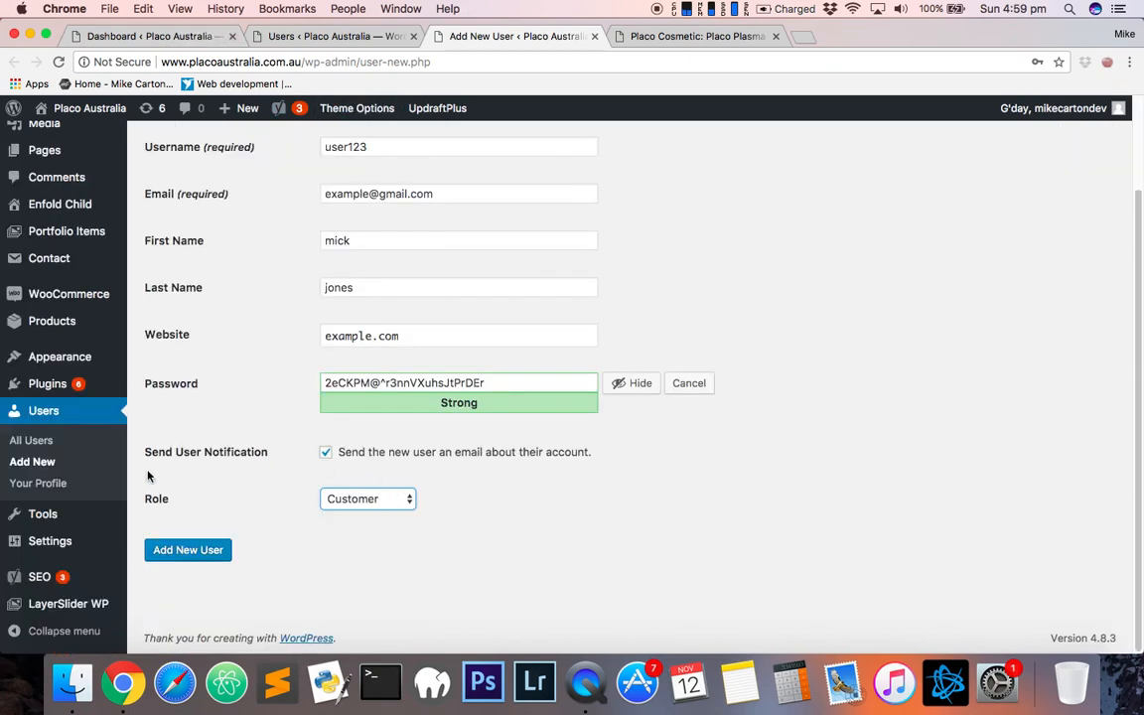
pyautogui.scroll(2, 538, 439)
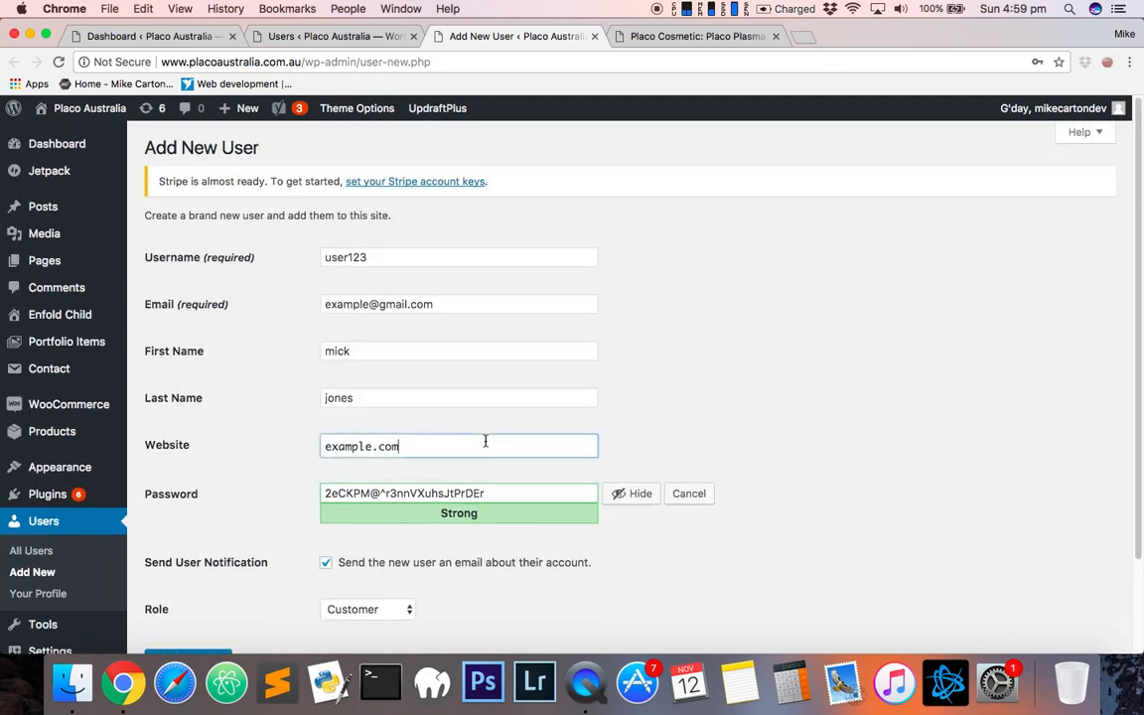
pyautogui.click(476, 398)
pyautogui.click(474, 350)
pyautogui.click(487, 303)
pyautogui.click(461, 258)
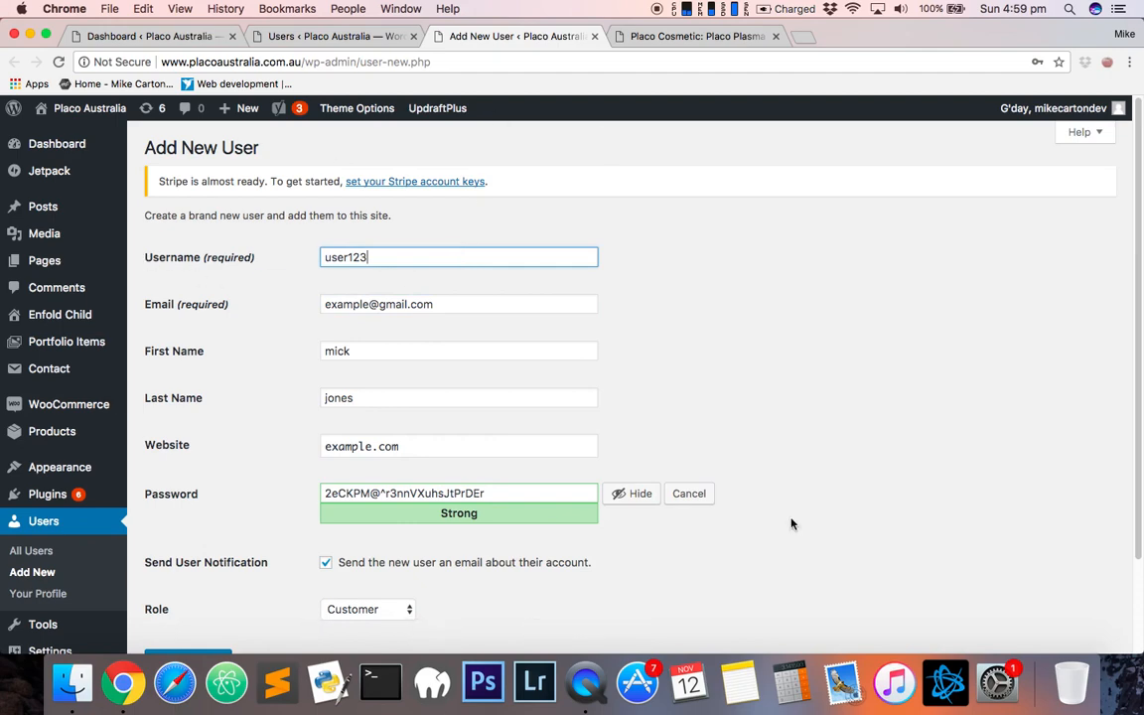
pyautogui.scroll(-2, 735, 540)
pyautogui.scroll(2, 715, 541)
pyautogui.scroll(-2, 747, 492)
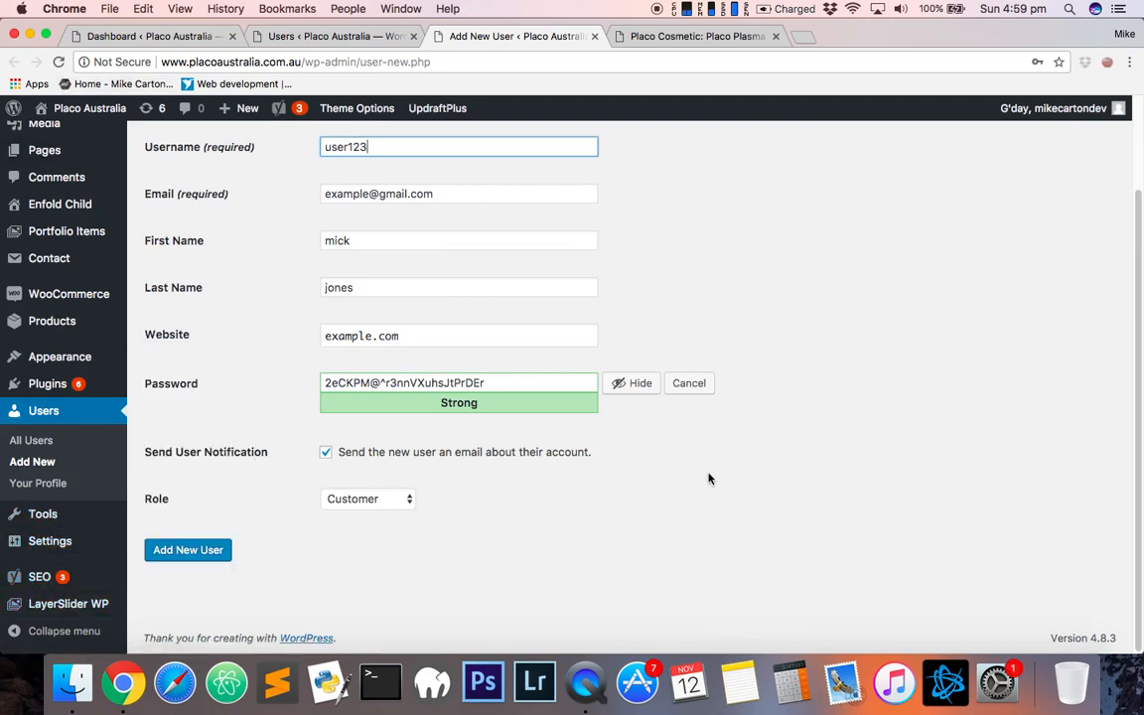
pyautogui.scroll(2, 708, 478)
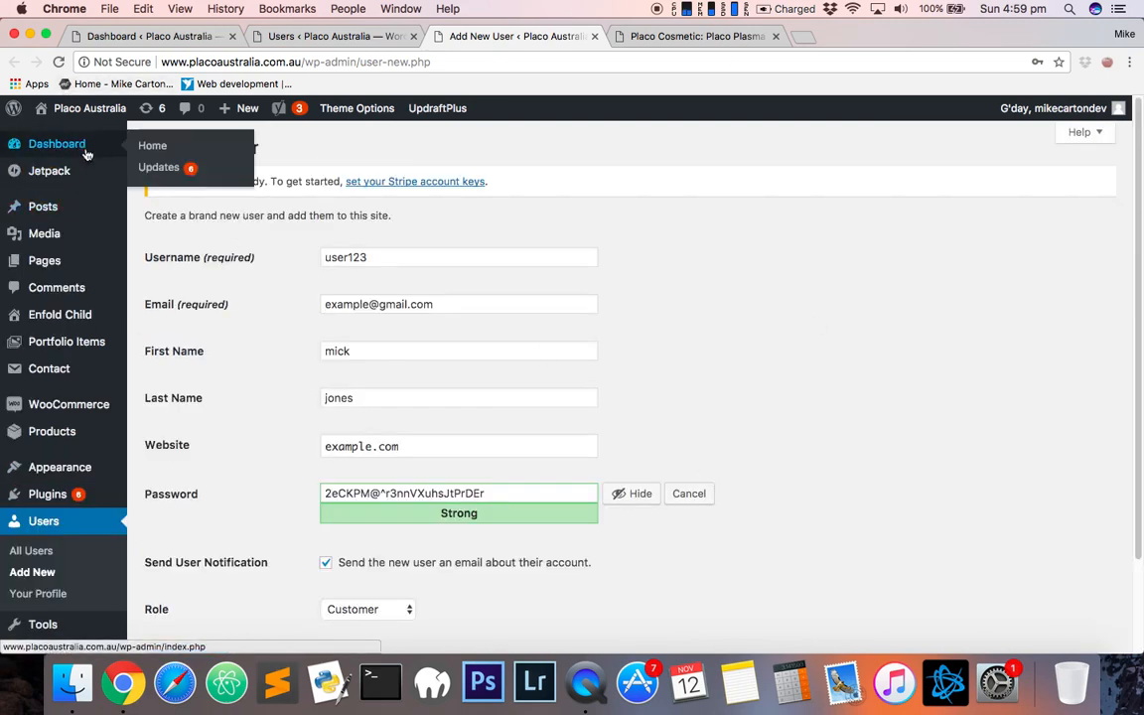
# - Leave the unsaved user form for the Media Library and scroll through the media items
pyautogui.click(54, 241)
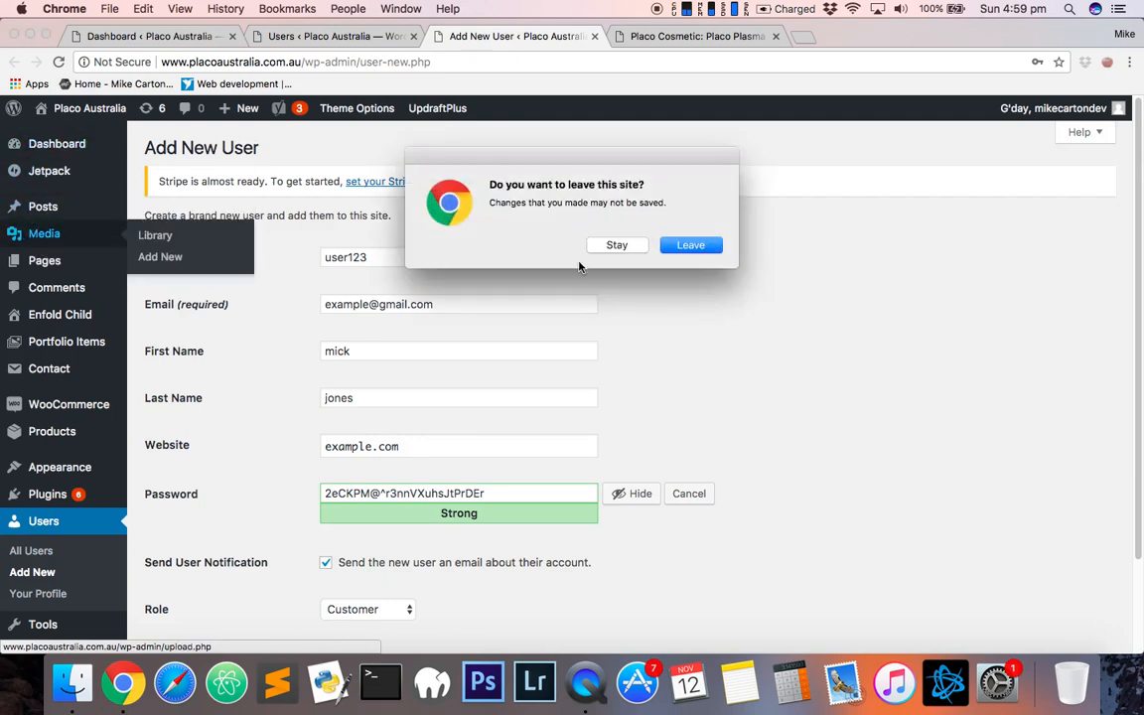
pyautogui.click(690, 245)
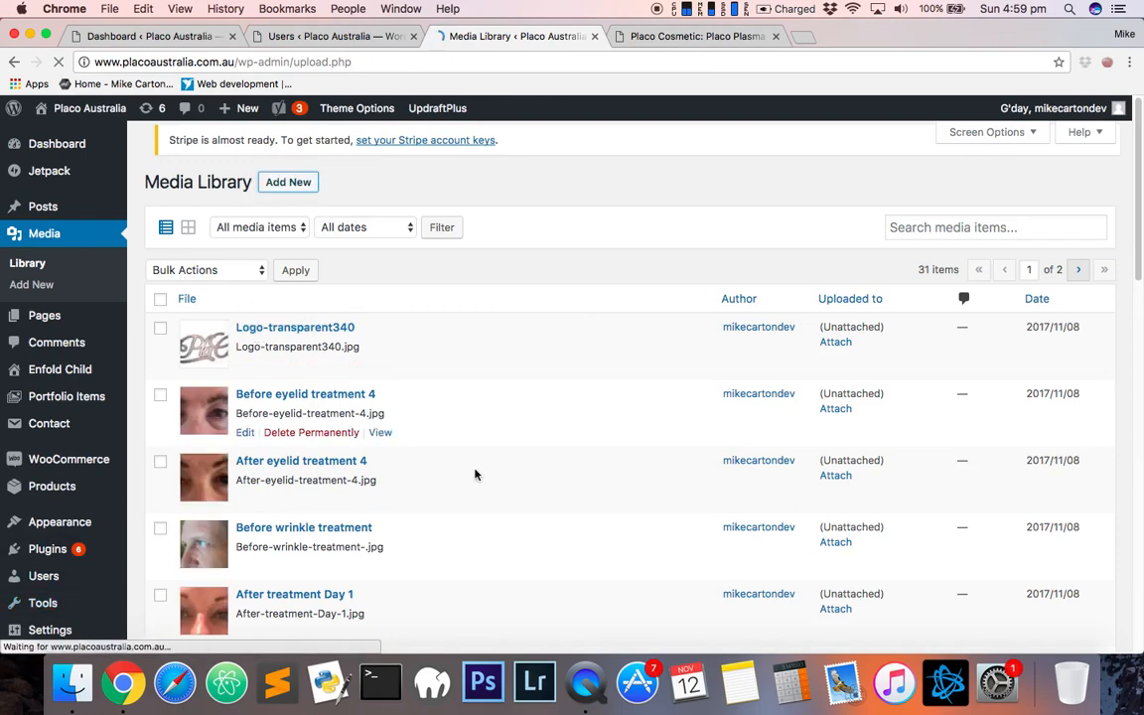
pyautogui.scroll(-5, 472, 473)
pyautogui.scroll(-3, 192, 529)
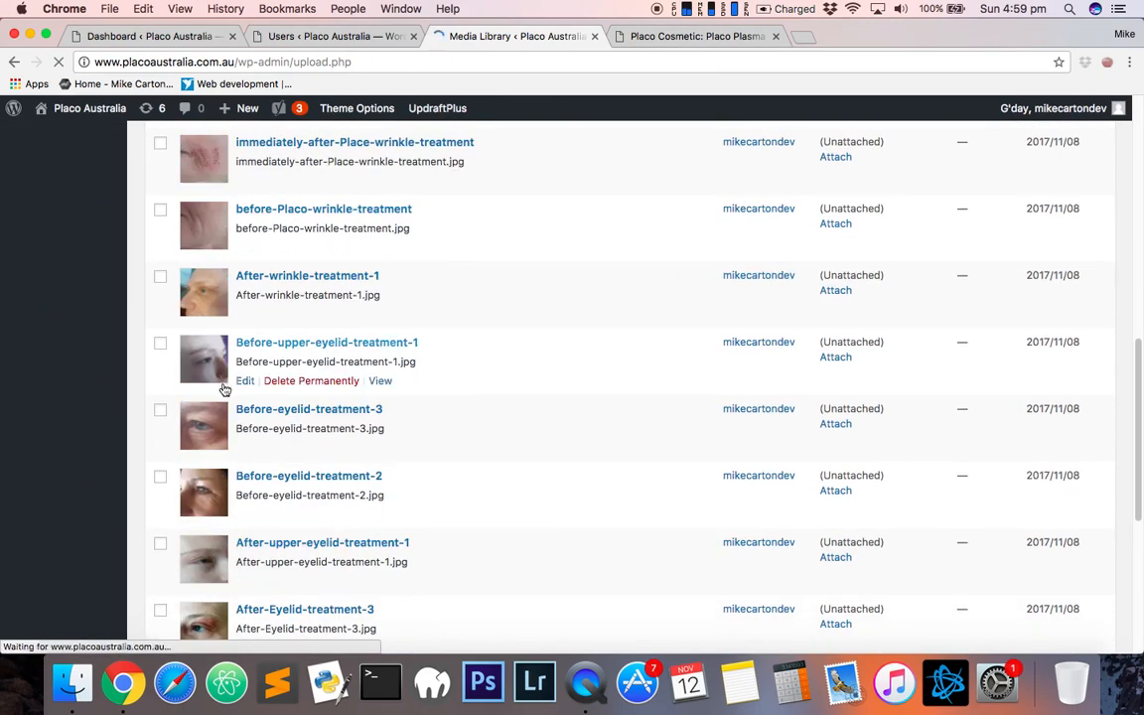
# - Switch to the live home page tab and scroll through its sections
pyautogui.click(715, 37)
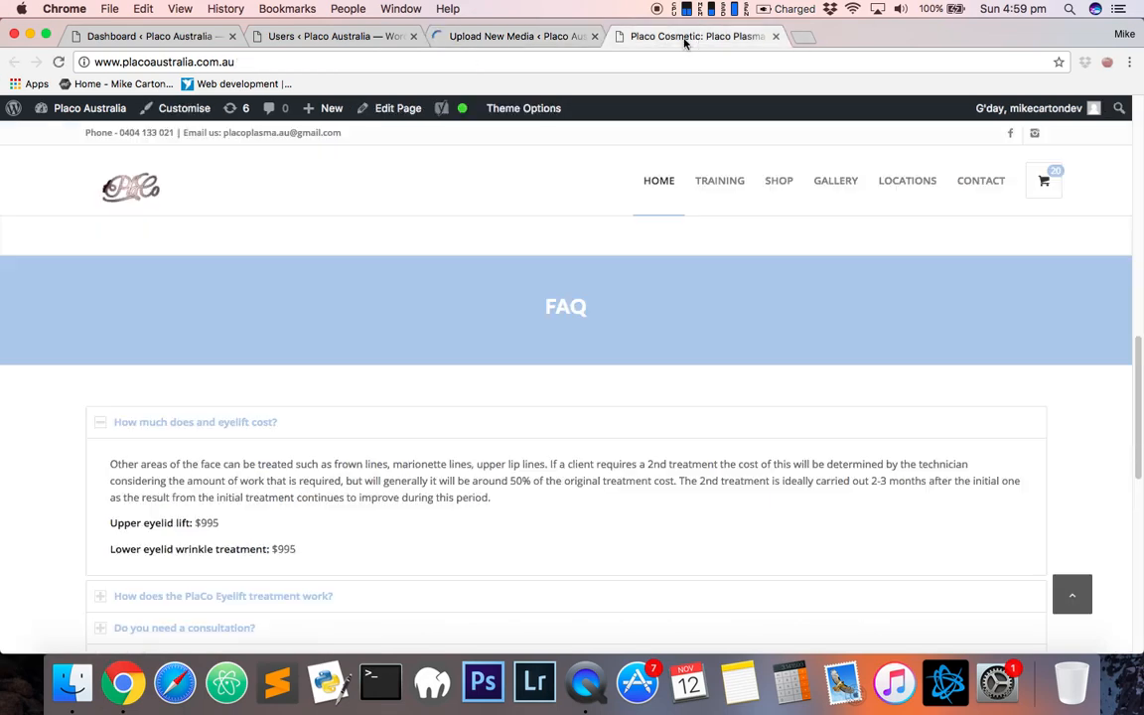
pyautogui.click(513, 38)
pyautogui.click(731, 37)
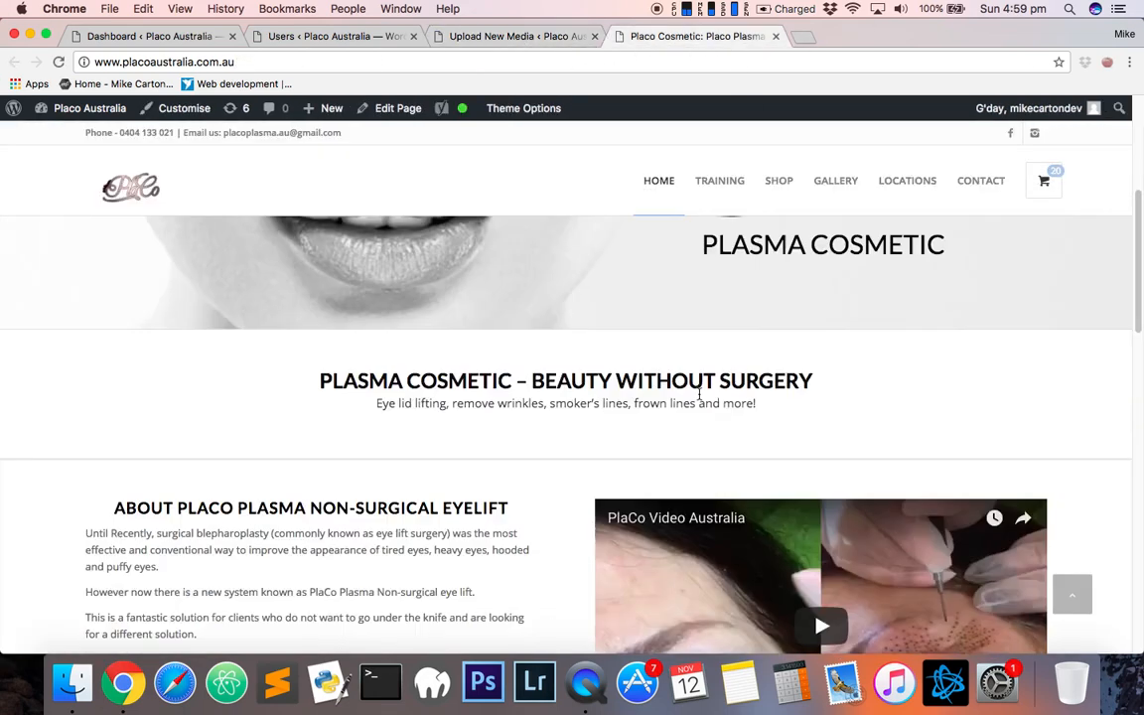
pyautogui.scroll(5, 755, 392)
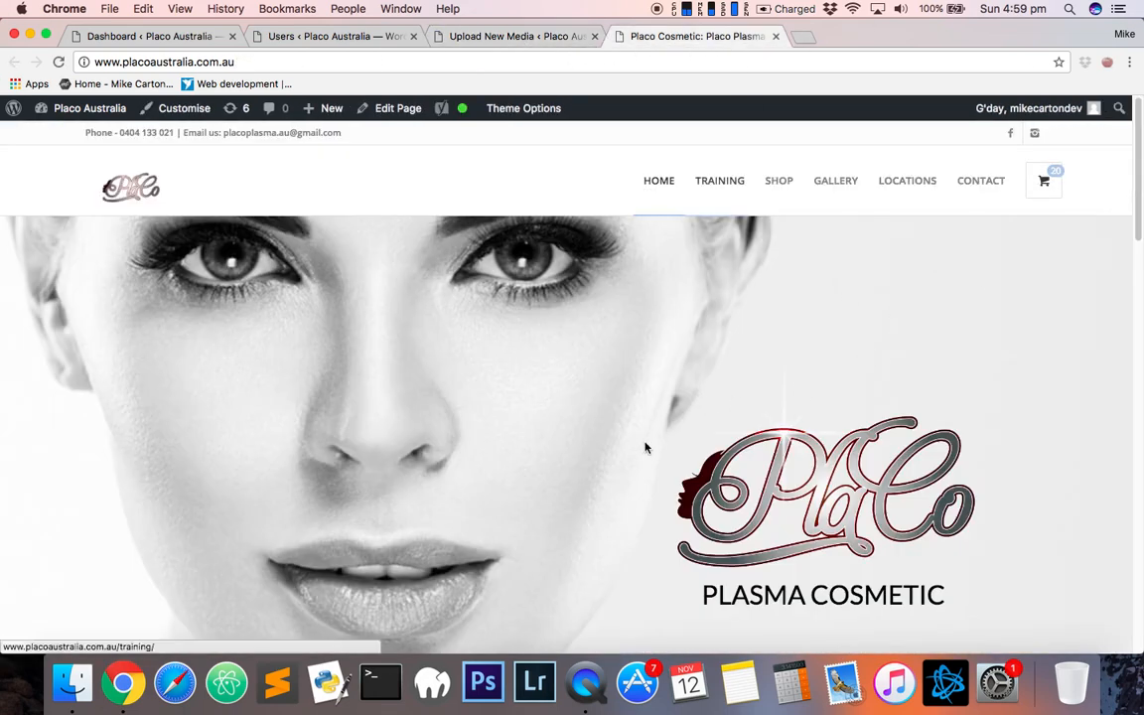
pyautogui.scroll(-5, 644, 448)
pyautogui.scroll(-10, 459, 412)
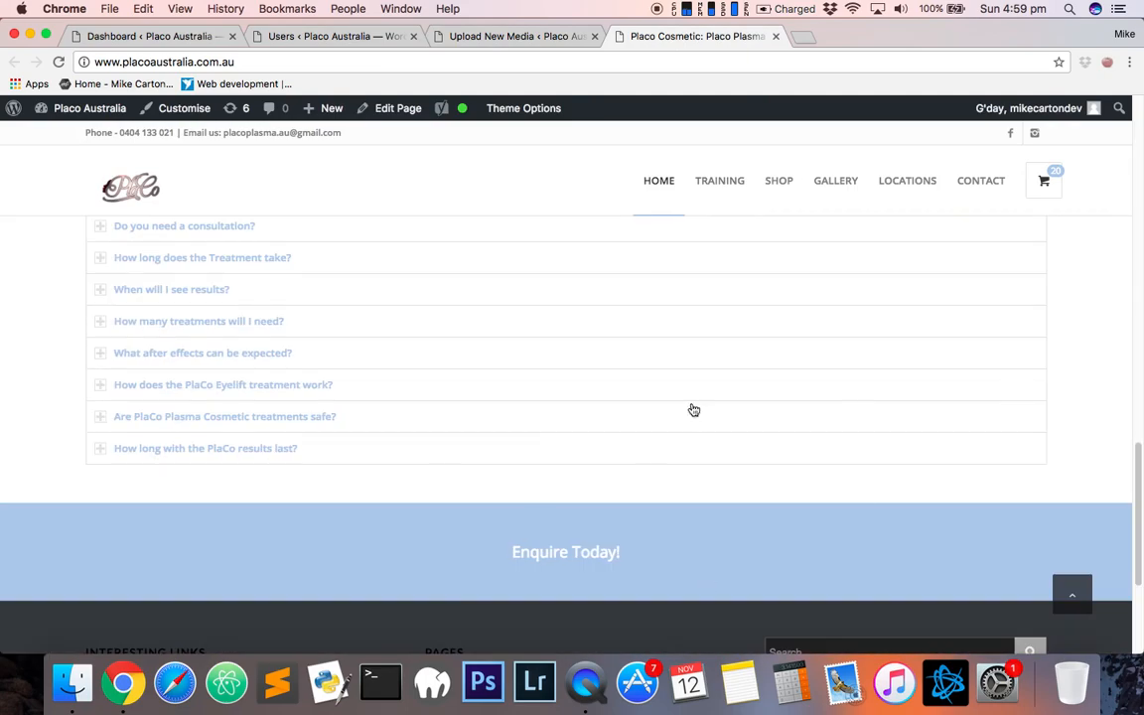
# - Scroll through the home page's FAQ accordion and footer, returning to the top banner
pyautogui.scroll(-5, 661, 436)
pyautogui.scroll(15, 660, 436)
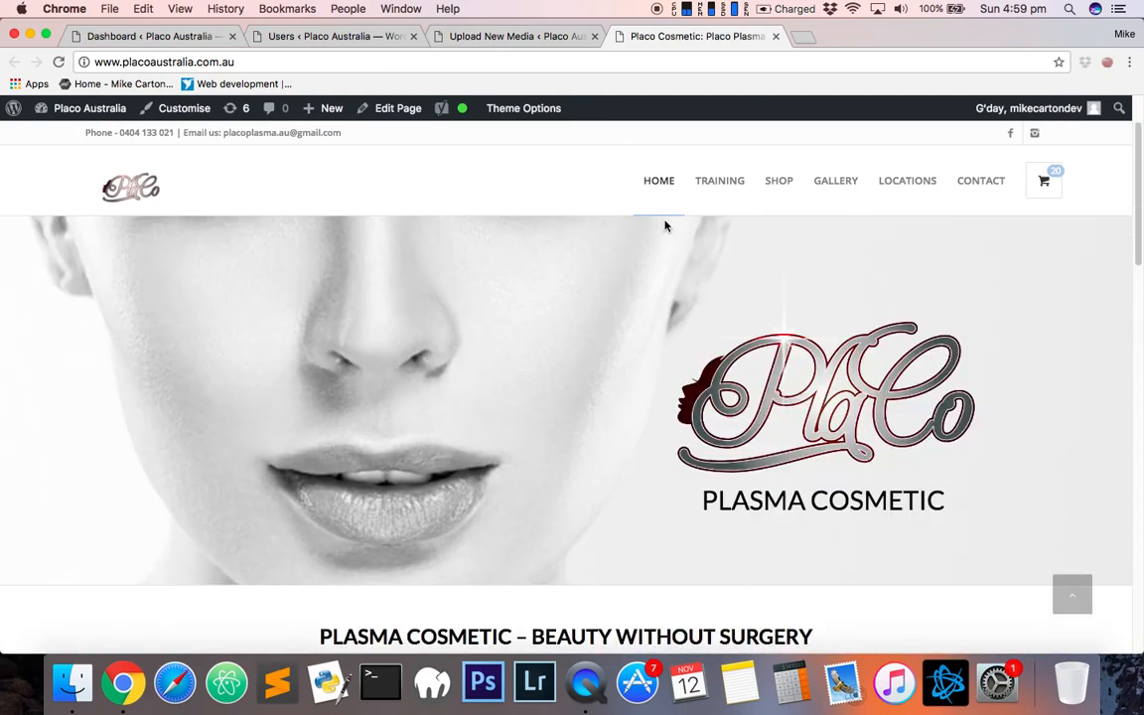
pyautogui.scroll(-15, 523, 479)
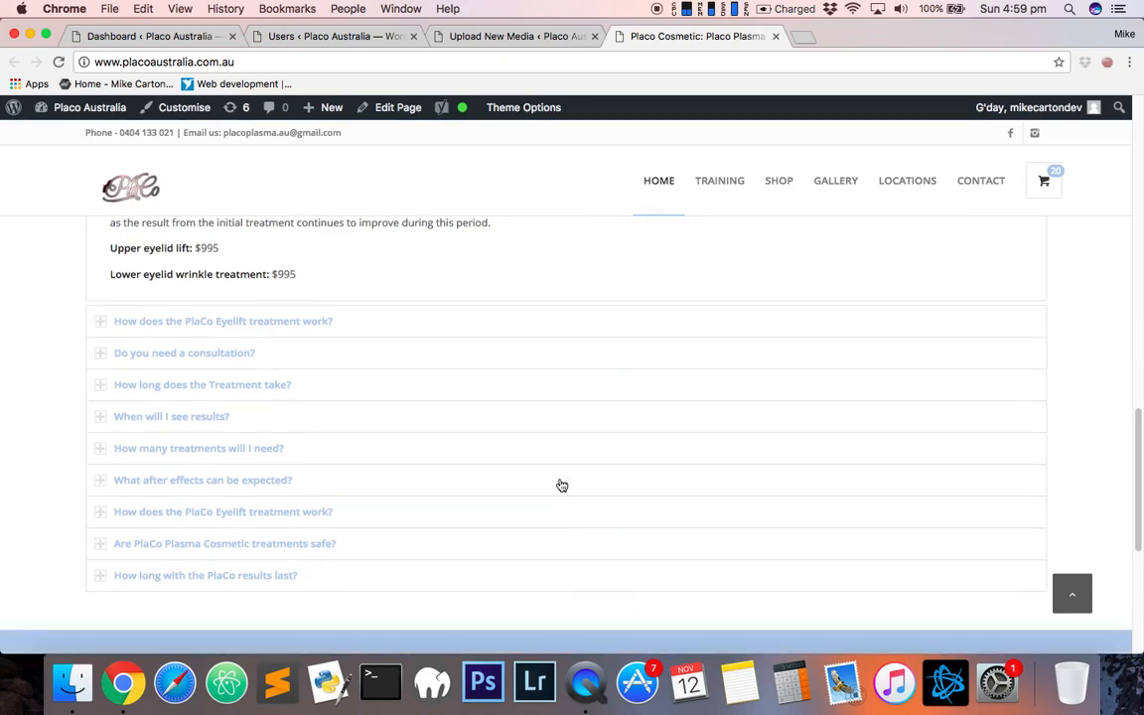
pyautogui.scroll(3, 307, 500)
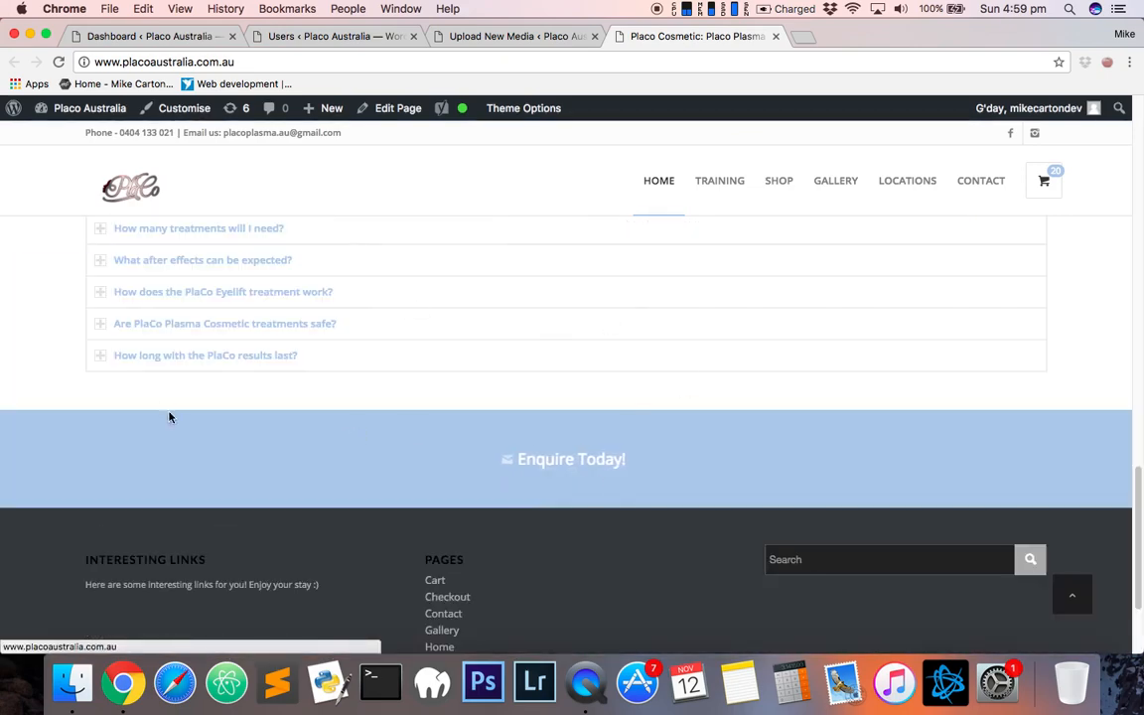
pyautogui.scroll(10, 283, 505)
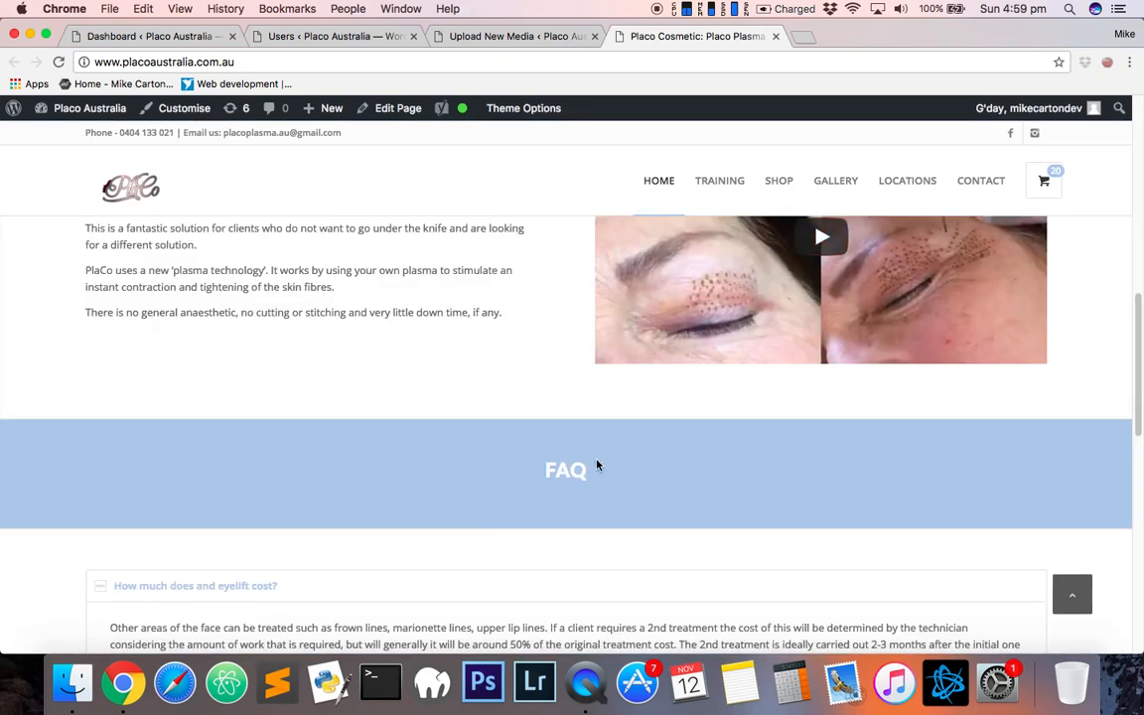
pyautogui.scroll(10, 597, 464)
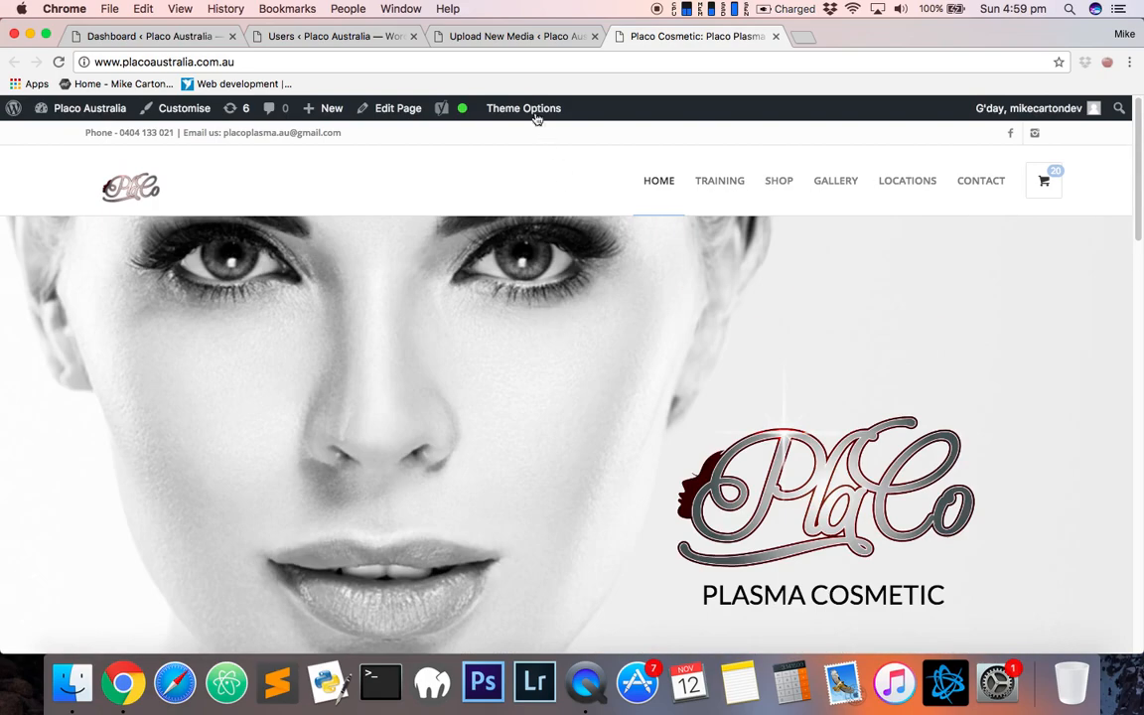
# - Switch back to the WordPress Dashboard tab
pyautogui.click(487, 36)
pyautogui.click(222, 40)
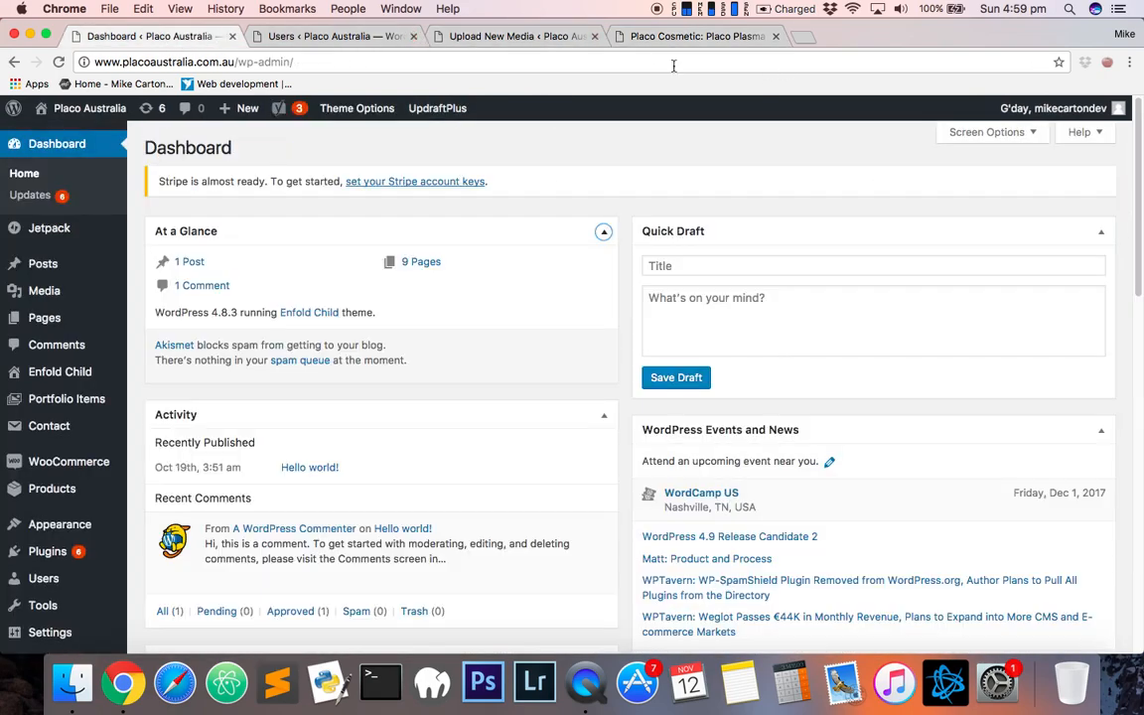